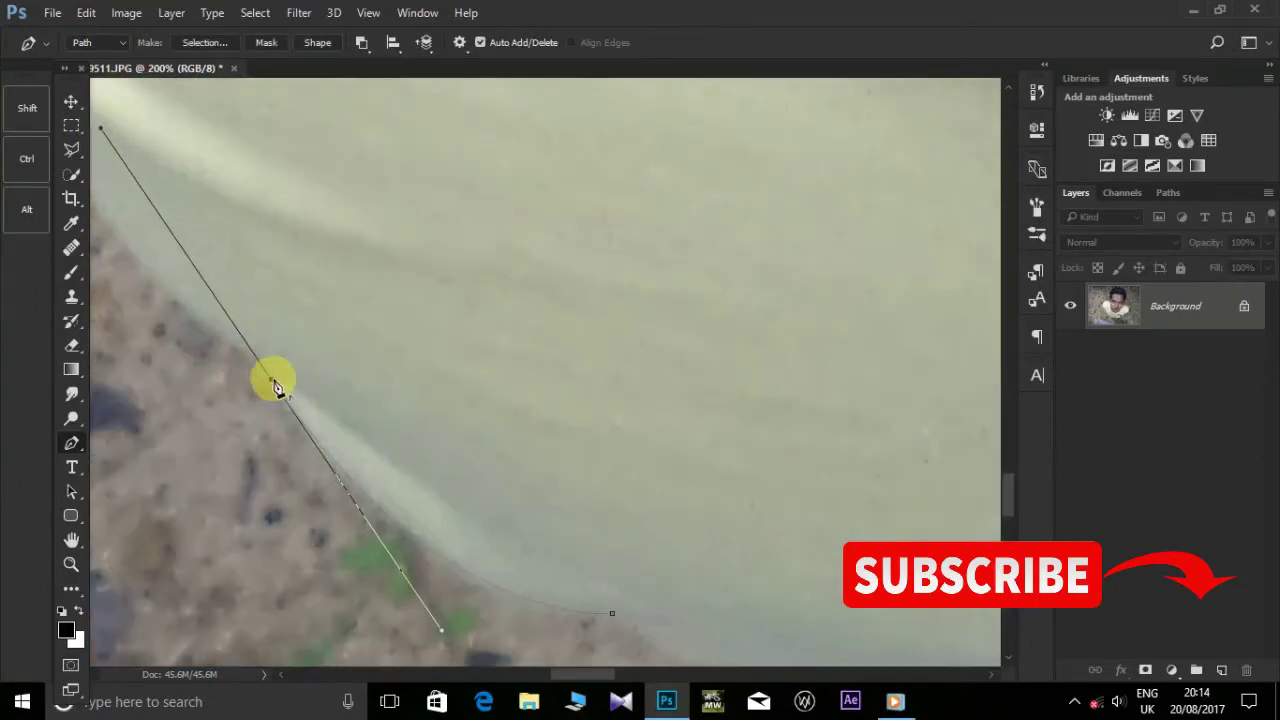
# - Trace the Pen path with anchor points up the edge of the white shirt
pyautogui.moveTo(274, 377); pyautogui.dragTo(571, 443)
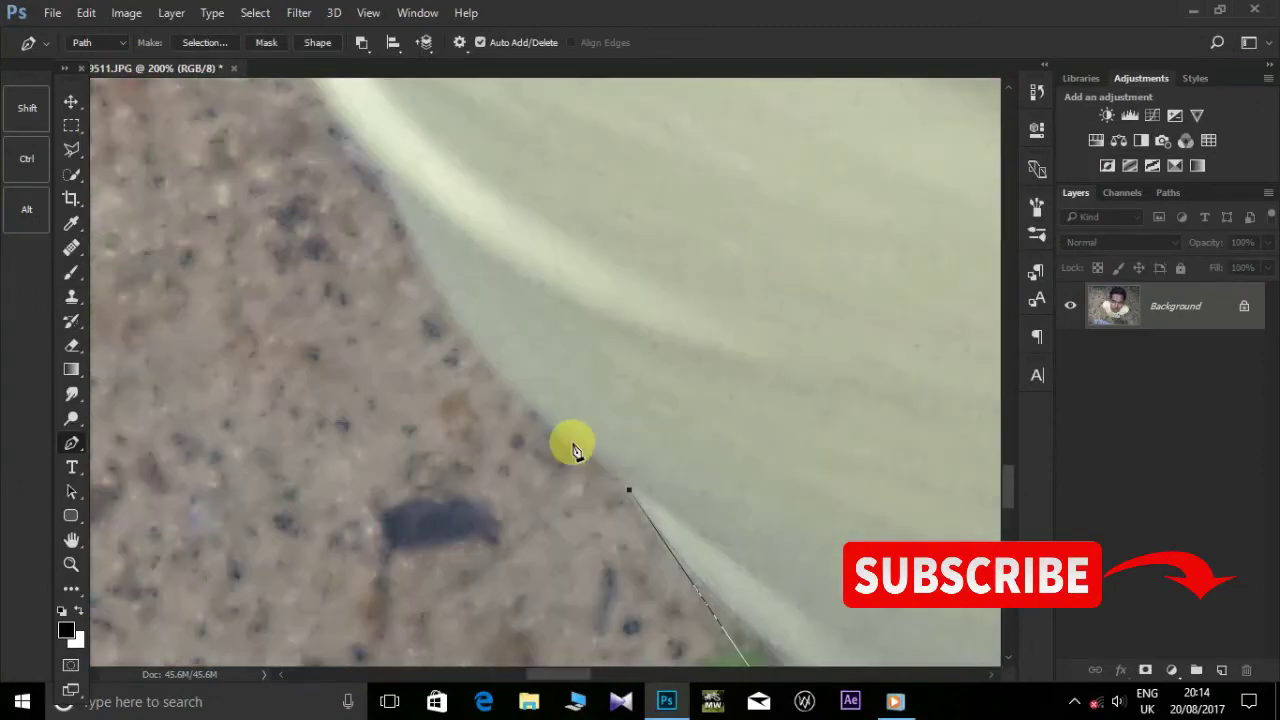
pyautogui.click(466, 332)
pyautogui.click(423, 271)
pyautogui.click(371, 157)
pyautogui.moveTo(371, 157); pyautogui.dragTo(448, 393)
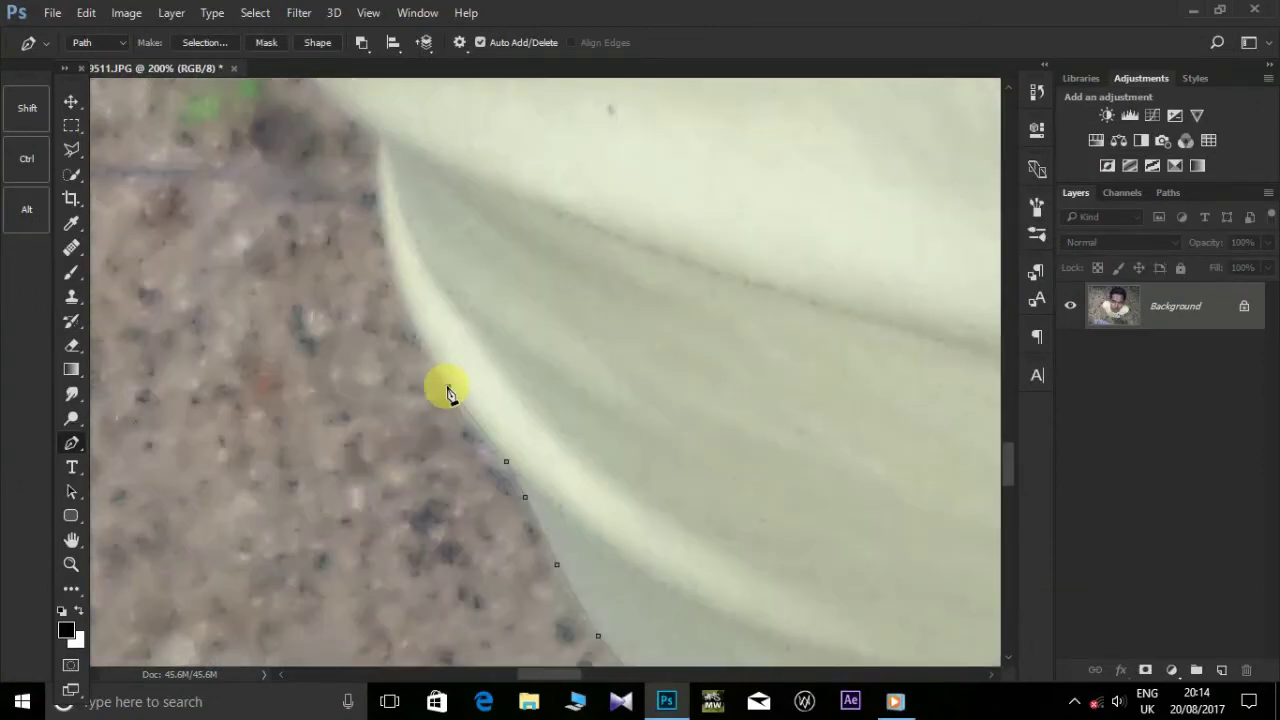
pyautogui.moveTo(391, 127); pyautogui.dragTo(381, 128)
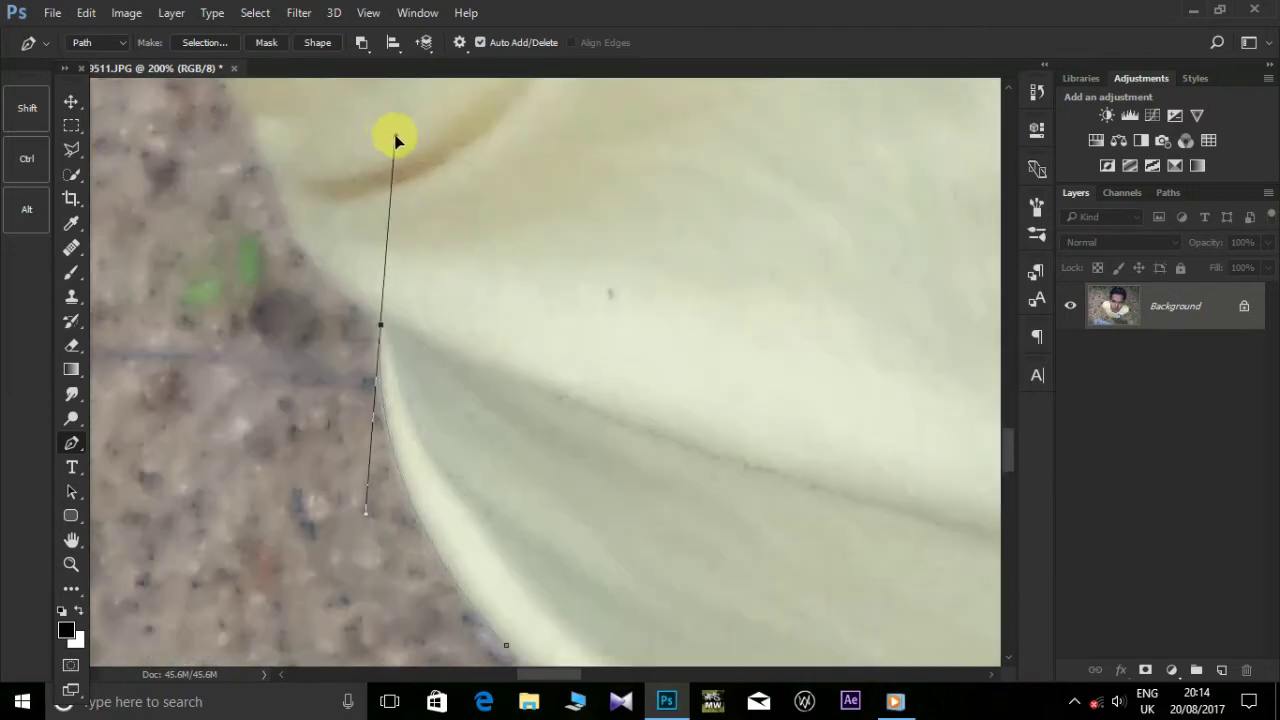
pyautogui.moveTo(370, 309); pyautogui.dragTo(349, 466)
pyautogui.click(330, 440)
pyautogui.click(300, 394)
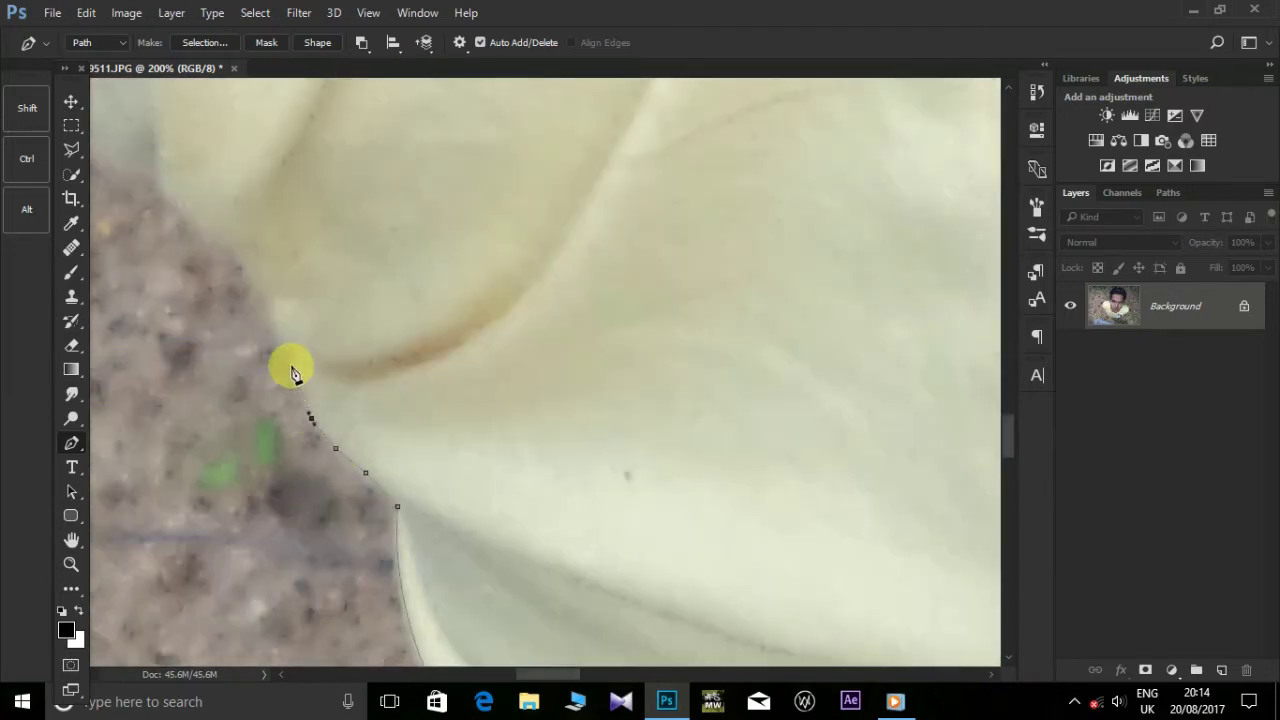
pyautogui.click(270, 320)
pyautogui.click(249, 271)
pyautogui.moveTo(237, 257); pyautogui.dragTo(420, 552)
pyautogui.click(388, 535)
pyautogui.click(330, 470)
pyautogui.click(263, 391)
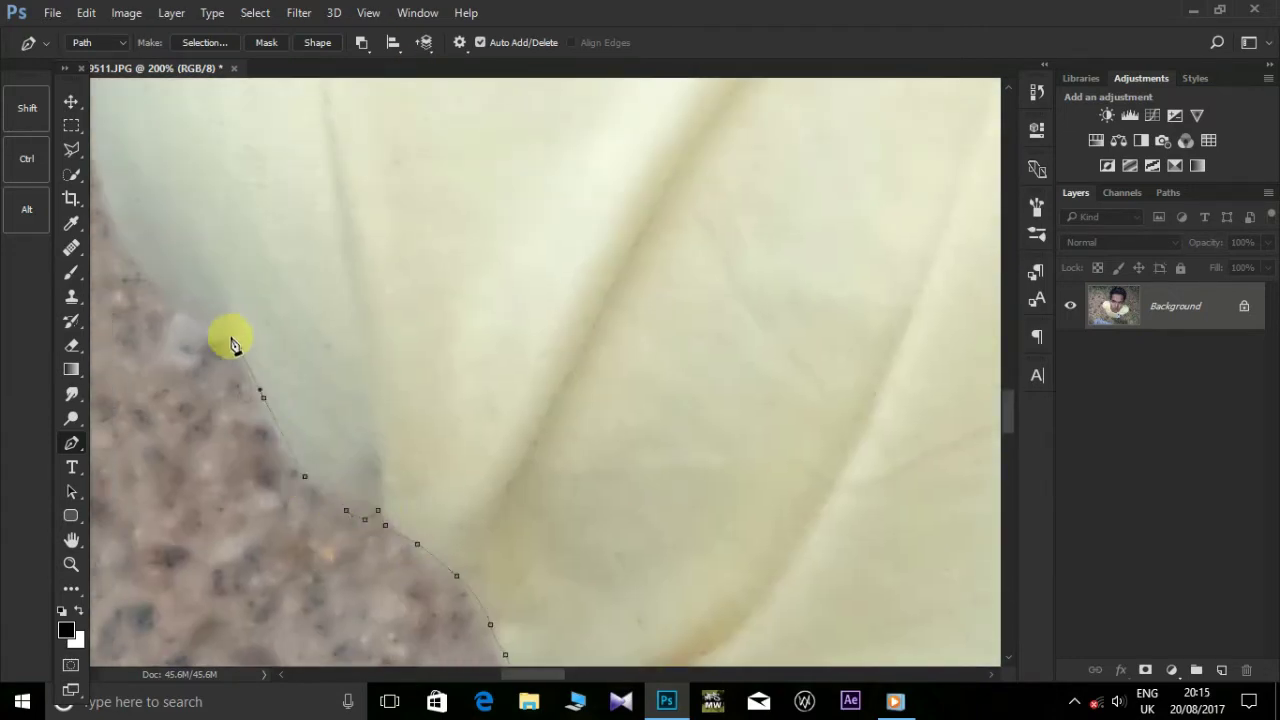
pyautogui.moveTo(229, 337); pyautogui.dragTo(471, 563)
pyautogui.click(418, 490)
pyautogui.click(399, 428)
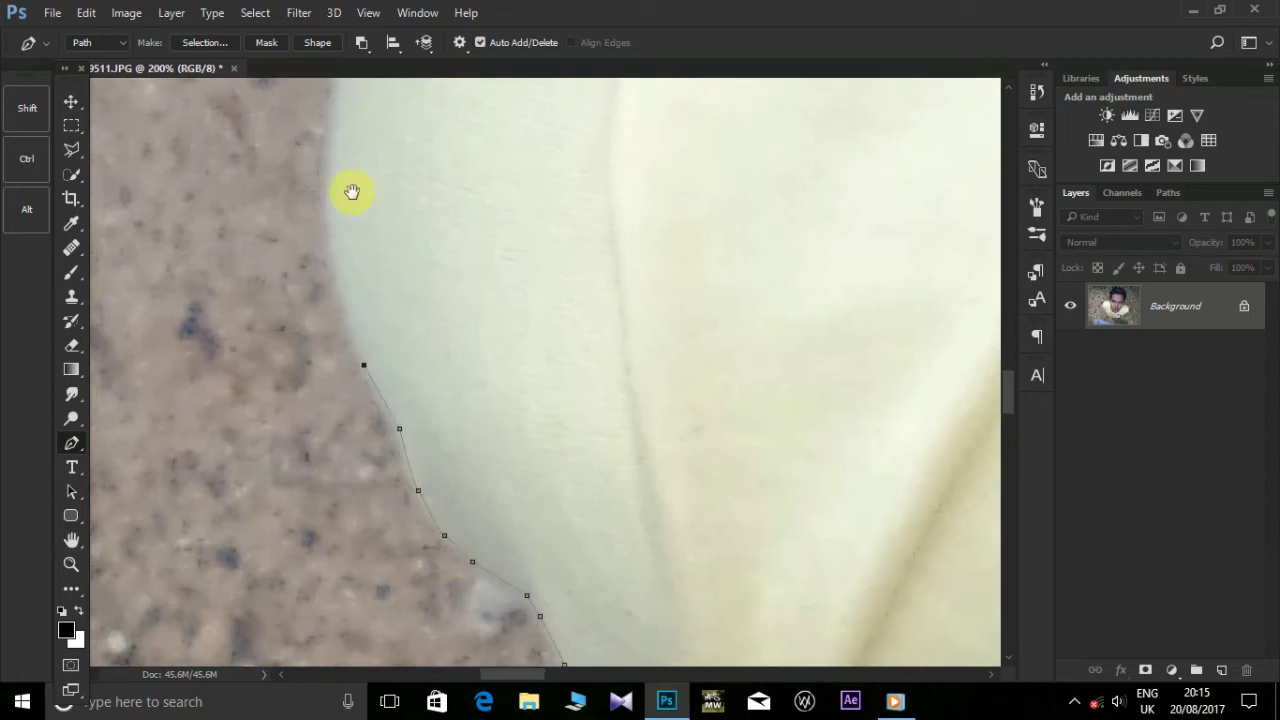
pyautogui.moveTo(352, 191); pyautogui.dragTo(297, 322)
pyautogui.moveTo(280, 275); pyautogui.dragTo(197, 402)
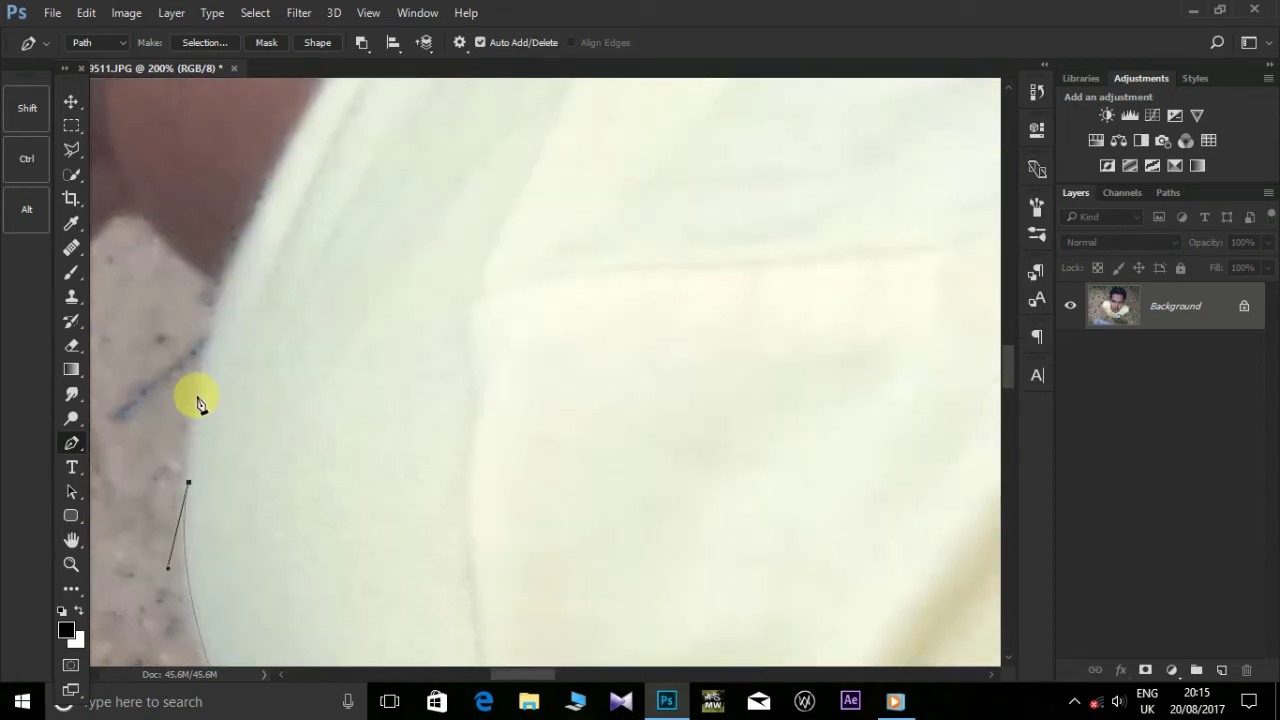
# - Continue the path from where shirt meets arm up along the bare arm's skin edge
pyautogui.moveTo(224, 303)
pyautogui.mouseDown()
pyautogui.moveTo(480, 465)
pyautogui.moveTo(459, 443)
pyautogui.mouseUp()
pyautogui.click(300, 546)
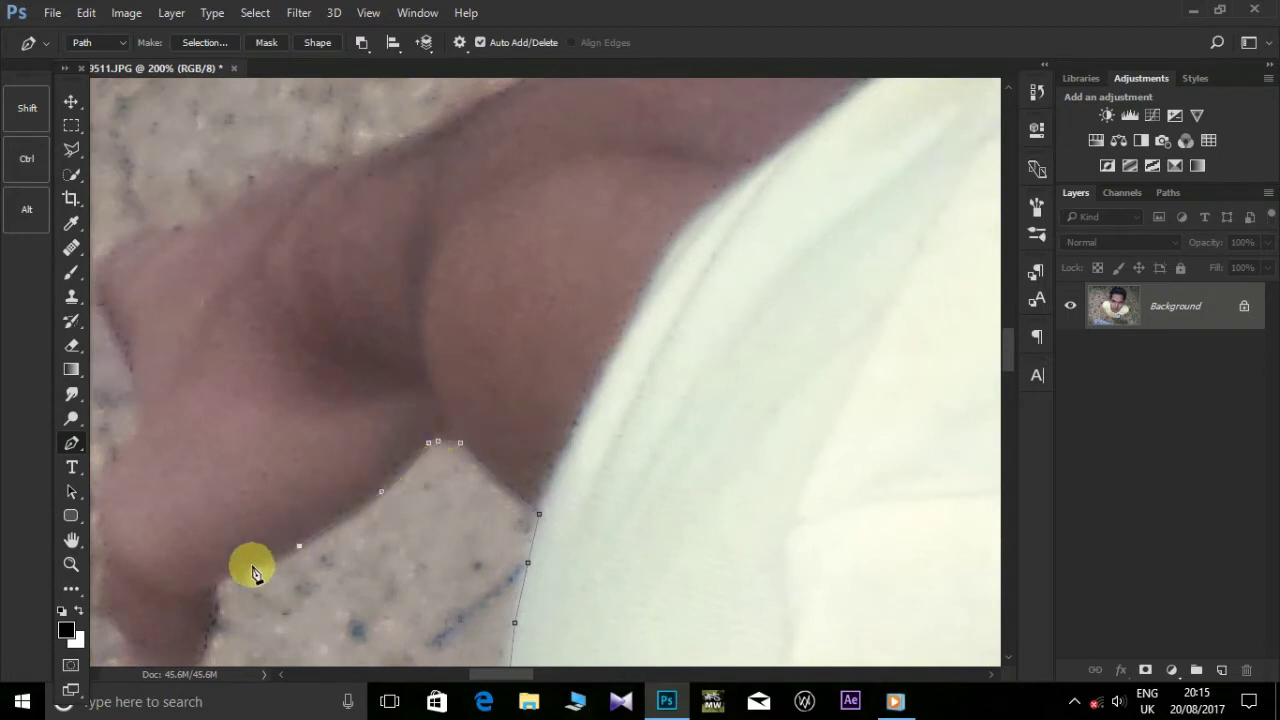
pyautogui.moveTo(218, 590); pyautogui.dragTo(441, 321)
pyautogui.click(419, 389)
pyautogui.click(384, 418)
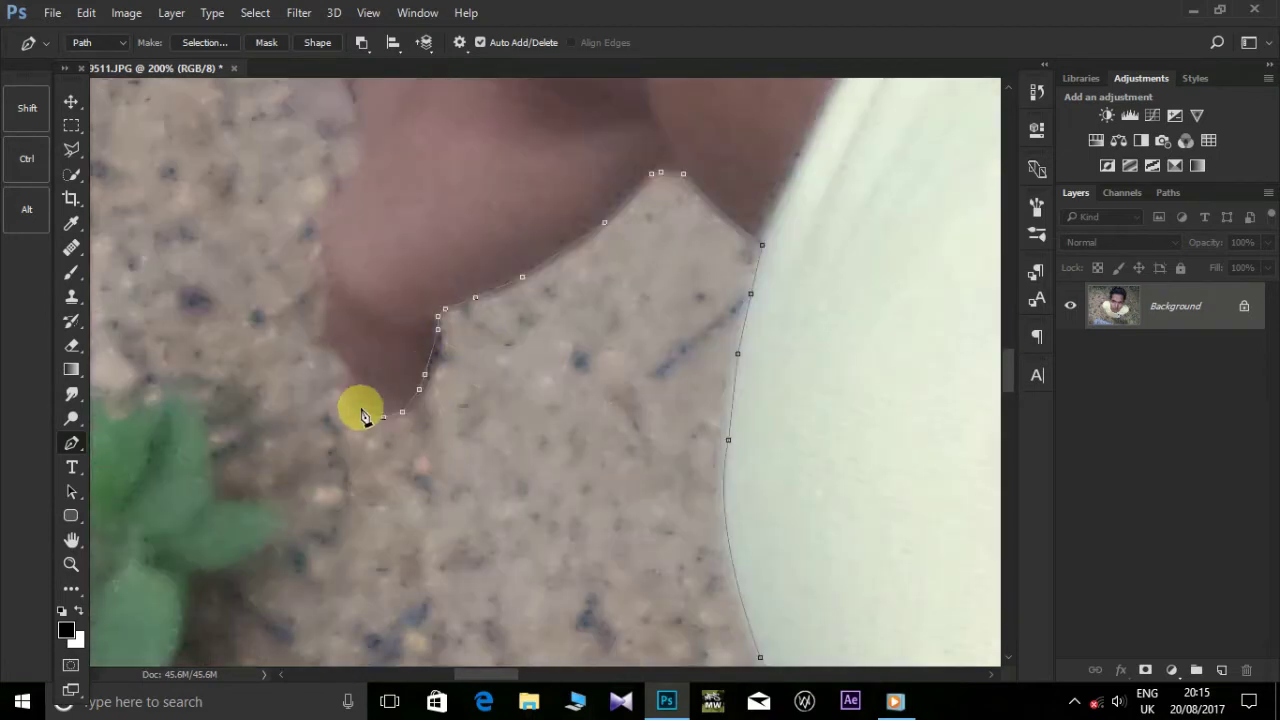
pyautogui.click(347, 373)
pyautogui.click(335, 348)
pyautogui.click(327, 324)
pyautogui.click(333, 290)
pyautogui.click(330, 267)
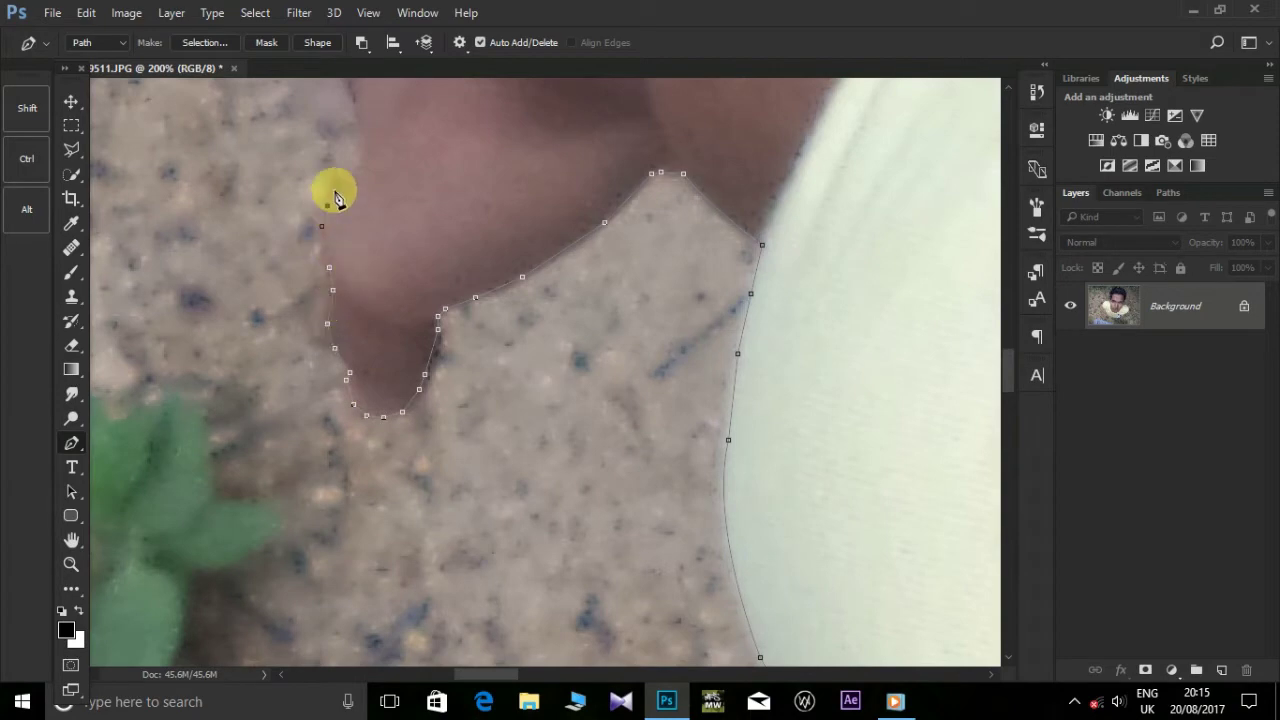
pyautogui.moveTo(365, 163); pyautogui.dragTo(306, 498)
pyautogui.click(303, 491)
pyautogui.click(288, 418)
pyautogui.click(263, 375)
pyautogui.click(254, 347)
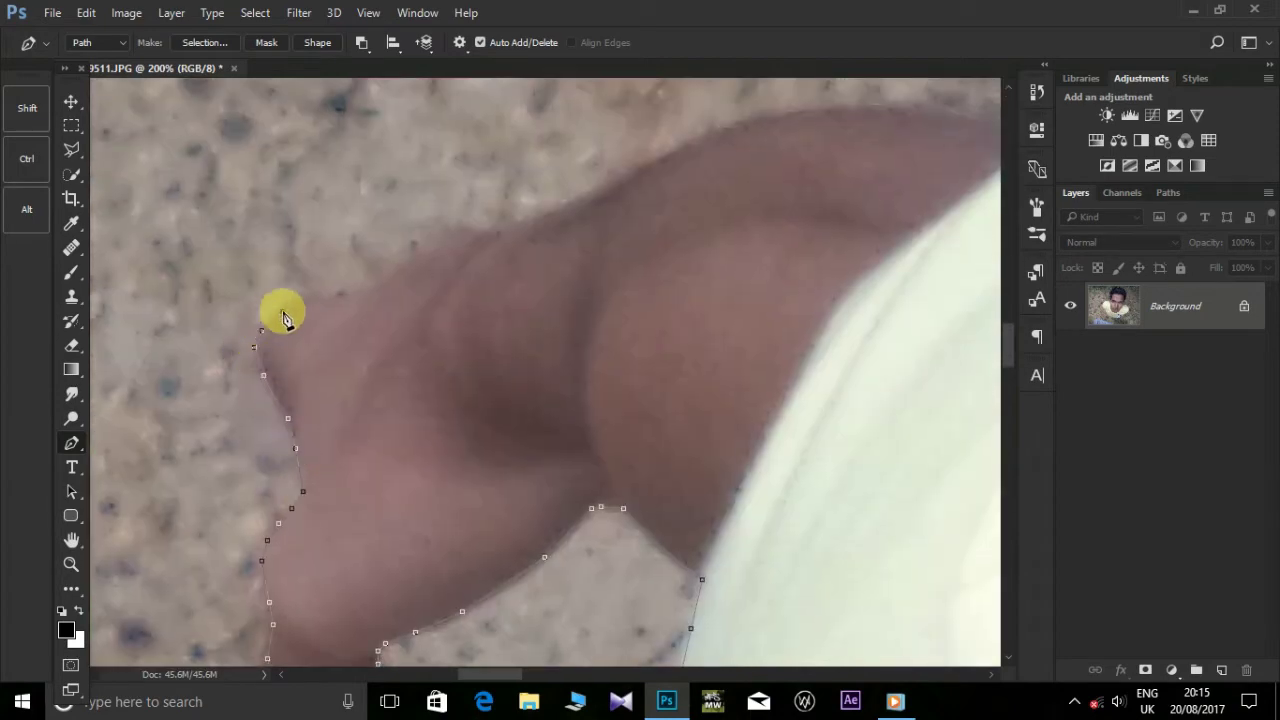
pyautogui.click(295, 303)
# - Run the path along the top of the arm to the shoulder and shirt sleeve
pyautogui.moveTo(409, 300); pyautogui.dragTo(233, 396)
pyautogui.click(165, 392)
pyautogui.click(195, 383)
pyautogui.click(217, 366)
pyautogui.click(247, 349)
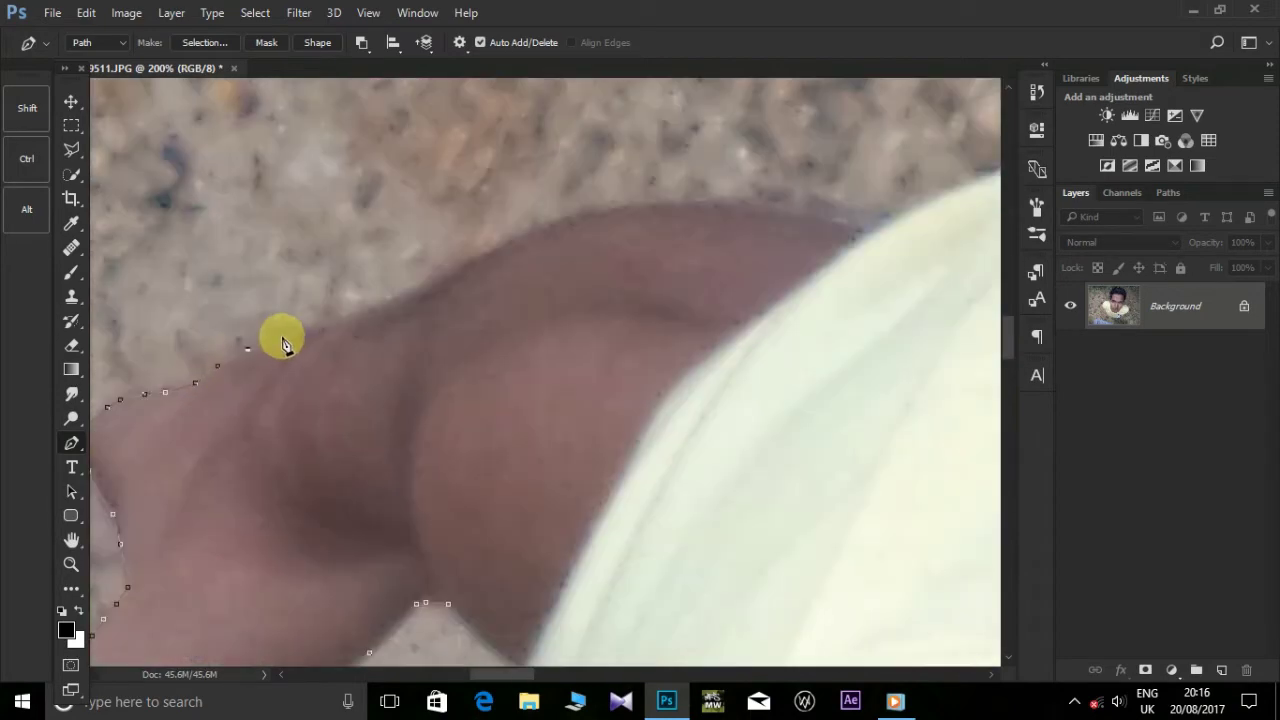
pyautogui.click(324, 328)
pyautogui.click(394, 301)
pyautogui.click(491, 255)
pyautogui.click(591, 215)
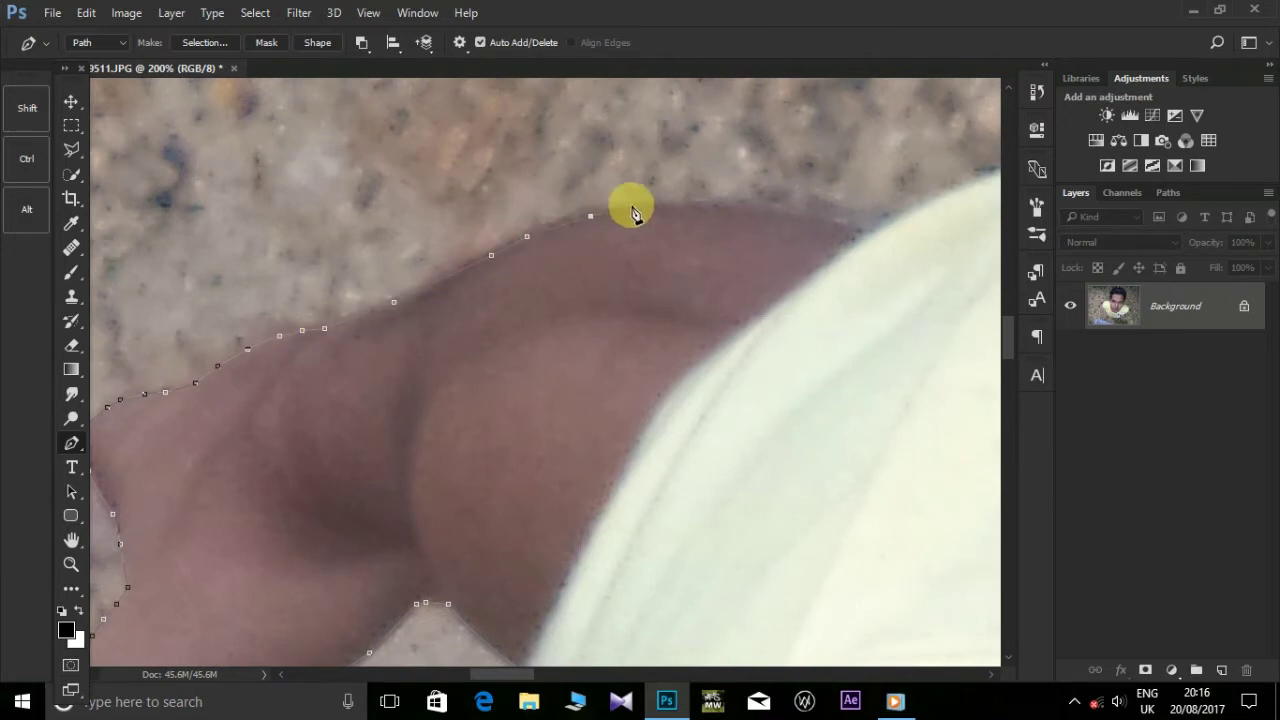
pyautogui.click(634, 206)
pyautogui.click(677, 204)
# - Follow the shoulder and shirt edge past the neck to the base of the ear
pyautogui.moveTo(706, 193); pyautogui.dragTo(337, 377)
pyautogui.click(385, 405)
pyautogui.click(443, 400)
pyautogui.moveTo(443, 400); pyautogui.dragTo(492, 300)
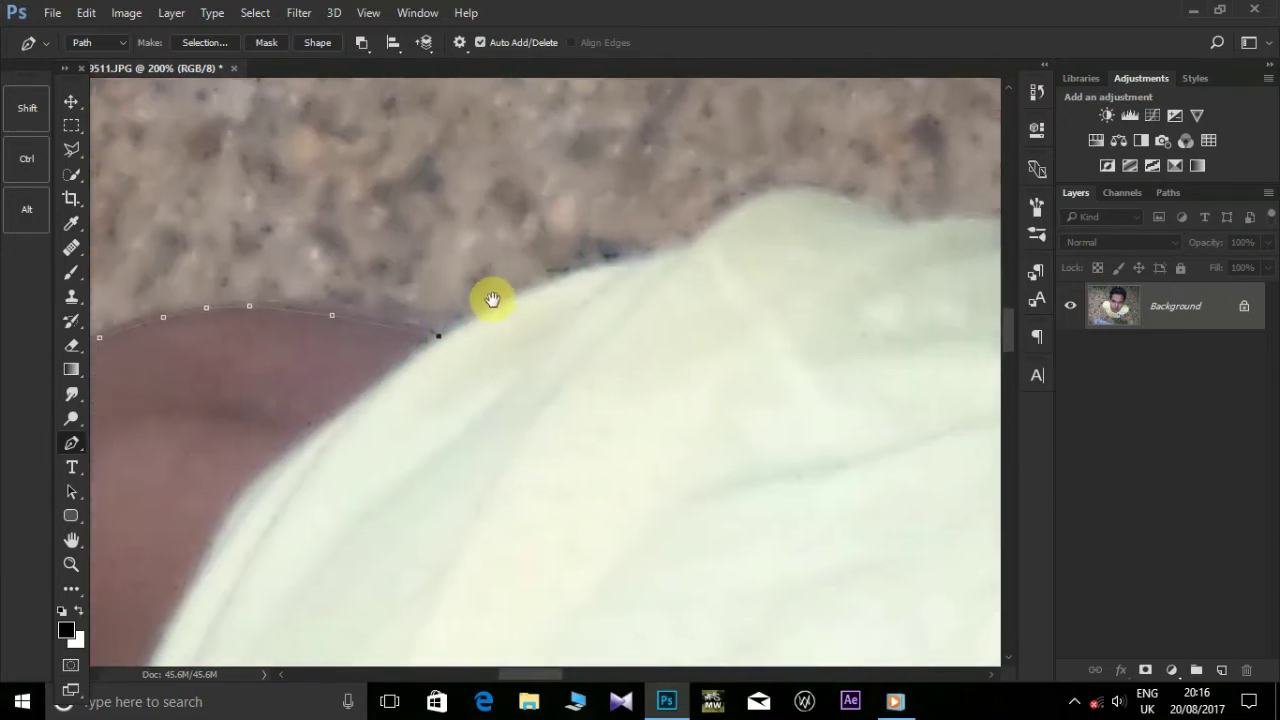
pyautogui.moveTo(691, 246); pyautogui.dragTo(814, 214)
pyautogui.keyDown('alt'); pyautogui.click(691, 246); pyautogui.keyUp('alt')
pyautogui.moveTo(737, 226); pyautogui.dragTo(405, 260)
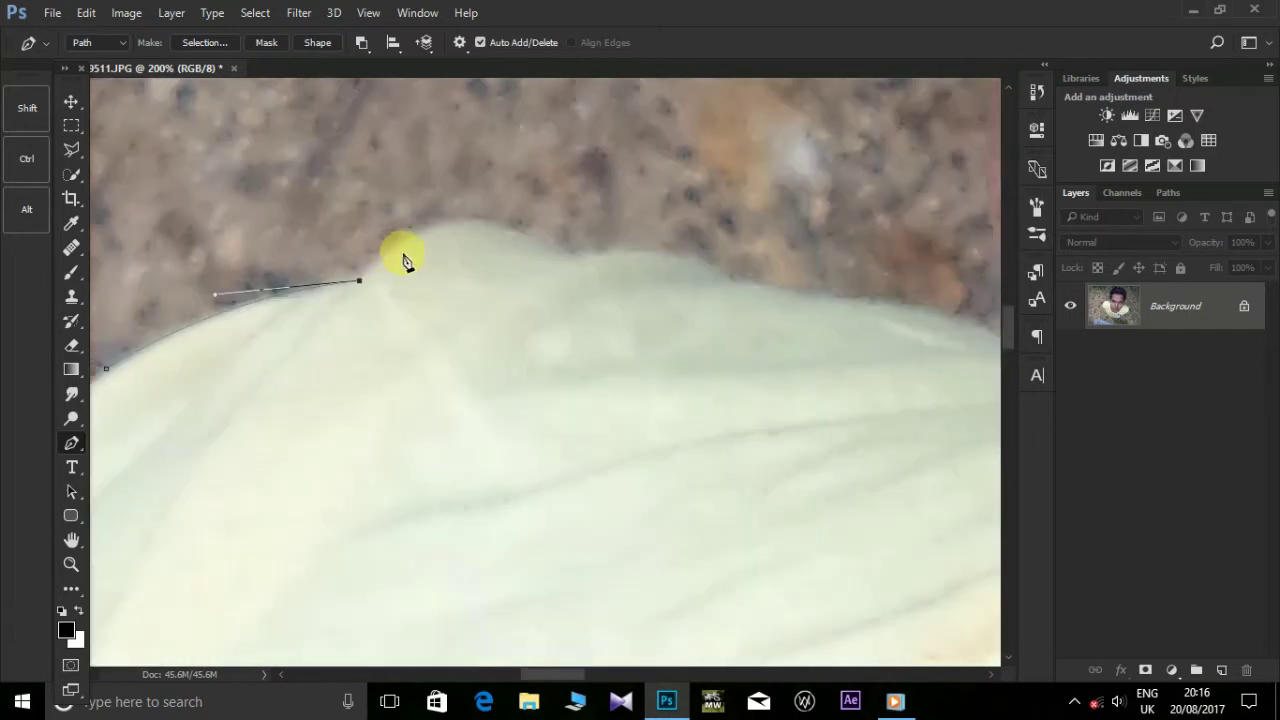
pyautogui.click(451, 226)
pyautogui.click(479, 224)
pyautogui.moveTo(513, 230); pyautogui.dragTo(535, 235)
pyautogui.click(635, 258)
pyautogui.click(673, 266)
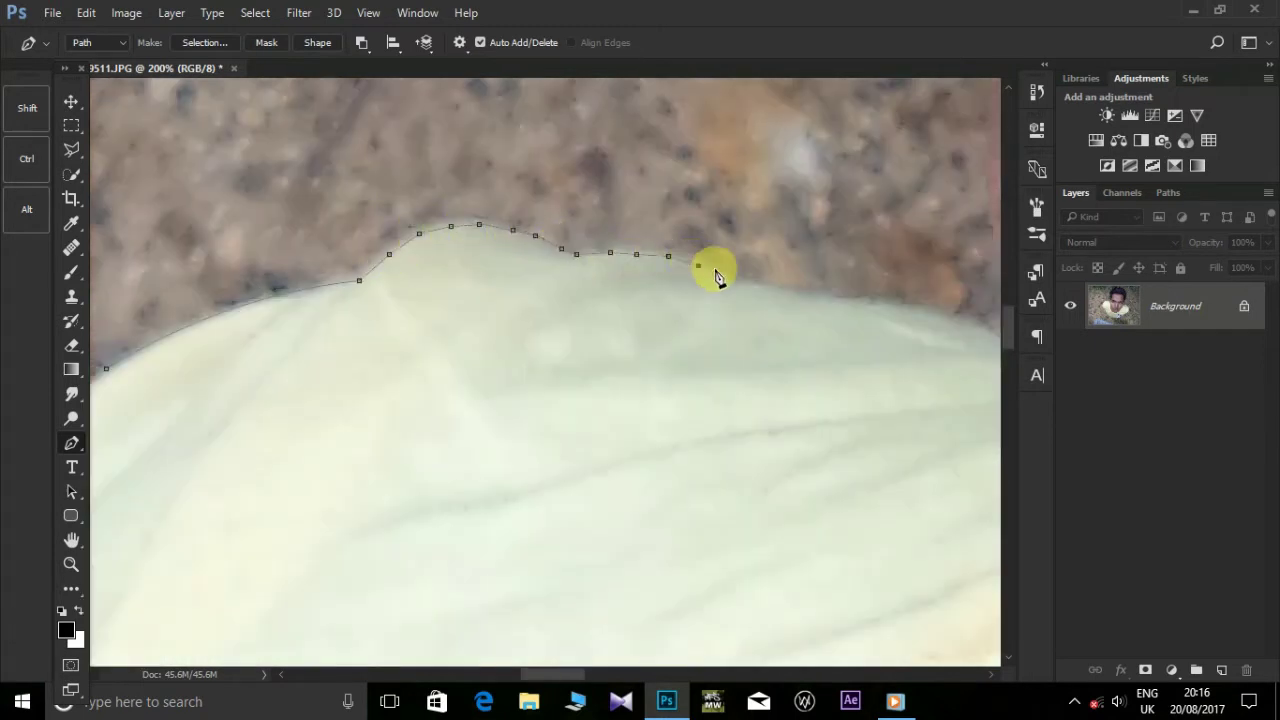
pyautogui.moveTo(714, 271); pyautogui.dragTo(309, 263)
pyautogui.click(378, 292)
pyautogui.click(415, 297)
# - Add path points around the ear edge up to its top
pyautogui.click(479, 317)
pyautogui.click(518, 325)
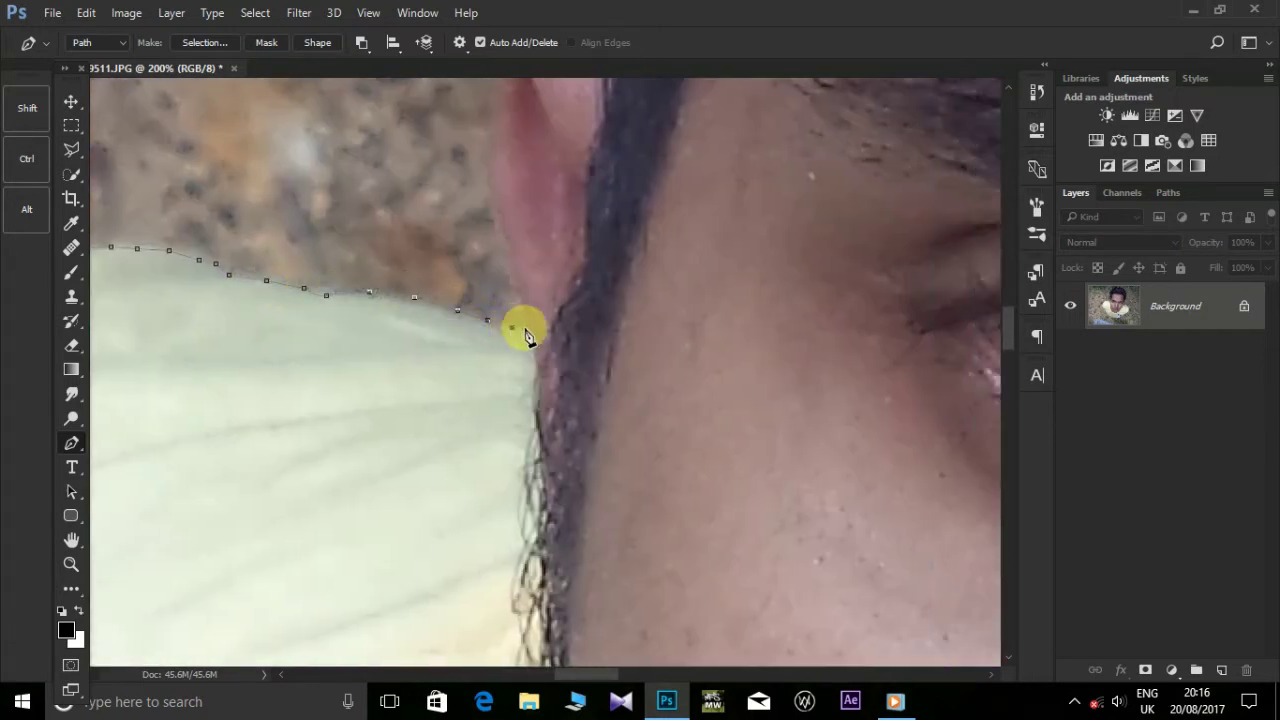
pyautogui.click(505, 284)
pyautogui.click(488, 205)
pyautogui.click(482, 98)
pyautogui.moveTo(482, 98); pyautogui.dragTo(467, 381)
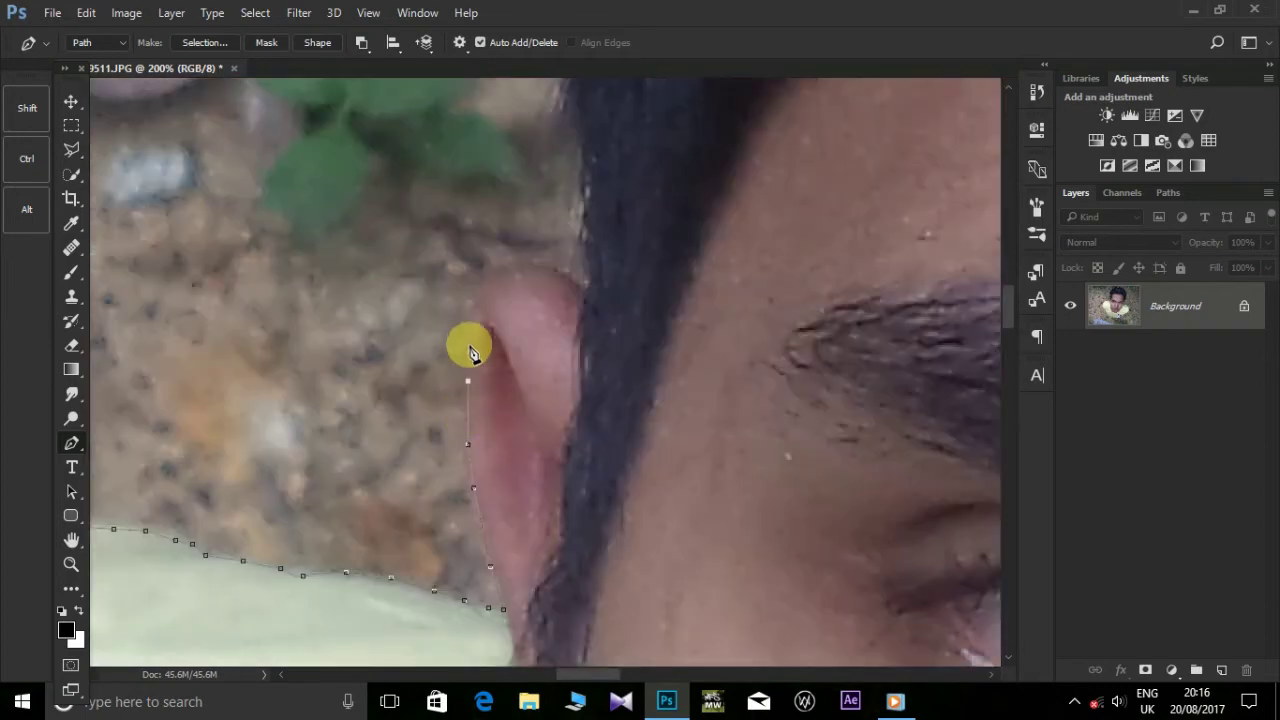
# - Extend the path from where the ear meets the hair up the hair outline
pyautogui.click(587, 291)
pyautogui.moveTo(587, 291)
pyautogui.mouseDown()
pyautogui.moveTo(466, 449)
pyautogui.moveTo(486, 261)
pyautogui.mouseUp()
pyautogui.click(486, 265)
pyautogui.click(490, 226)
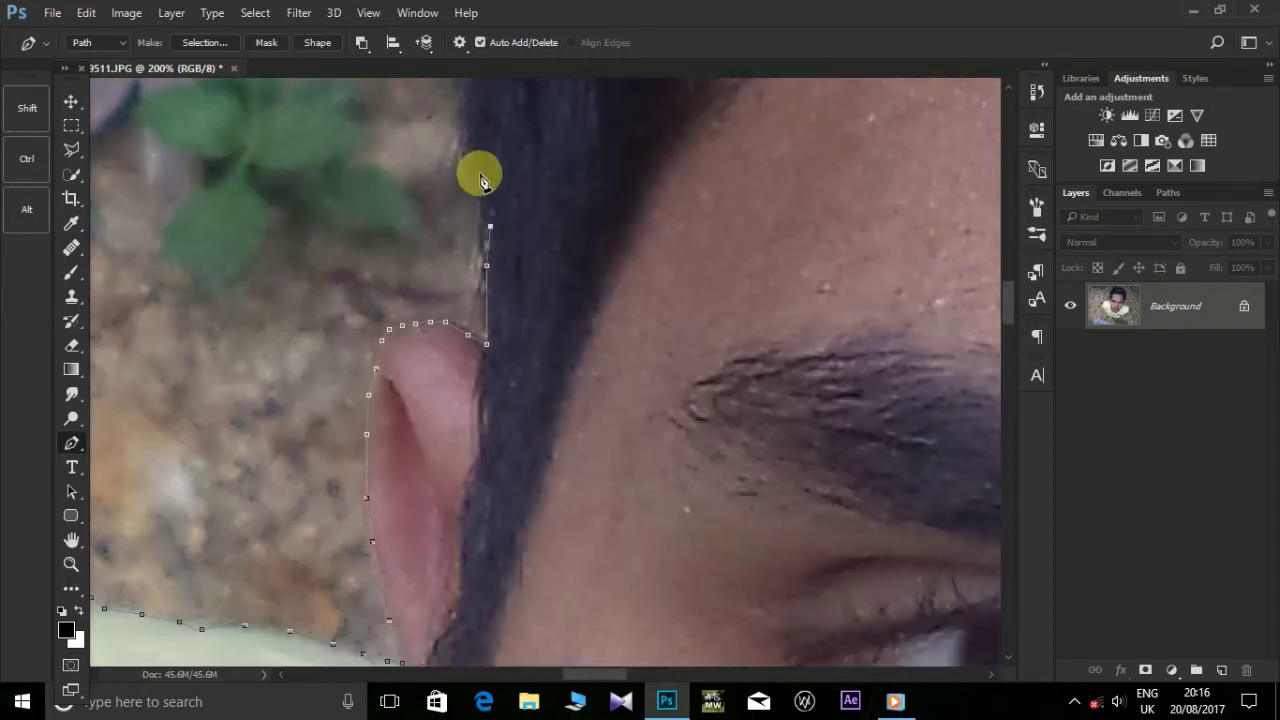
pyautogui.moveTo(480, 180); pyautogui.dragTo(443, 429)
pyautogui.click(398, 290)
pyautogui.moveTo(429, 177)
pyautogui.mouseDown()
pyautogui.moveTo(383, 305)
pyautogui.moveTo(466, 429)
pyautogui.mouseUp()
pyautogui.click(464, 437)
pyautogui.click(357, 400)
pyautogui.click(226, 362)
pyautogui.click(211, 245)
pyautogui.click(217, 204)
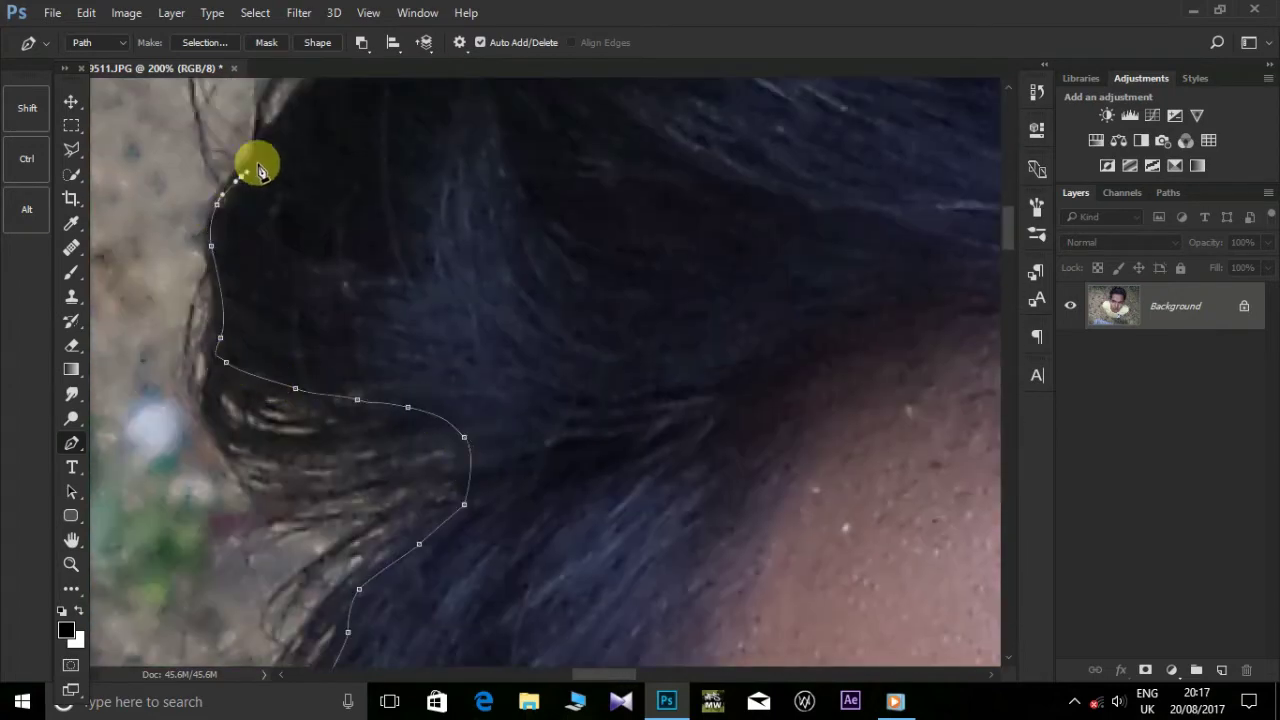
pyautogui.moveTo(258, 170); pyautogui.dragTo(182, 403)
pyautogui.click(165, 408)
pyautogui.click(213, 347)
pyautogui.click(240, 313)
pyautogui.click(256, 288)
# - Carry the path across the top of the hair and over the hair hump
pyautogui.moveTo(453, 163); pyautogui.dragTo(357, 354)
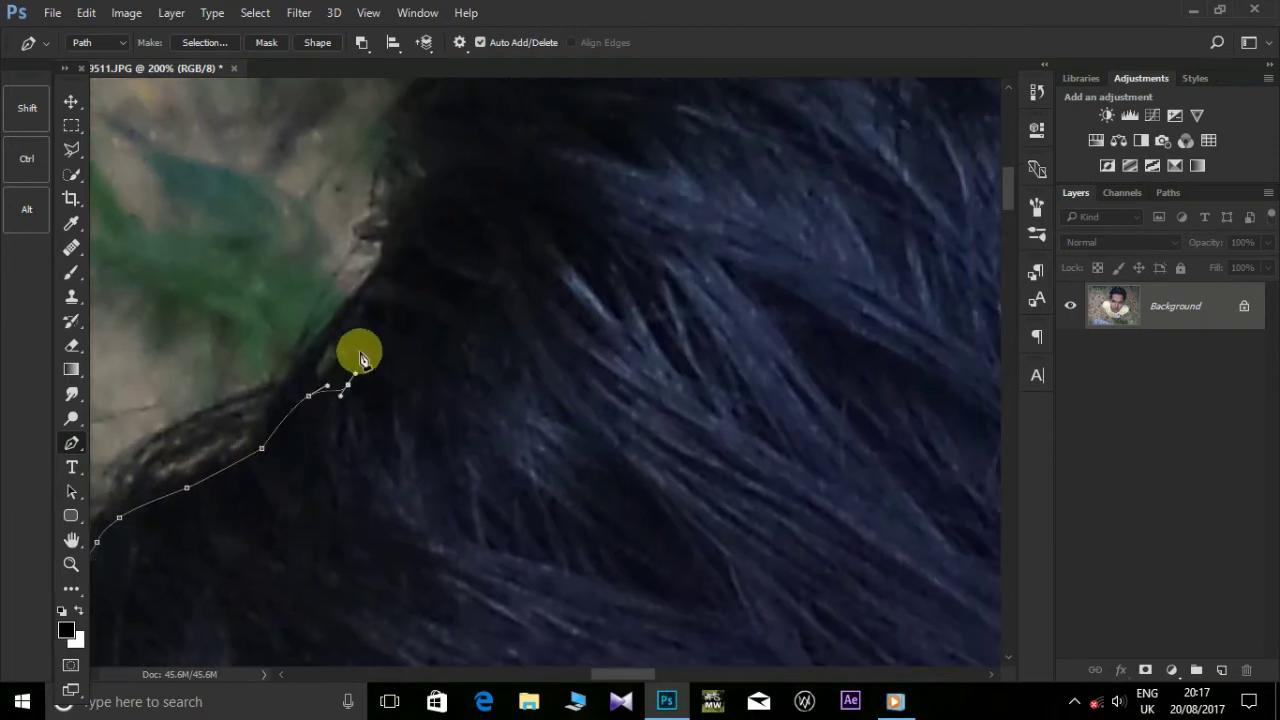
pyautogui.click(380, 270)
pyautogui.moveTo(391, 209); pyautogui.dragTo(197, 337)
pyautogui.click(255, 248)
pyautogui.click(340, 228)
pyautogui.click(412, 216)
pyautogui.moveTo(432, 220); pyautogui.dragTo(243, 277)
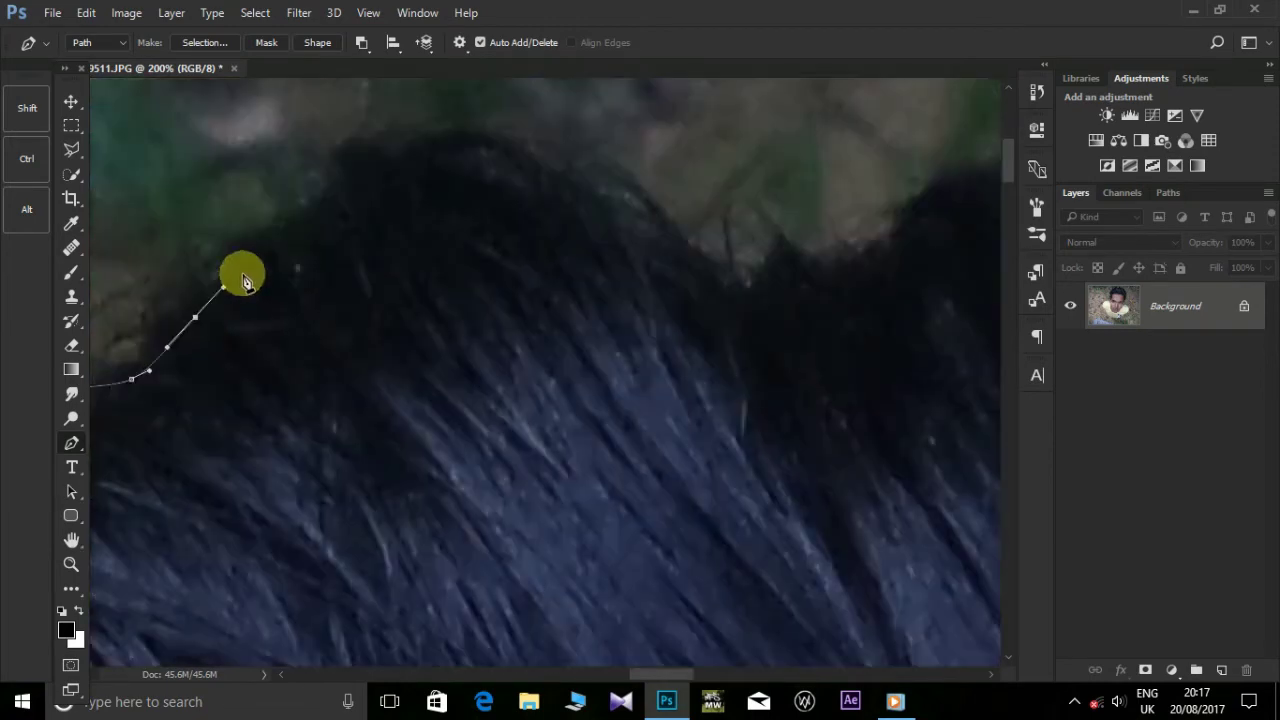
pyautogui.click(371, 177)
pyautogui.click(529, 209)
pyautogui.moveTo(597, 234); pyautogui.dragTo(266, 429)
pyautogui.click(309, 404)
pyautogui.click(391, 378)
pyautogui.click(503, 276)
pyautogui.click(600, 286)
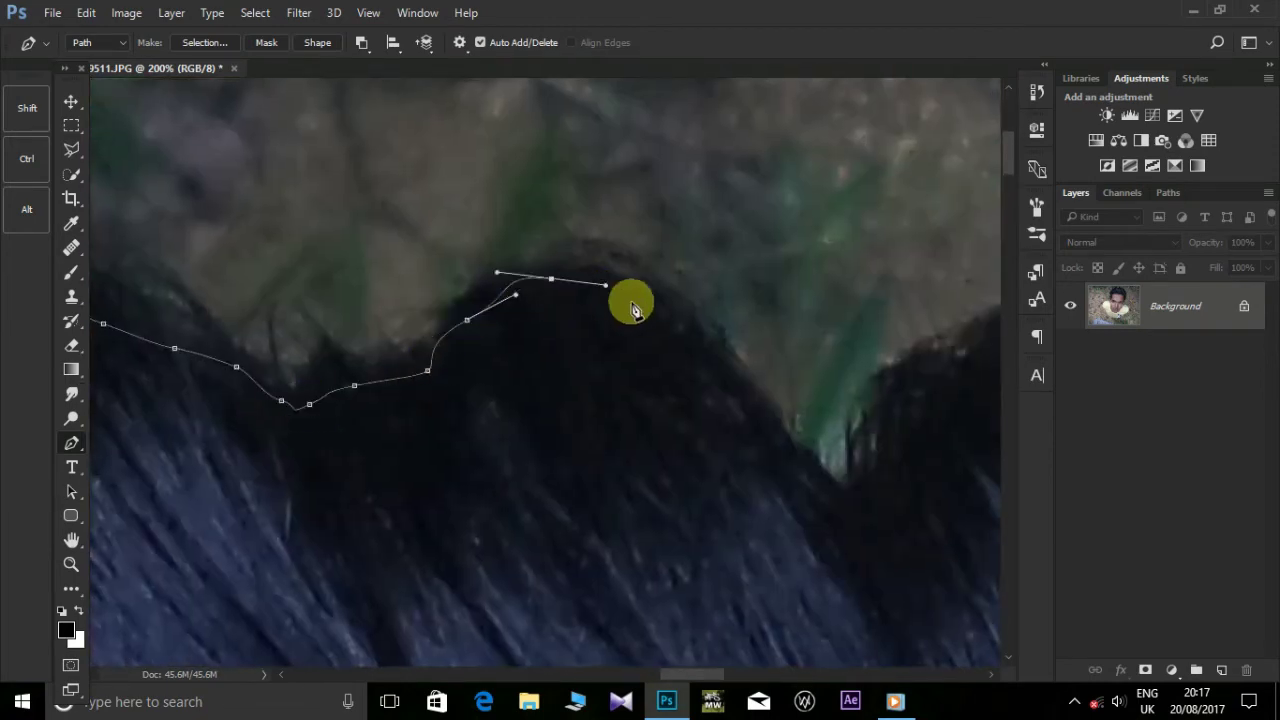
pyautogui.click(743, 349)
pyautogui.click(786, 429)
pyautogui.moveTo(806, 470)
pyautogui.mouseDown()
pyautogui.moveTo(470, 375)
pyautogui.moveTo(537, 308)
pyautogui.mouseUp()
# - Trace down the hump's far side and along the wavy hair edge downward
pyautogui.click(575, 245)
pyautogui.click(640, 212)
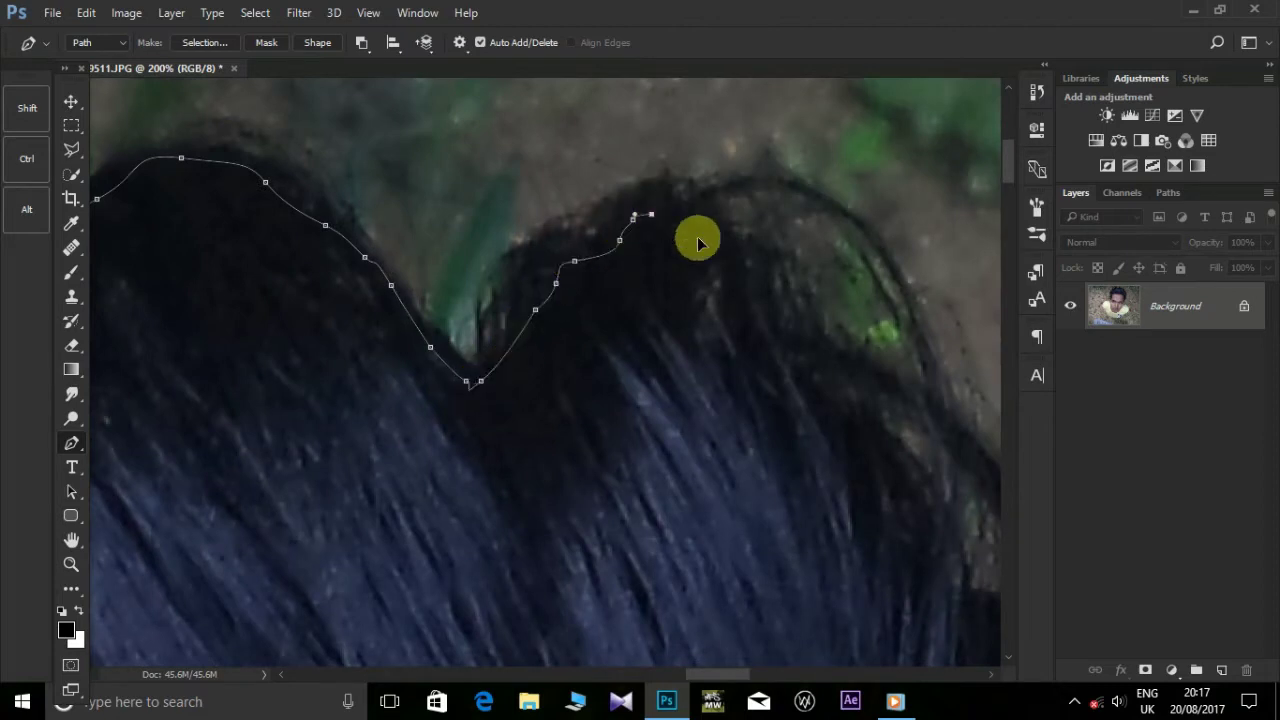
pyautogui.click(780, 300)
pyautogui.click(849, 423)
pyautogui.moveTo(586, 391); pyautogui.dragTo(280, 400)
pyautogui.moveTo(563, 451); pyautogui.dragTo(529, 238)
pyautogui.click(505, 333)
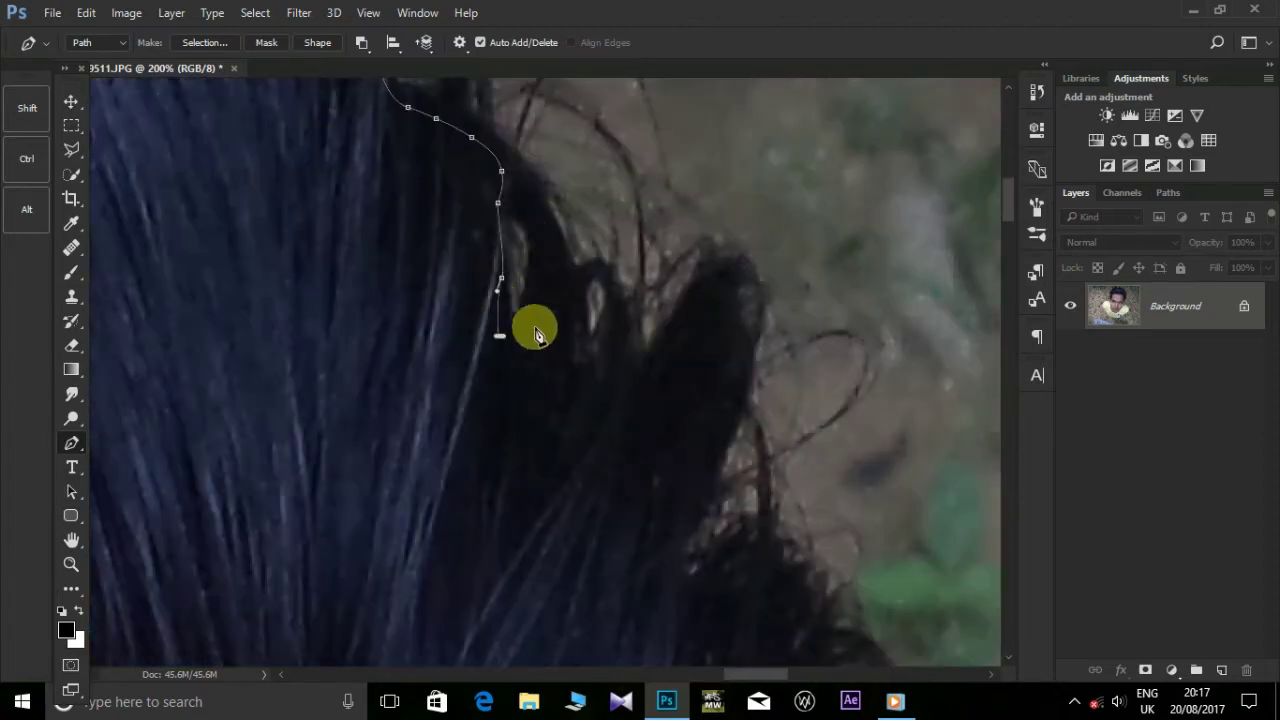
pyautogui.click(586, 275)
pyautogui.click(614, 371)
pyautogui.moveTo(654, 389)
pyautogui.mouseDown()
pyautogui.moveTo(429, 289)
pyautogui.moveTo(380, 150)
pyautogui.mouseUp()
pyautogui.click(452, 256)
pyautogui.click(511, 526)
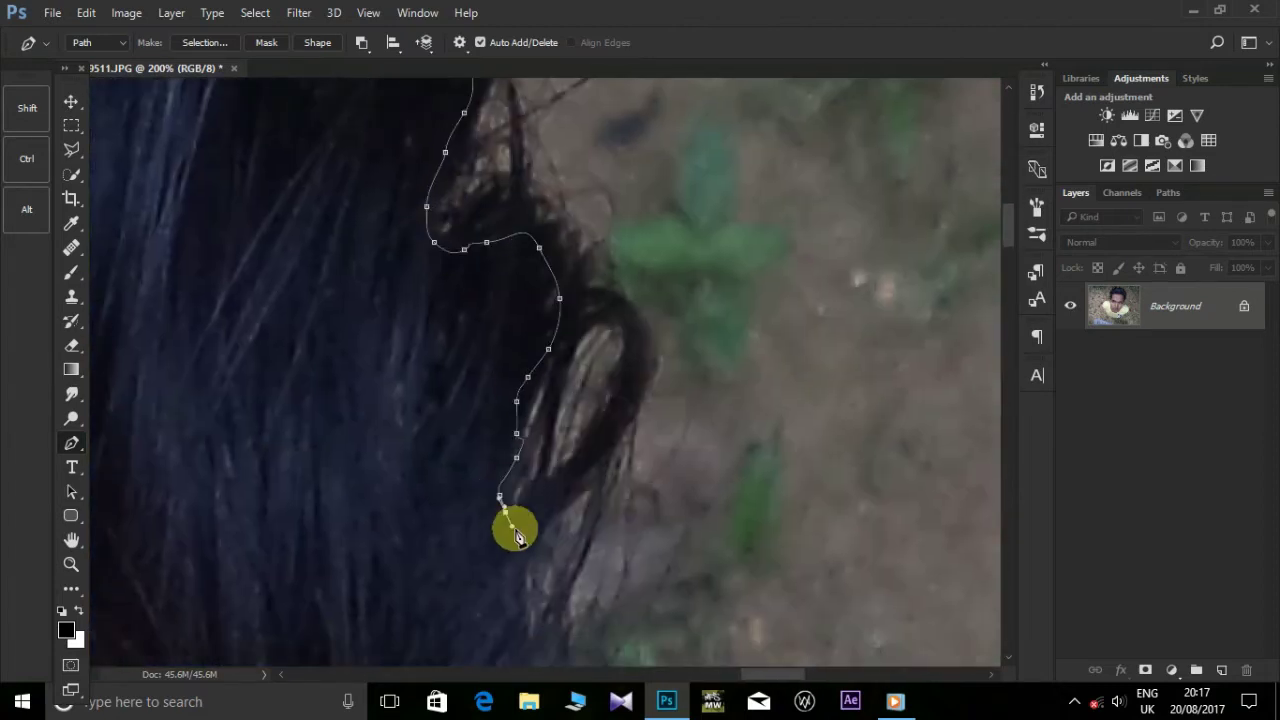
pyautogui.moveTo(511, 526); pyautogui.dragTo(494, 306)
pyautogui.click(475, 510)
pyautogui.moveTo(475, 510); pyautogui.dragTo(469, 223)
pyautogui.click(384, 309)
pyautogui.click(415, 506)
# - Trace pen path points down the hair edge and around the ear
pyautogui.moveTo(440, 530); pyautogui.dragTo(428, 277)
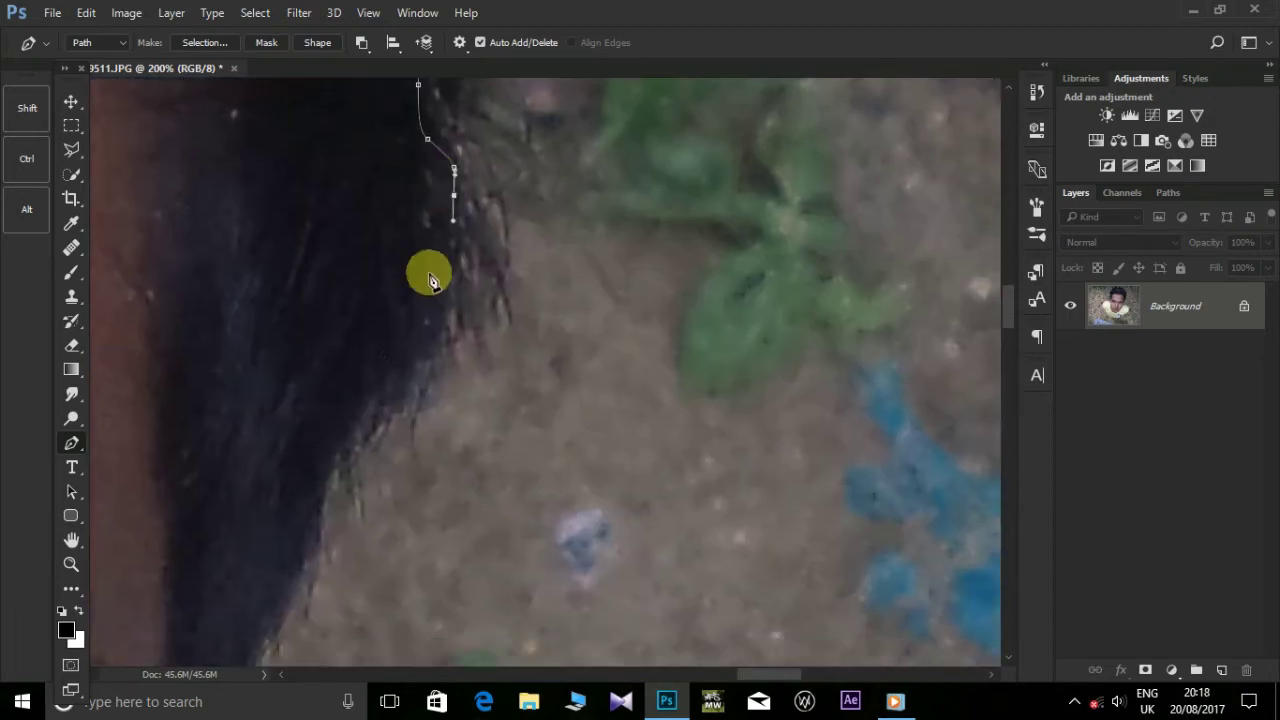
pyautogui.click(371, 414)
pyautogui.click(266, 620)
pyautogui.moveTo(266, 620); pyautogui.dragTo(450, 227)
pyautogui.click(421, 289)
pyautogui.click(389, 377)
pyautogui.click(421, 398)
pyautogui.click(434, 405)
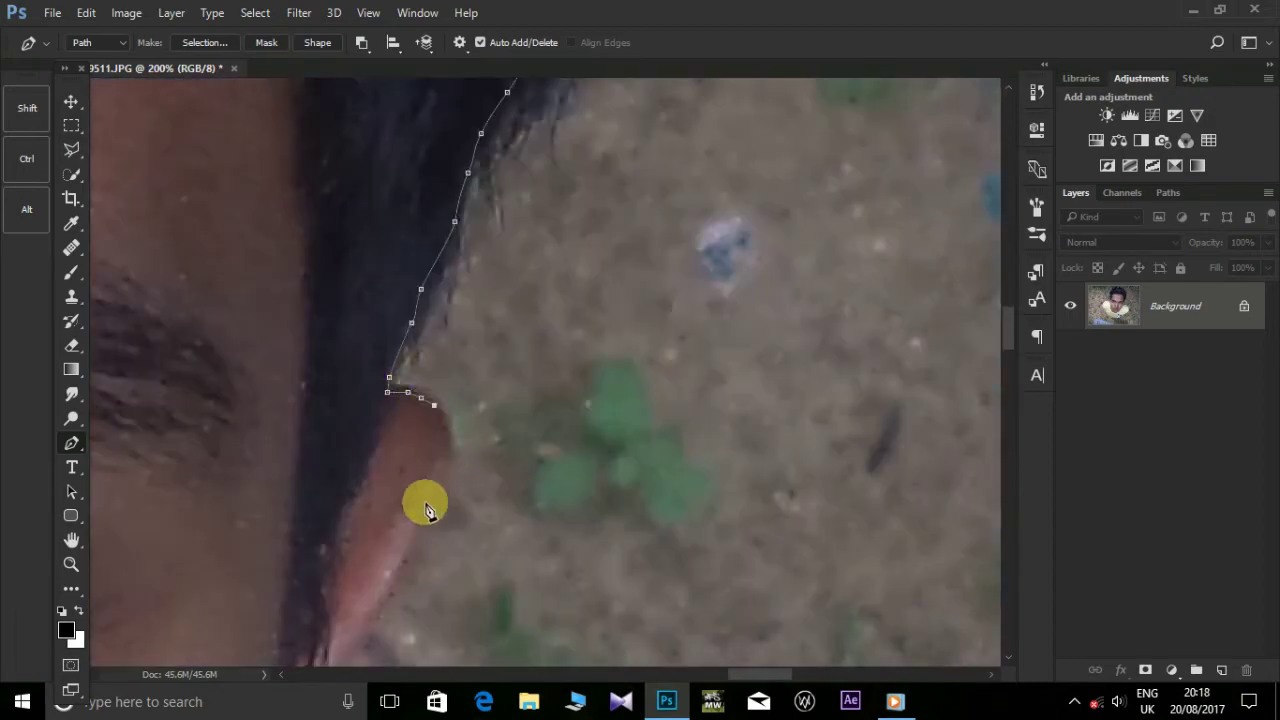
pyautogui.moveTo(430, 497); pyautogui.dragTo(485, 262)
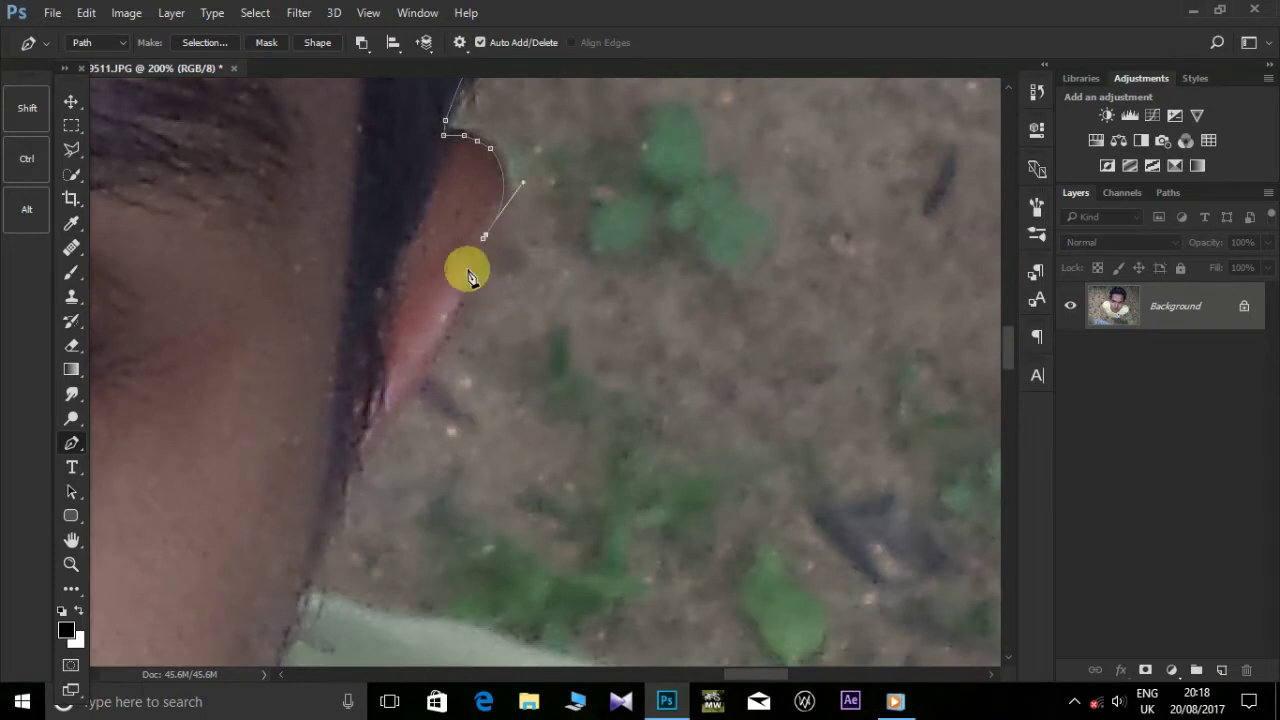
pyautogui.click(449, 318)
pyautogui.click(384, 420)
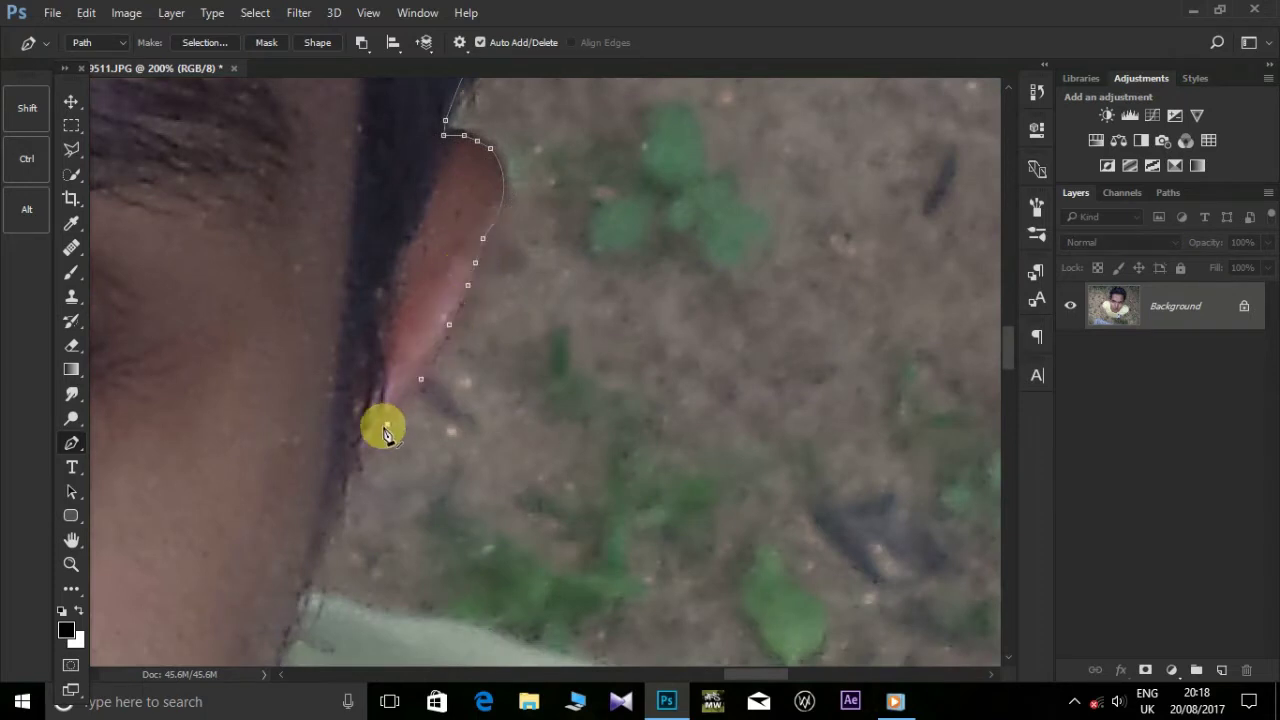
pyautogui.click(361, 444)
pyautogui.click(334, 492)
# - Continue the path down the neck edge, undoing the last misplaced points
pyautogui.moveTo(315, 562); pyautogui.dragTo(392, 250)
pyautogui.click(384, 244)
pyautogui.click(366, 301)
pyautogui.click(338, 380)
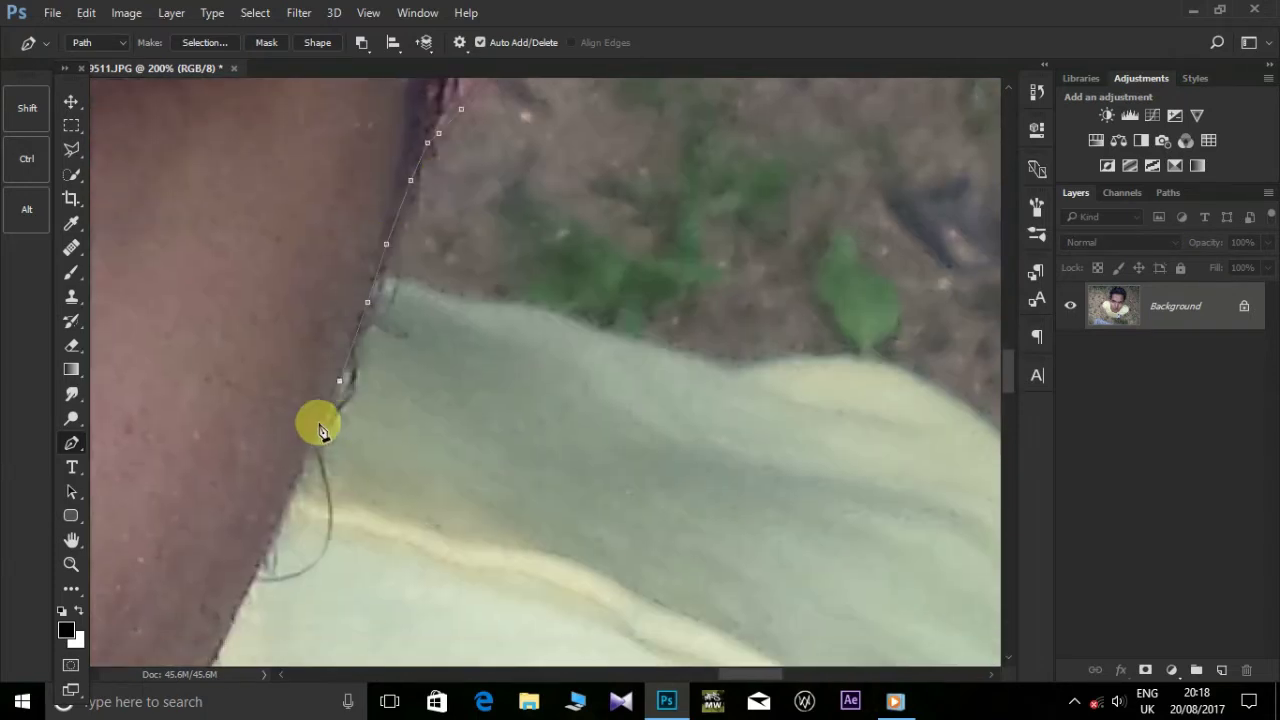
pyautogui.click(310, 444)
pyautogui.click(272, 530)
pyautogui.moveTo(382, 495); pyautogui.dragTo(345, 567)
pyautogui.hotkey('ctrl', 'z')
pyautogui.hotkey('ctrl', 'z')
pyautogui.hotkey('ctrl', 'z')
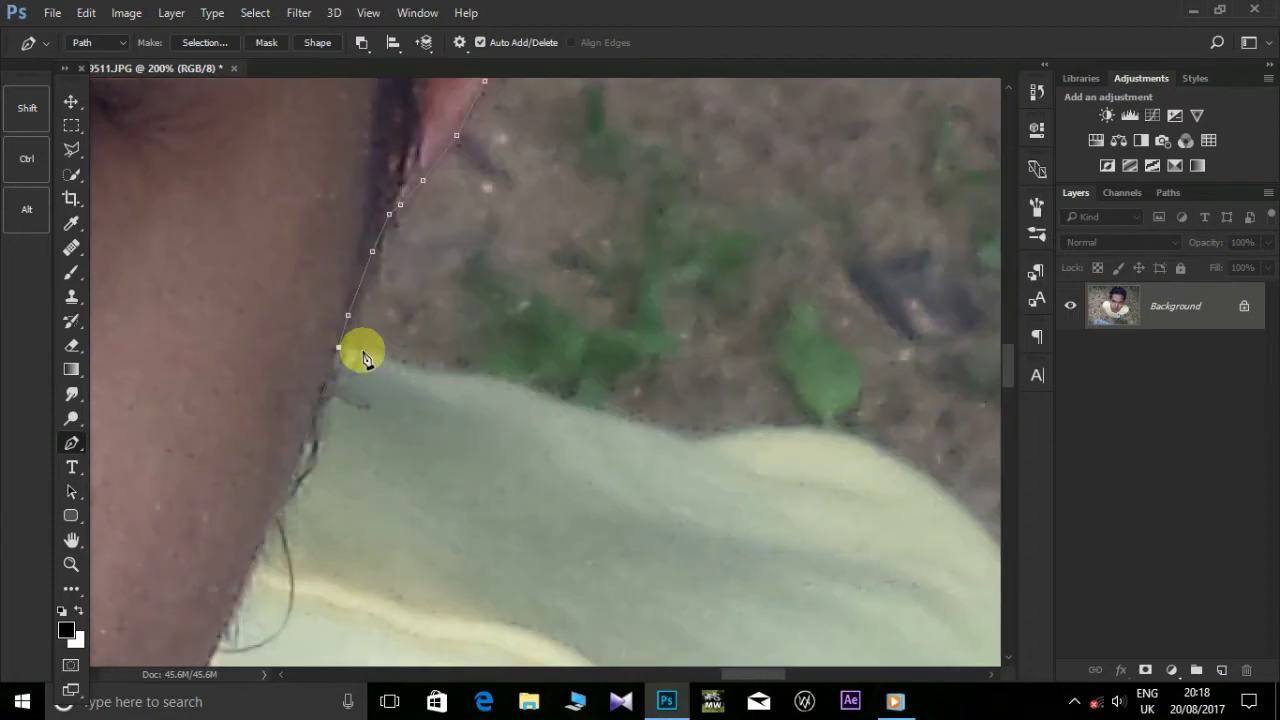
# - Add path points along the shirt's shoulder edge
pyautogui.click(376, 356)
pyautogui.click(419, 371)
pyautogui.click(483, 374)
pyautogui.click(529, 389)
pyautogui.click(629, 421)
pyautogui.click(718, 437)
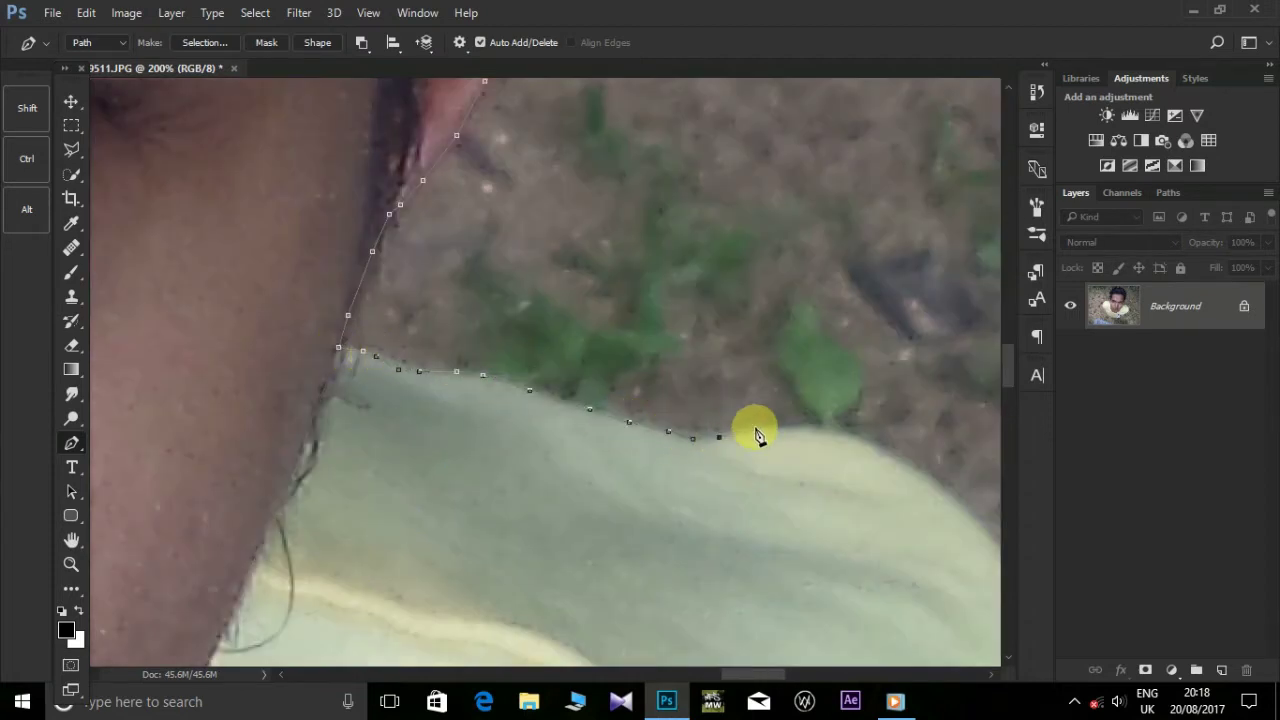
# - Extend the path down the far shirt edge
pyautogui.moveTo(833, 440); pyautogui.dragTo(414, 229)
pyautogui.click(416, 223)
pyautogui.click(500, 279)
pyautogui.click(530, 309)
pyautogui.click(587, 387)
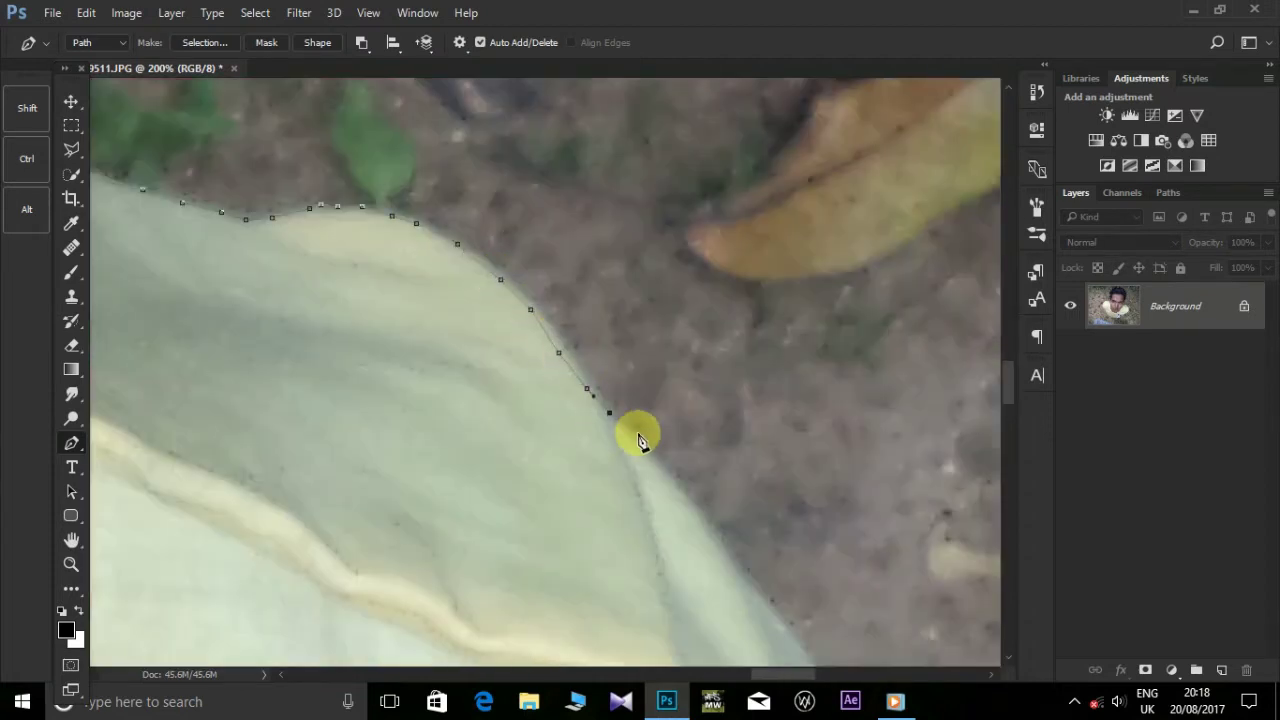
pyautogui.click(609, 412)
pyautogui.click(636, 440)
pyautogui.click(673, 482)
pyautogui.click(701, 518)
# - Continue along the lower shirt edge, replacing one misplaced point
pyautogui.moveTo(700, 515); pyautogui.dragTo(482, 300)
pyautogui.click(511, 293)
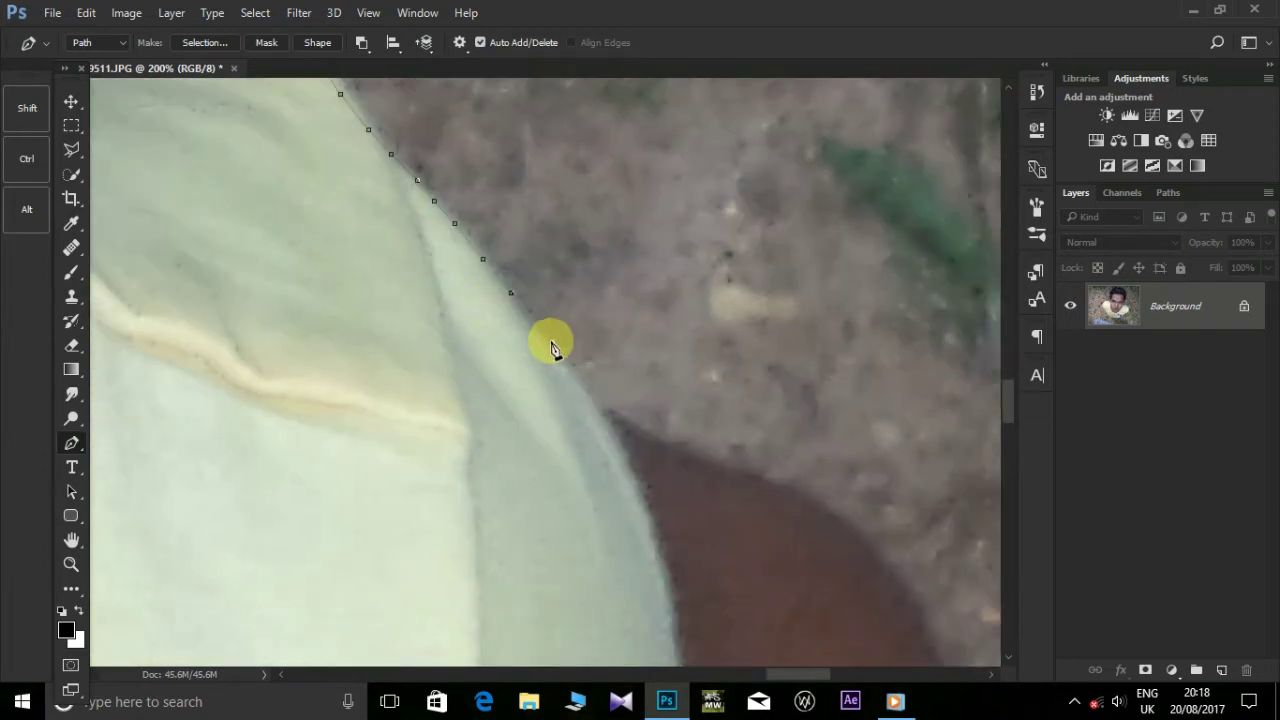
pyautogui.click(552, 341)
pyautogui.hotkey('ctrl', 'z')
pyautogui.click(533, 330)
pyautogui.click(565, 362)
# - Trace path points along the arm's outer edge
pyautogui.click(664, 444)
pyautogui.click(713, 467)
pyautogui.click(773, 487)
pyautogui.click(829, 512)
pyautogui.click(863, 544)
pyautogui.moveTo(866, 550); pyautogui.dragTo(543, 297)
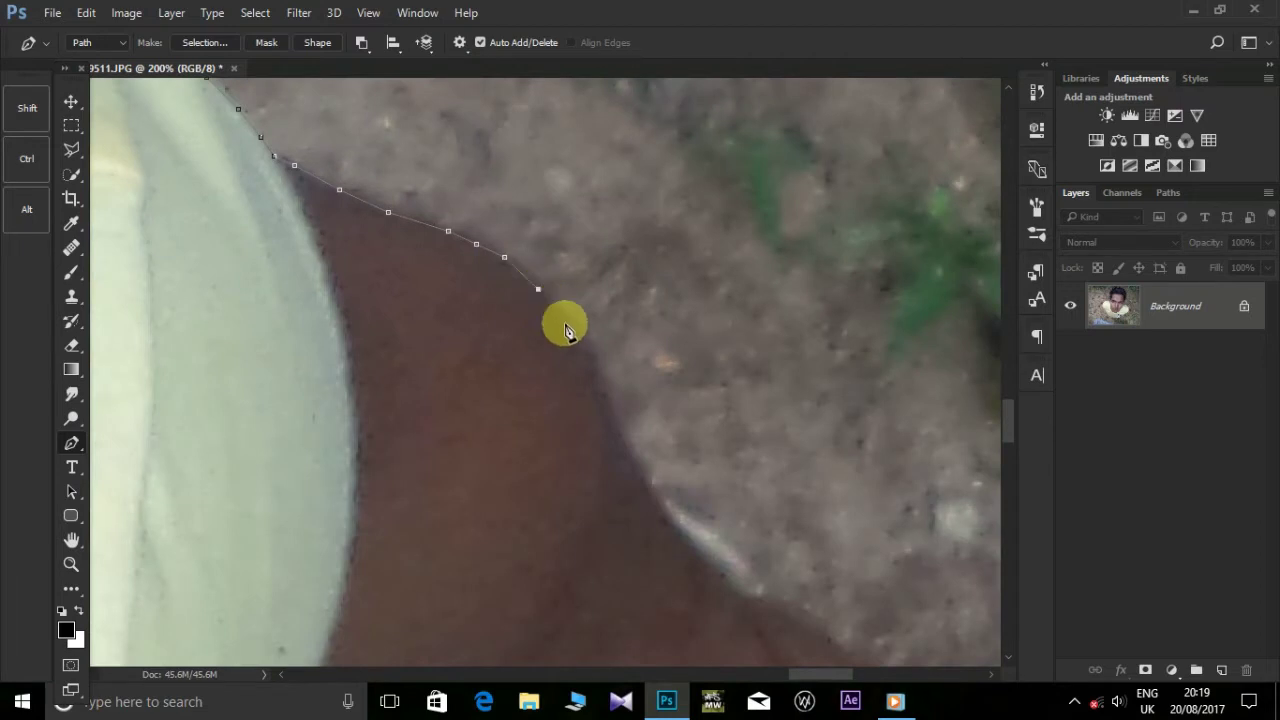
# - Continue the path down the arm toward the hand
pyautogui.click(566, 324)
pyautogui.click(588, 360)
pyautogui.click(613, 418)
pyautogui.click(639, 470)
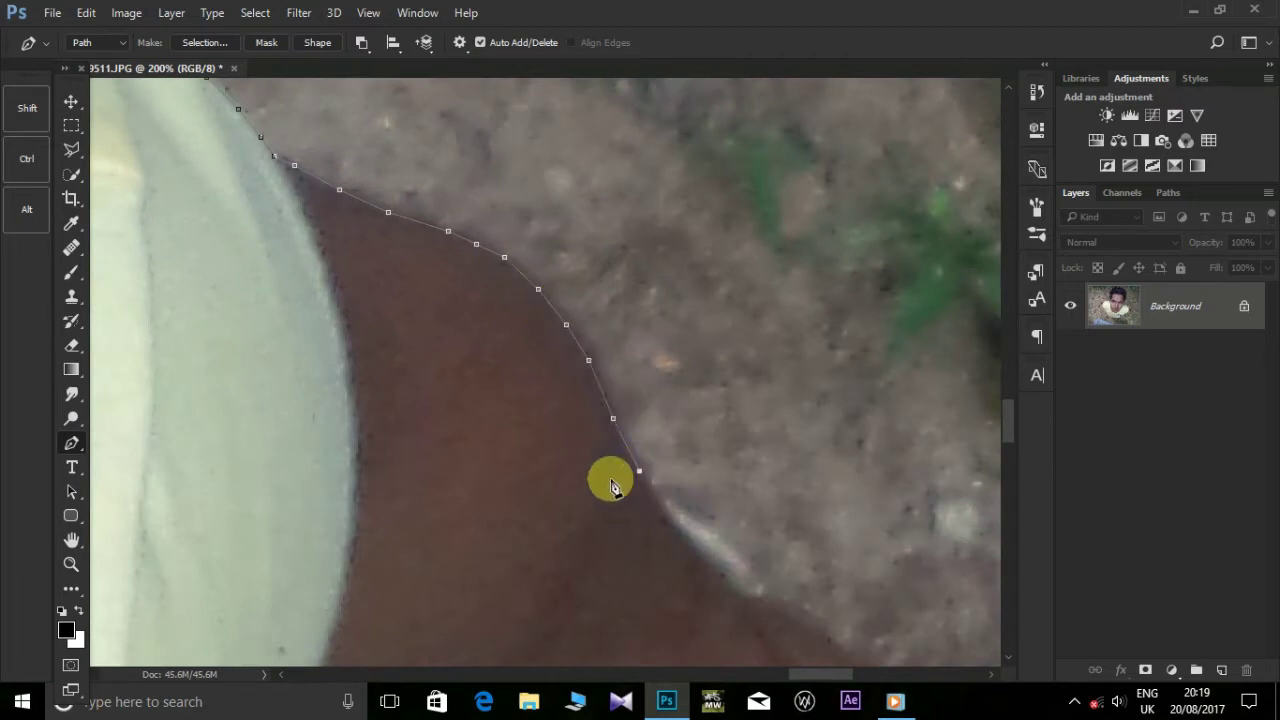
pyautogui.click(669, 524)
pyautogui.click(705, 565)
pyautogui.click(733, 594)
# - Outline the hand and the next stretch of the figure's lower edge
pyautogui.moveTo(778, 616); pyautogui.dragTo(603, 305)
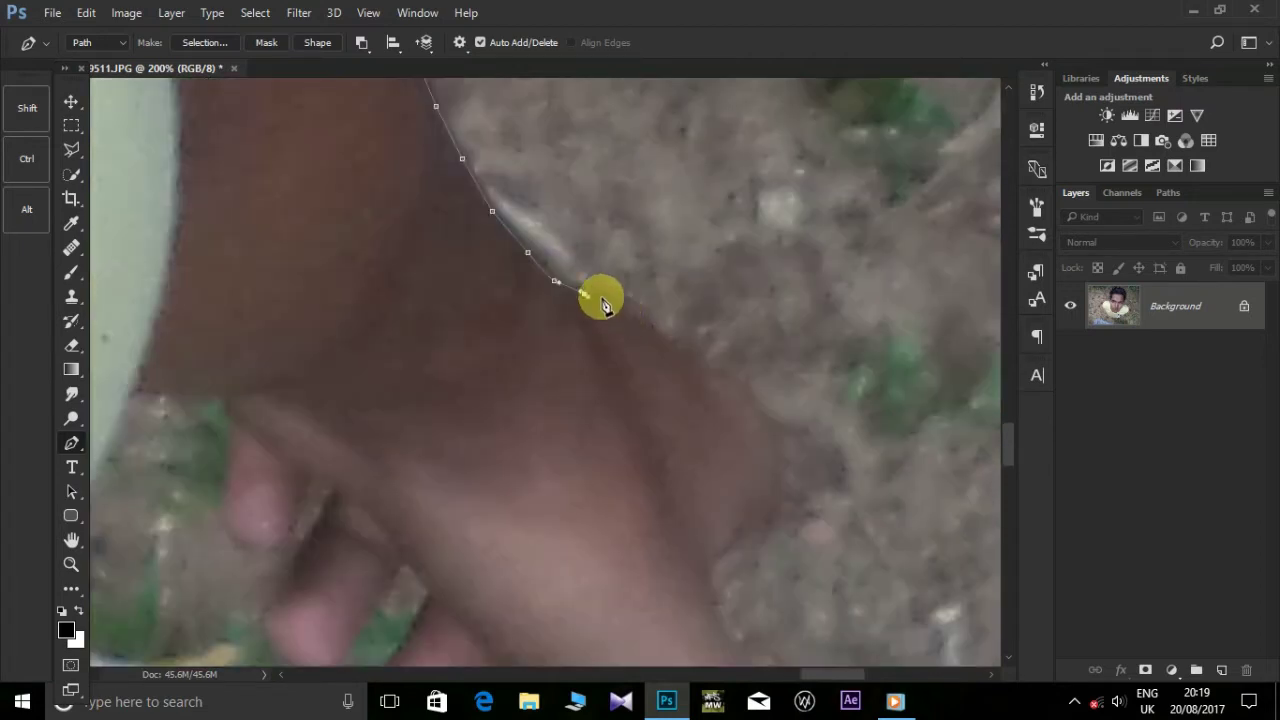
pyautogui.click(603, 297)
pyautogui.click(633, 314)
pyautogui.click(670, 341)
pyautogui.moveTo(780, 450); pyautogui.dragTo(700, 329)
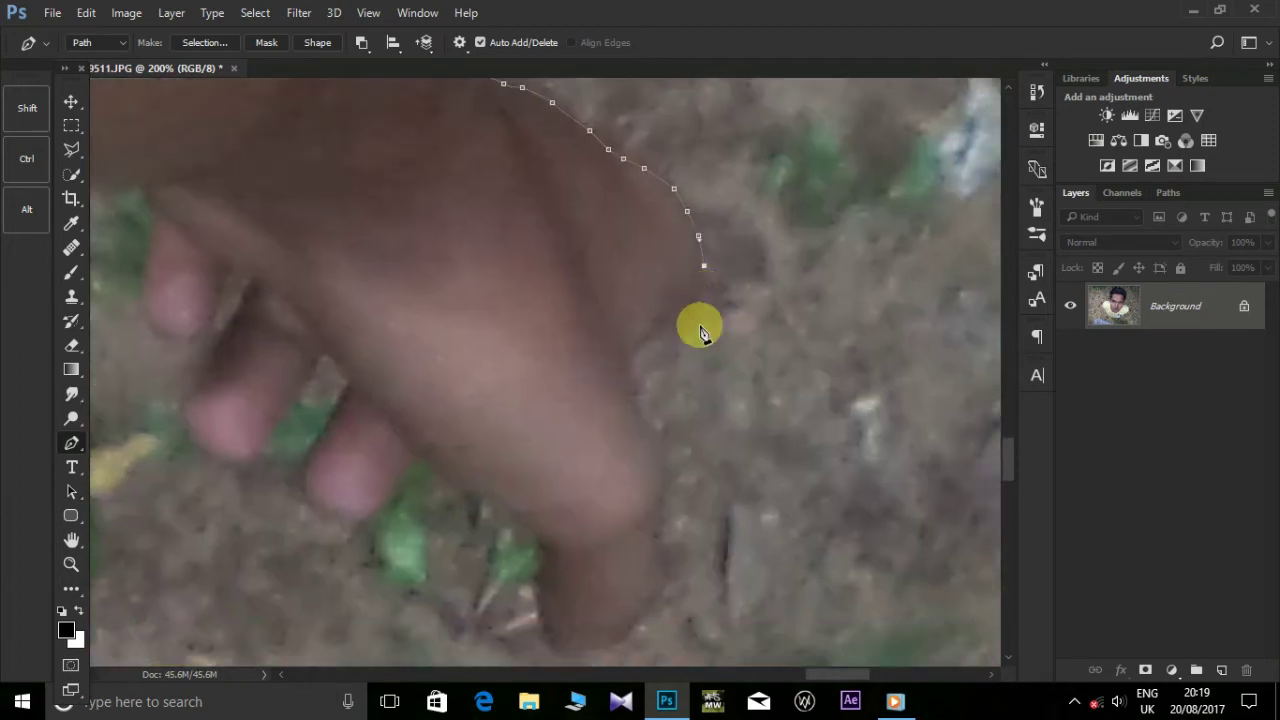
pyautogui.click(692, 302)
pyautogui.click(676, 325)
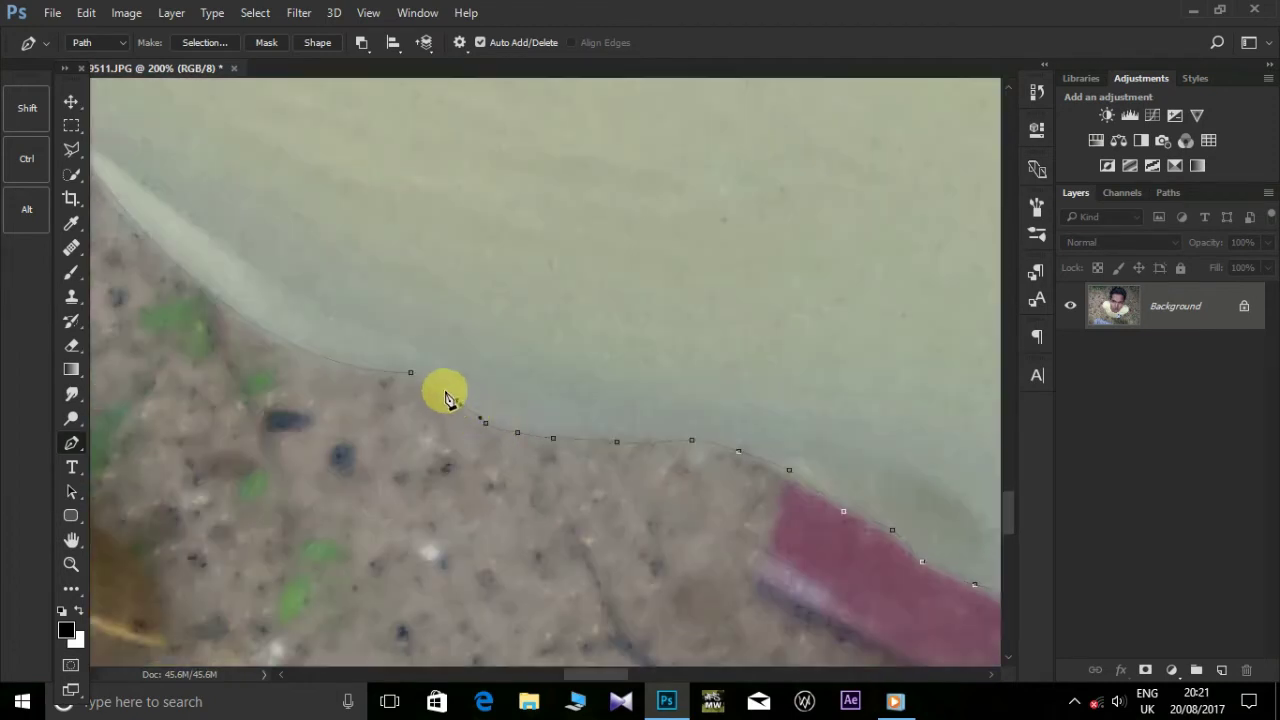
# - Add a final point on the shirt's bottom edge and zoom out to see the whole path
pyautogui.click(737, 451)
pyautogui.scroll(-1, 788, 418)
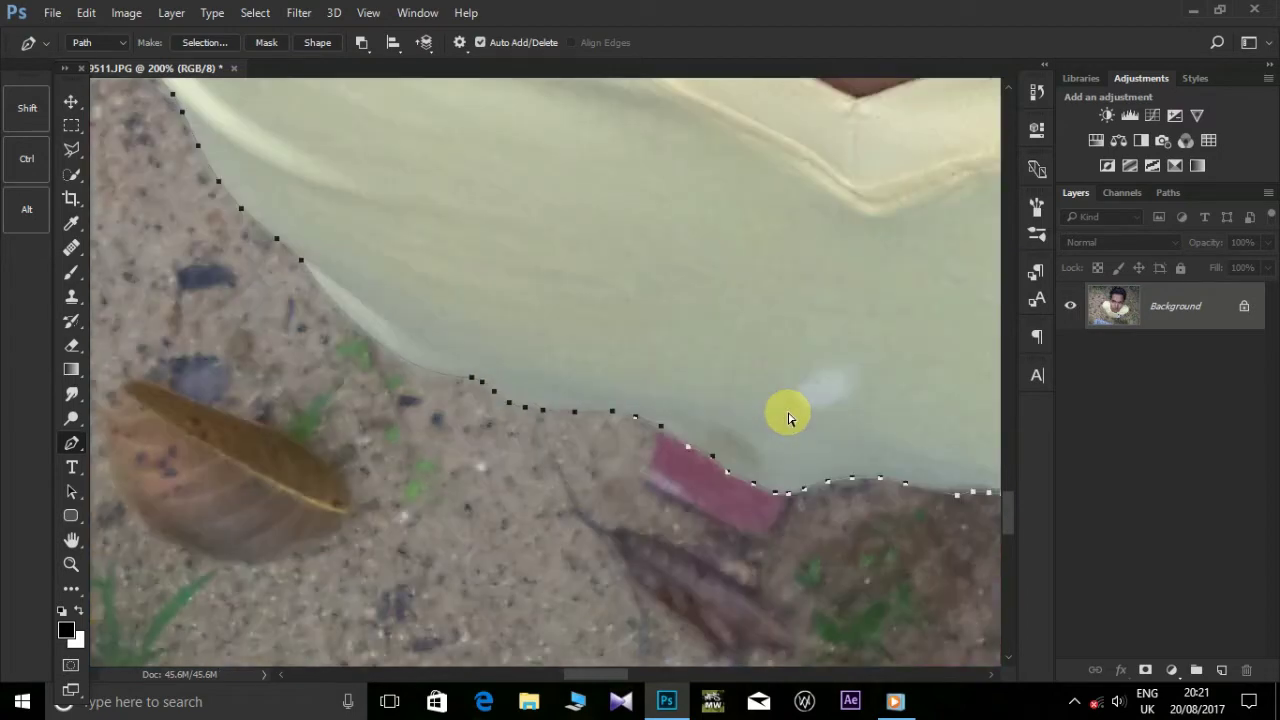
pyautogui.scroll(-1, 788, 418)
pyautogui.scroll(-1, 788, 418)
pyautogui.scroll(-1, 788, 418)
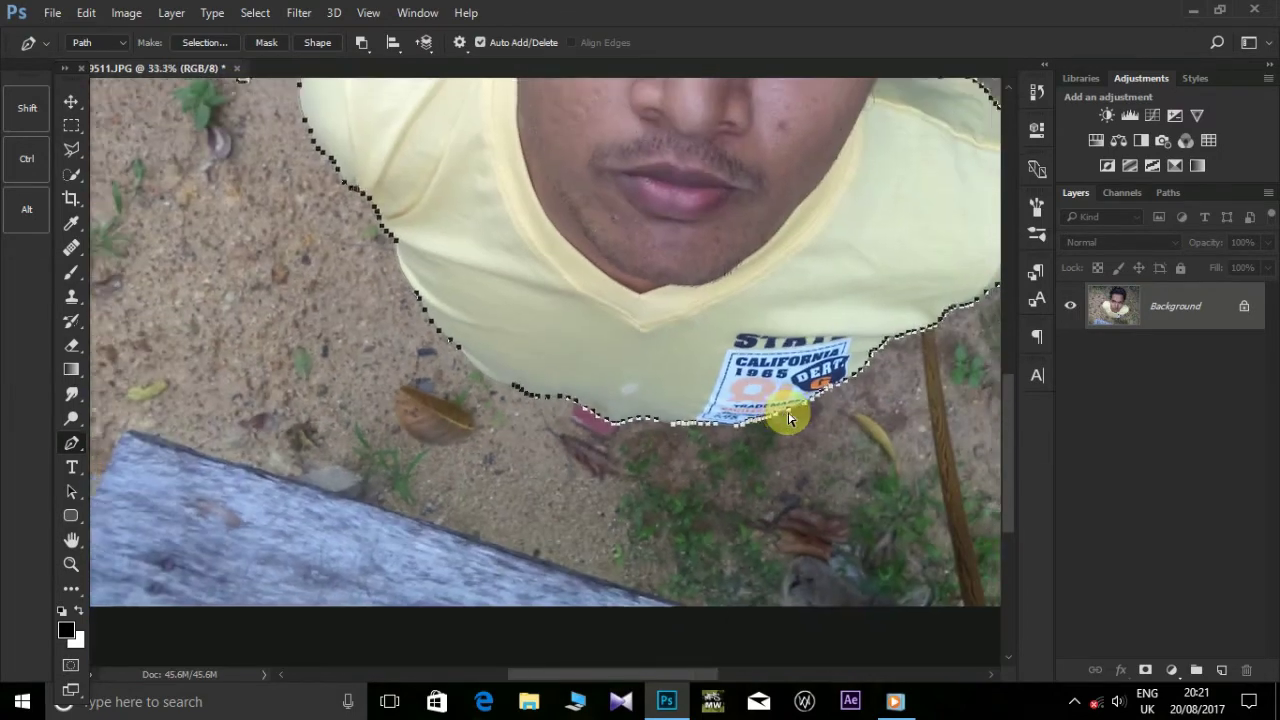
pyautogui.scroll(-1, 788, 418)
pyautogui.scroll(-1, 788, 418)
pyautogui.scroll(-1, 788, 418)
pyautogui.scroll(1, 788, 418)
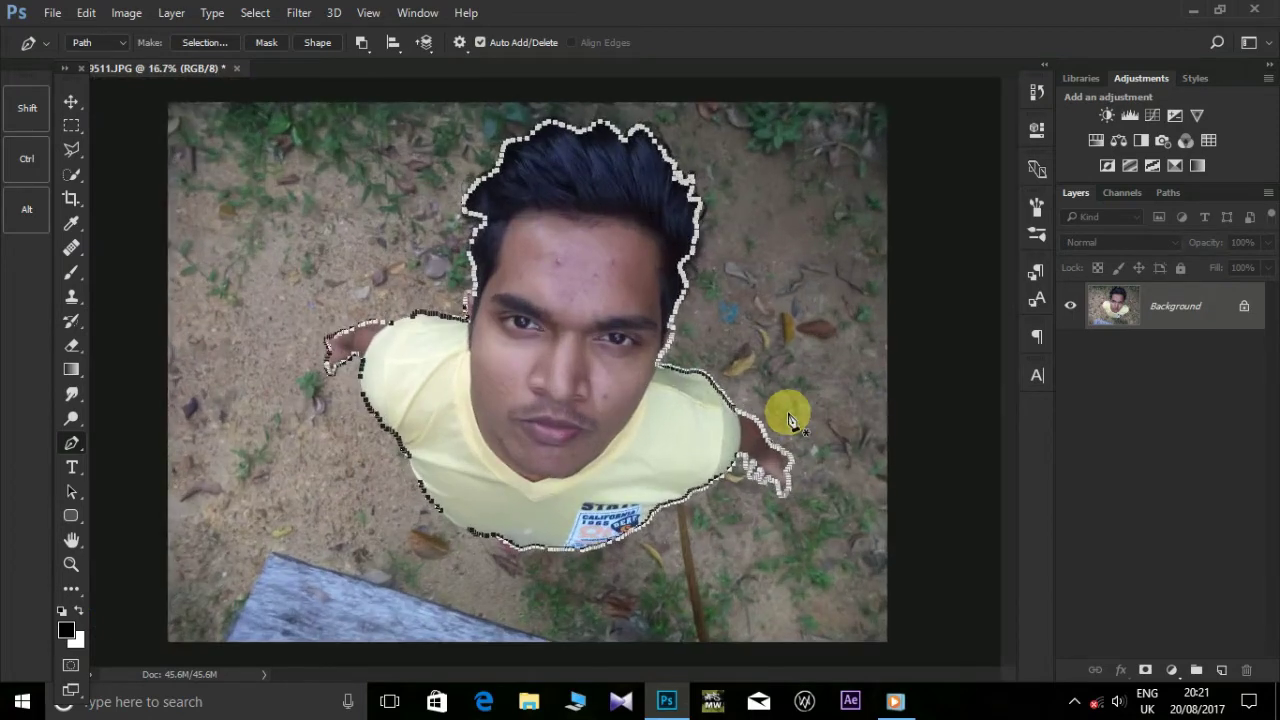
# - Make a selection from the path with a Feather Radius of 0
pyautogui.rightClick(682, 416)
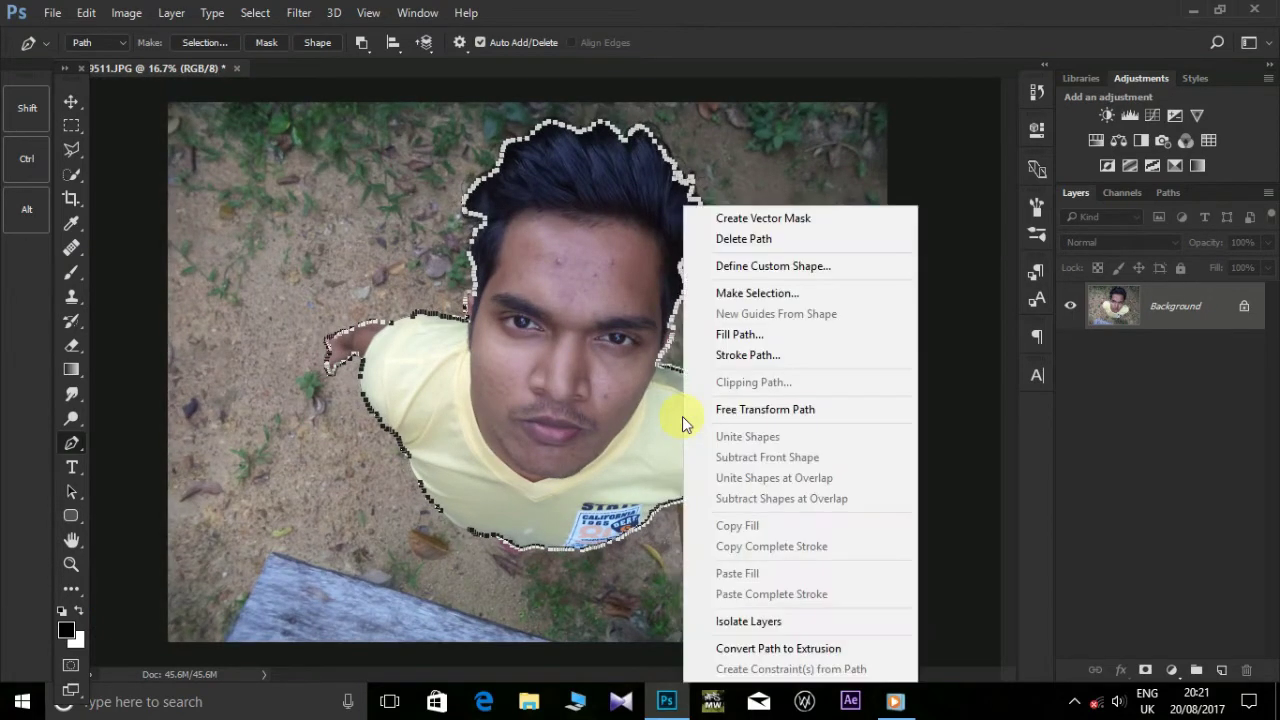
pyautogui.click(752, 293)
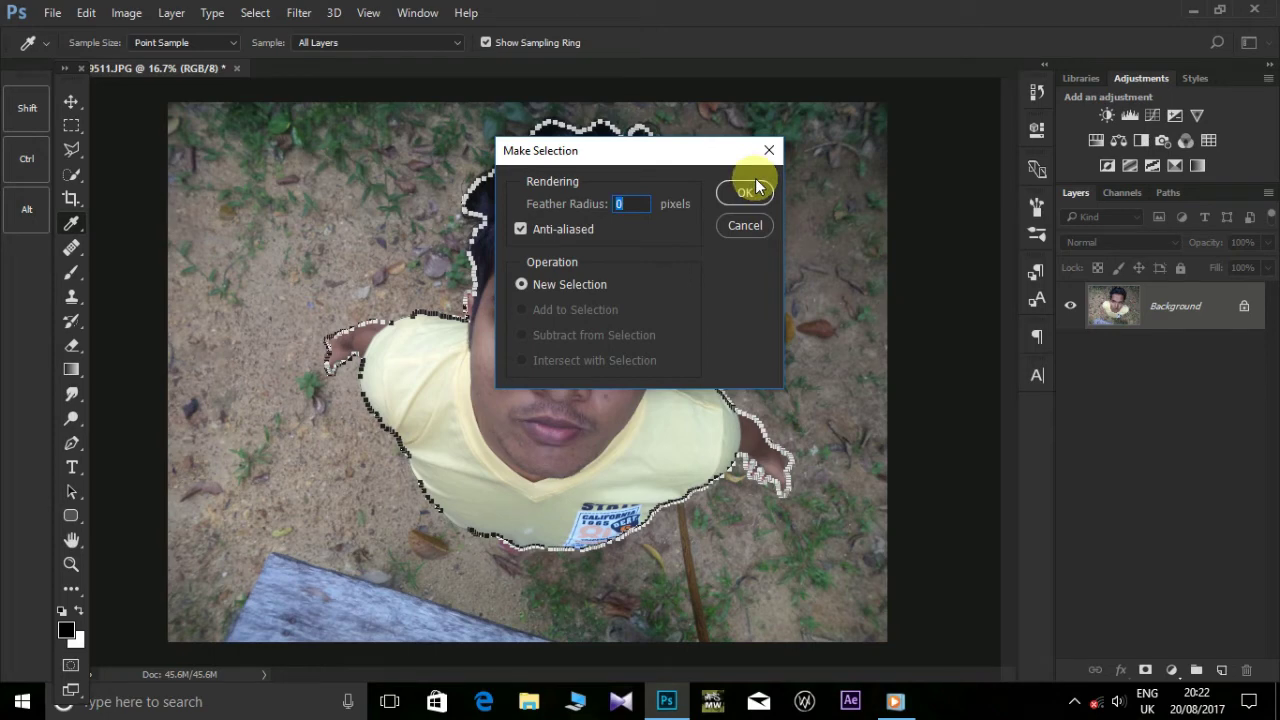
pyautogui.click(746, 191)
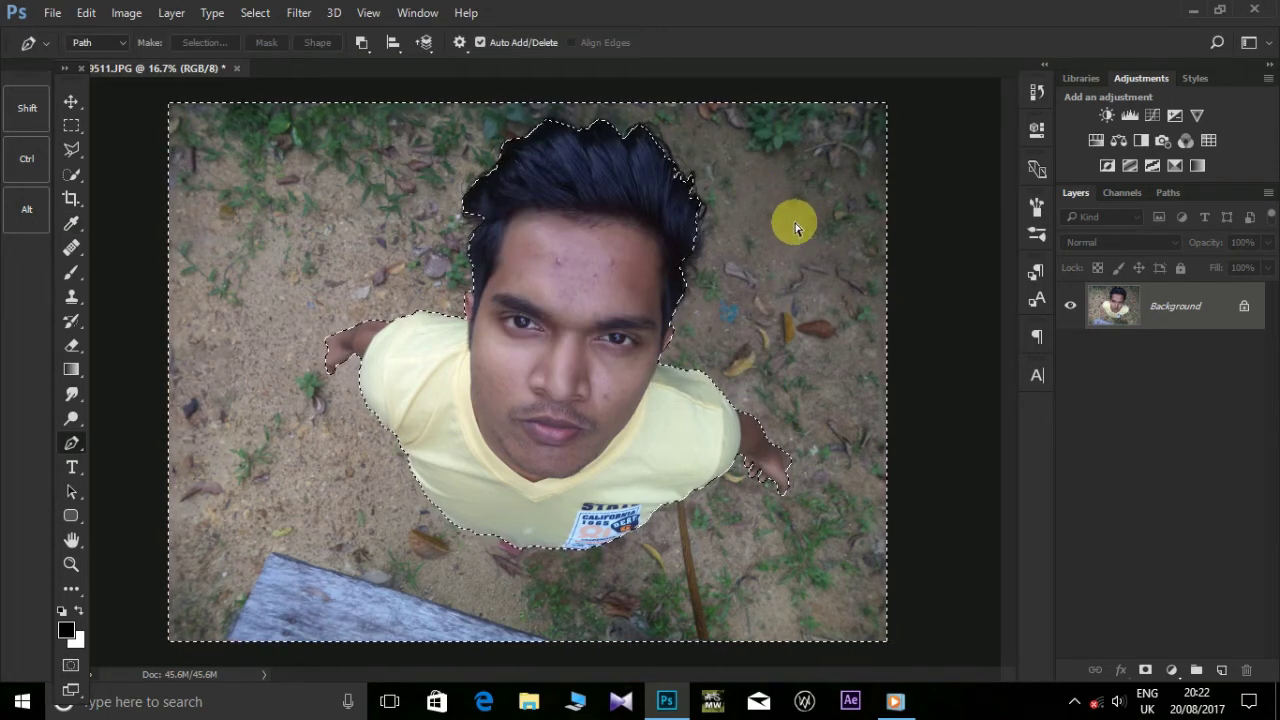
# - Invert the selection with Ctrl+Shift+I and add a layer mask to the Background layer, leaving only the man
pyautogui.hotkey('ctrl', 'shift', 'i')
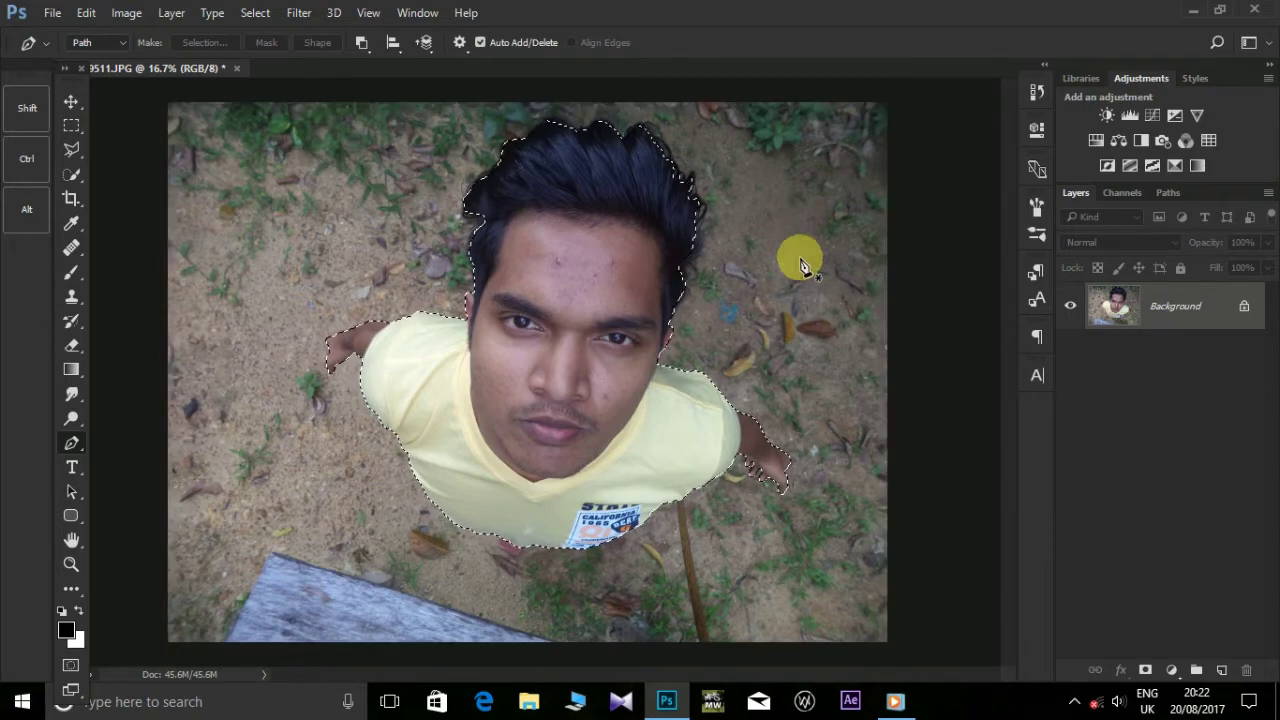
pyautogui.click(1074, 701)
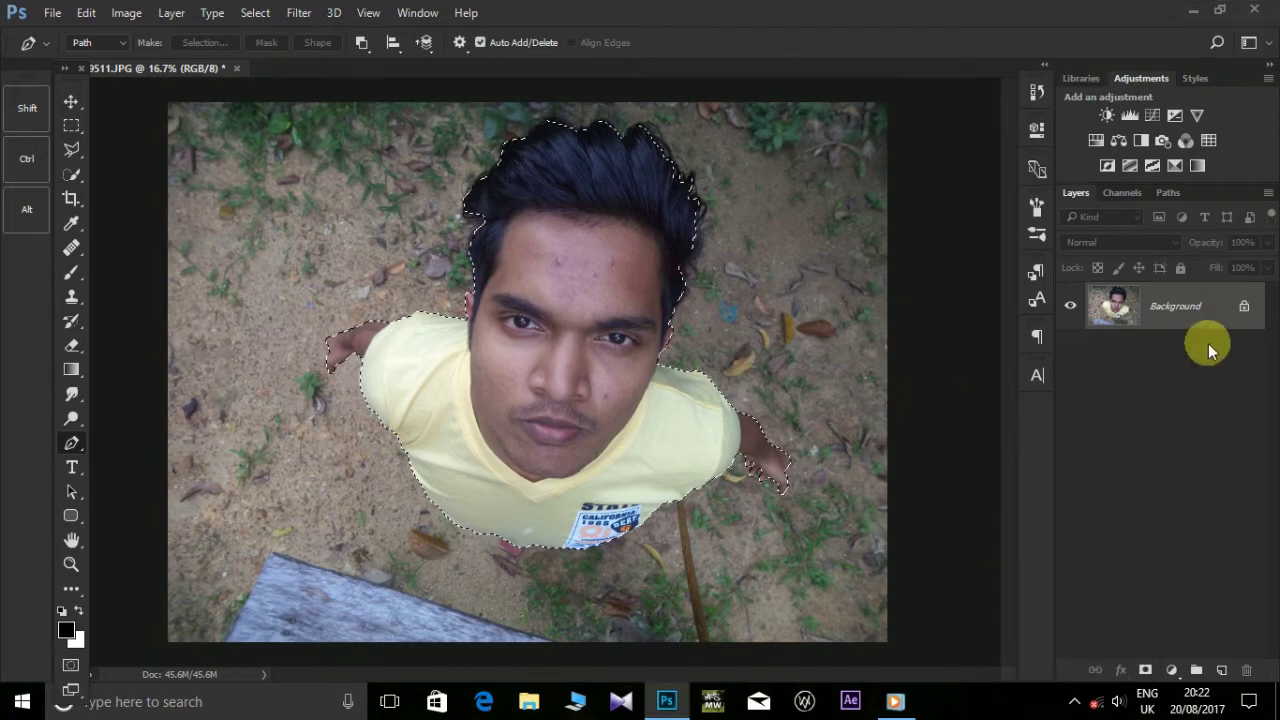
pyautogui.moveTo(1189, 300); pyautogui.dragTo(1146, 668)
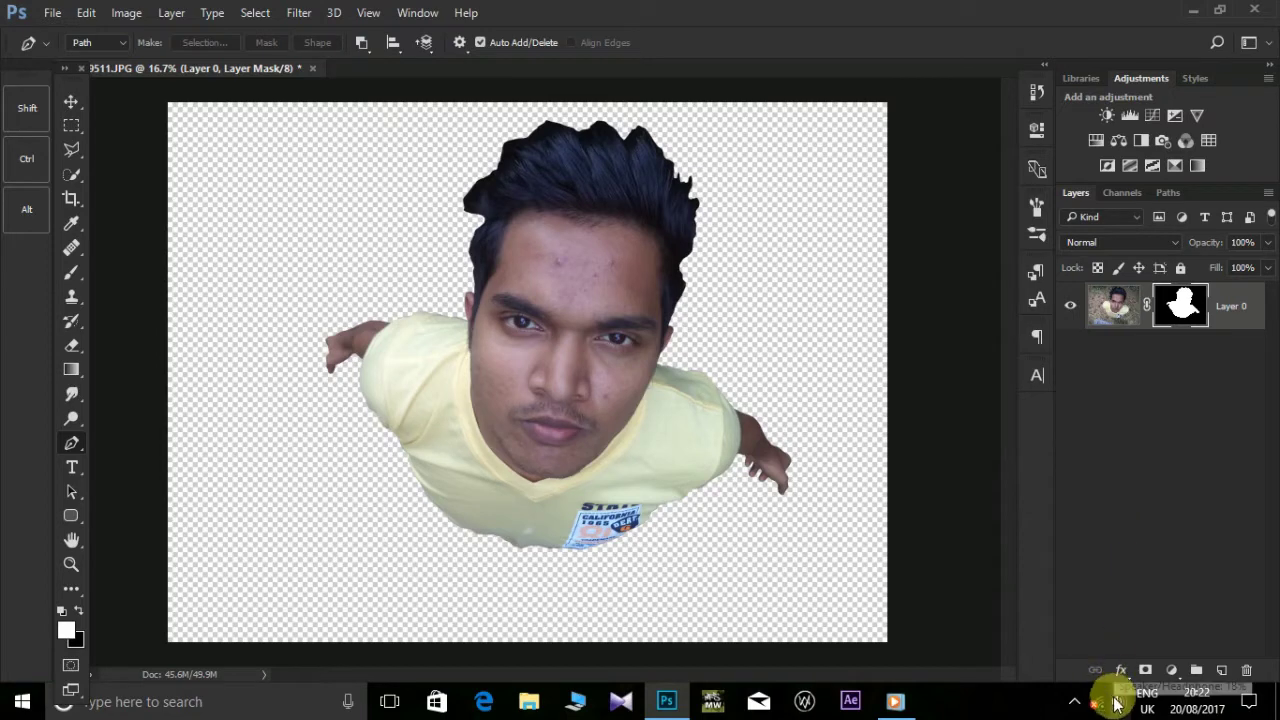
pyautogui.click(1074, 701)
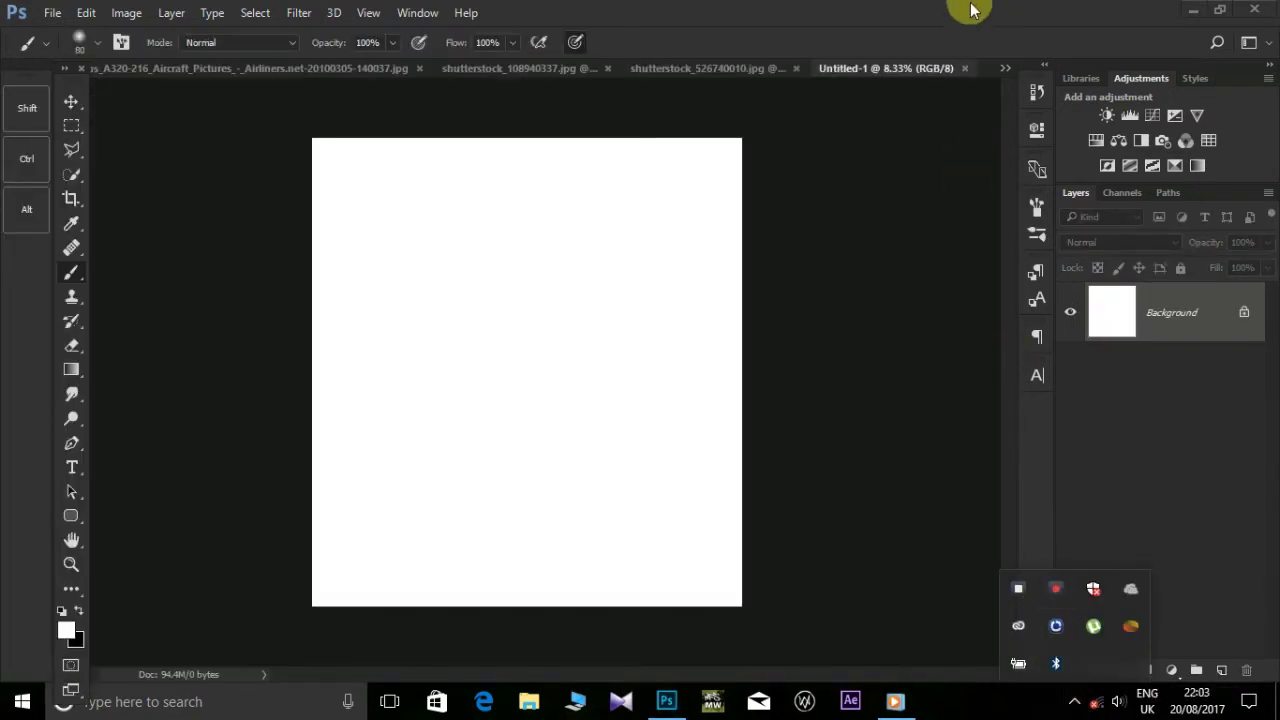
# - Drag the shutterstock_108940337 clouds image into Untitled-1 with the Move tool
pyautogui.click(970, 10)
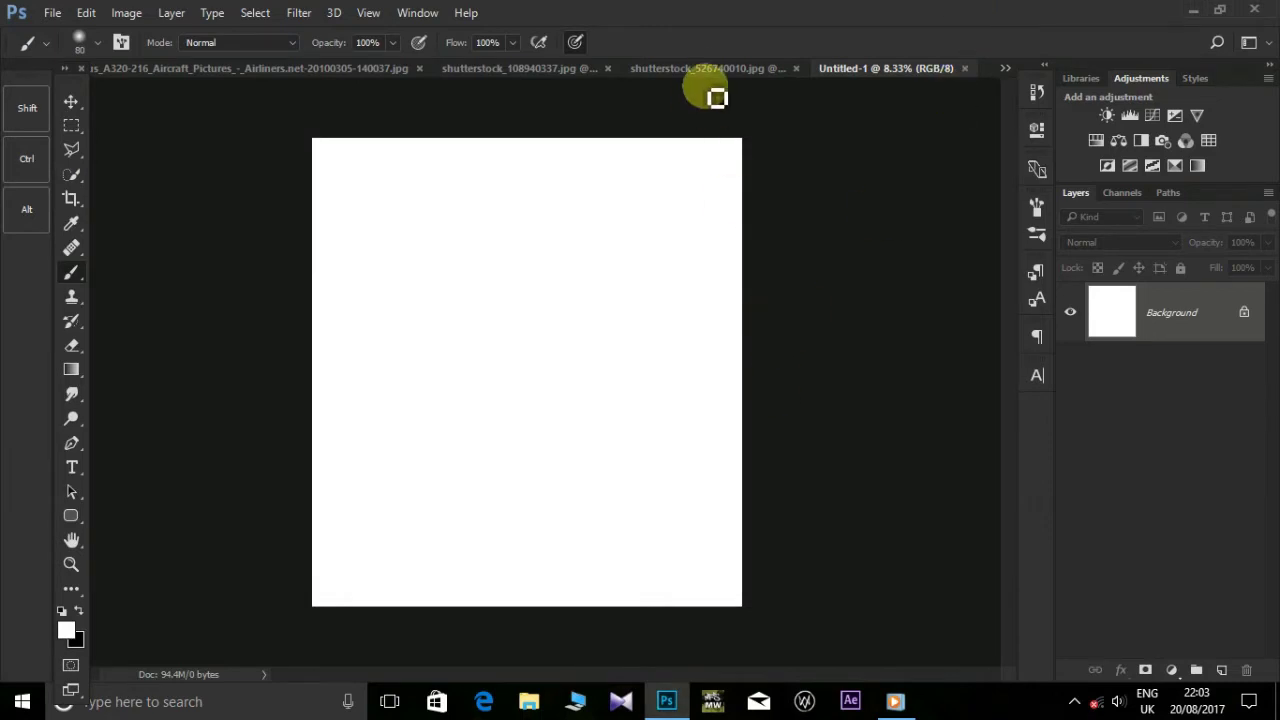
pyautogui.click(706, 69)
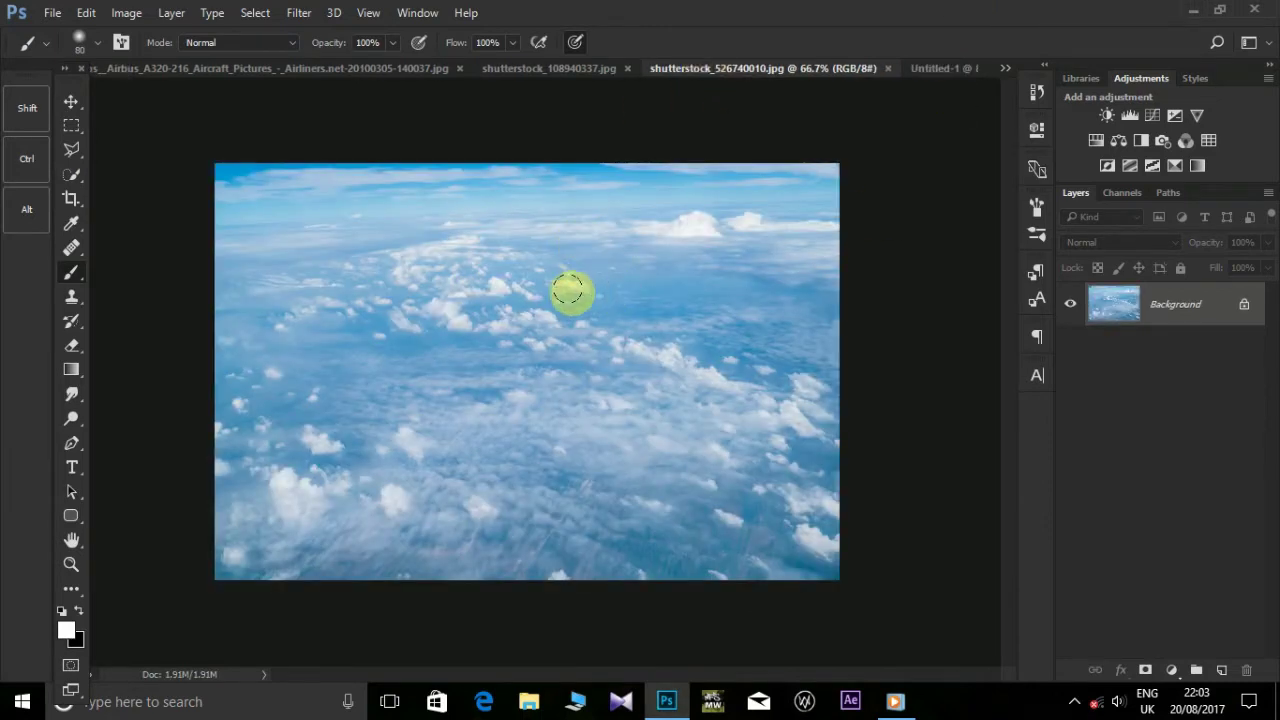
pyautogui.click(530, 66)
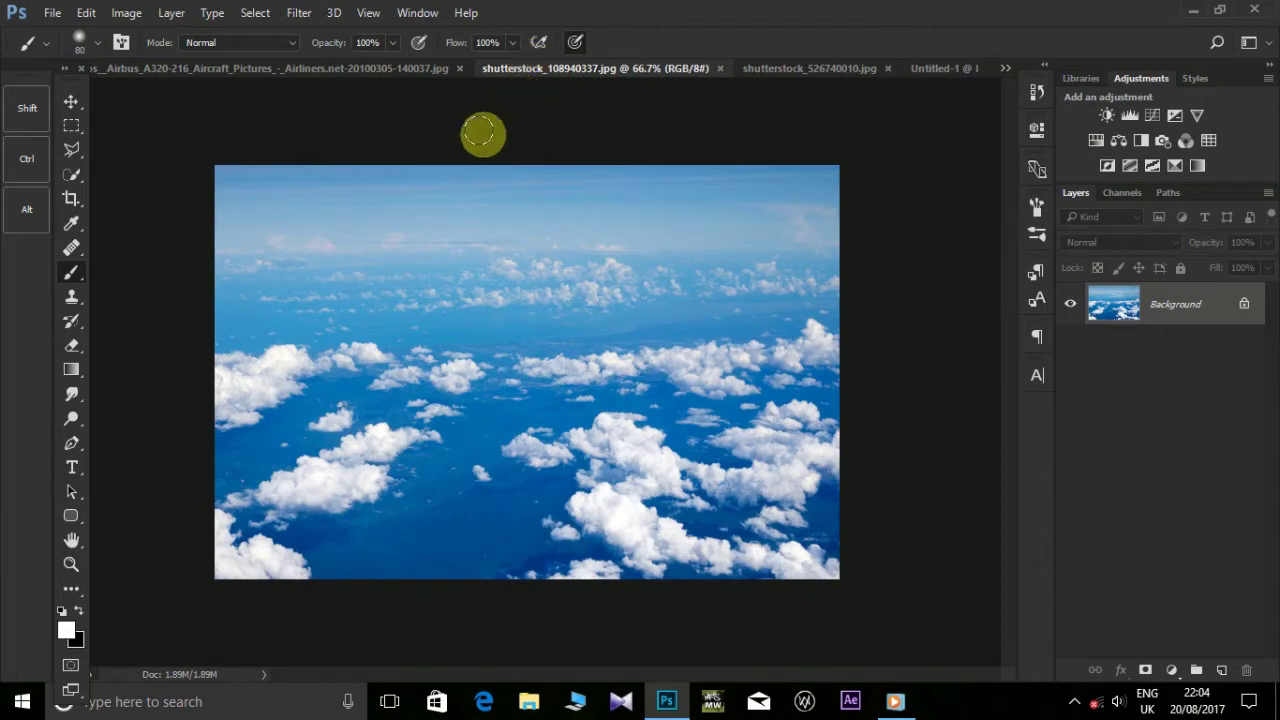
pyautogui.click(70, 105)
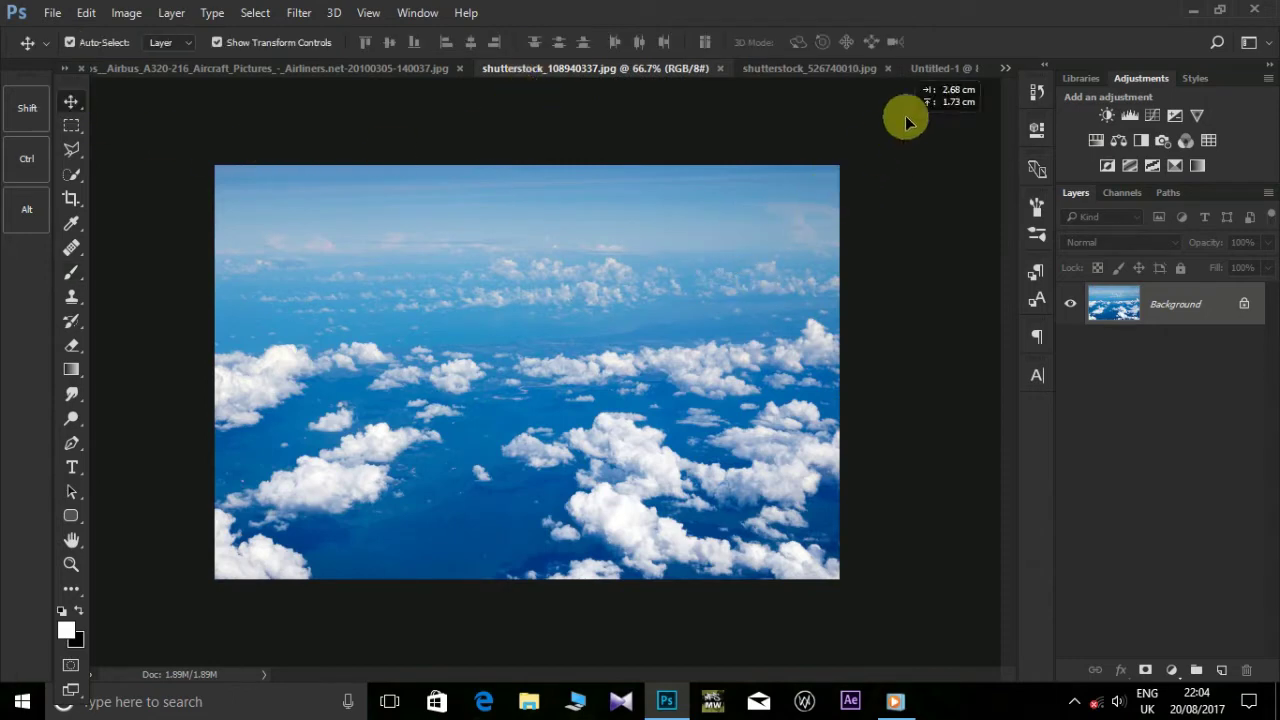
pyautogui.moveTo(905, 115)
pyautogui.mouseDown()
pyautogui.moveTo(523, 391)
pyautogui.moveTo(703, 257)
pyautogui.mouseUp()
# - Scale the clouds layer to the canvas's full width and lower part, then return to its source document
pyautogui.moveTo(580, 351); pyautogui.dragTo(610, 433)
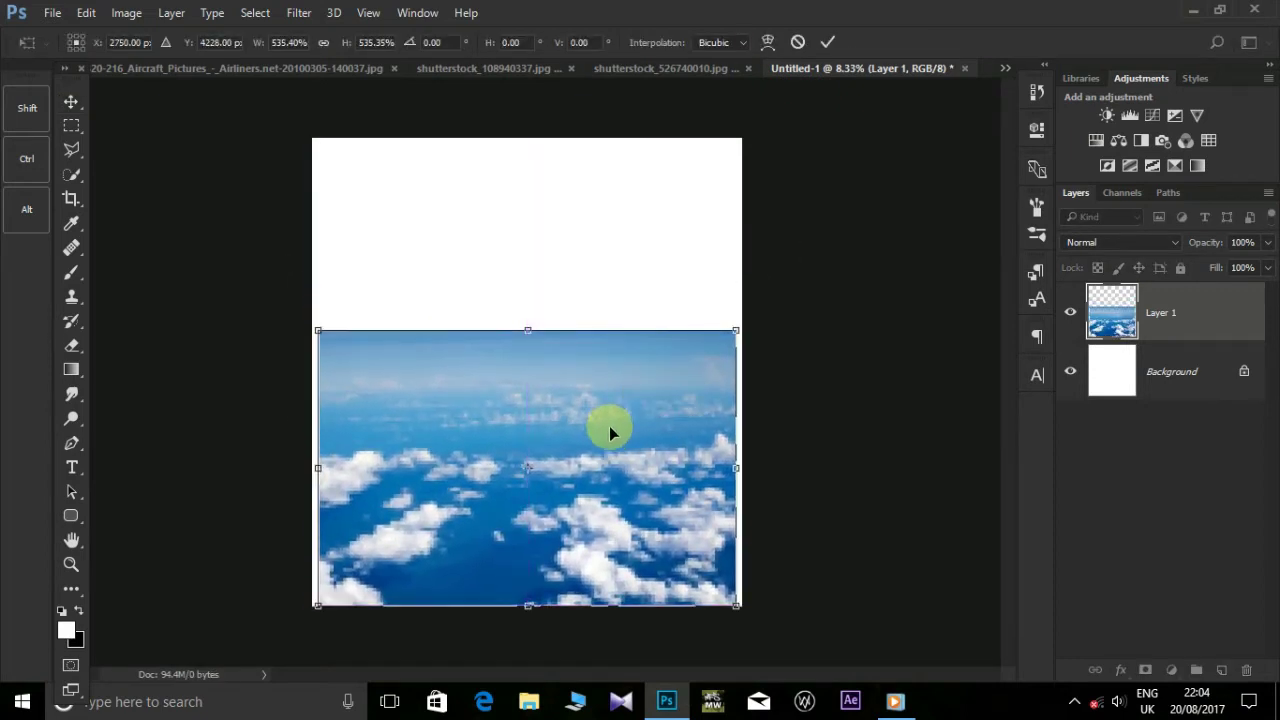
pyautogui.moveTo(732, 468); pyautogui.dragTo(740, 466)
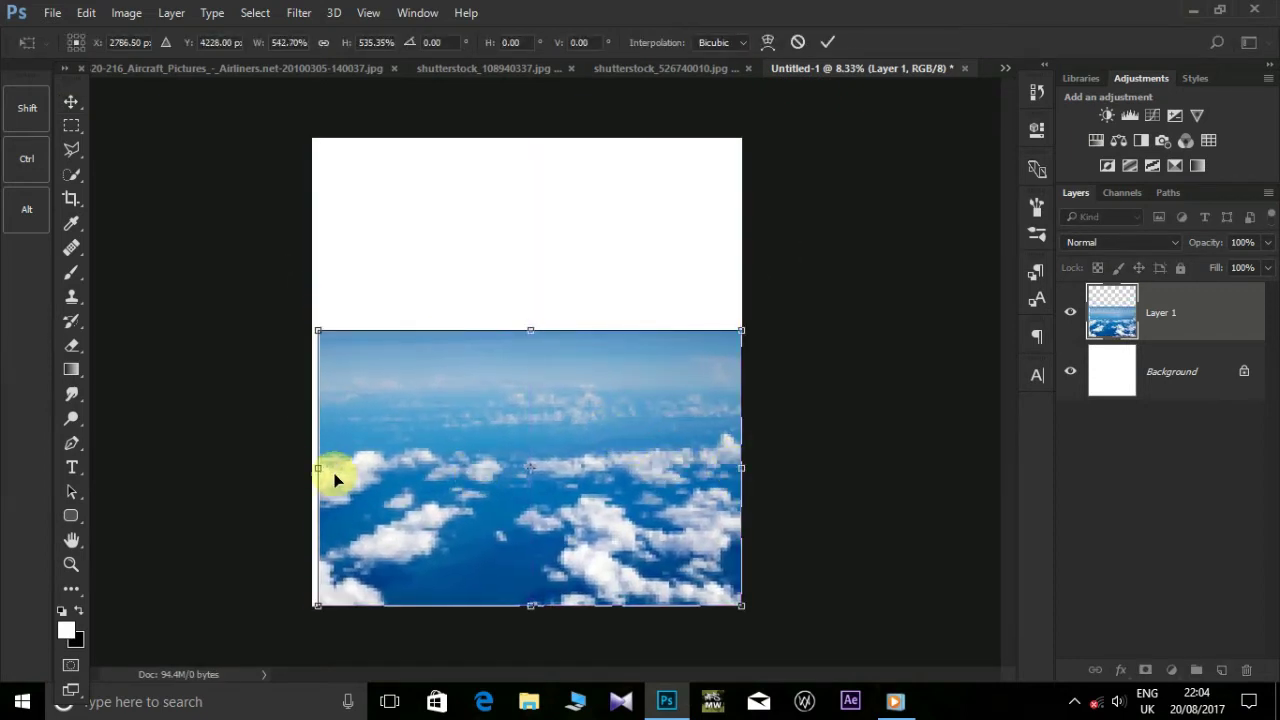
pyautogui.moveTo(318, 468); pyautogui.dragTo(314, 472)
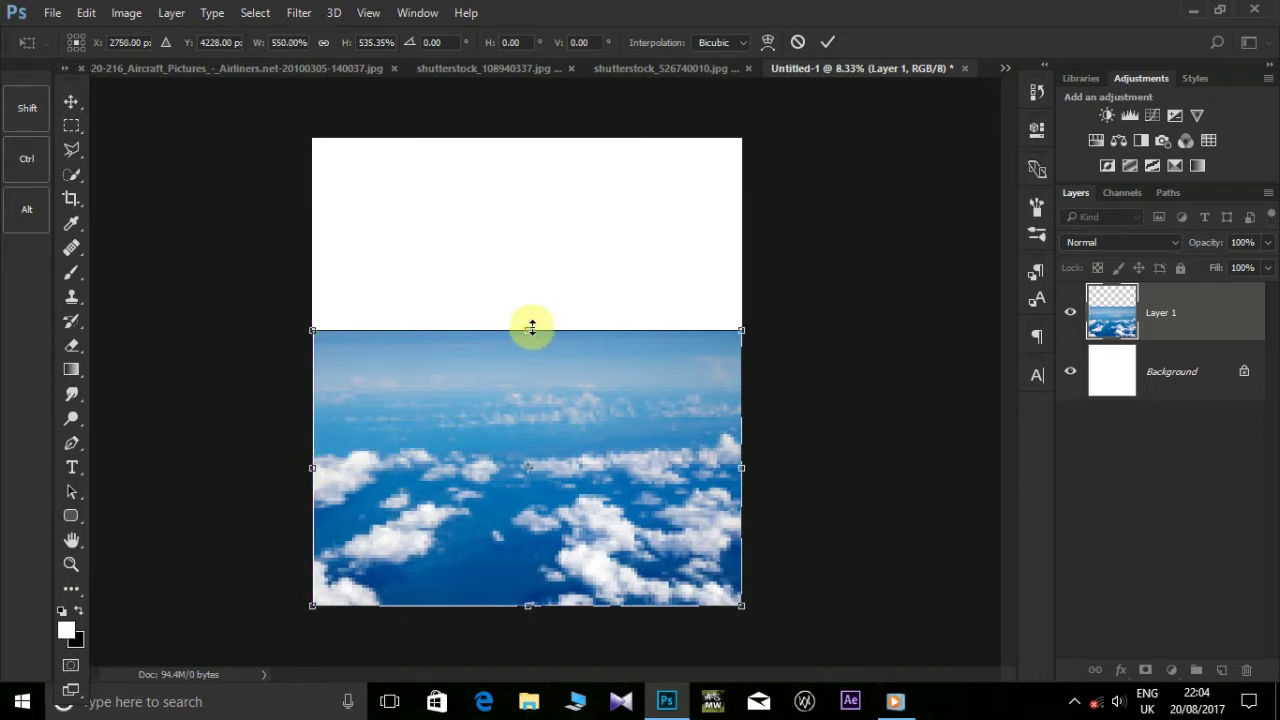
pyautogui.moveTo(531, 328)
pyautogui.mouseDown()
pyautogui.moveTo(544, 263)
pyautogui.moveTo(554, 296)
pyautogui.mouseUp()
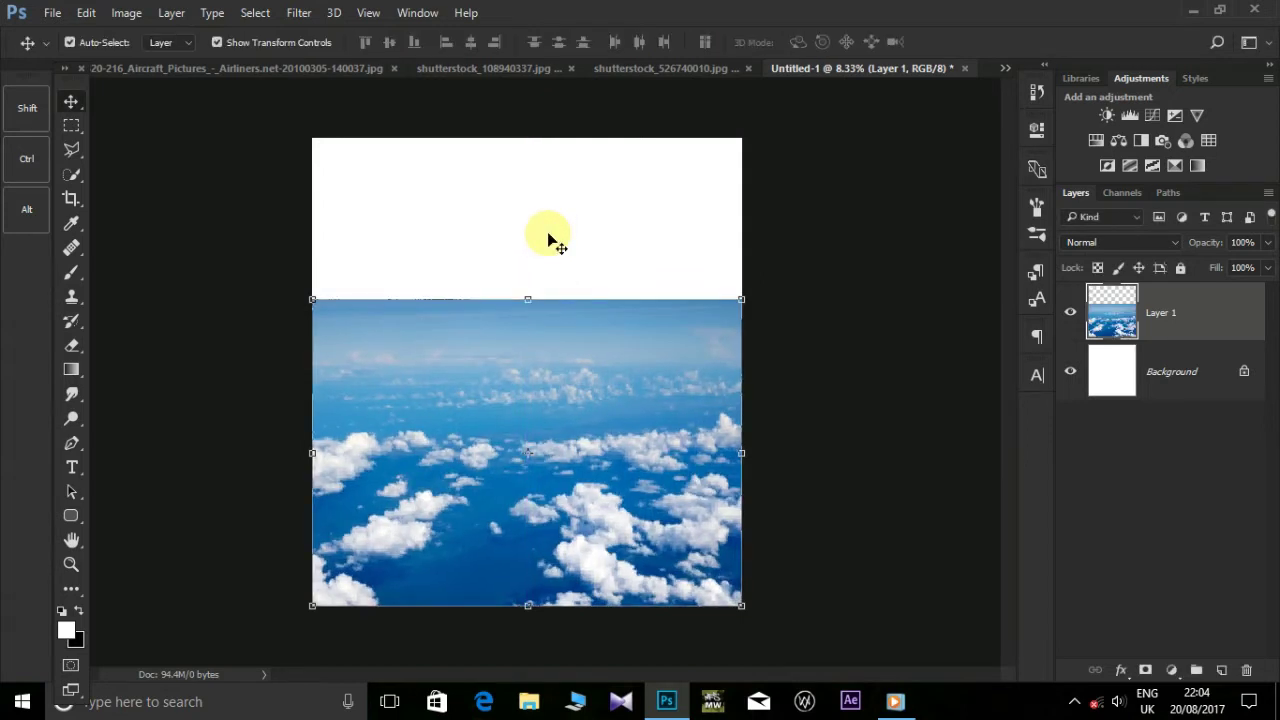
pyautogui.click(539, 69)
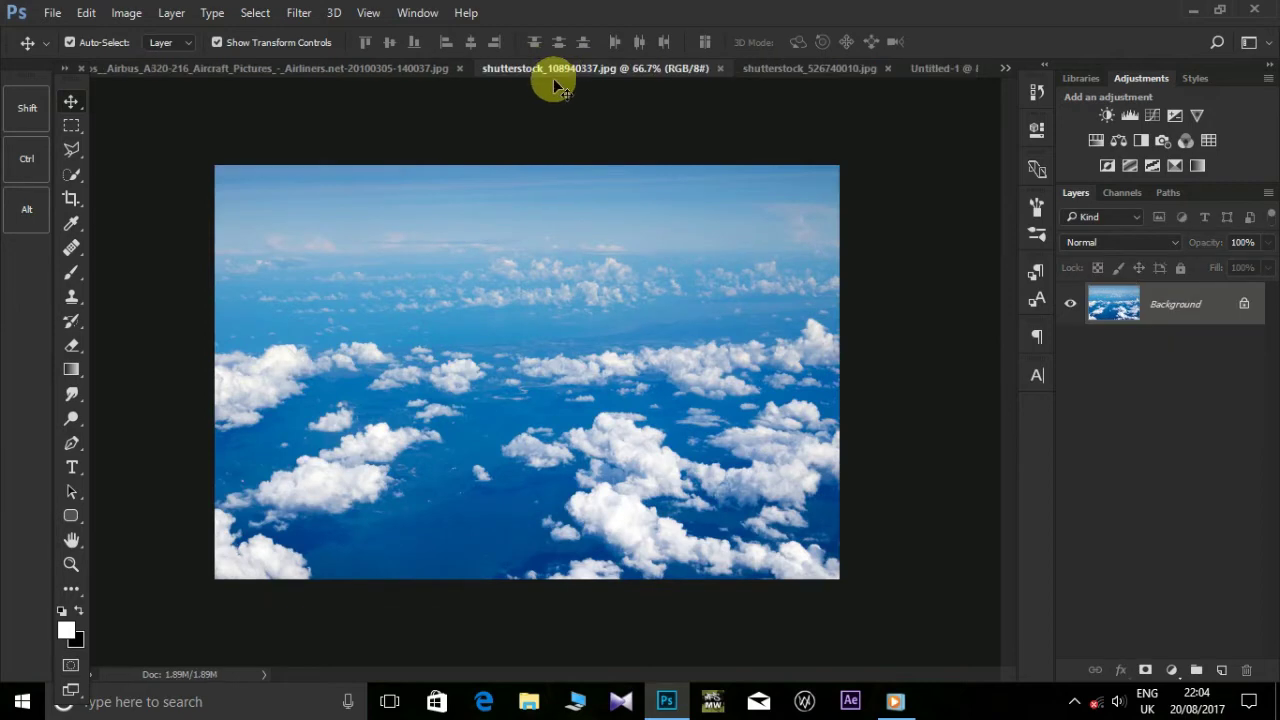
# - Close the first cloud document and drag the hazy clouds photo into Untitled-1 as Layer 2
pyautogui.click(719, 68)
pyautogui.click(634, 70)
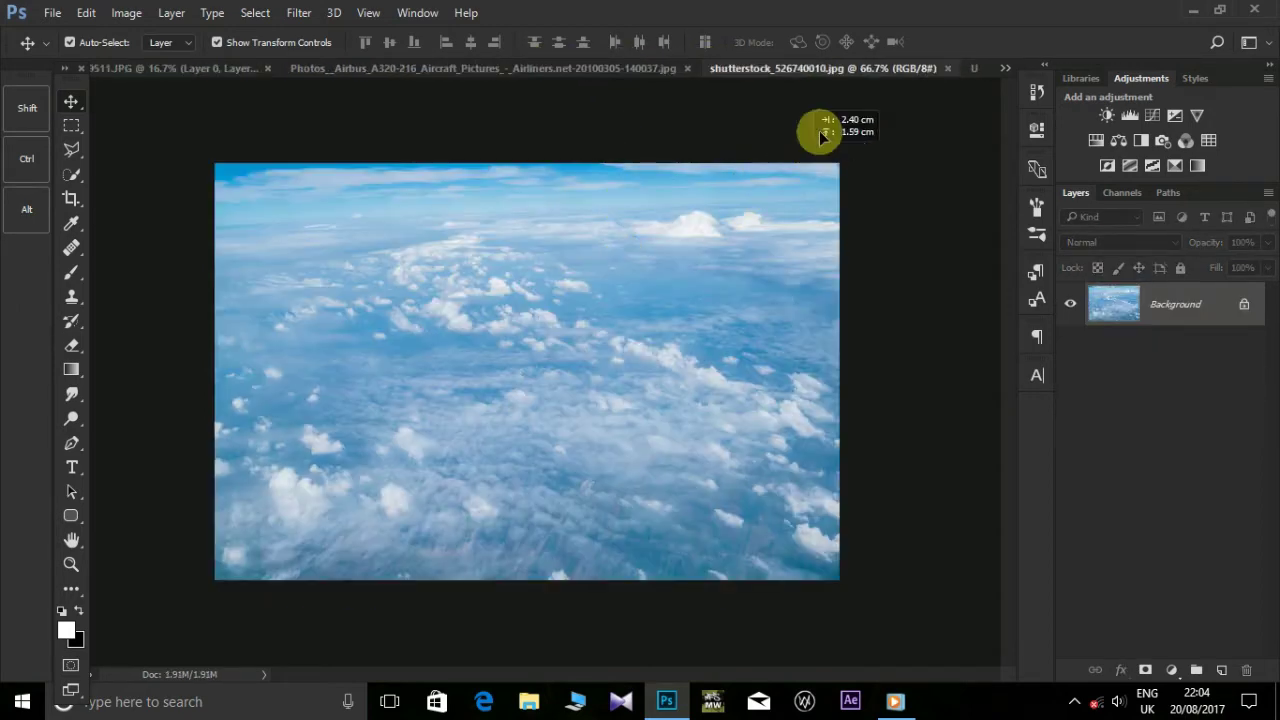
pyautogui.moveTo(822, 137); pyautogui.dragTo(876, 77)
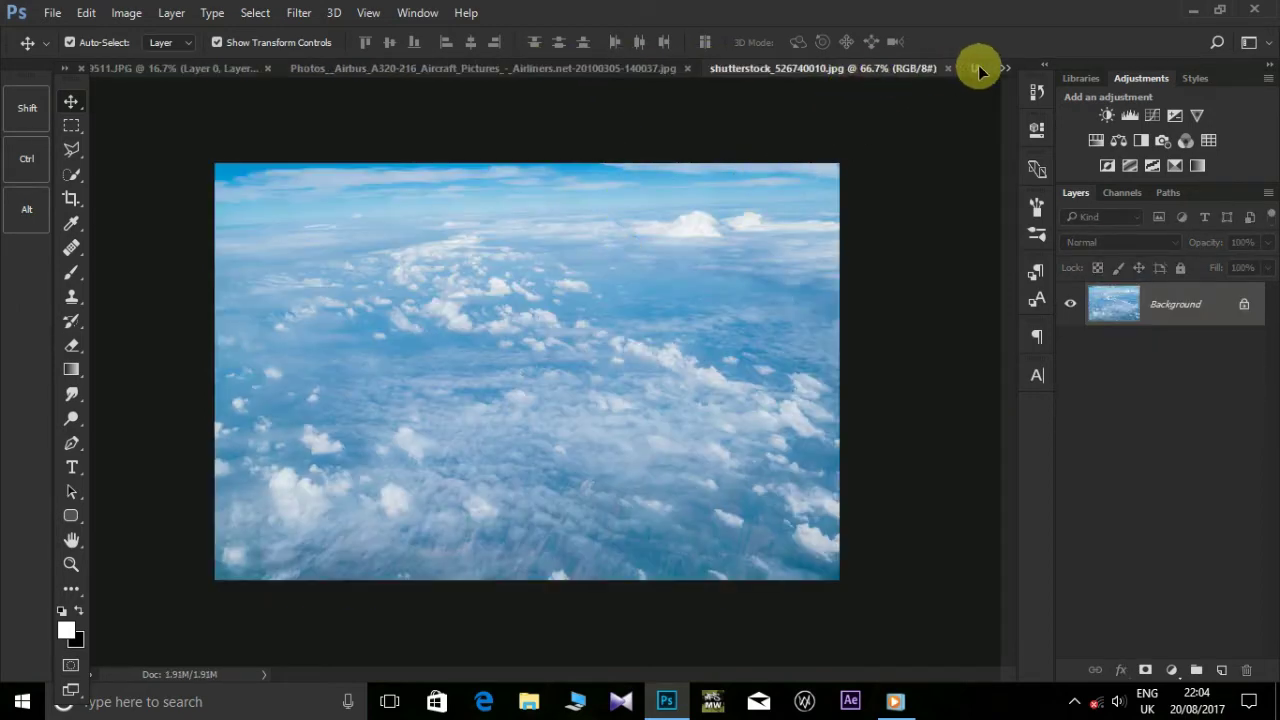
pyautogui.moveTo(876, 77)
pyautogui.mouseDown()
pyautogui.moveTo(615, 311)
pyautogui.moveTo(760, 231)
pyautogui.mouseUp()
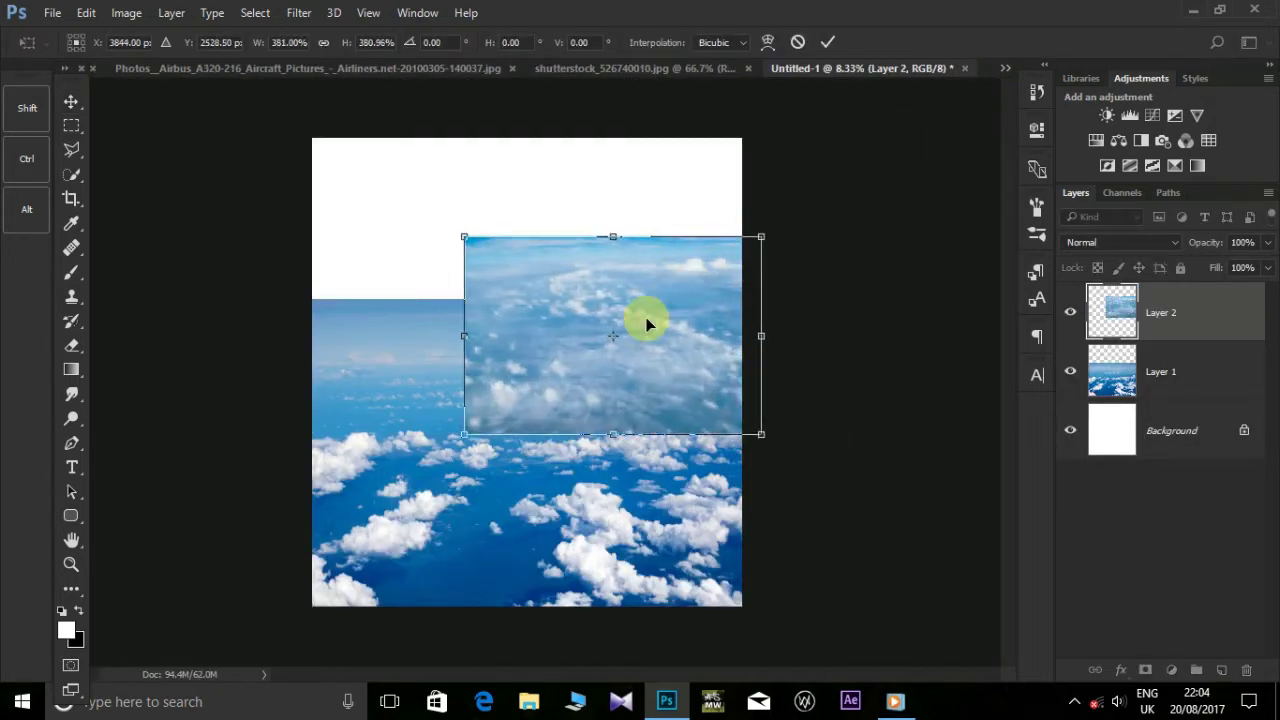
# - Resize Layer 2 to full canvas width over the lower canvas, trimming its top edge
pyautogui.moveTo(651, 323); pyautogui.dragTo(597, 390)
pyautogui.moveTo(679, 342); pyautogui.dragTo(742, 295)
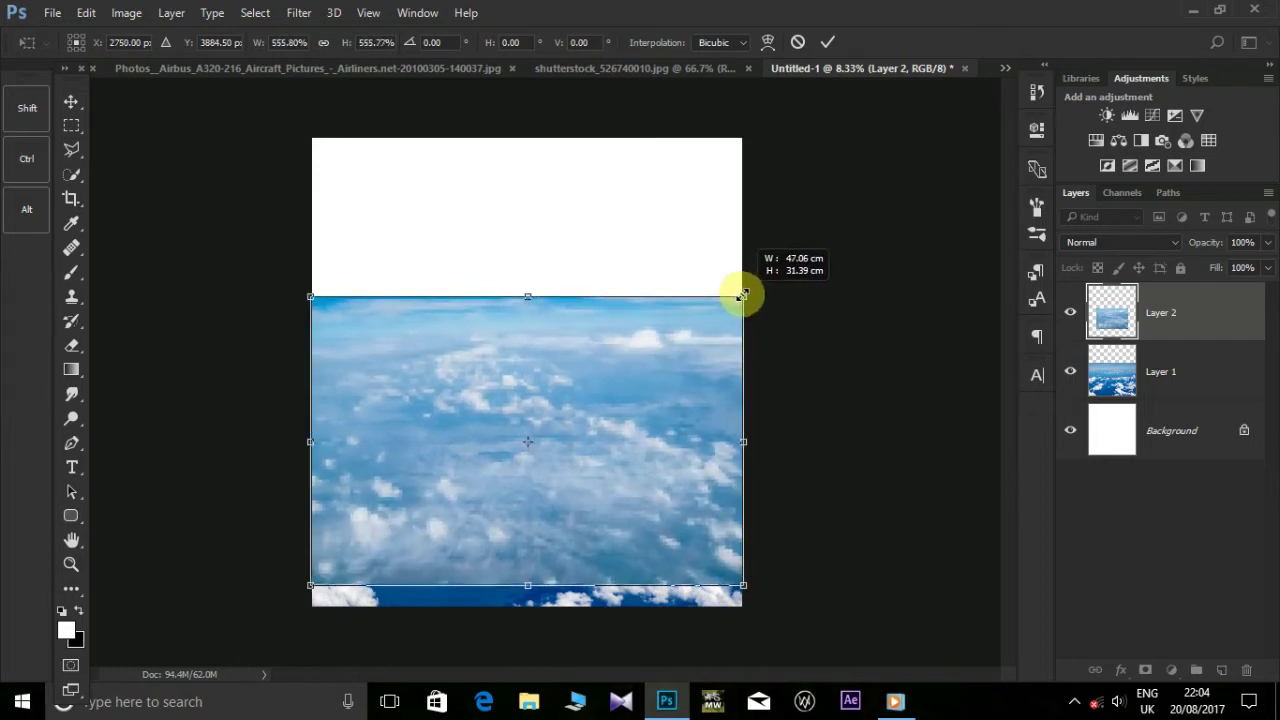
pyautogui.moveTo(671, 340); pyautogui.dragTo(675, 363)
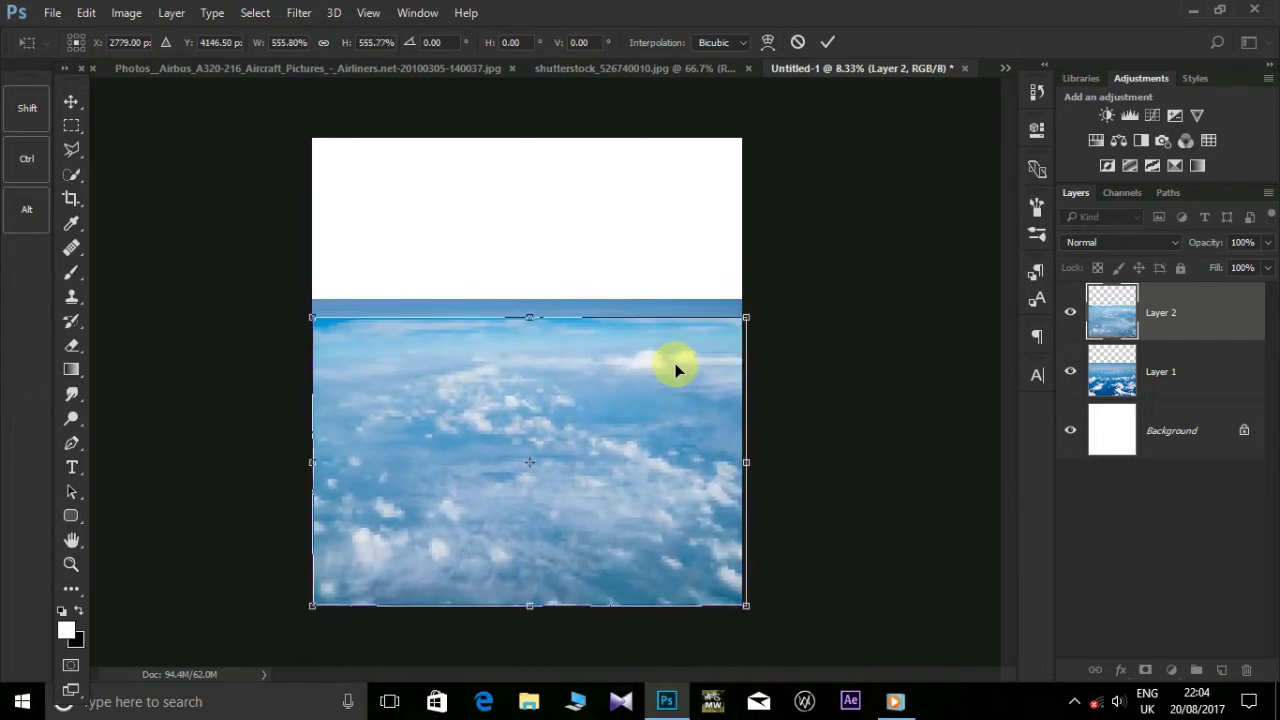
pyautogui.press('Return')
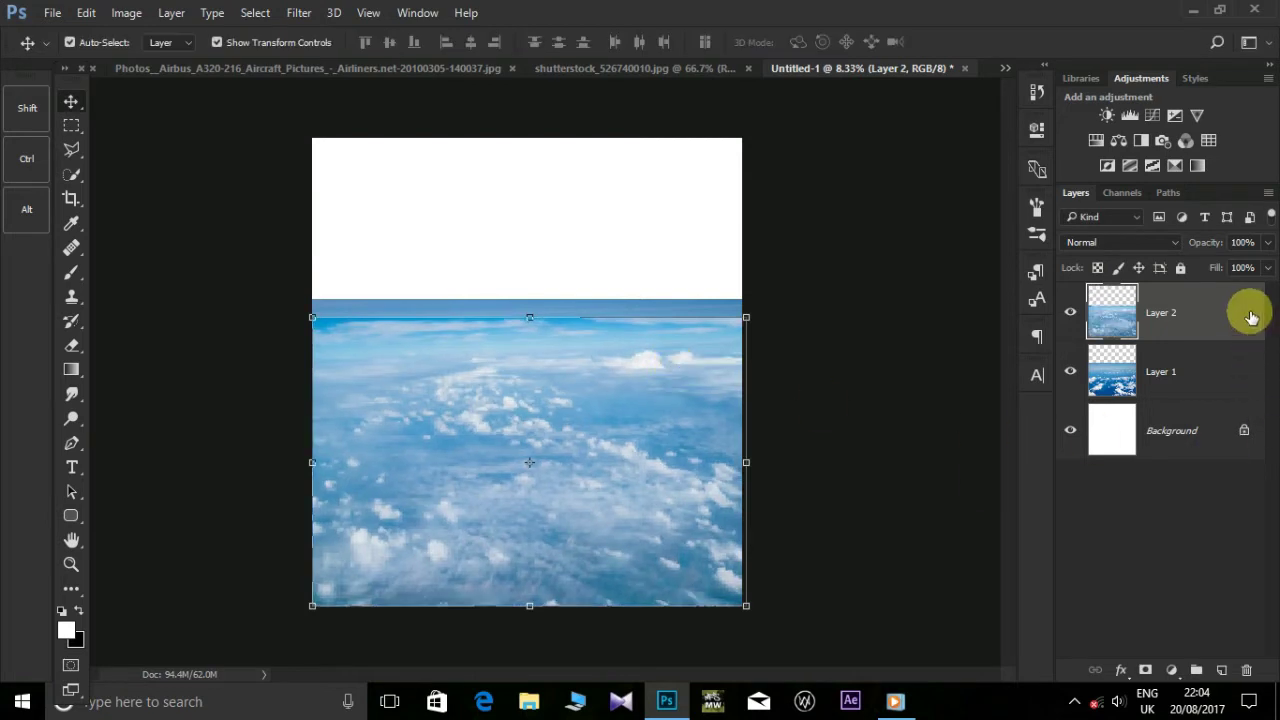
pyautogui.moveTo(1214, 243); pyautogui.dragTo(1174, 241)
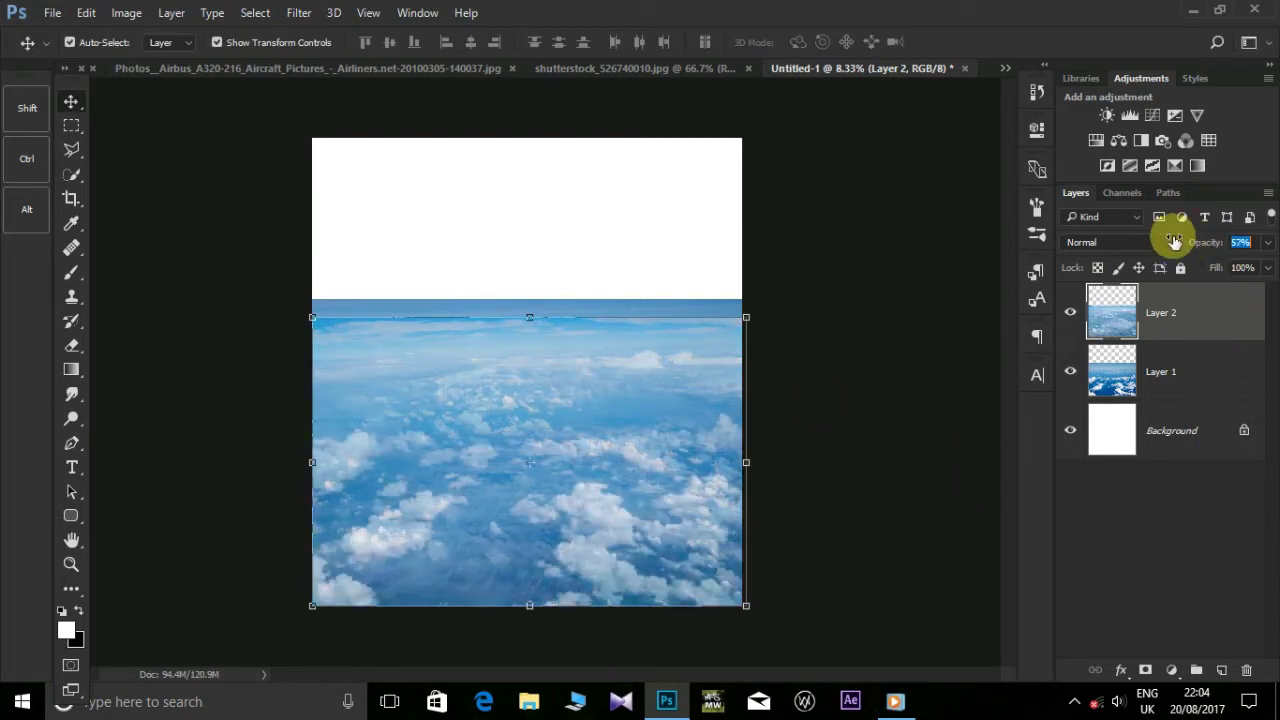
pyautogui.moveTo(529, 317)
pyautogui.mouseDown()
pyautogui.moveTo(537, 362)
pyautogui.moveTo(535, 324)
pyautogui.moveTo(536, 335)
pyautogui.mouseUp()
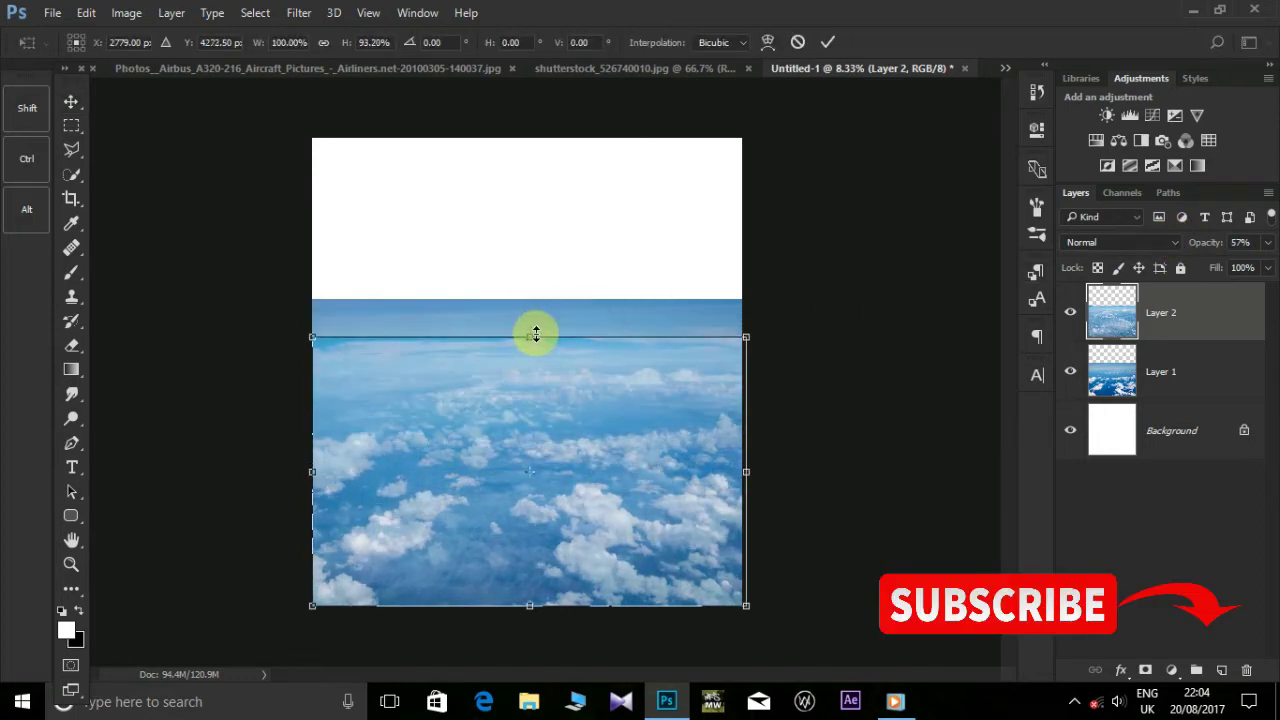
pyautogui.press('Return')
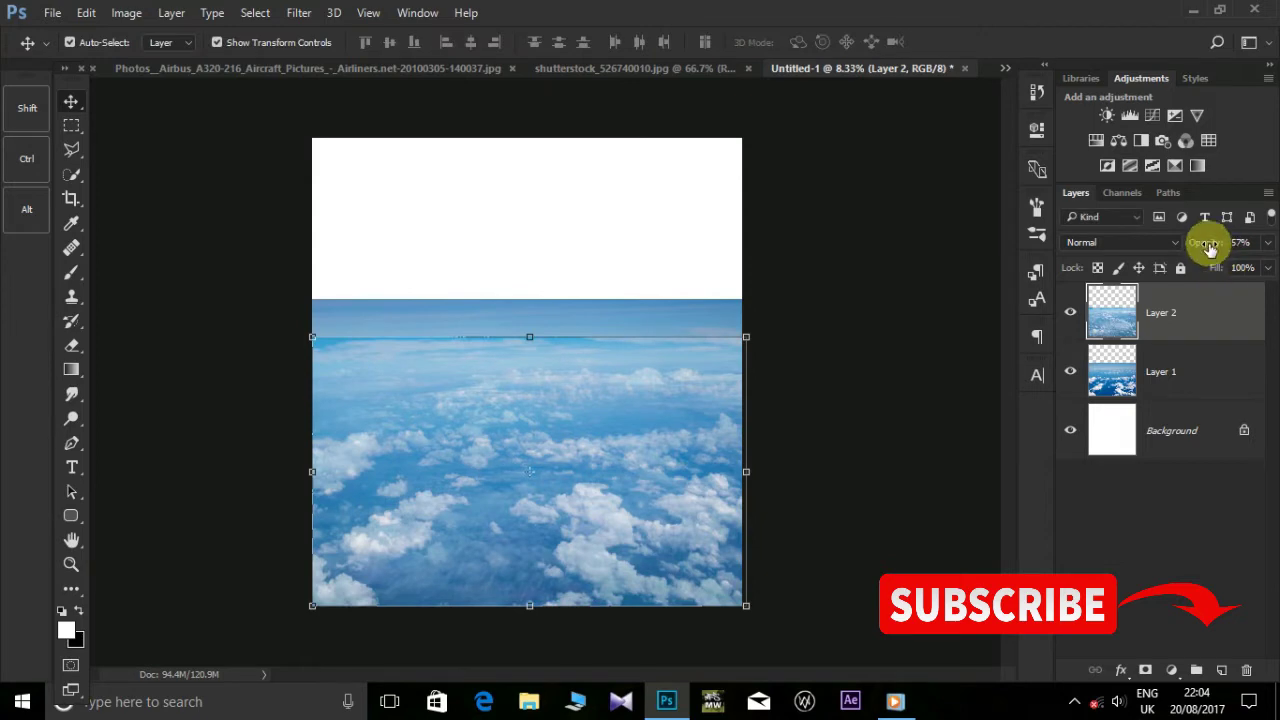
# - Restore Layer 2 to full opacity, hide it, and switch to shutterstock_526740010.jpg
pyautogui.moveTo(1210, 248); pyautogui.dragTo(1268, 248)
pyautogui.click(849, 336)
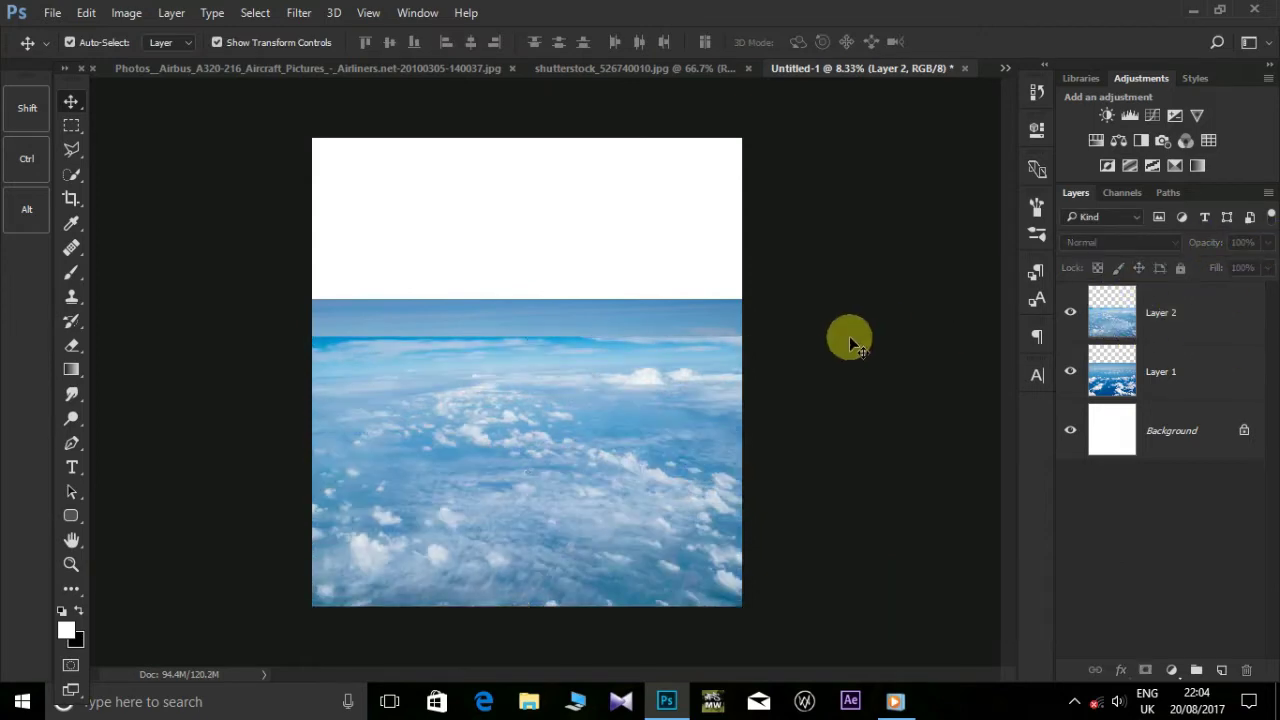
pyautogui.click(1068, 312)
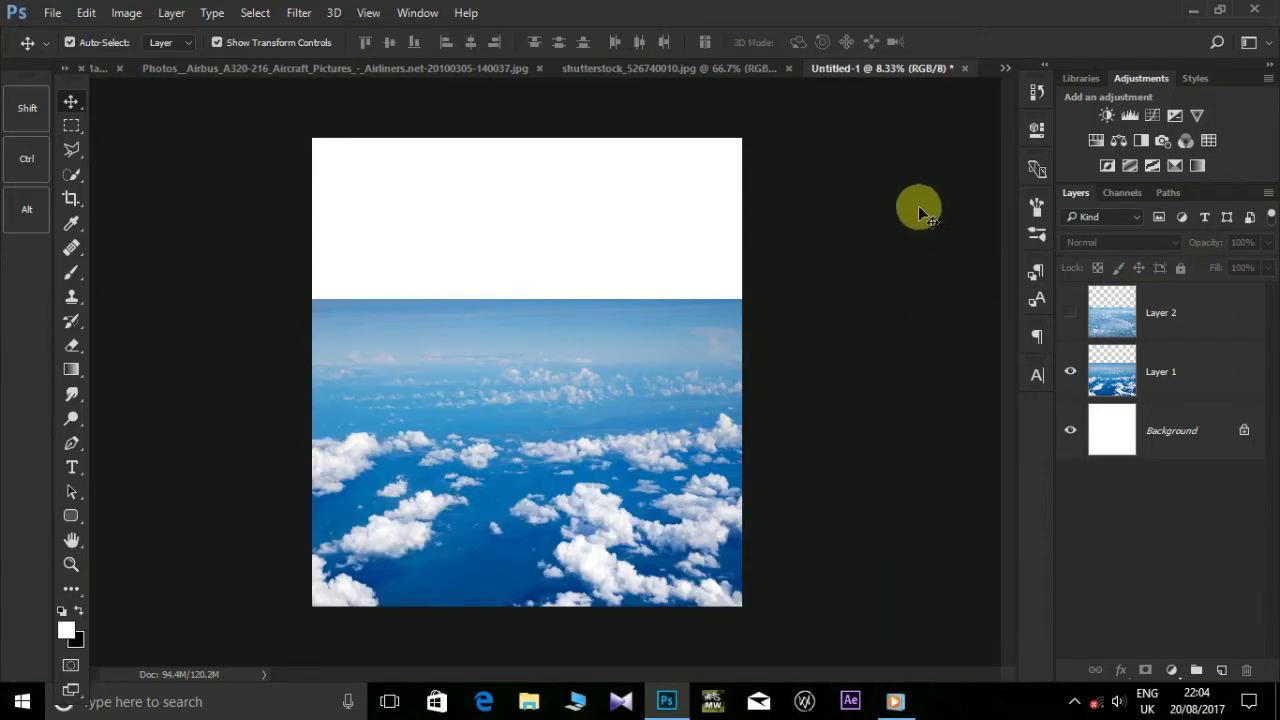
pyautogui.click(686, 68)
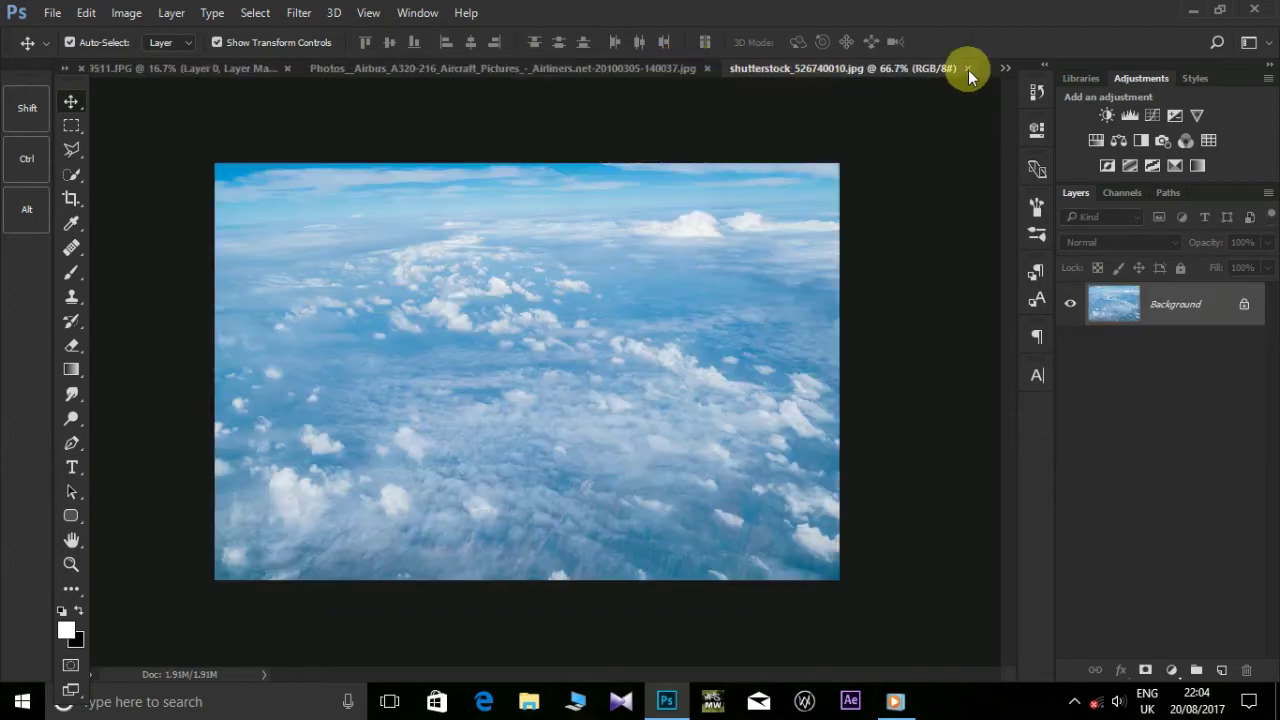
# - Close the hazy cloud document and copy a rectangle of sky above the plane wing into Untitled-1
pyautogui.click(968, 69)
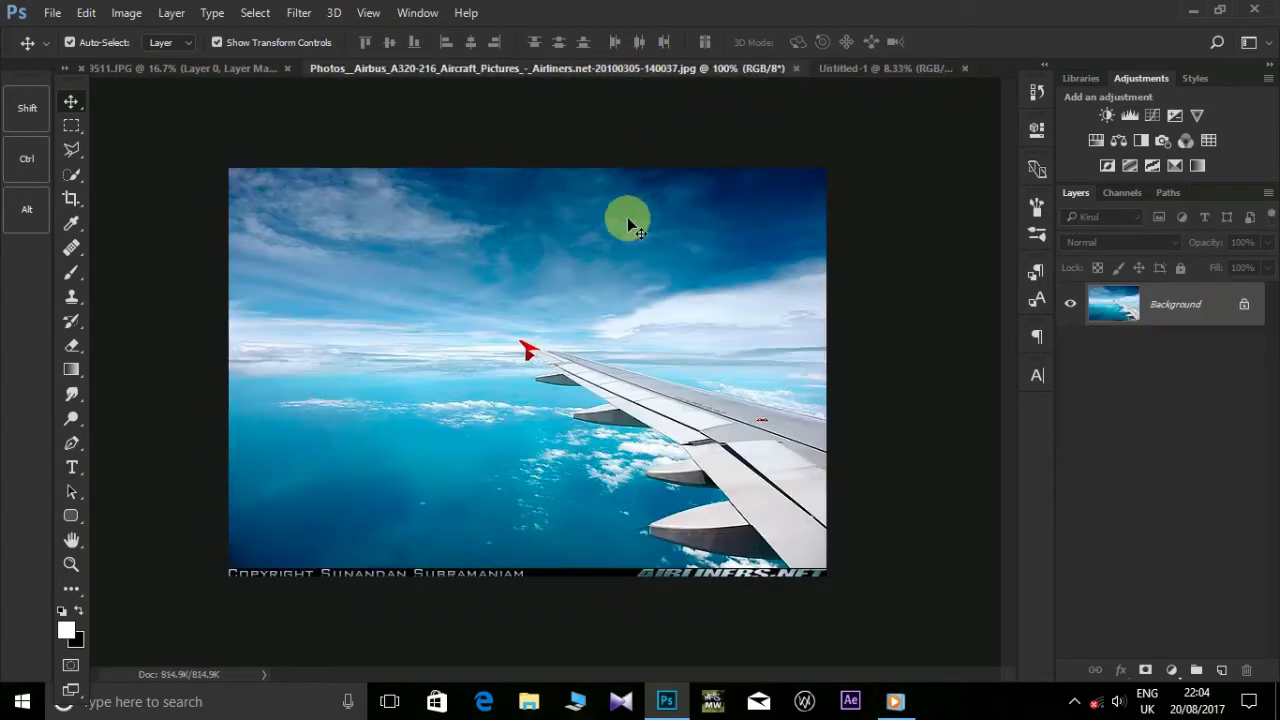
pyautogui.click(81, 130)
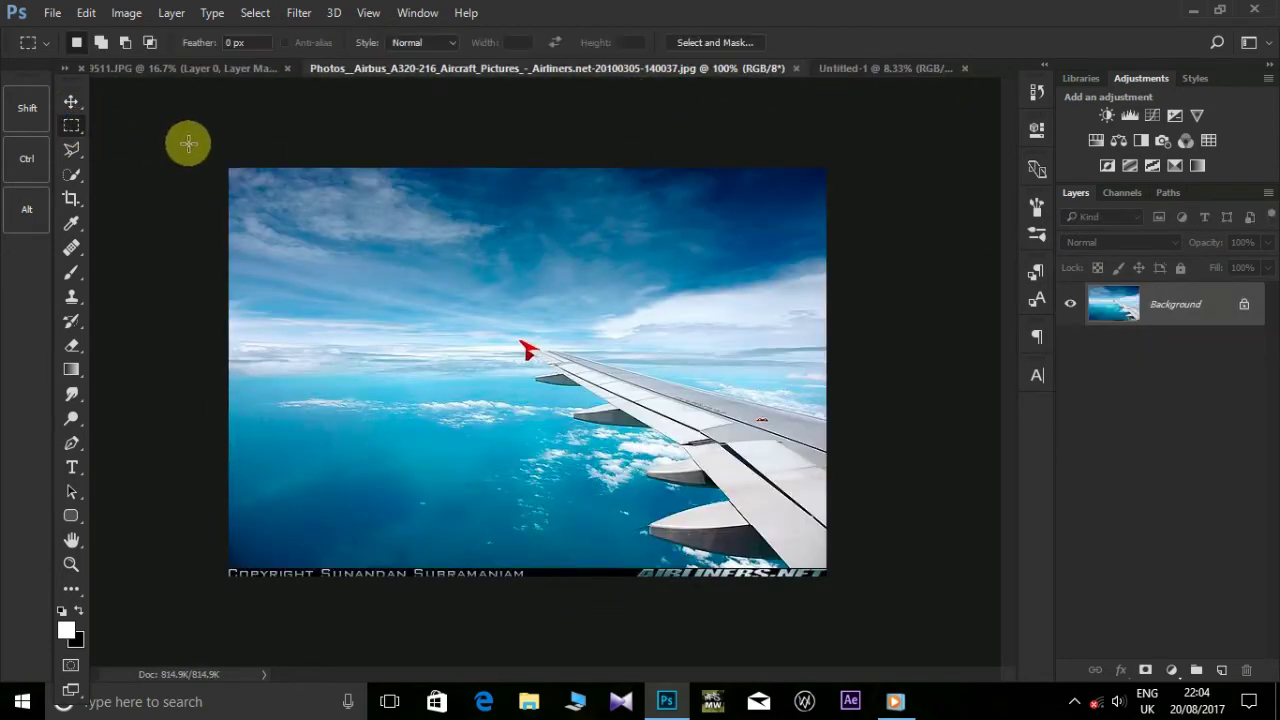
pyautogui.moveTo(225, 160)
pyautogui.mouseDown()
pyautogui.moveTo(845, 311)
pyautogui.moveTo(871, 375)
pyautogui.mouseUp()
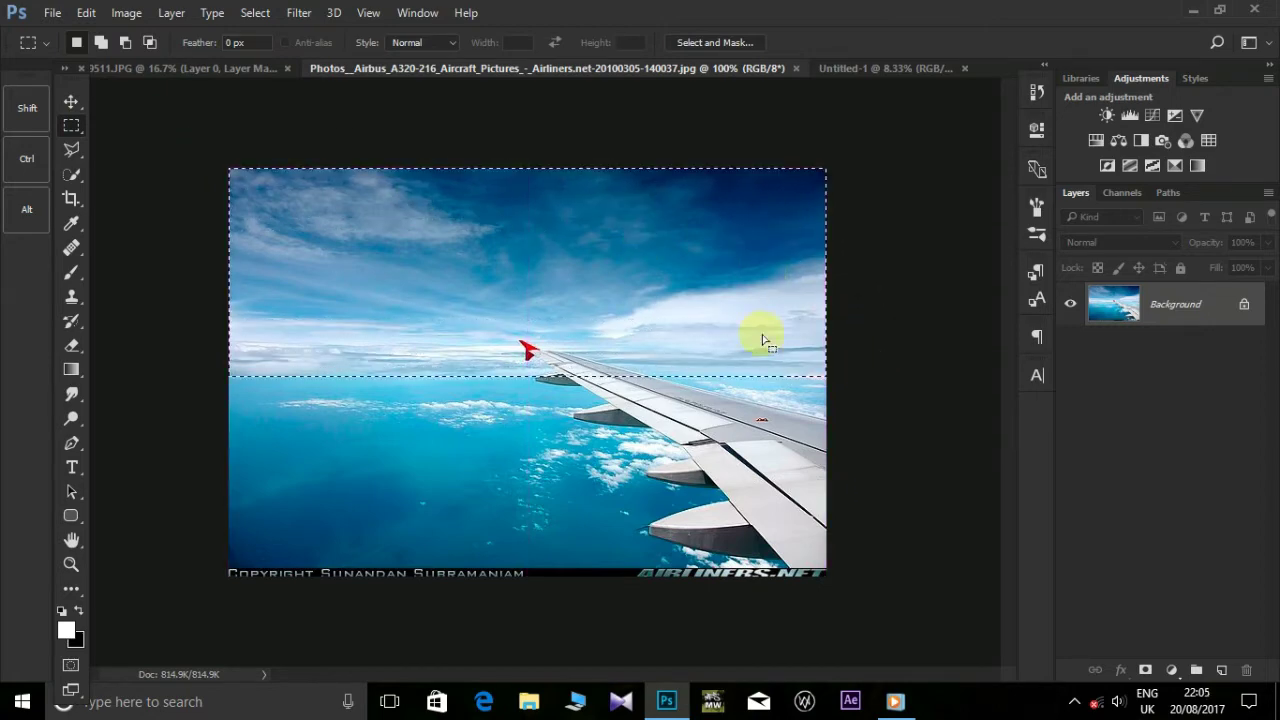
pyautogui.click(71, 101)
pyautogui.moveTo(580, 209)
pyautogui.mouseDown()
pyautogui.moveTo(879, 72)
pyautogui.moveTo(540, 274)
pyautogui.moveTo(737, 208)
pyautogui.mouseUp()
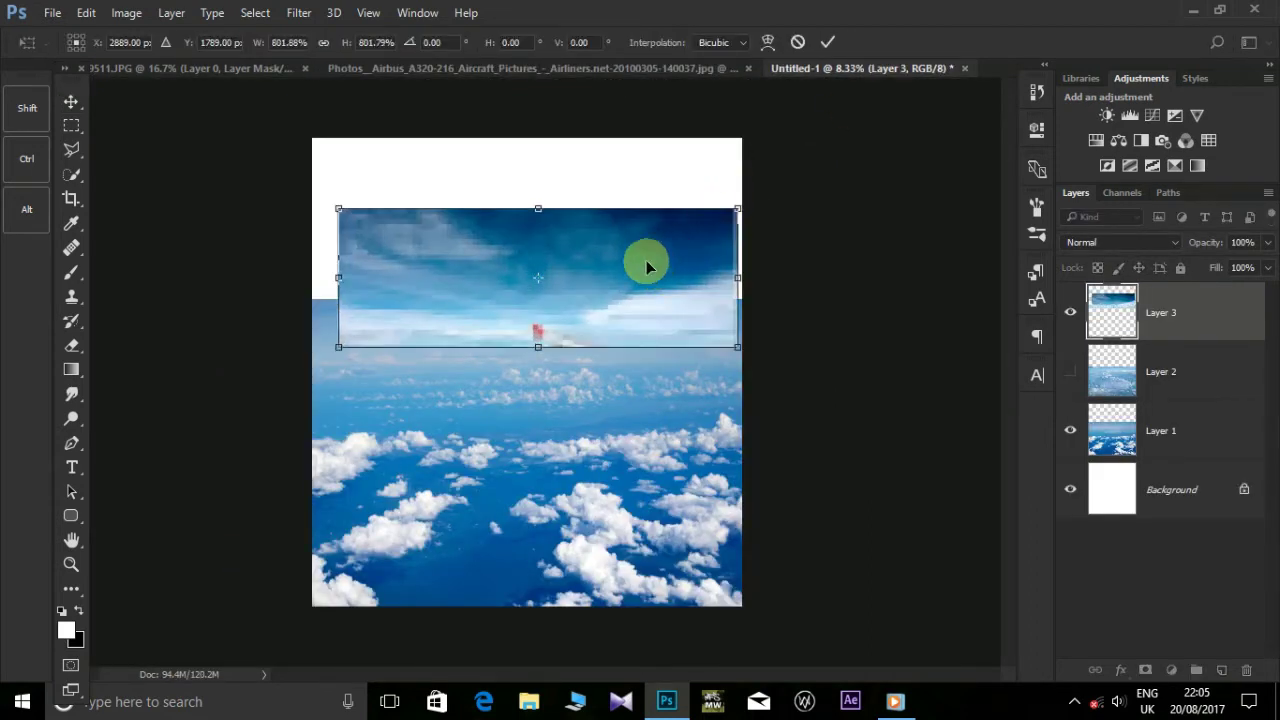
# - Stretch the sky layer across the upper canvas down to the cloud horizon and add a layer mask
pyautogui.moveTo(649, 263); pyautogui.dragTo(623, 193)
pyautogui.moveTo(707, 216); pyautogui.dragTo(738, 216)
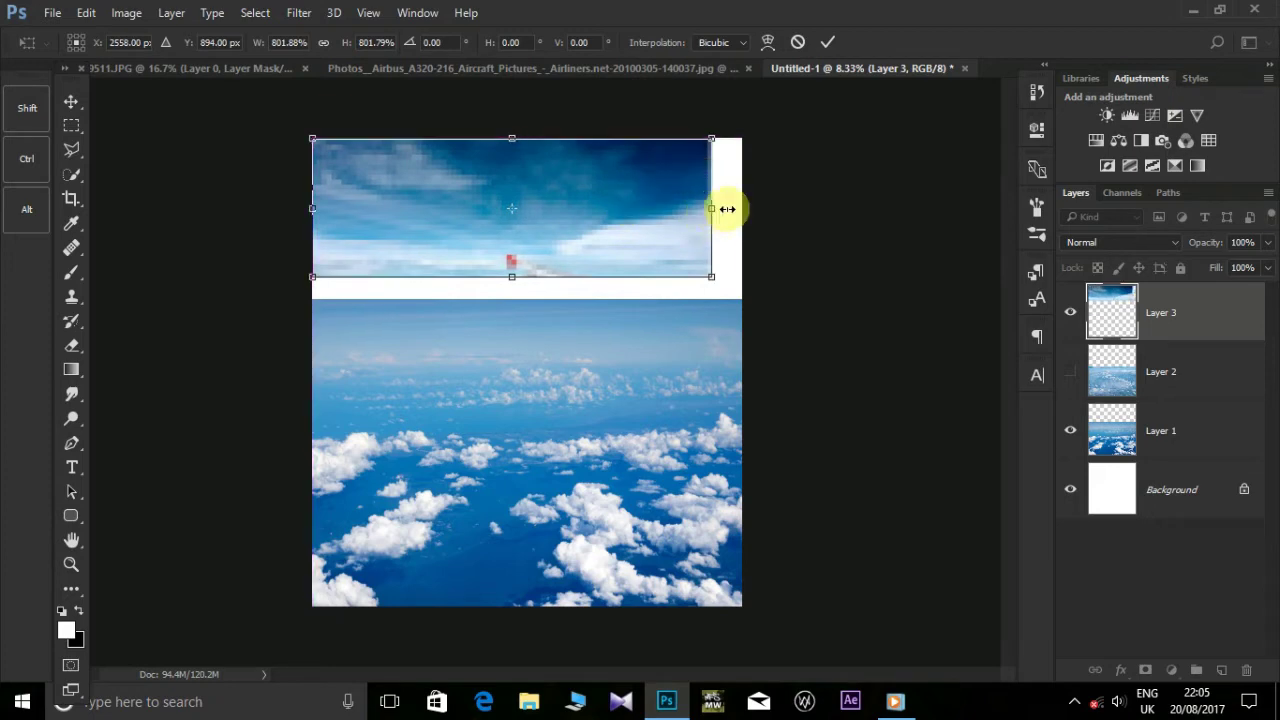
pyautogui.moveTo(512, 284); pyautogui.dragTo(533, 424)
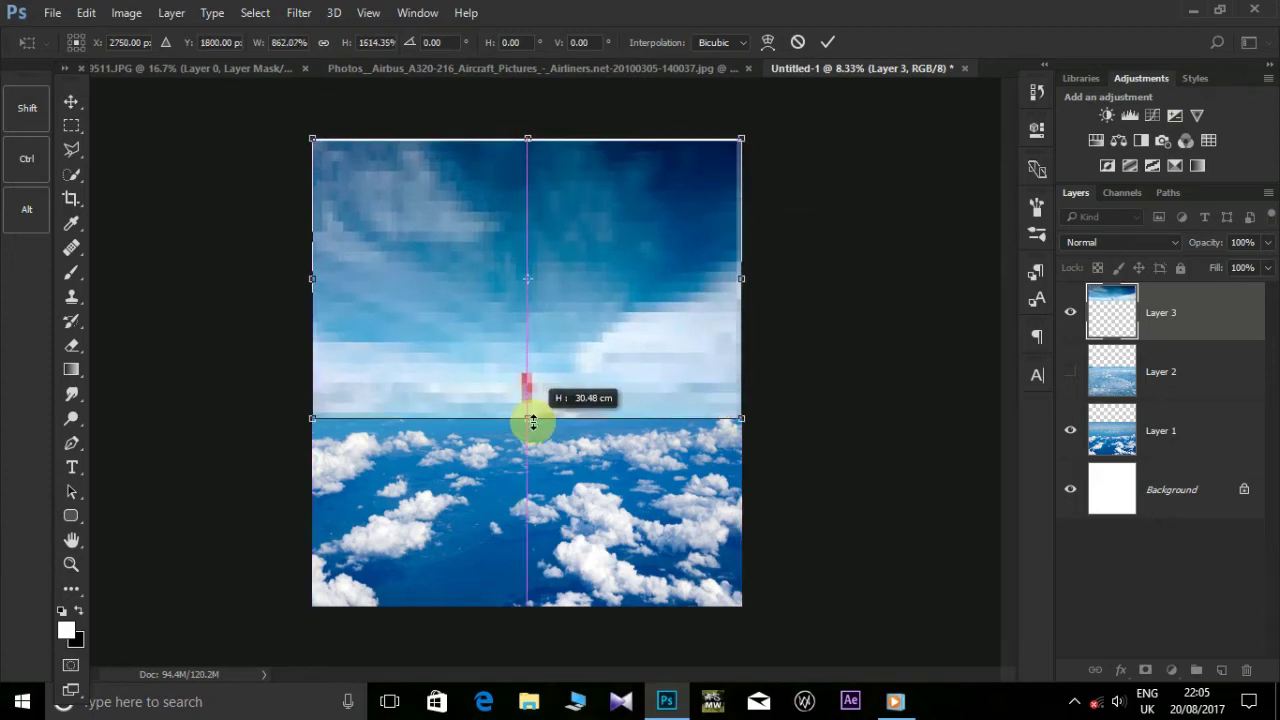
pyautogui.press('Return')
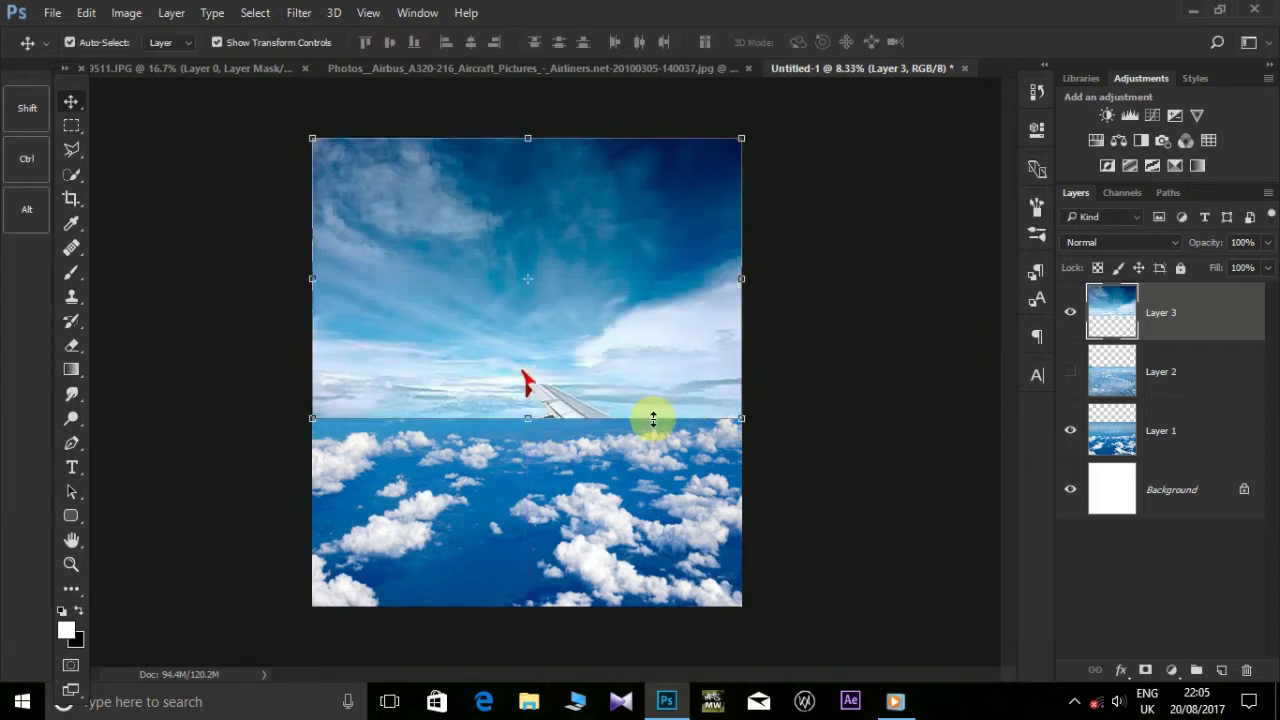
pyautogui.moveTo(1186, 323); pyautogui.dragTo(1156, 664)
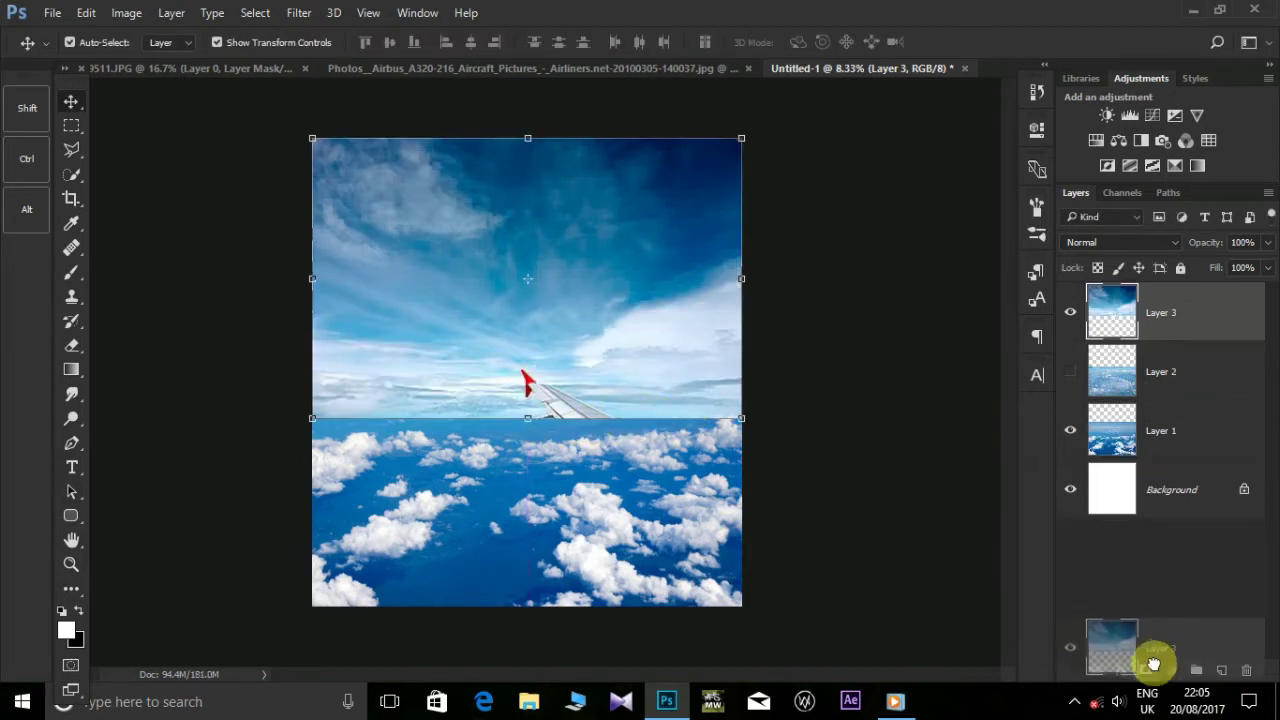
# - Set up the Gradient tool with a black-to-transparent gradient
pyautogui.click(76, 370)
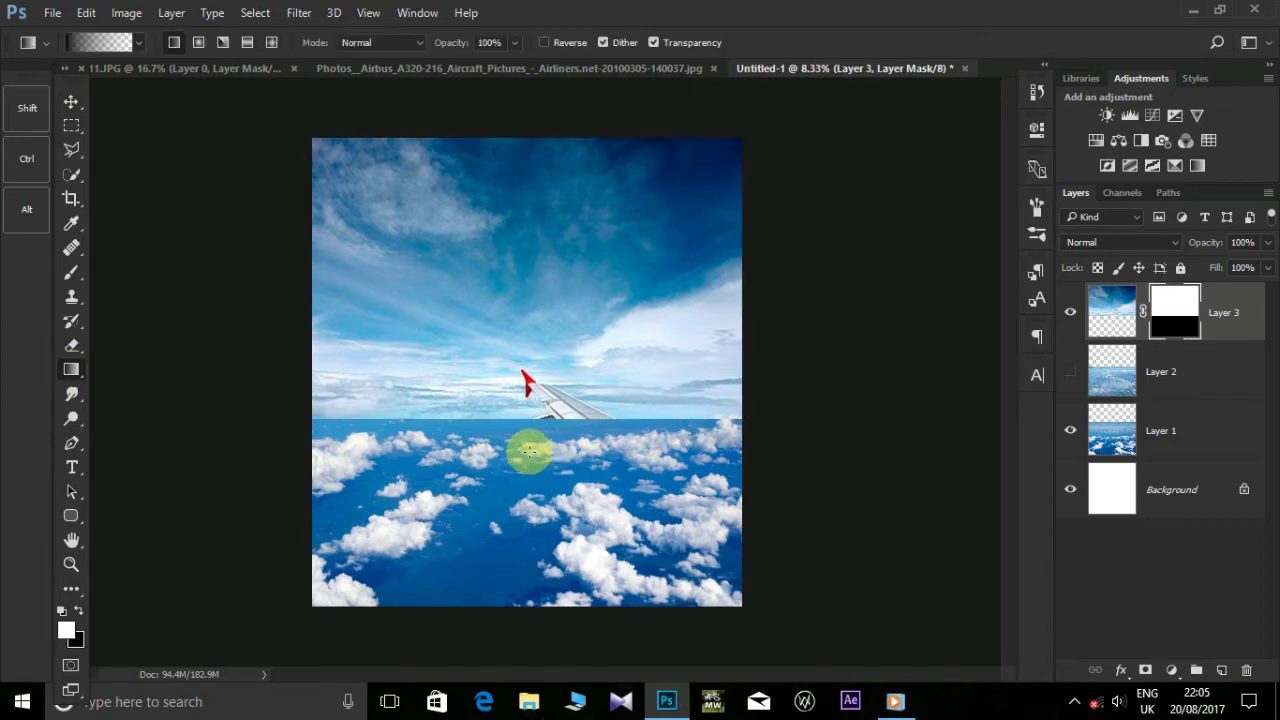
pyautogui.click(101, 43)
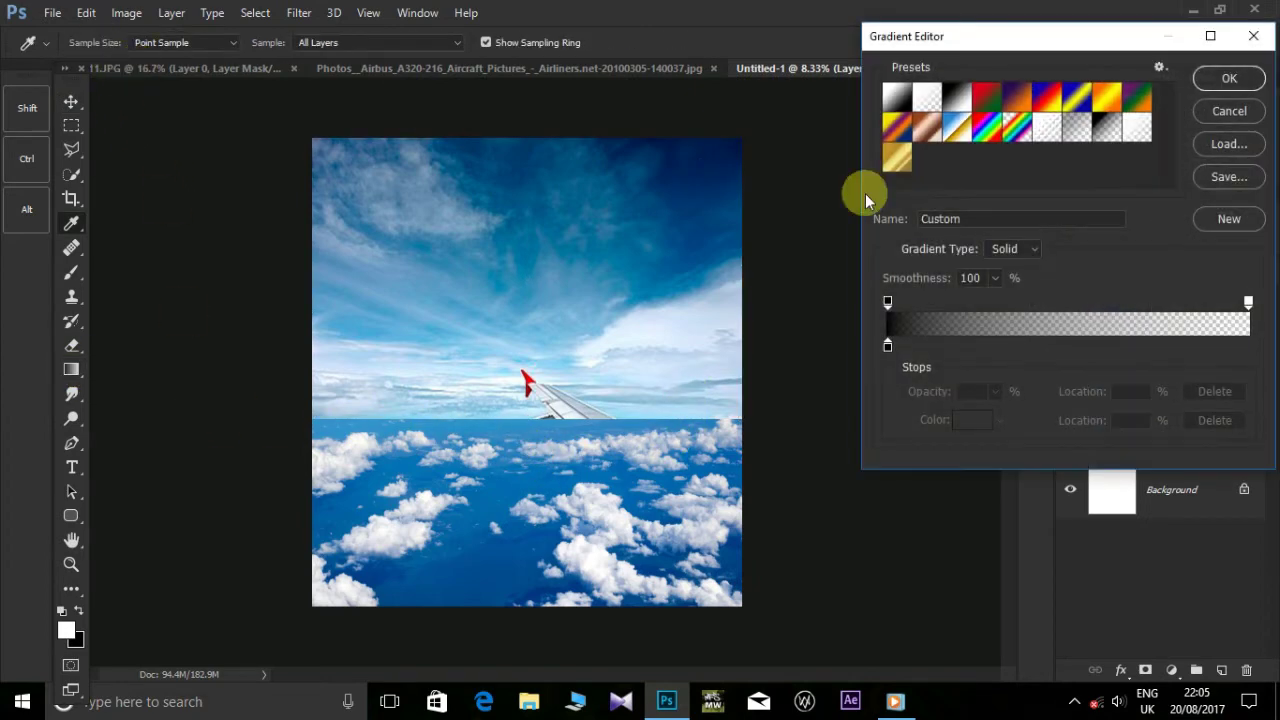
pyautogui.click(1200, 82)
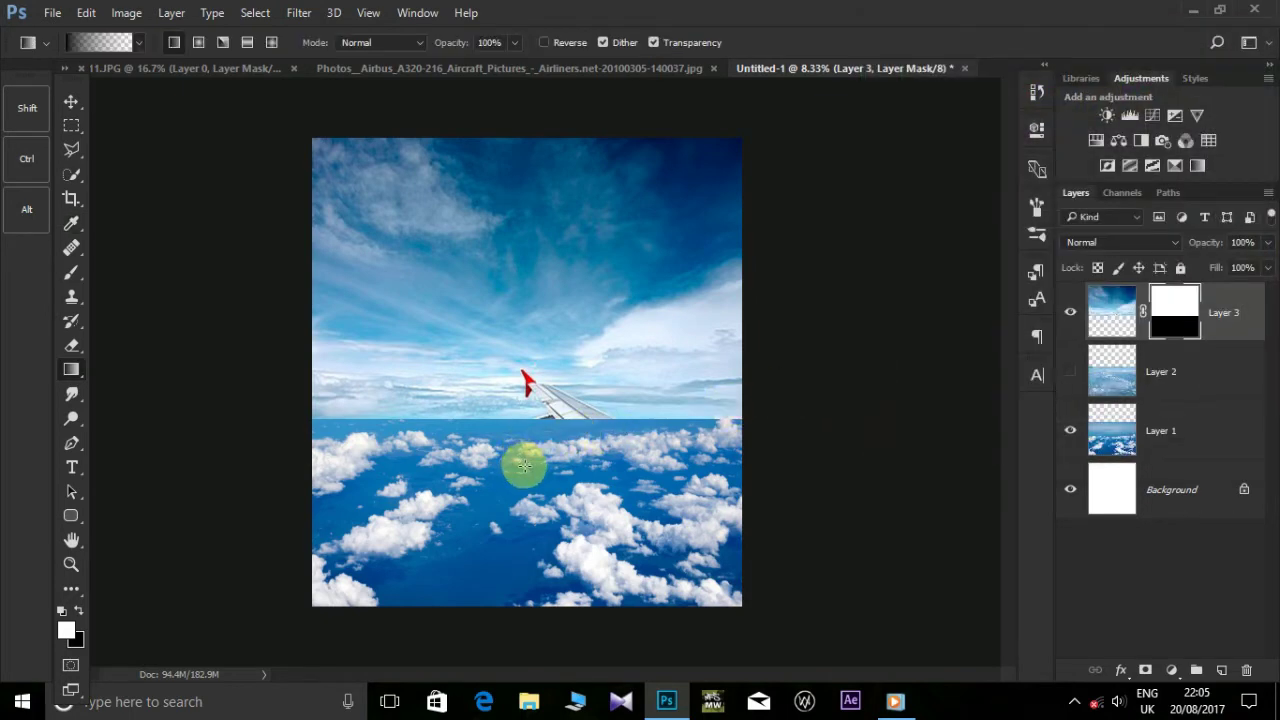
# - Draw vertical mask gradients upward from the horizon until the sky blends softly into the clouds
pyautogui.moveTo(524, 465); pyautogui.dragTo(522, 397)
pyautogui.moveTo(521, 340); pyautogui.dragTo(521, 340)
pyautogui.moveTo(526, 478); pyautogui.dragTo(531, 290)
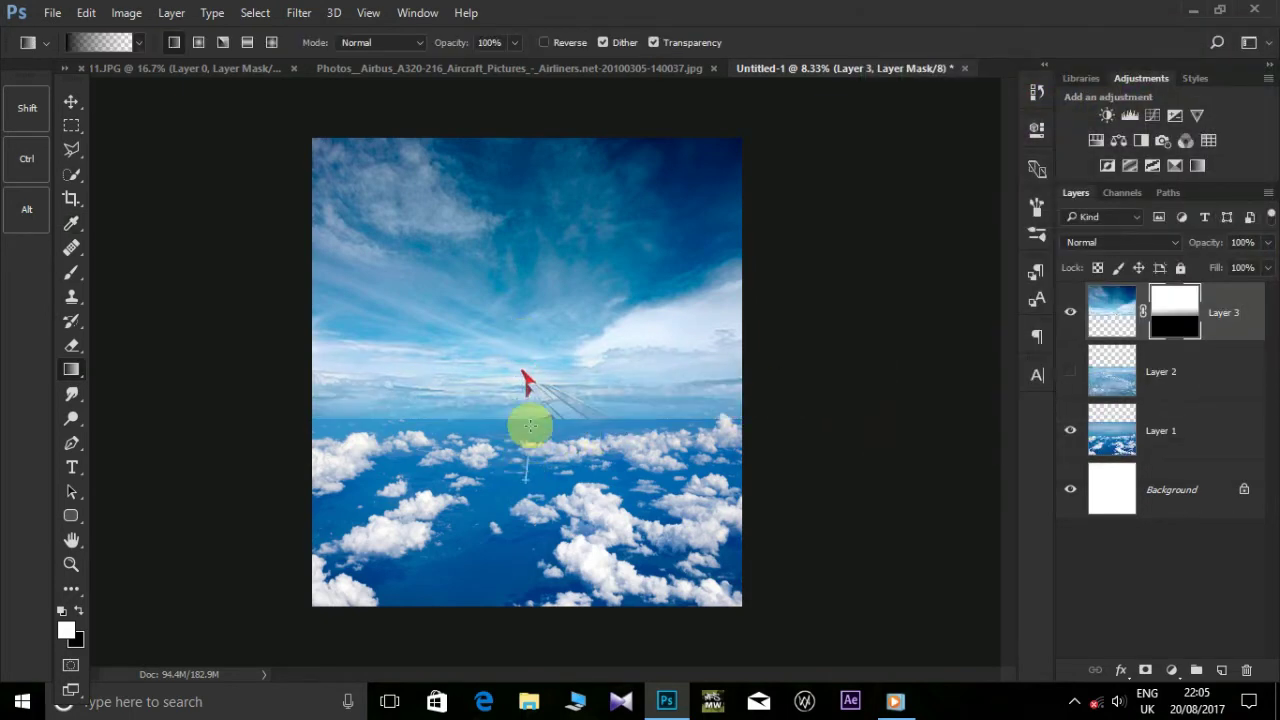
pyautogui.moveTo(526, 493); pyautogui.dragTo(531, 302)
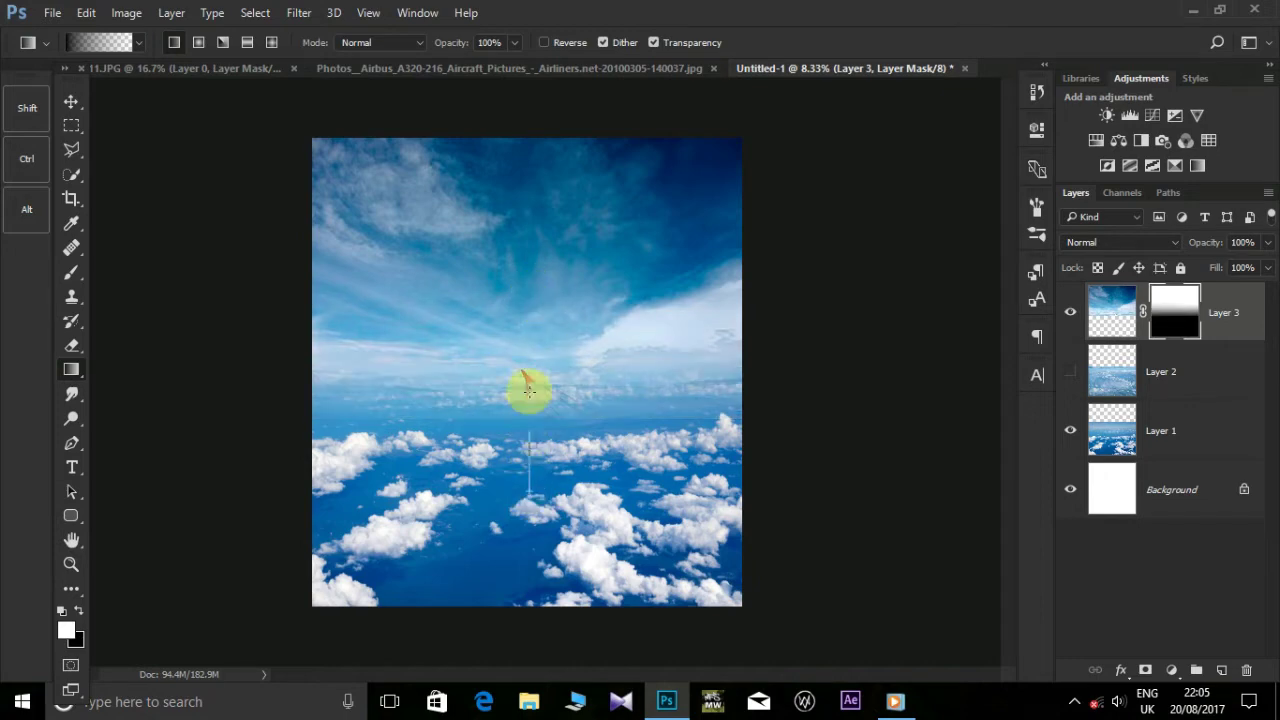
pyautogui.moveTo(521, 507); pyautogui.dragTo(528, 291)
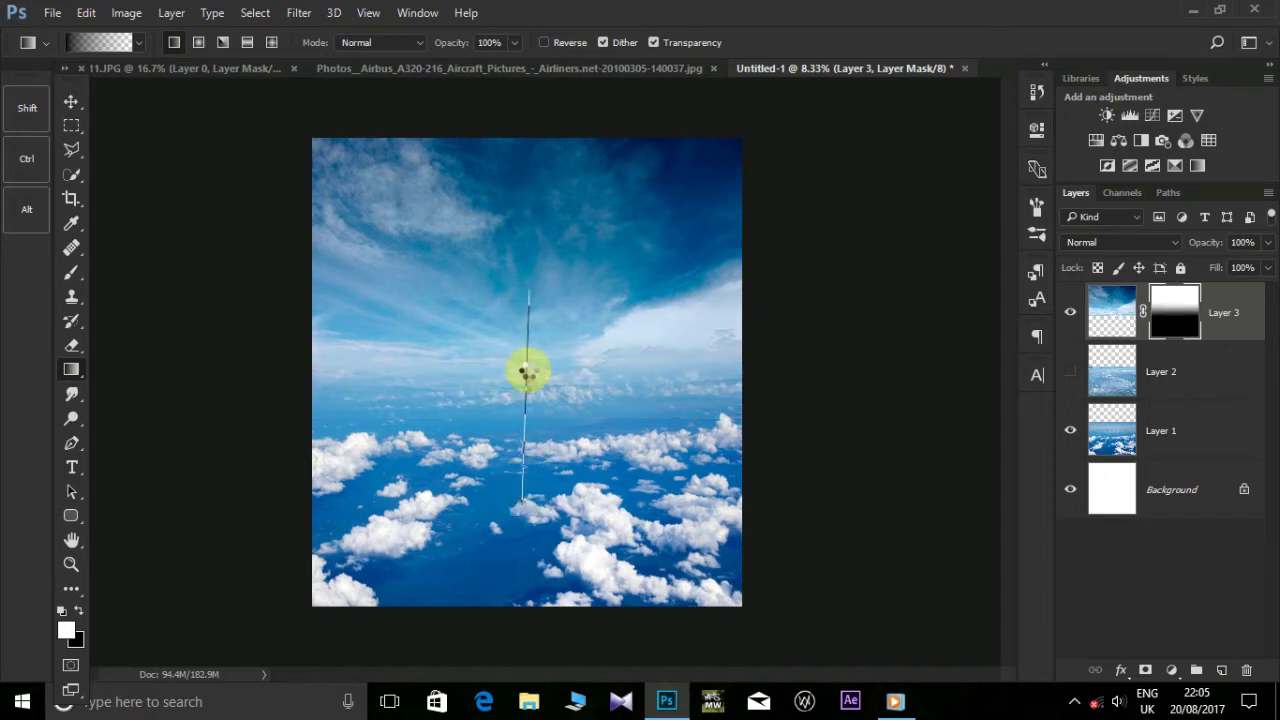
pyautogui.moveTo(527, 490); pyautogui.dragTo(525, 286)
pyautogui.moveTo(518, 440); pyautogui.dragTo(518, 346)
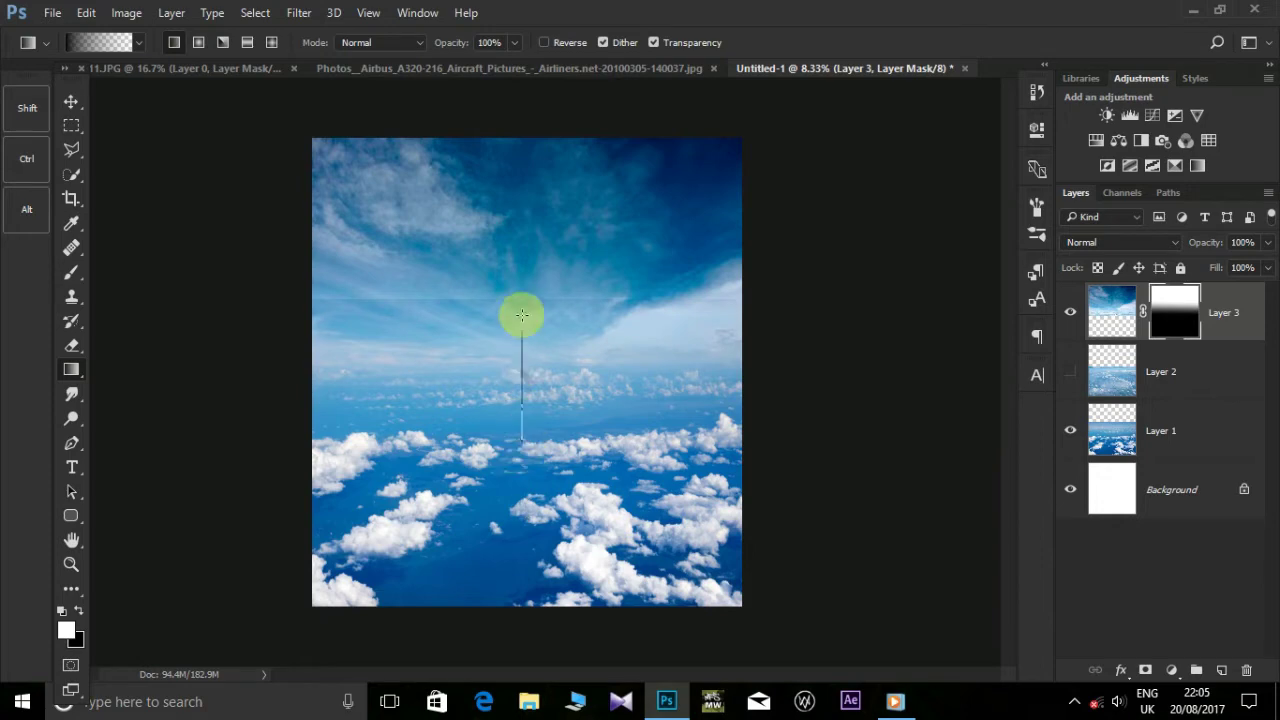
pyautogui.moveTo(524, 405); pyautogui.dragTo(517, 349)
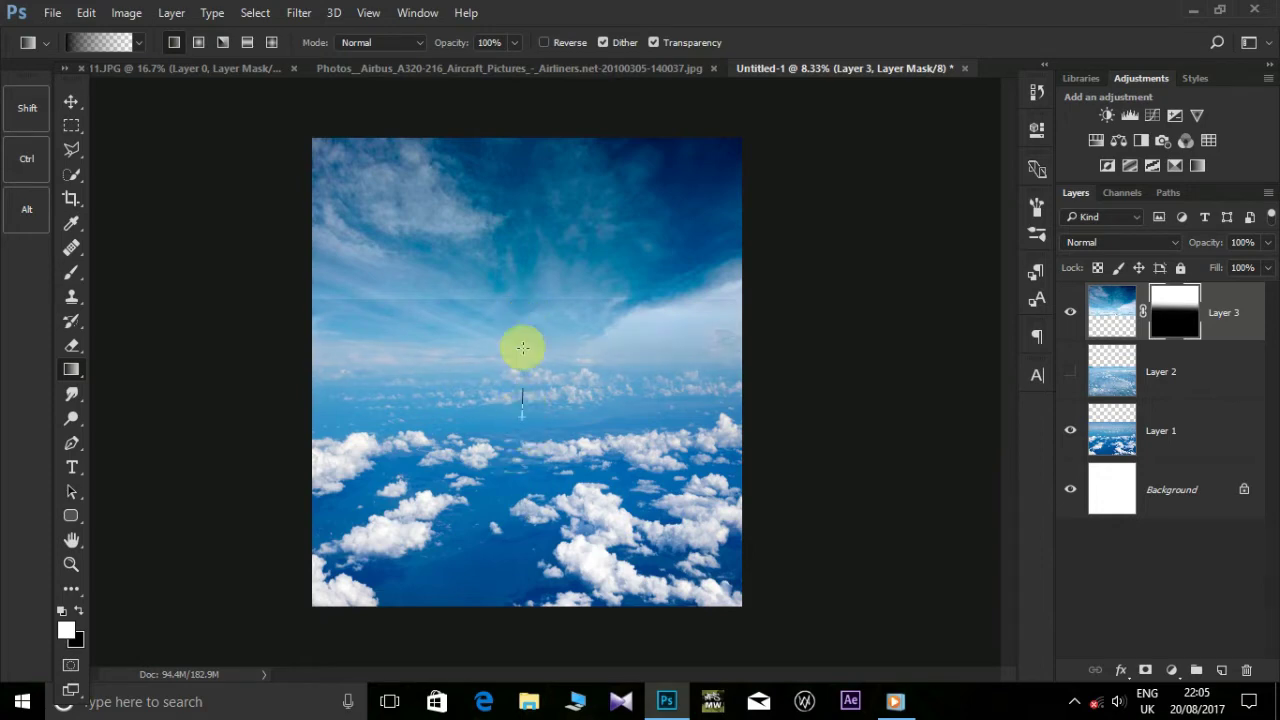
pyautogui.moveTo(518, 460)
pyautogui.mouseDown()
pyautogui.moveTo(517, 326)
pyautogui.moveTo(535, 374)
pyautogui.mouseUp()
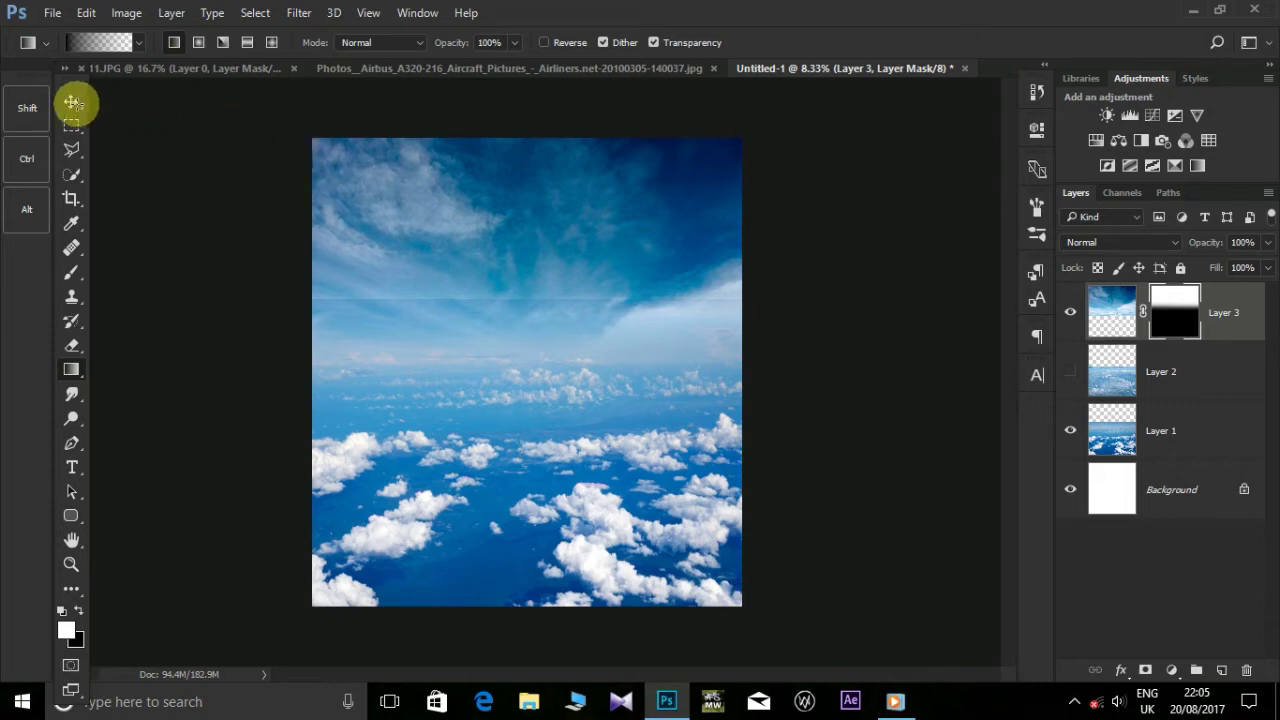
pyautogui.click(72, 102)
# - Stretch Layer 3's lower edge further down and commit the transform
pyautogui.moveTo(530, 419); pyautogui.dragTo(531, 458)
pyautogui.press('Return')
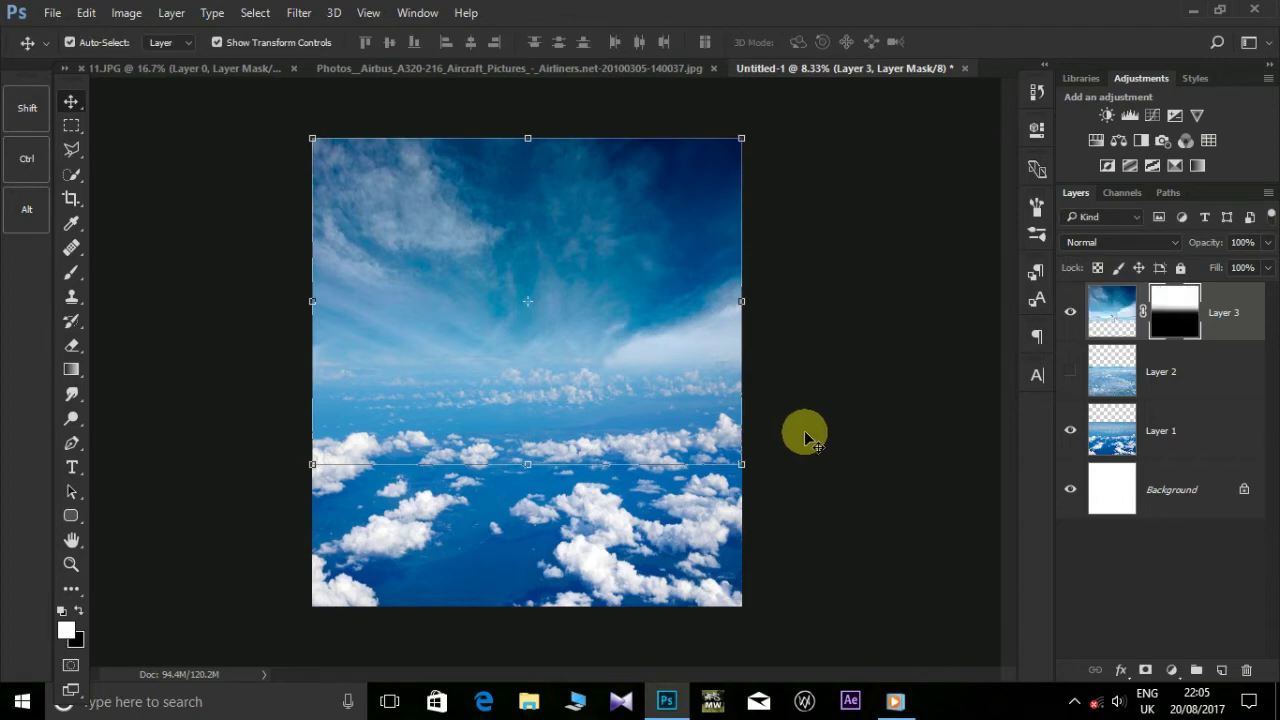
pyautogui.click(860, 432)
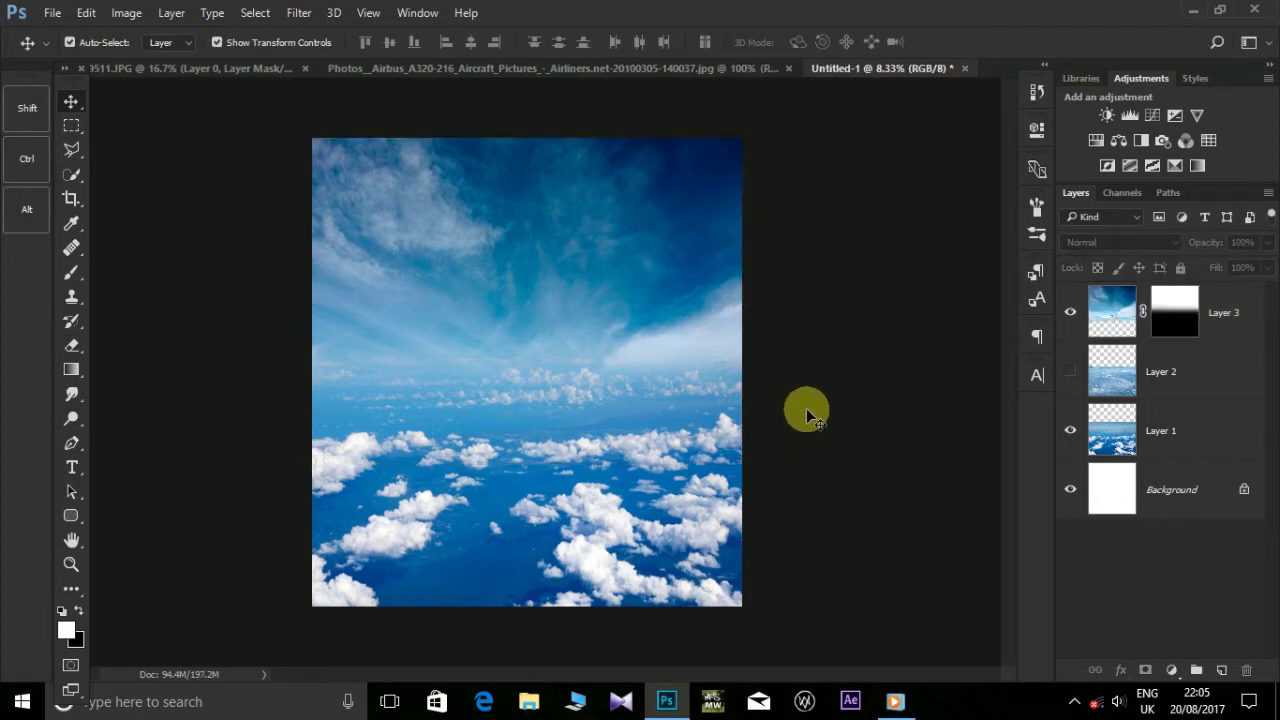
# - Select Layers 1–3 and shrink them from the top to 92.60% height
pyautogui.click(1190, 446)
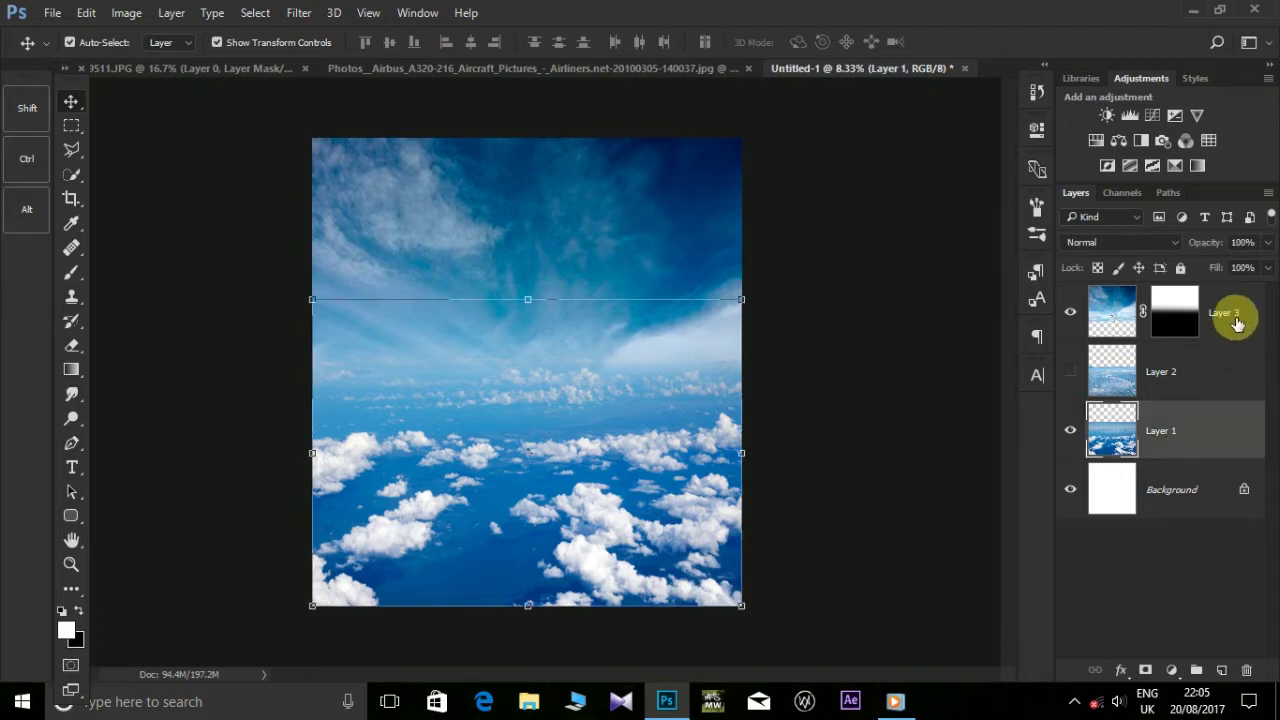
pyautogui.keyDown('shift'); pyautogui.click(1237, 314); pyautogui.keyUp('shift')
pyautogui.click(531, 140)
pyautogui.moveTo(531, 150); pyautogui.dragTo(533, 170)
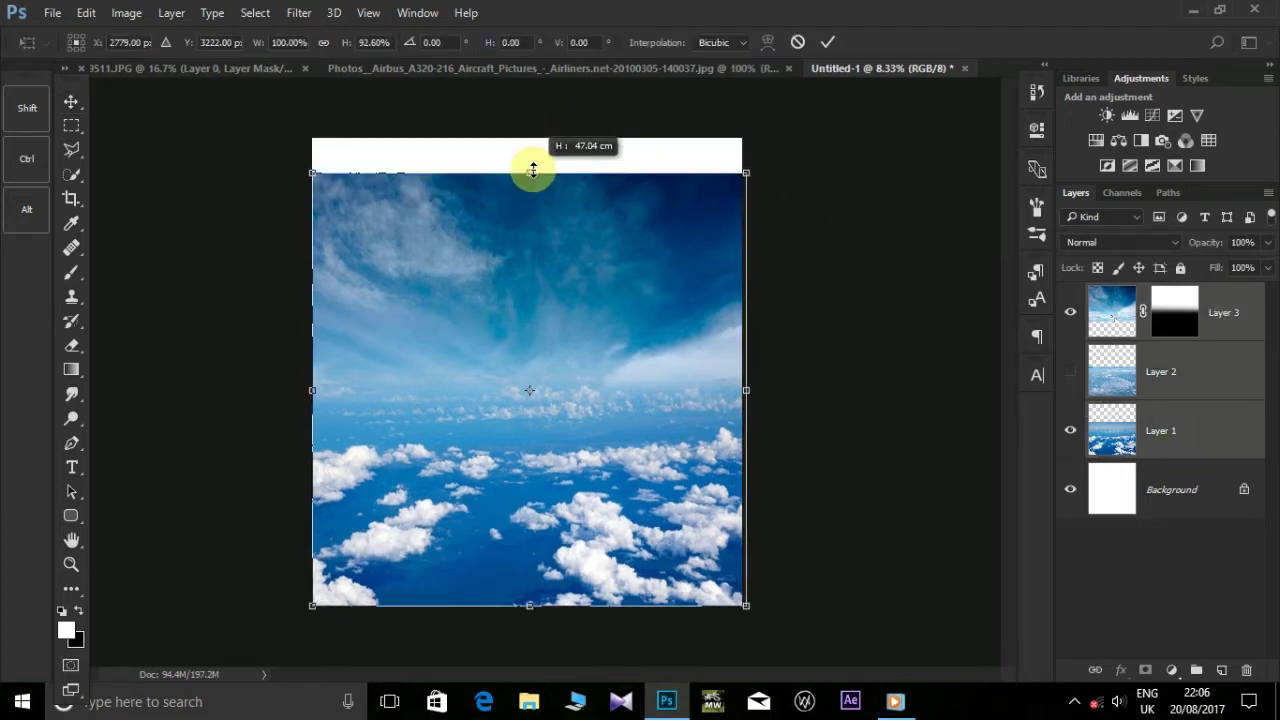
pyautogui.moveTo(533, 170); pyautogui.dragTo(530, 172)
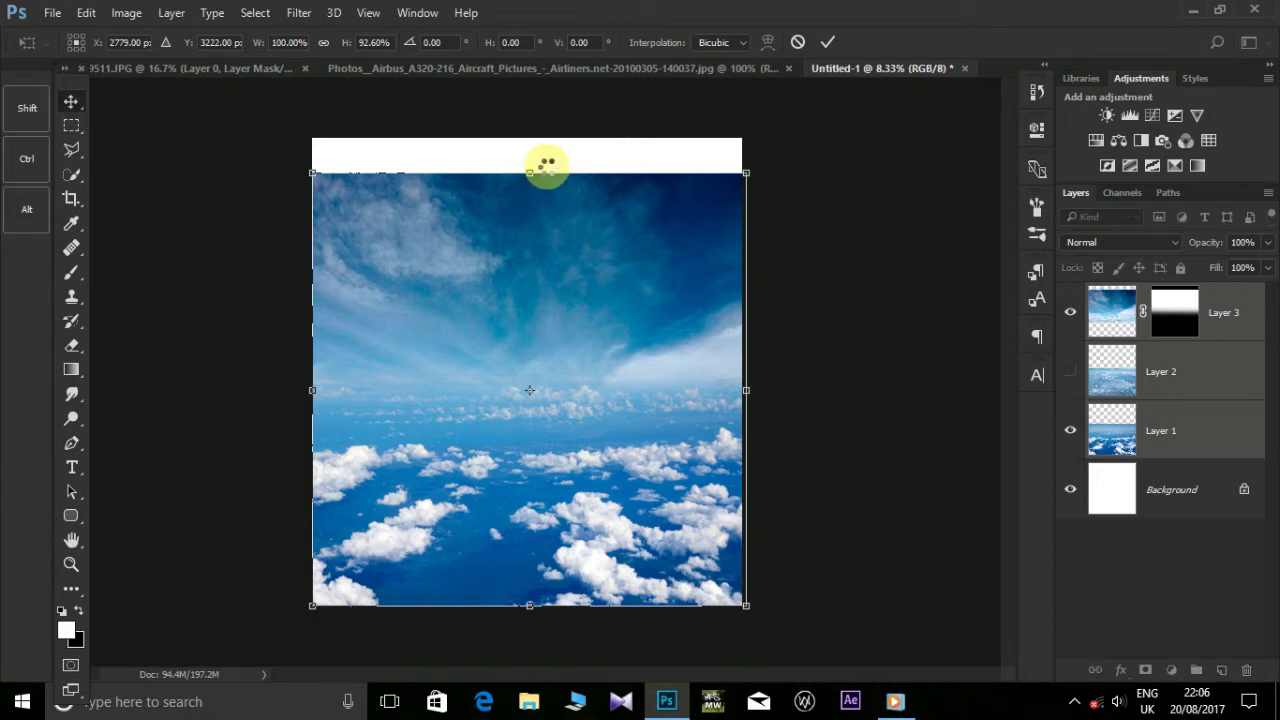
pyautogui.press('Return')
# - Crop the white strip off the top of the canvas
pyautogui.click(72, 198)
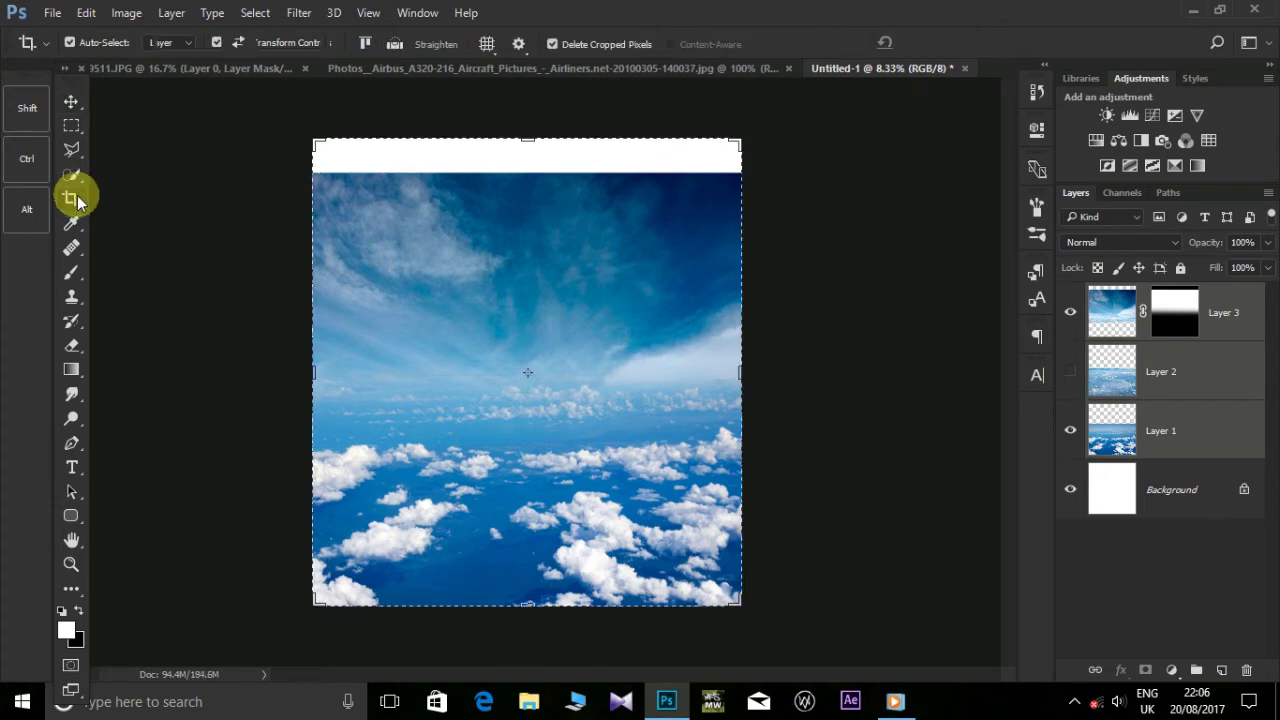
pyautogui.moveTo(531, 140); pyautogui.dragTo(534, 155)
pyautogui.press('Return')
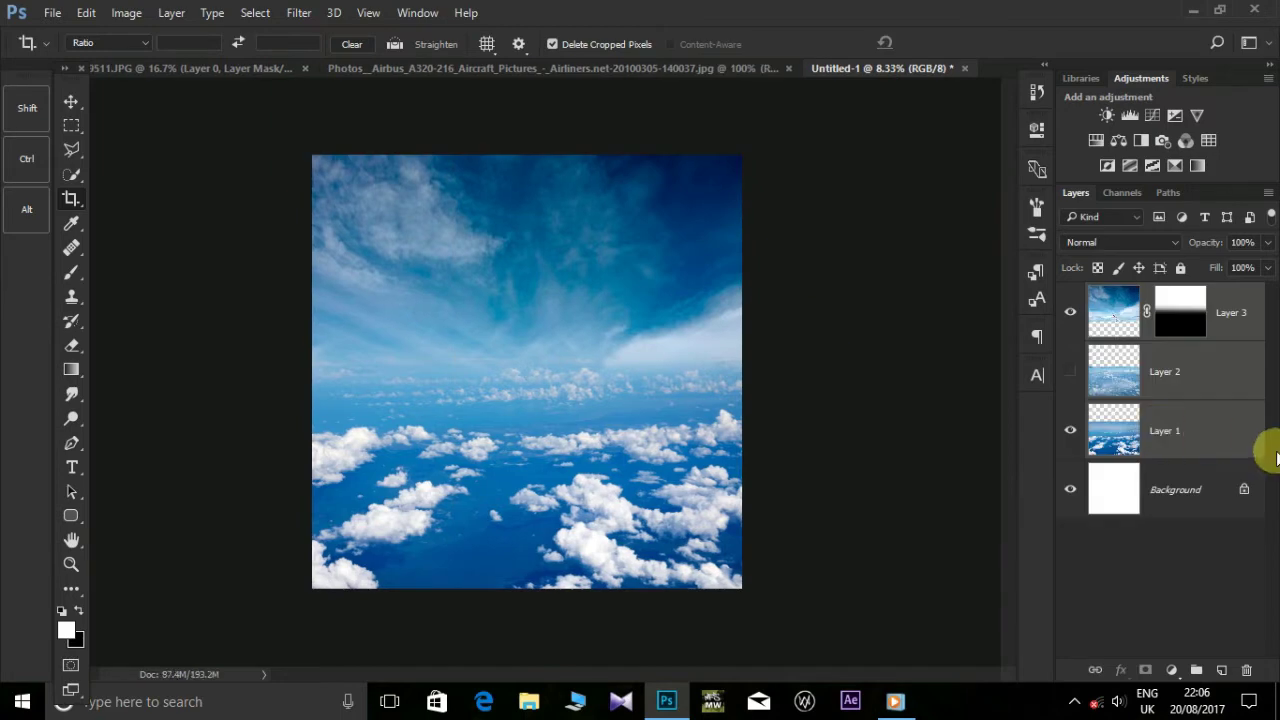
# - Turn Layer 2's hazy clouds back on and make Layer 2 the active layer
pyautogui.click(1183, 430)
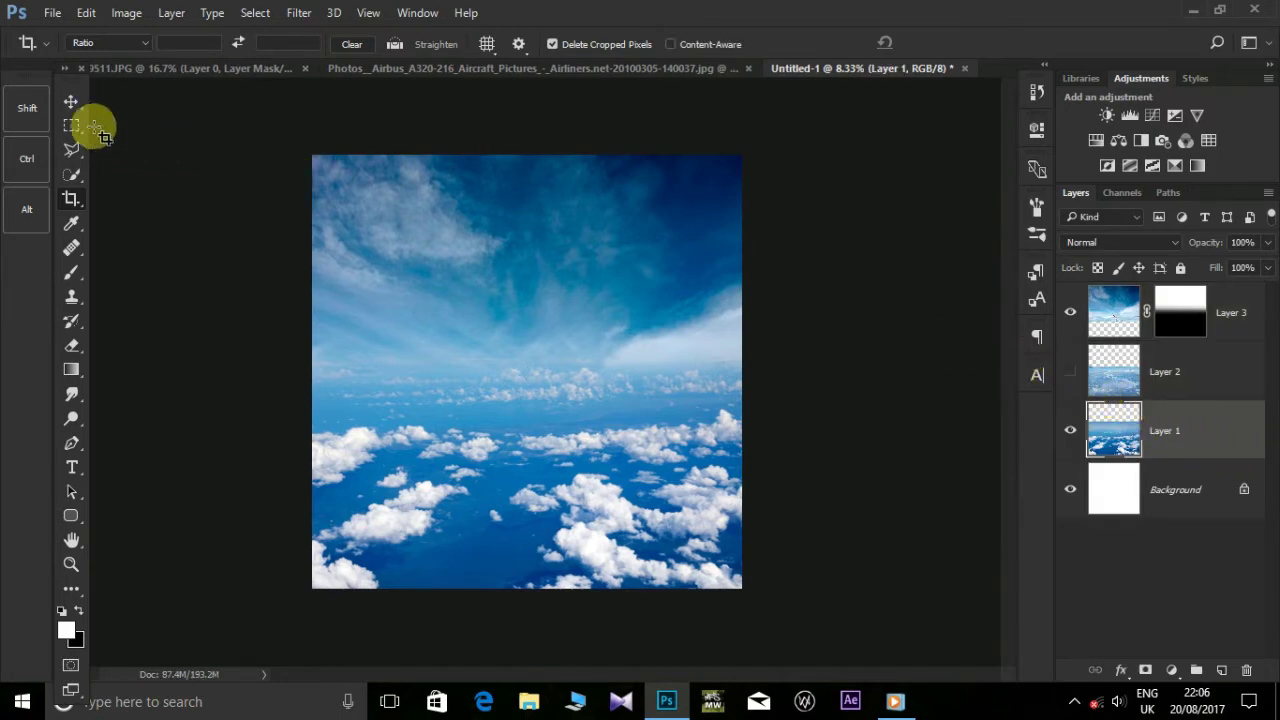
pyautogui.click(71, 101)
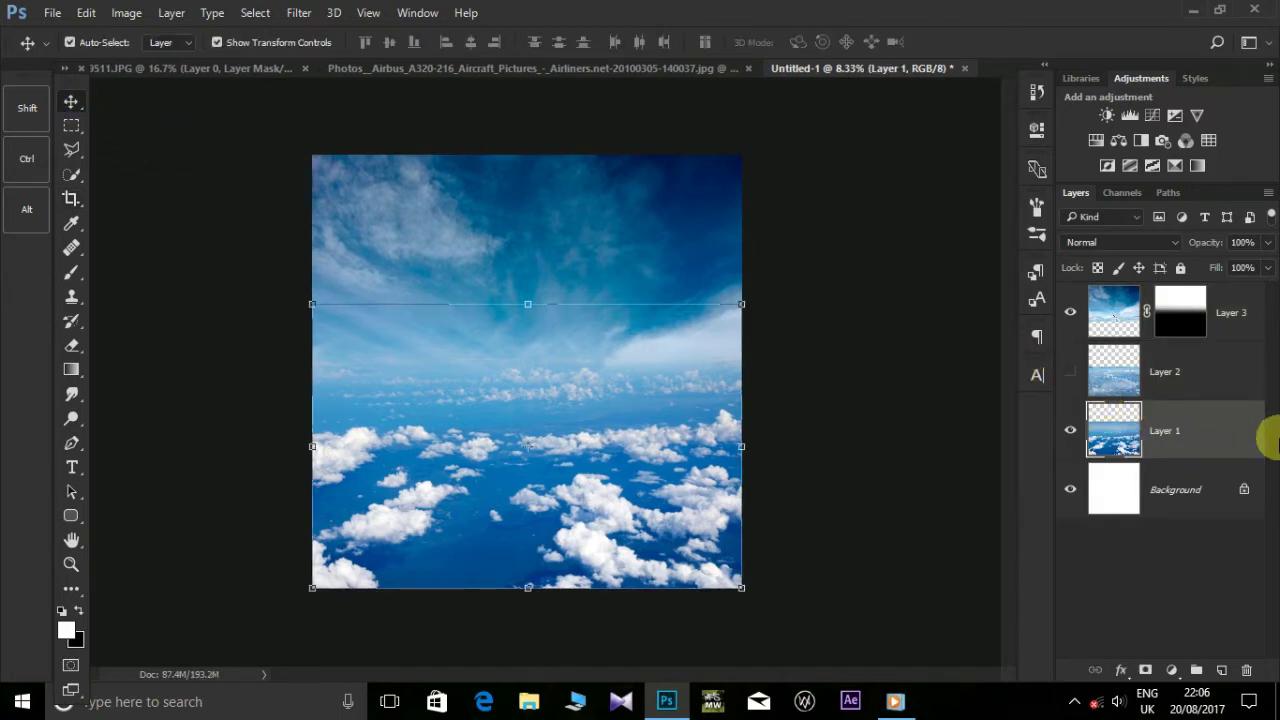
pyautogui.click(1072, 372)
pyautogui.click(1165, 360)
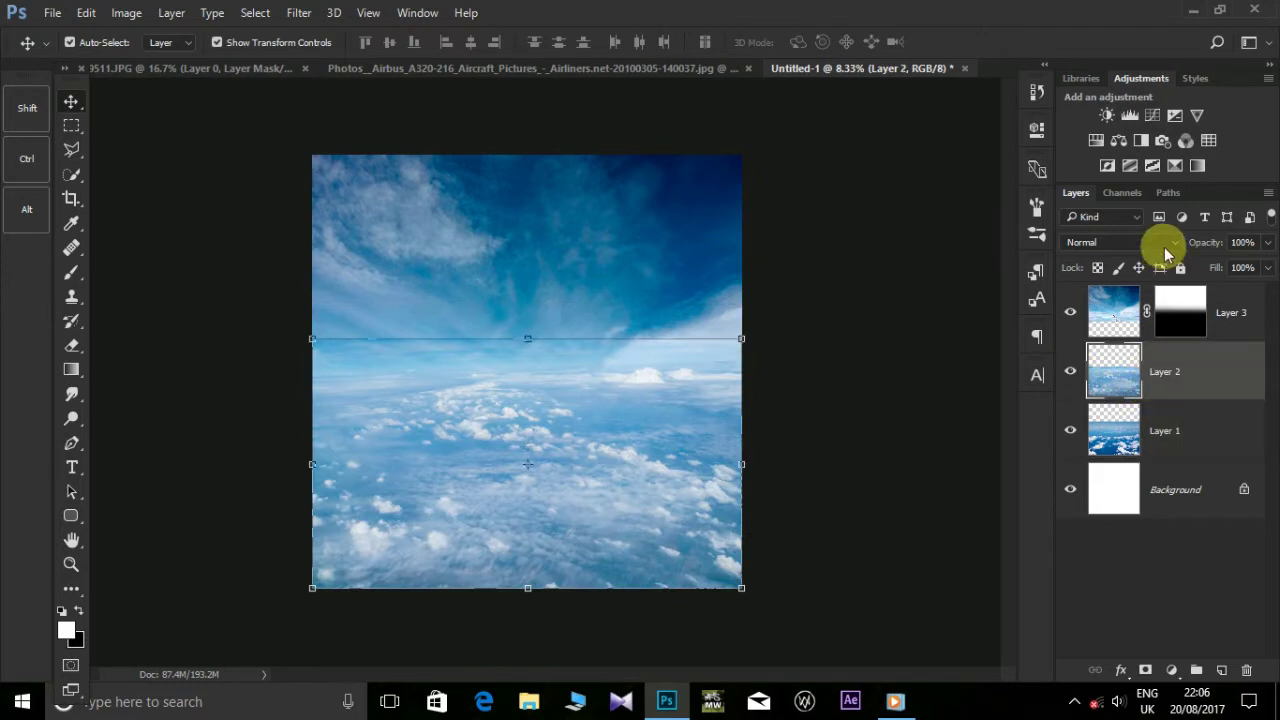
pyautogui.click(1164, 245)
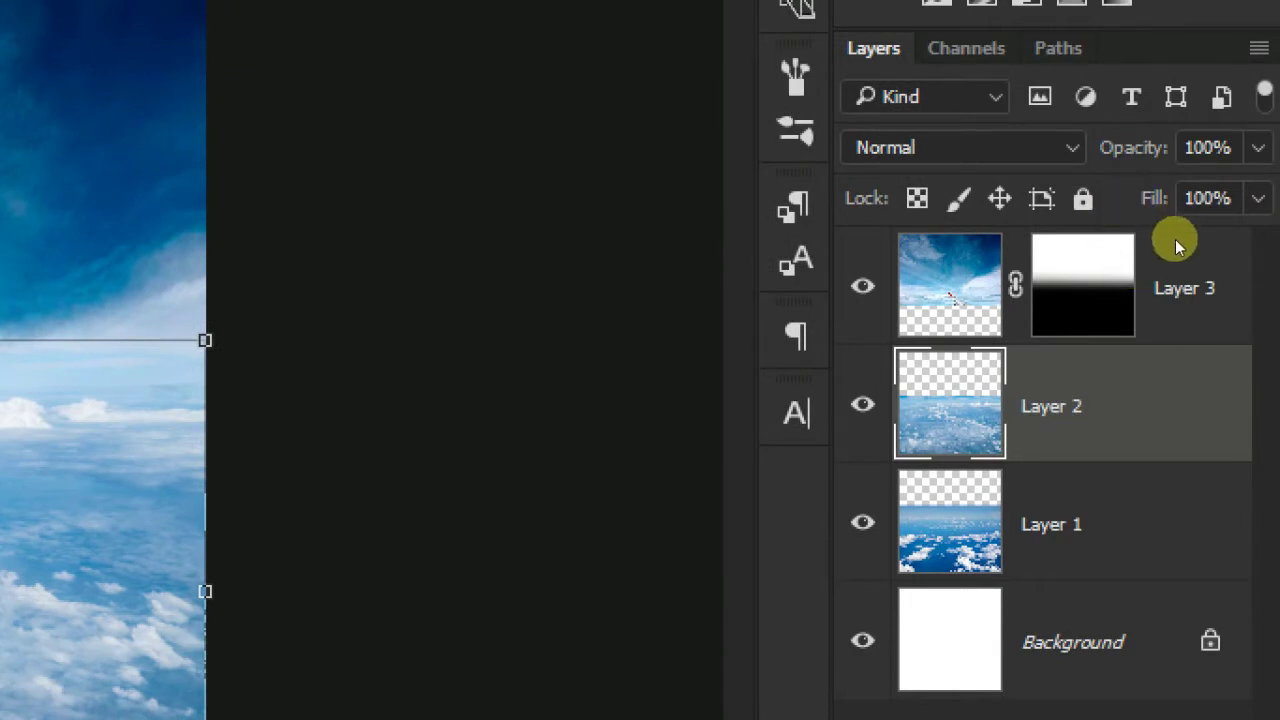
# - Blend Layer 2 with Lighter Color, comparing against Normal via undo, then deselect it
pyautogui.click(960, 150)
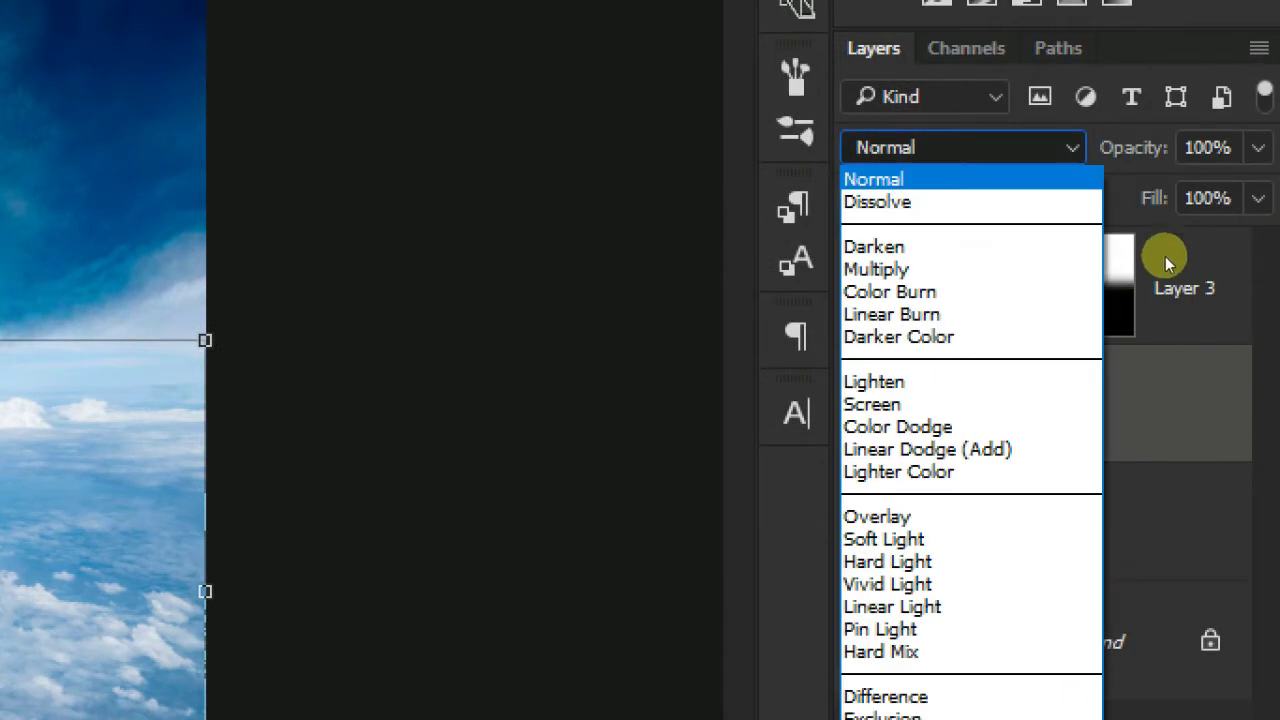
pyautogui.click(898, 471)
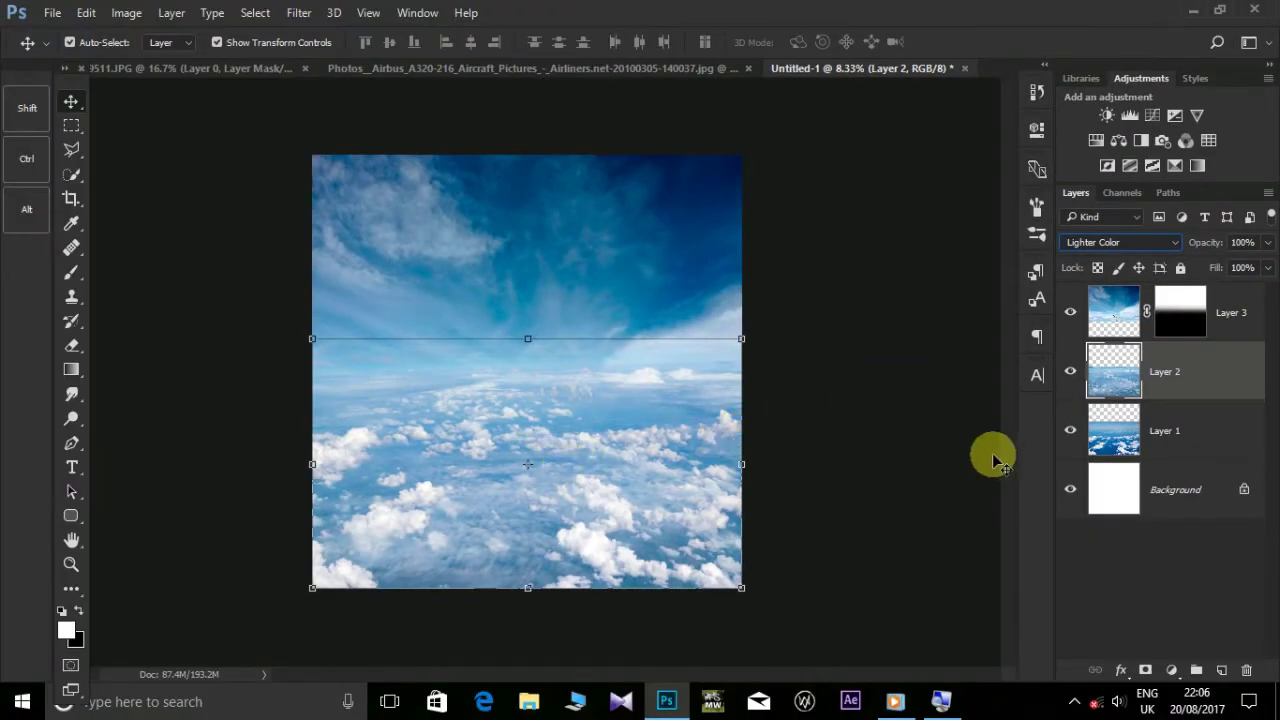
pyautogui.hotkey('ctrl', 'z')
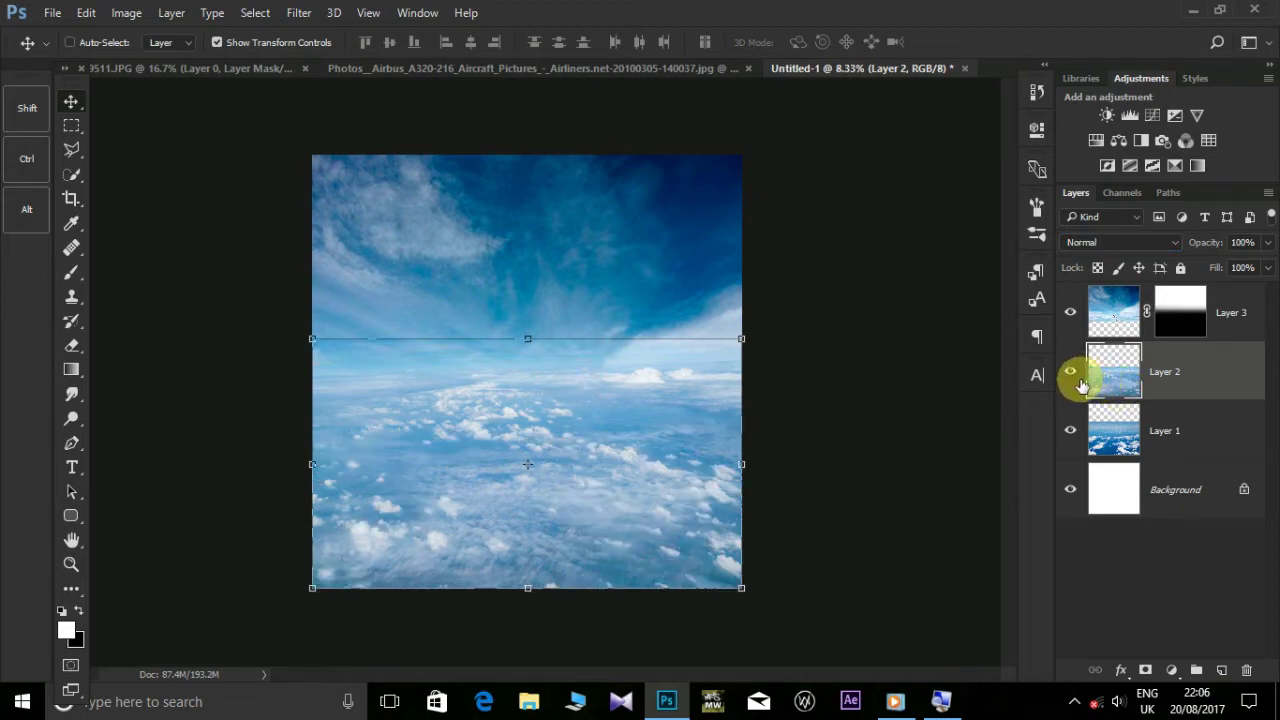
pyautogui.hotkey('ctrl', 'z')
pyautogui.hotkey('ctrl', 'z')
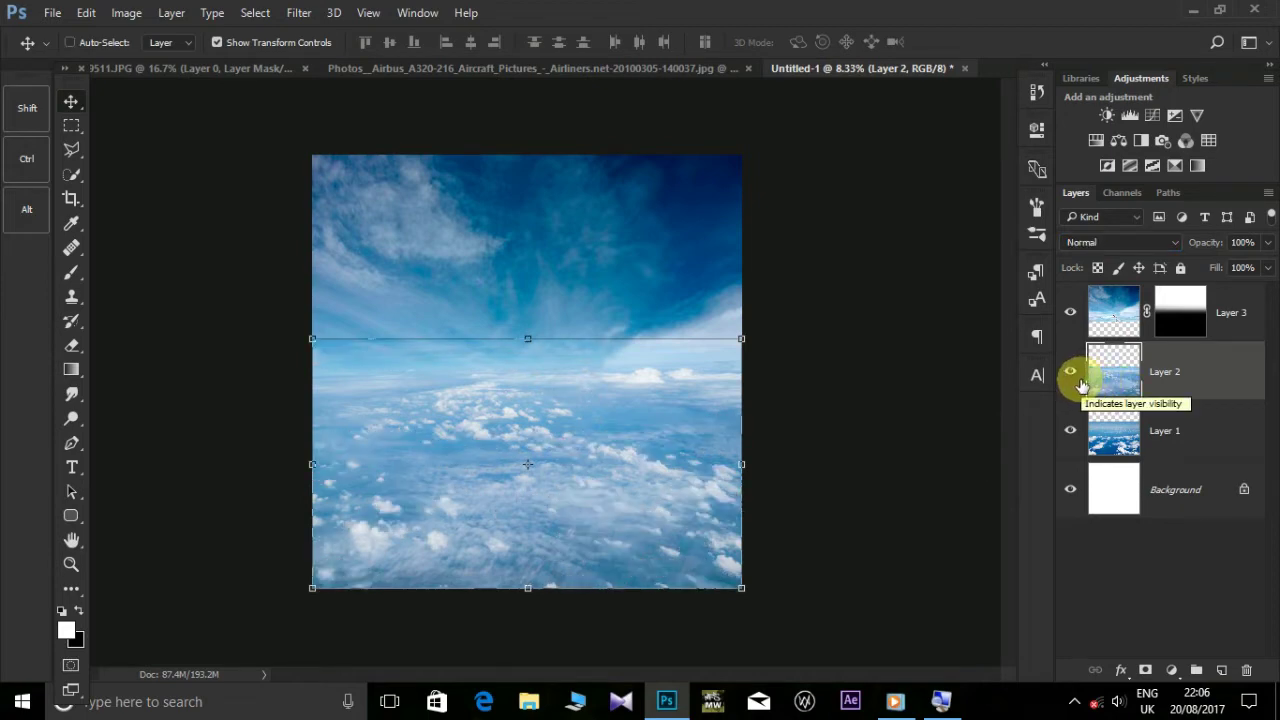
pyautogui.hotkey('ctrl', 'z')
pyautogui.hotkey('ctrl', 'z')
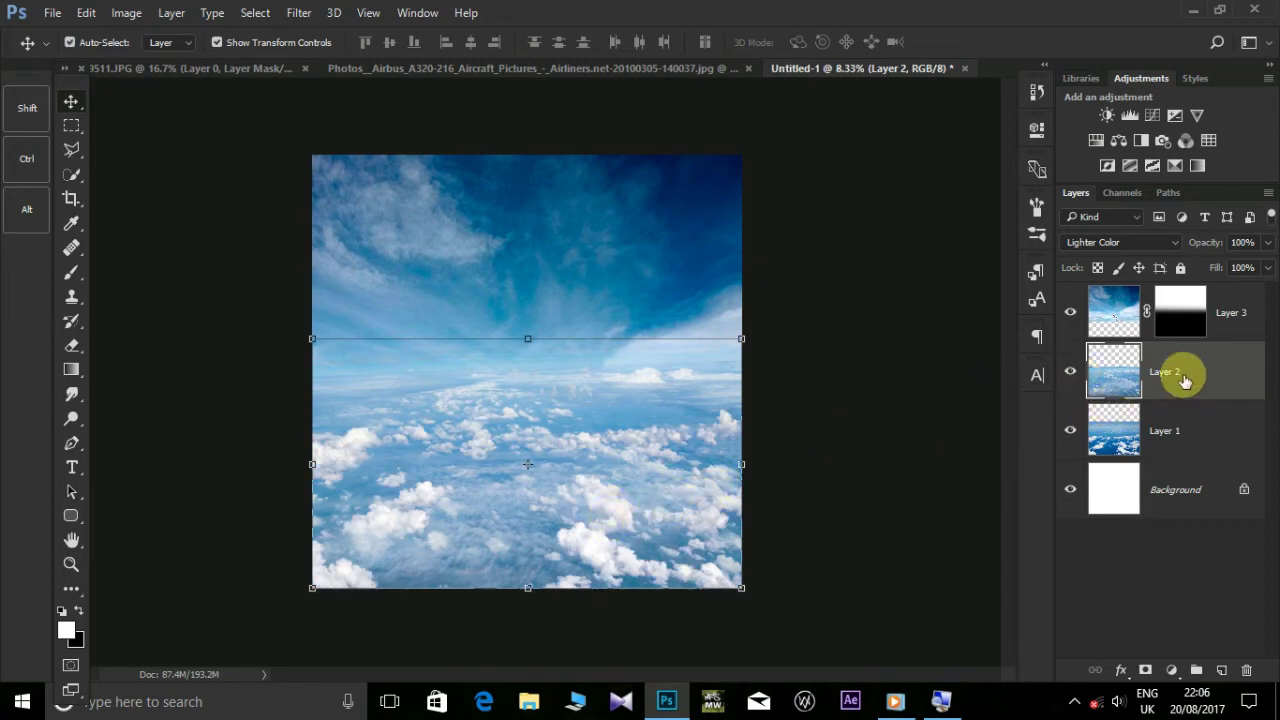
pyautogui.moveTo(1208, 246); pyautogui.dragTo(1270, 242)
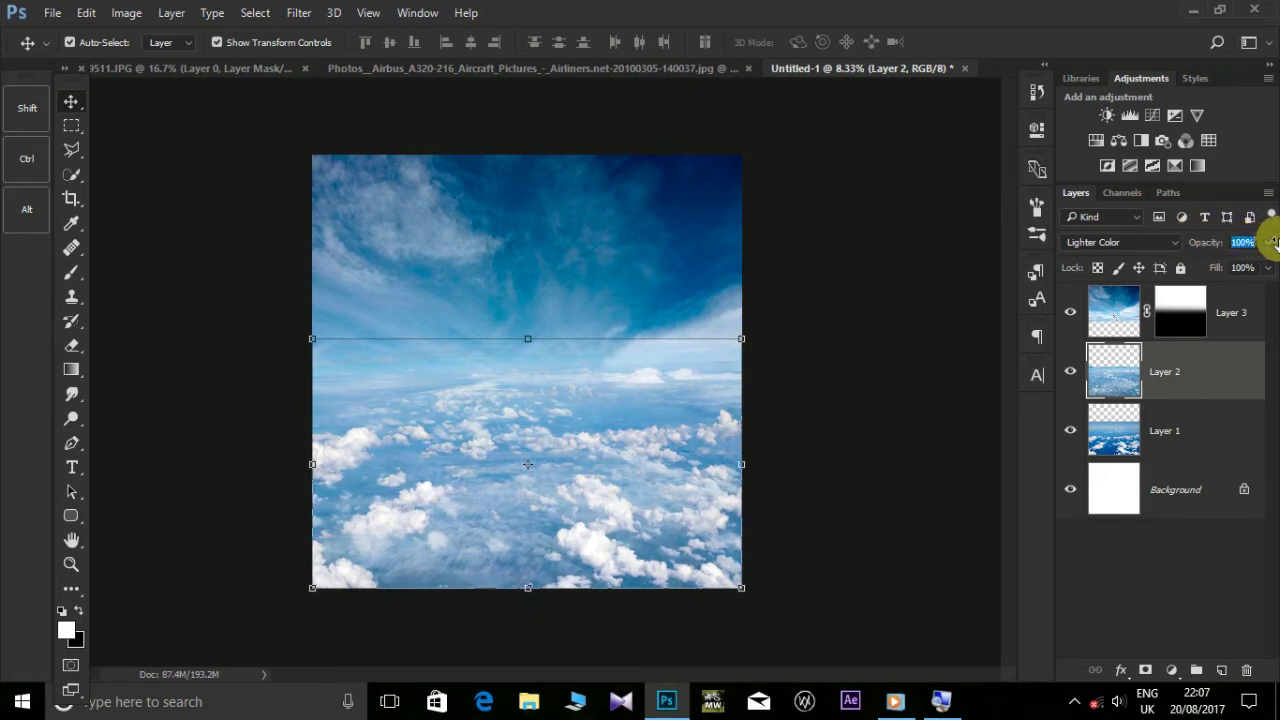
pyautogui.click(930, 370)
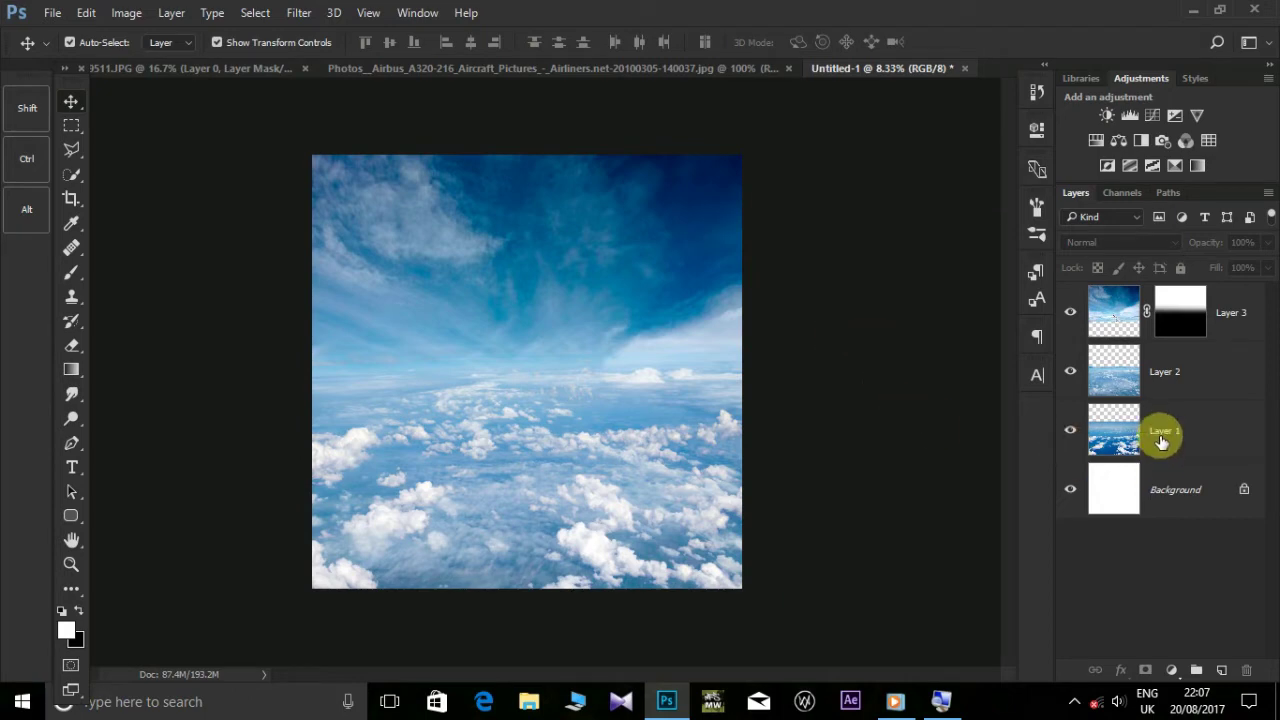
# - Drag the cut-out man into Untitled-1 as Layer 4, tilting and enlarging him over the clouds
pyautogui.click(192, 68)
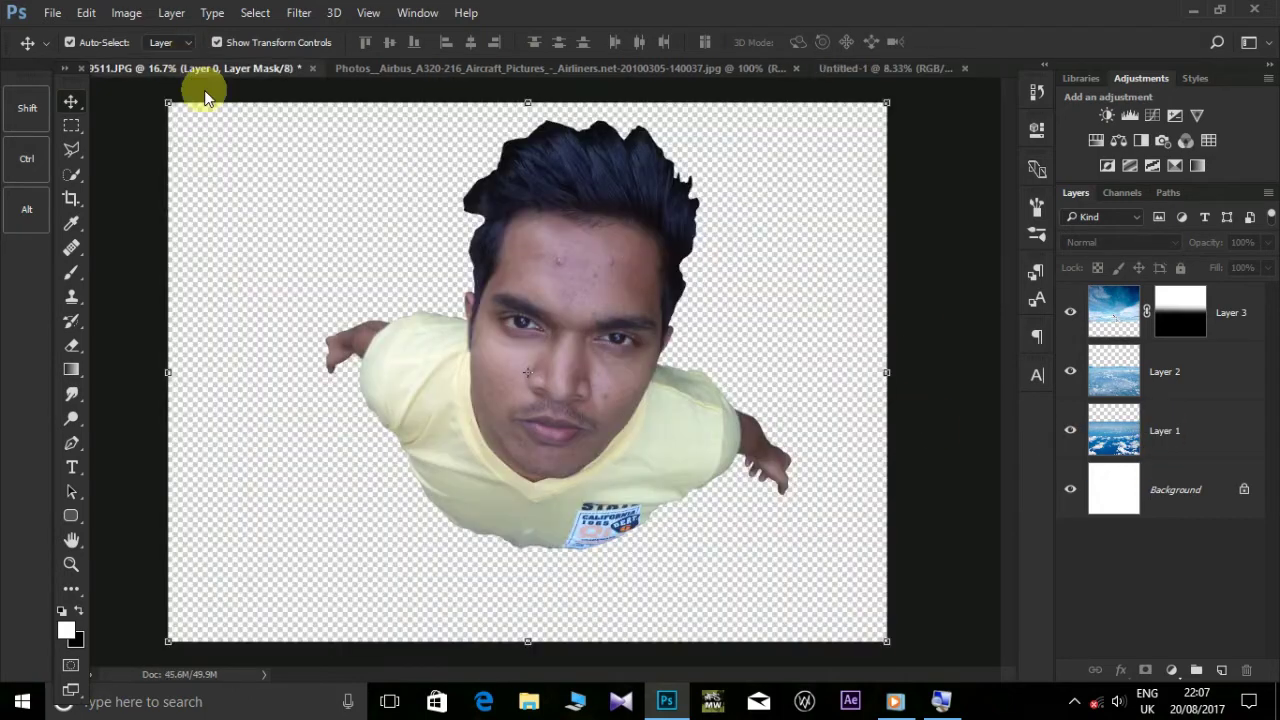
pyautogui.moveTo(591, 251)
pyautogui.mouseDown()
pyautogui.moveTo(725, 178)
pyautogui.moveTo(541, 359)
pyautogui.mouseUp()
pyautogui.moveTo(705, 260); pyautogui.dragTo(724, 279)
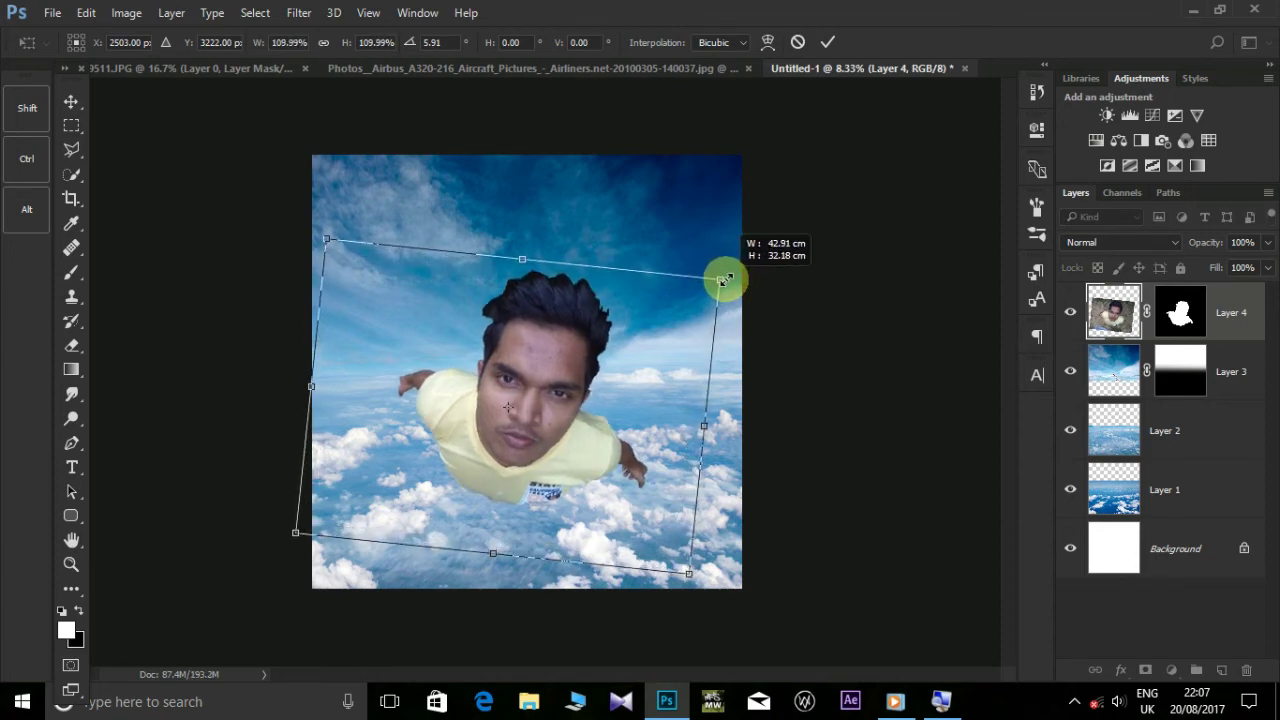
pyautogui.moveTo(724, 279)
pyautogui.mouseDown()
pyautogui.moveTo(760, 270)
pyautogui.moveTo(727, 277)
pyautogui.mouseUp()
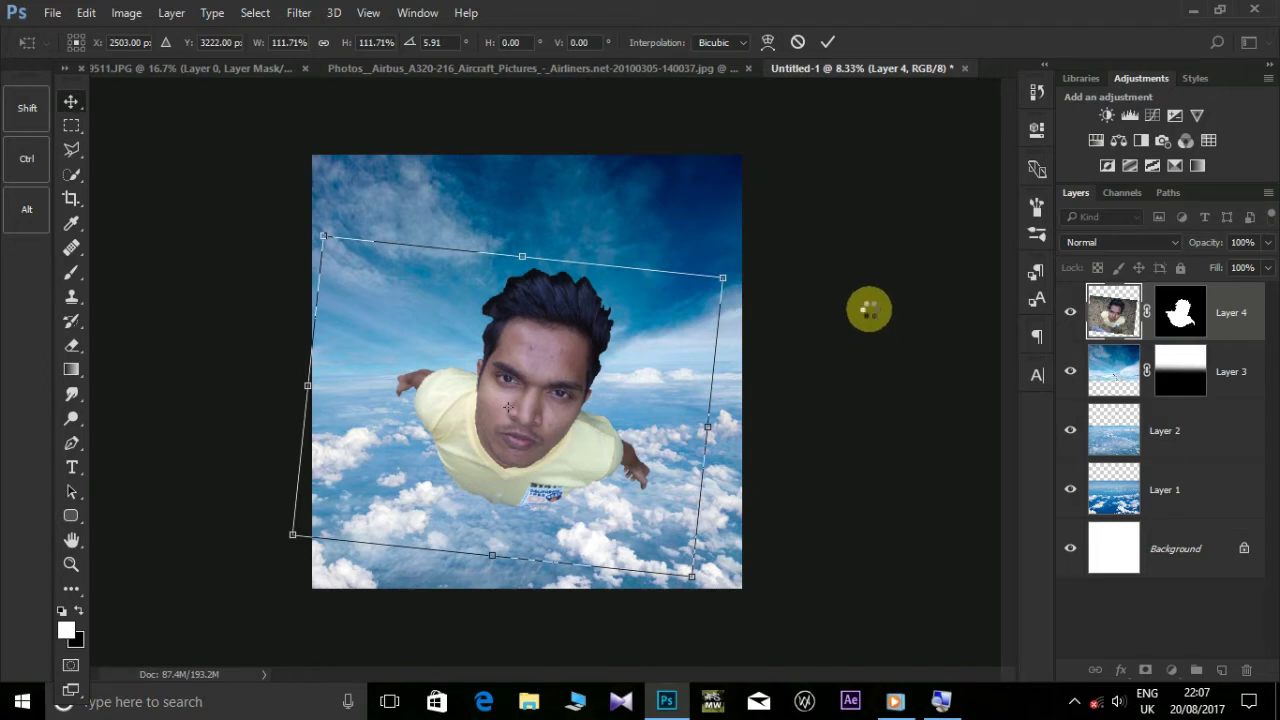
pyautogui.press('Return')
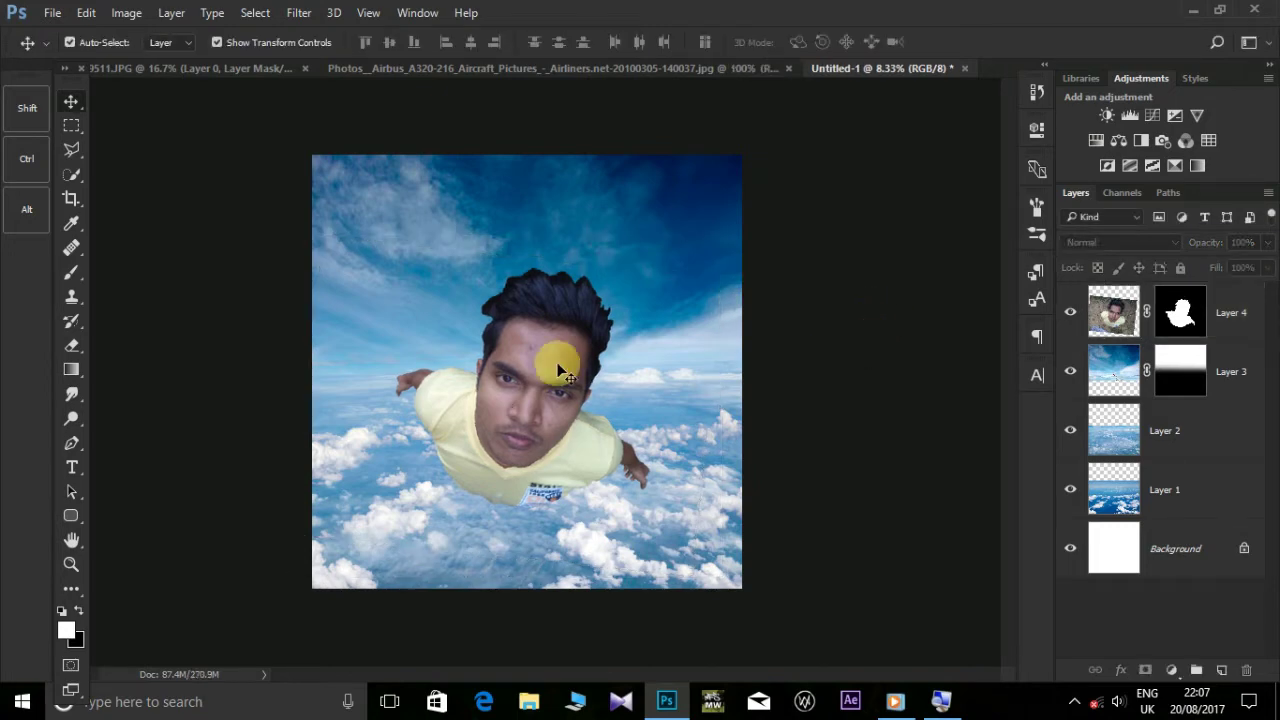
pyautogui.click(857, 400)
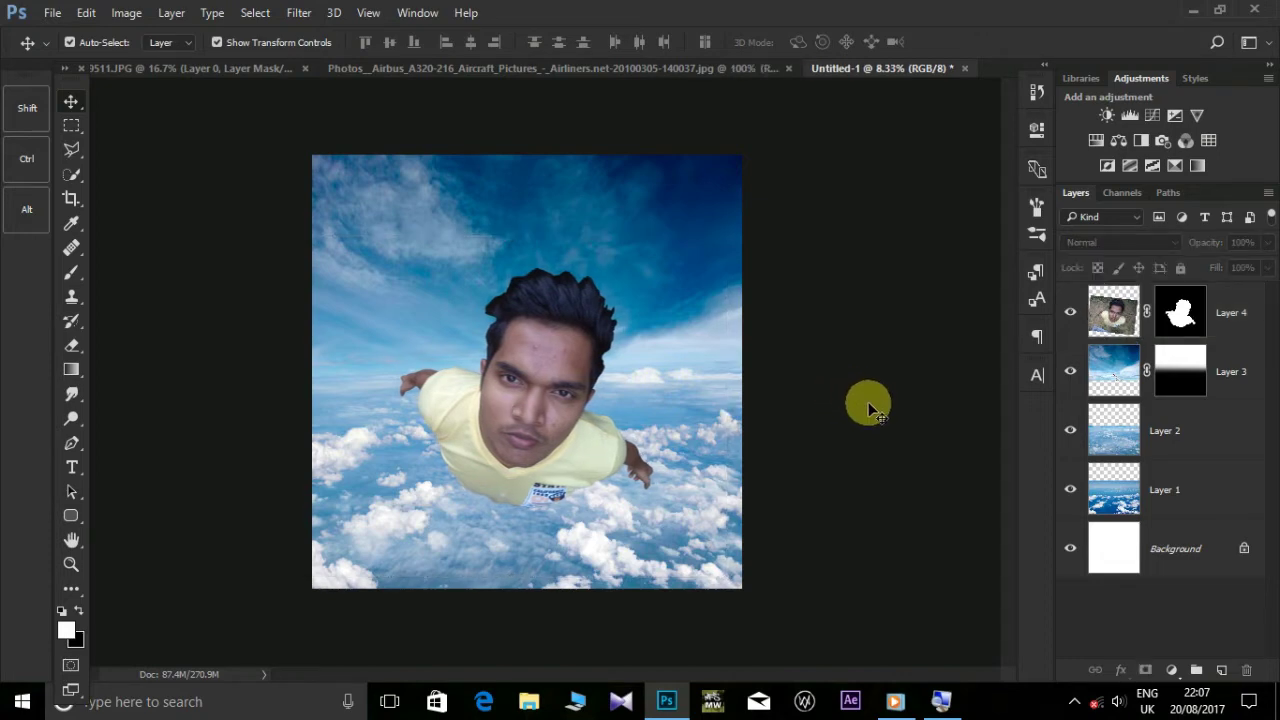
# - Duplicate Layers 1, 2 and 3 and merge the copies into one layer
pyautogui.click(1172, 491)
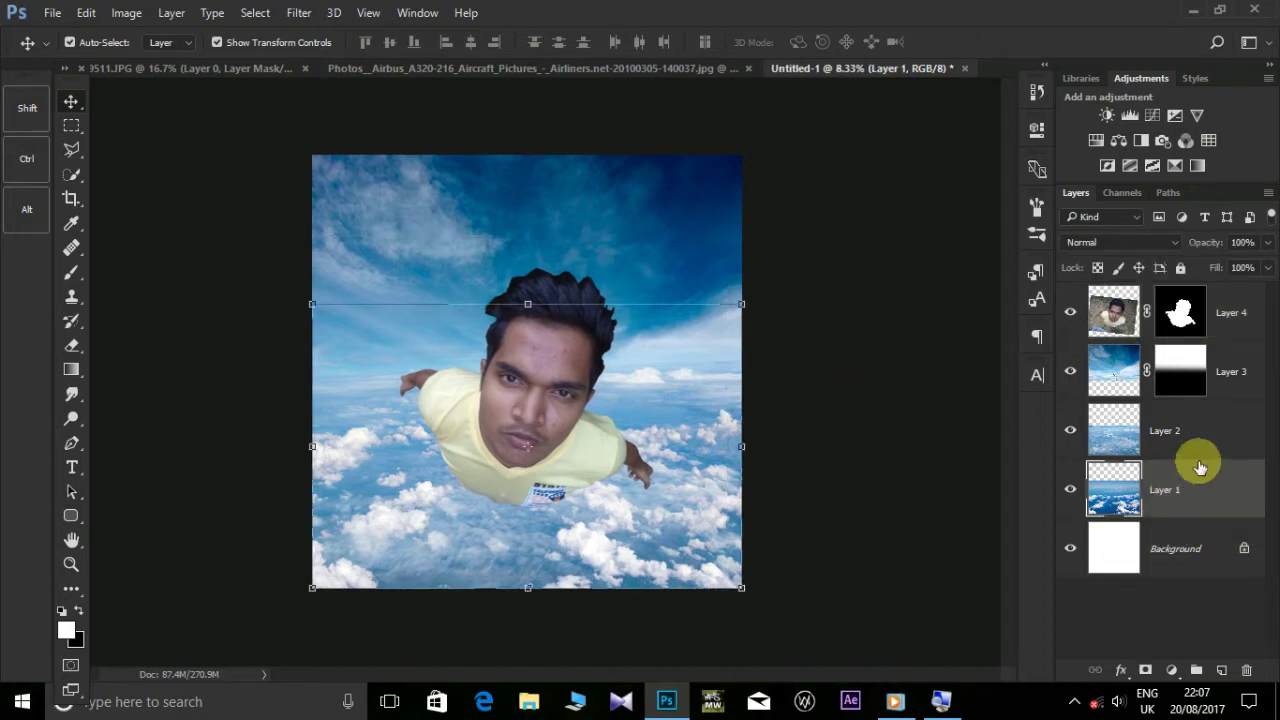
pyautogui.keyDown('shift'); pyautogui.click(1230, 384); pyautogui.keyUp('shift')
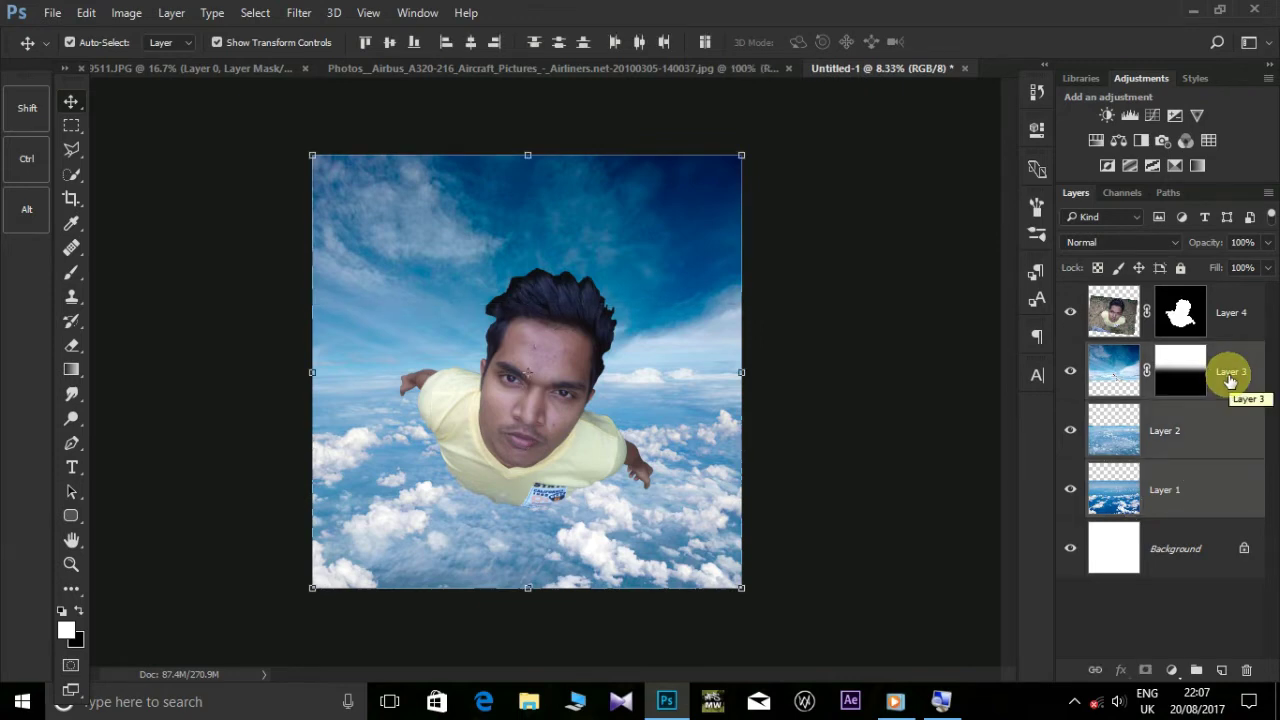
pyautogui.hotkey('ctrl', 'j')
pyautogui.rightClick(1224, 384)
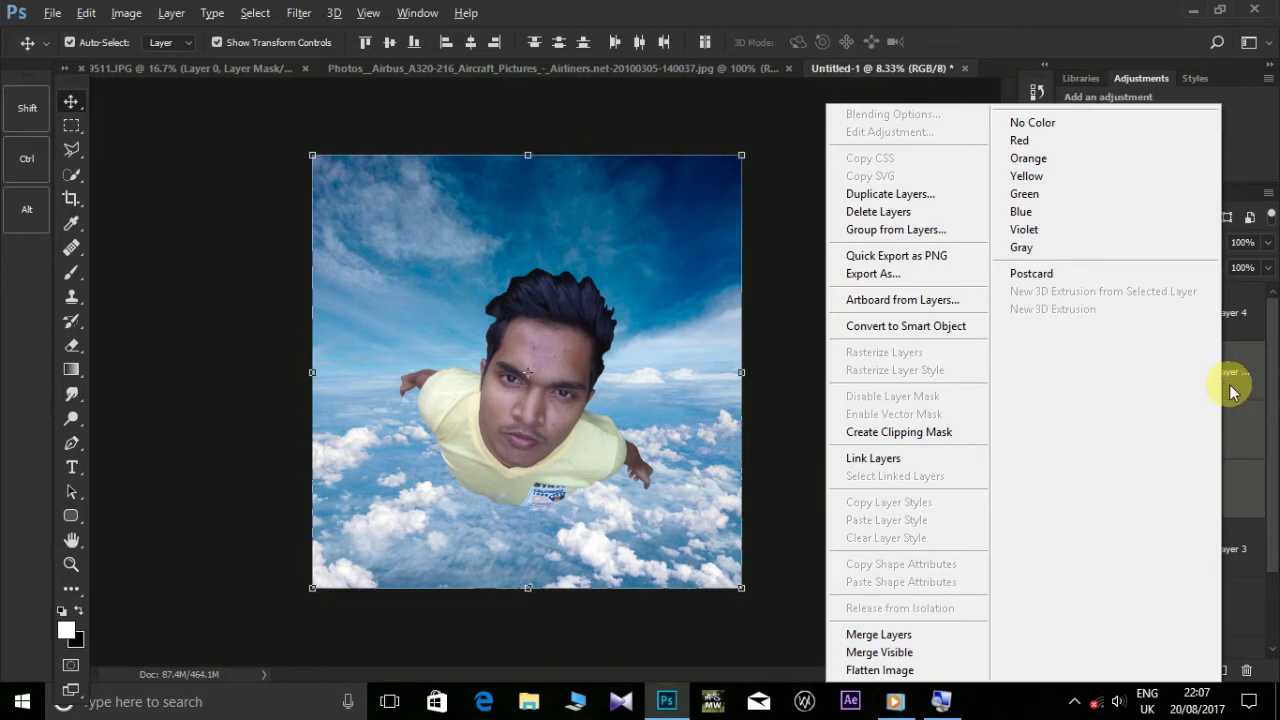
pyautogui.click(1248, 382)
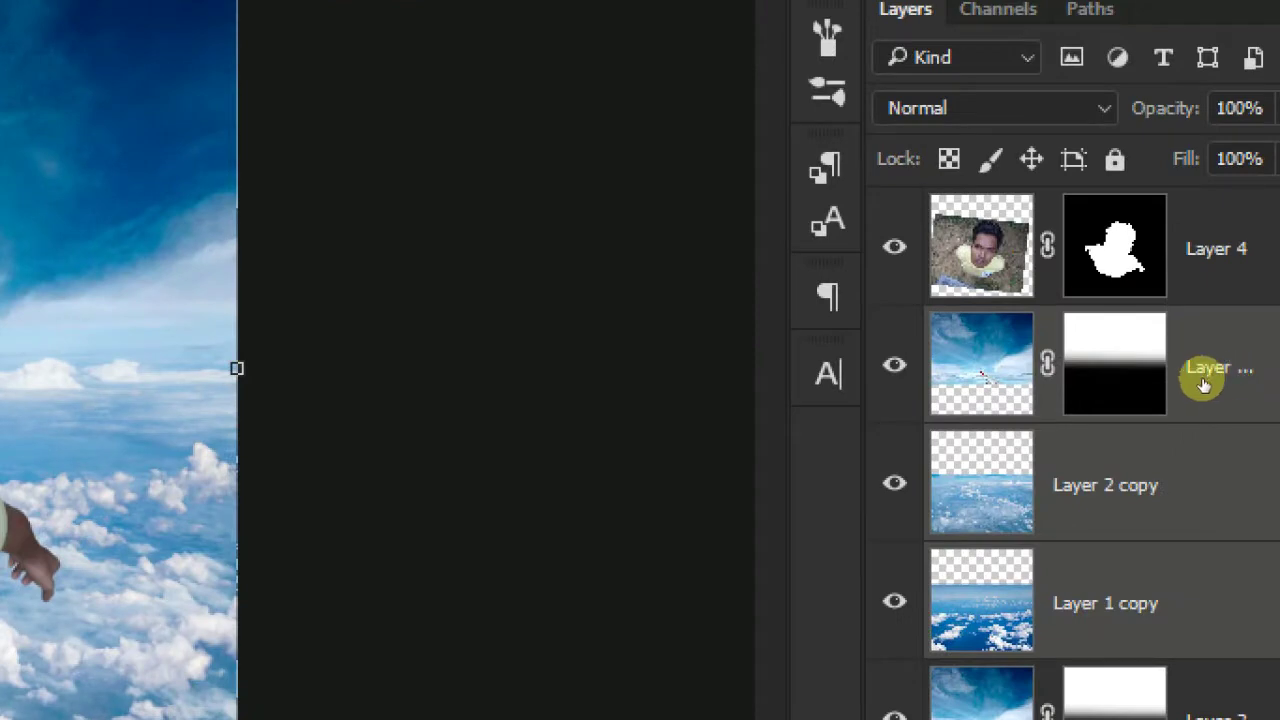
pyautogui.rightClick(1226, 381)
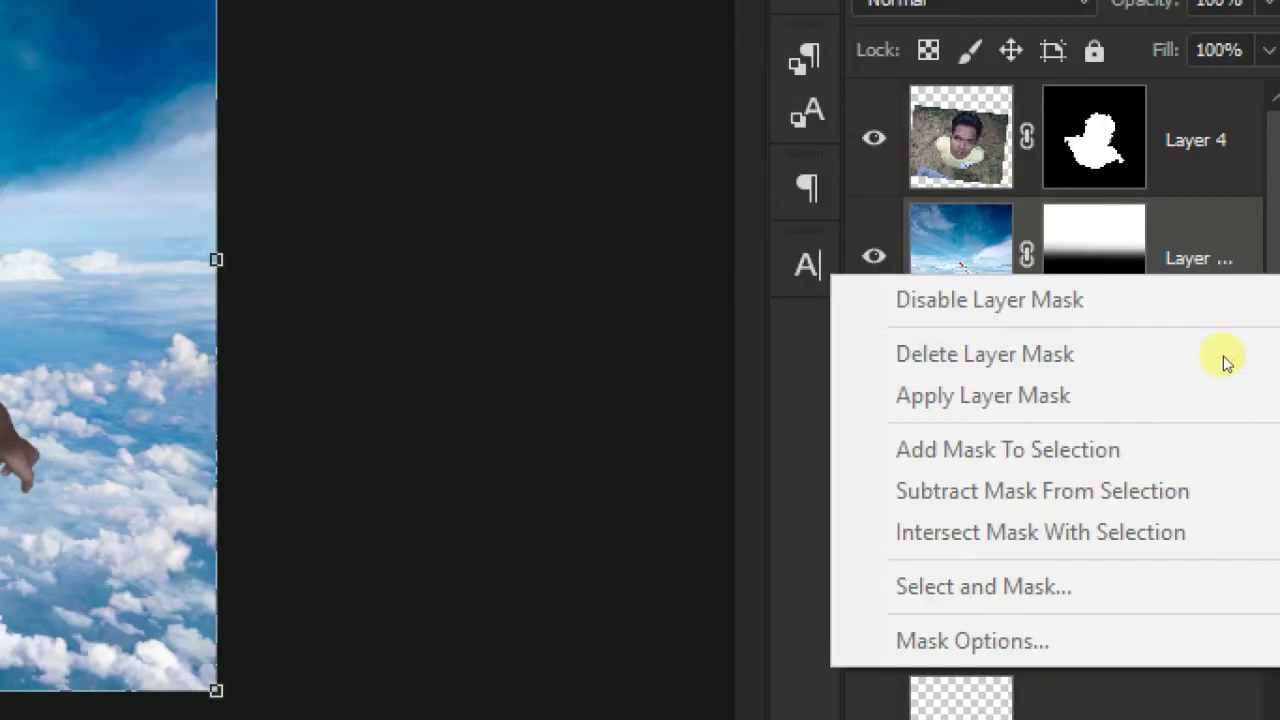
pyautogui.rightClick(1226, 362)
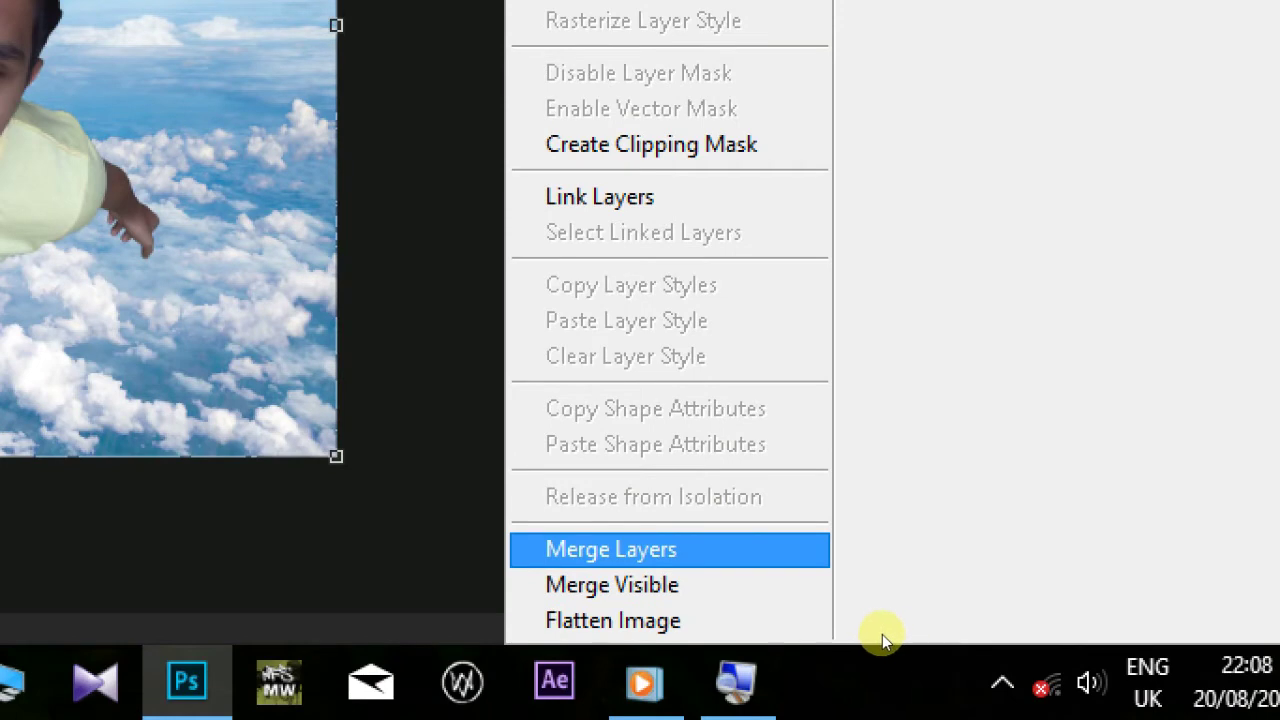
pyautogui.press('Return')
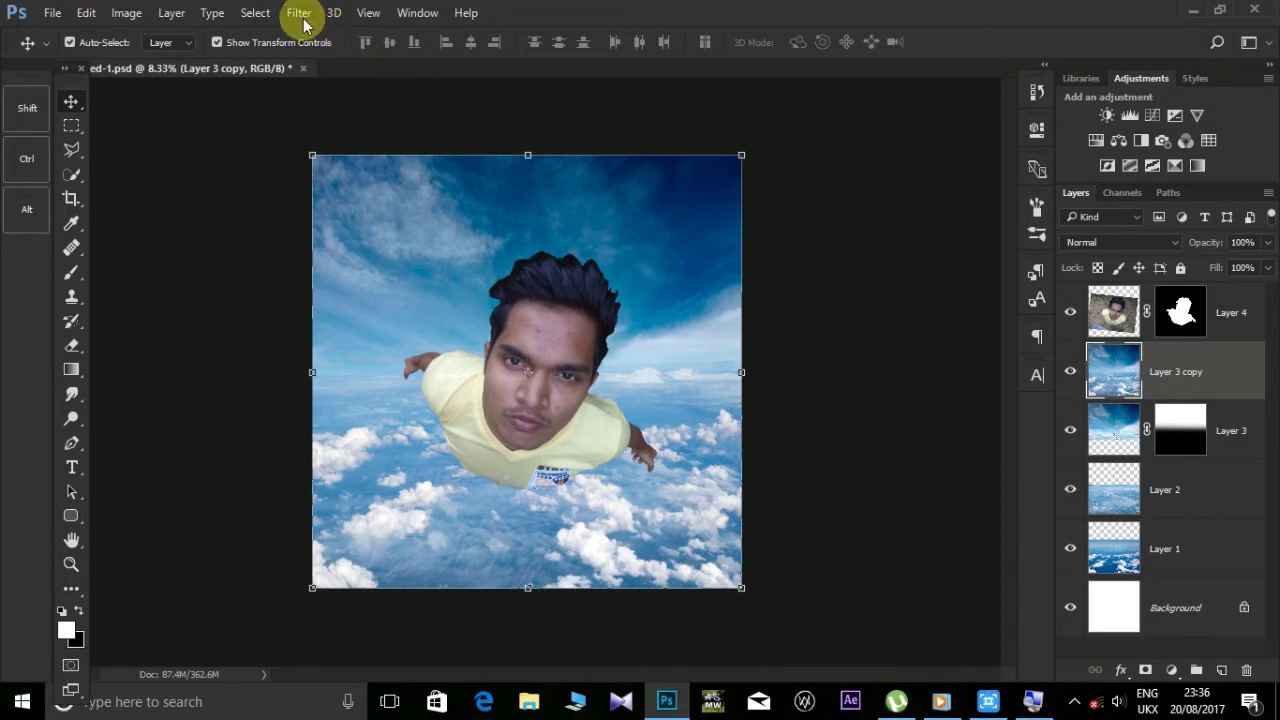
pyautogui.click(300, 13)
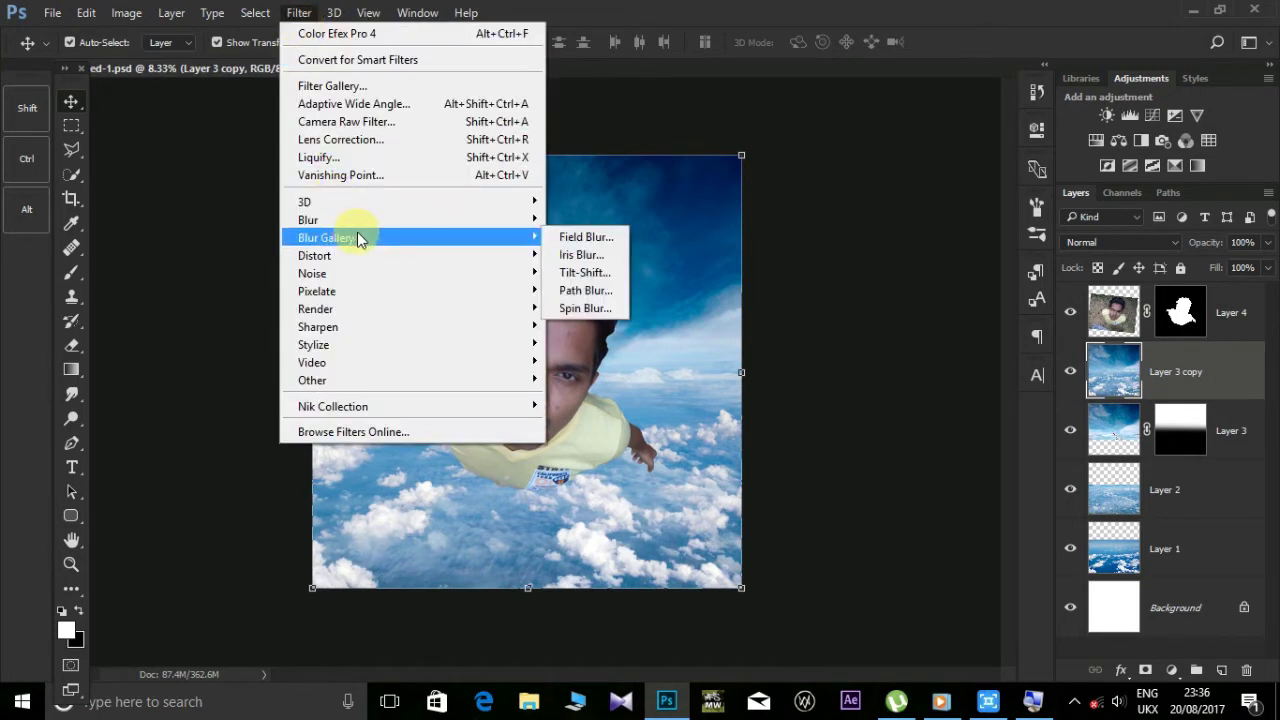
pyautogui.moveTo(326, 238)
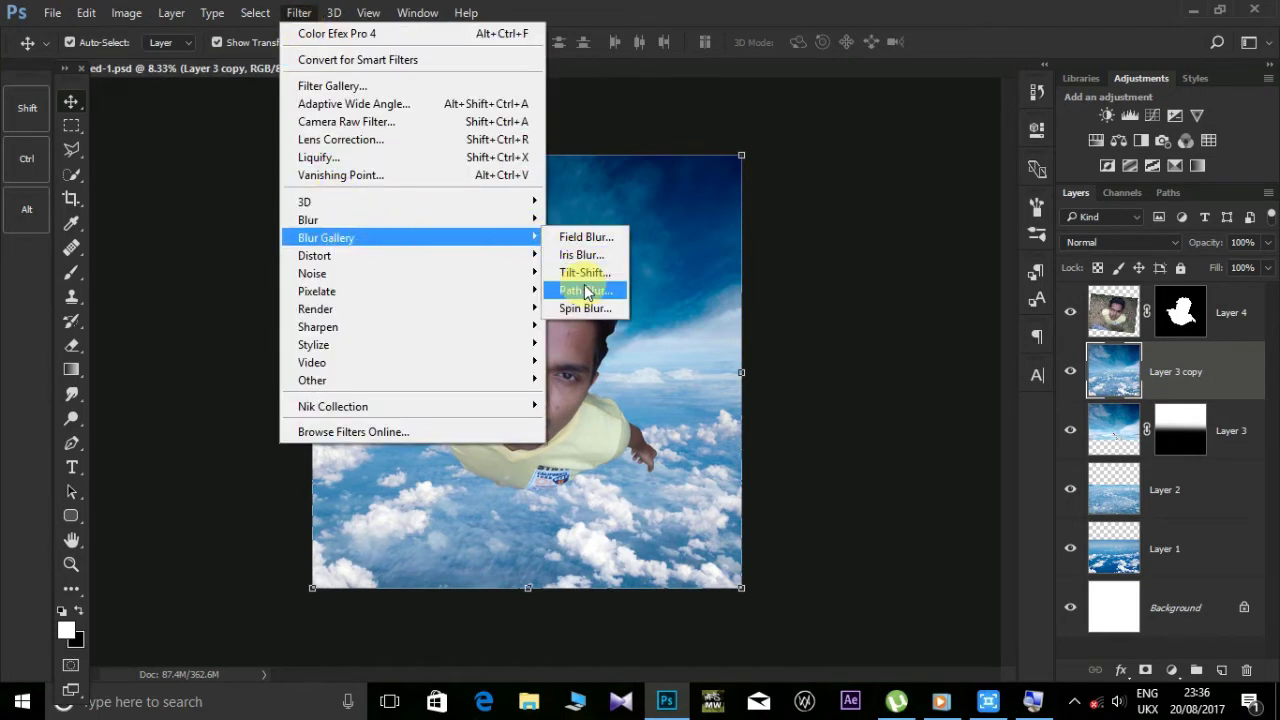
pyautogui.click(586, 278)
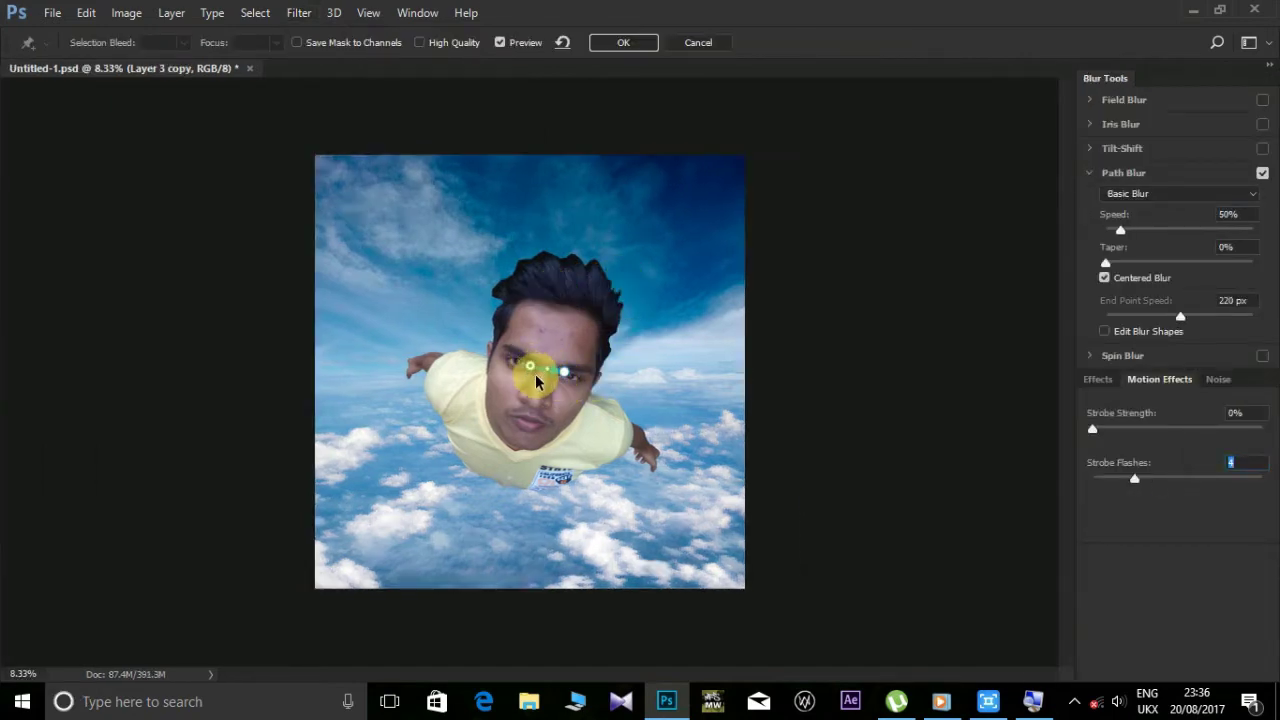
pyautogui.moveTo(538, 380); pyautogui.dragTo(562, 373)
pyautogui.moveTo(565, 375); pyautogui.dragTo(759, 168)
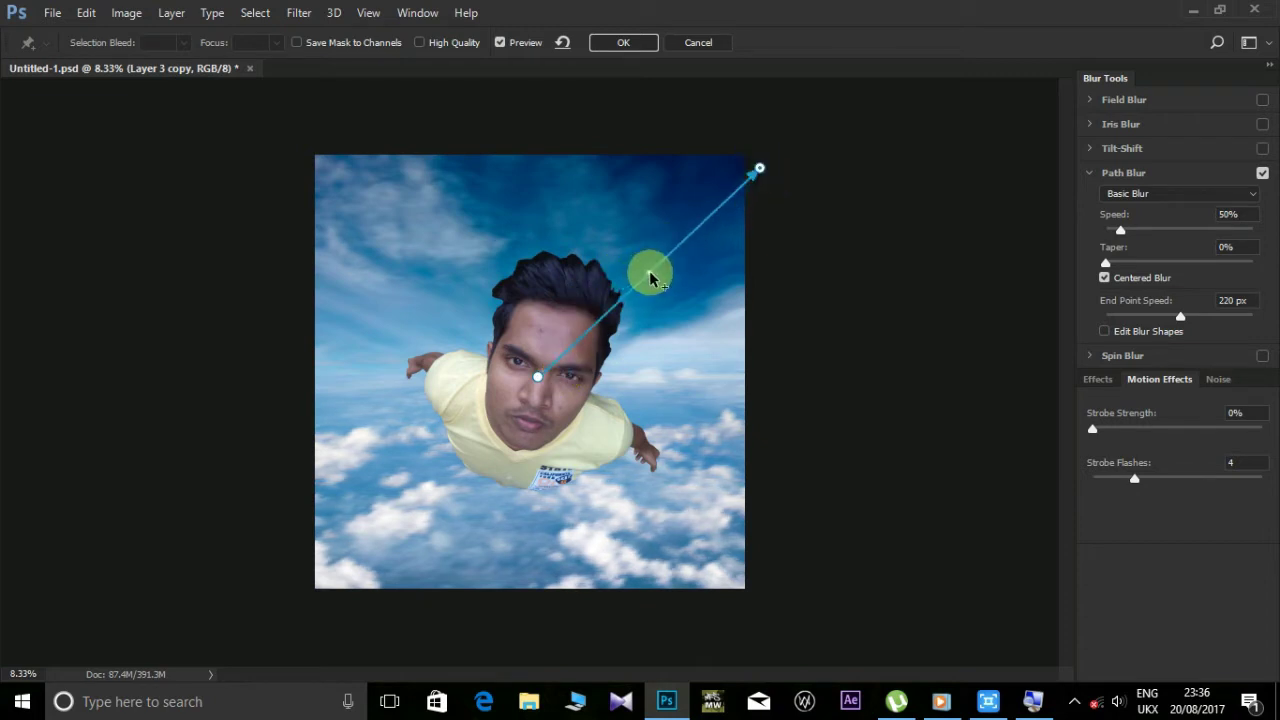
pyautogui.moveTo(650, 279); pyautogui.dragTo(640, 266)
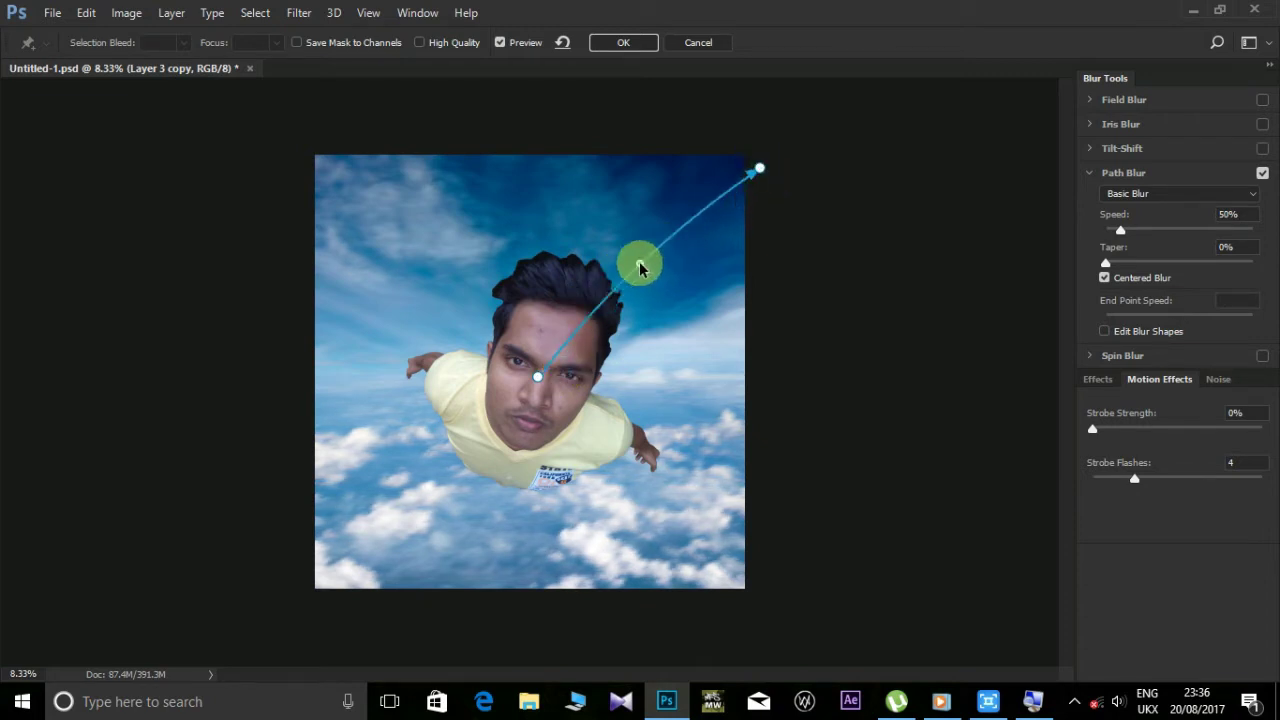
pyautogui.press('Return')
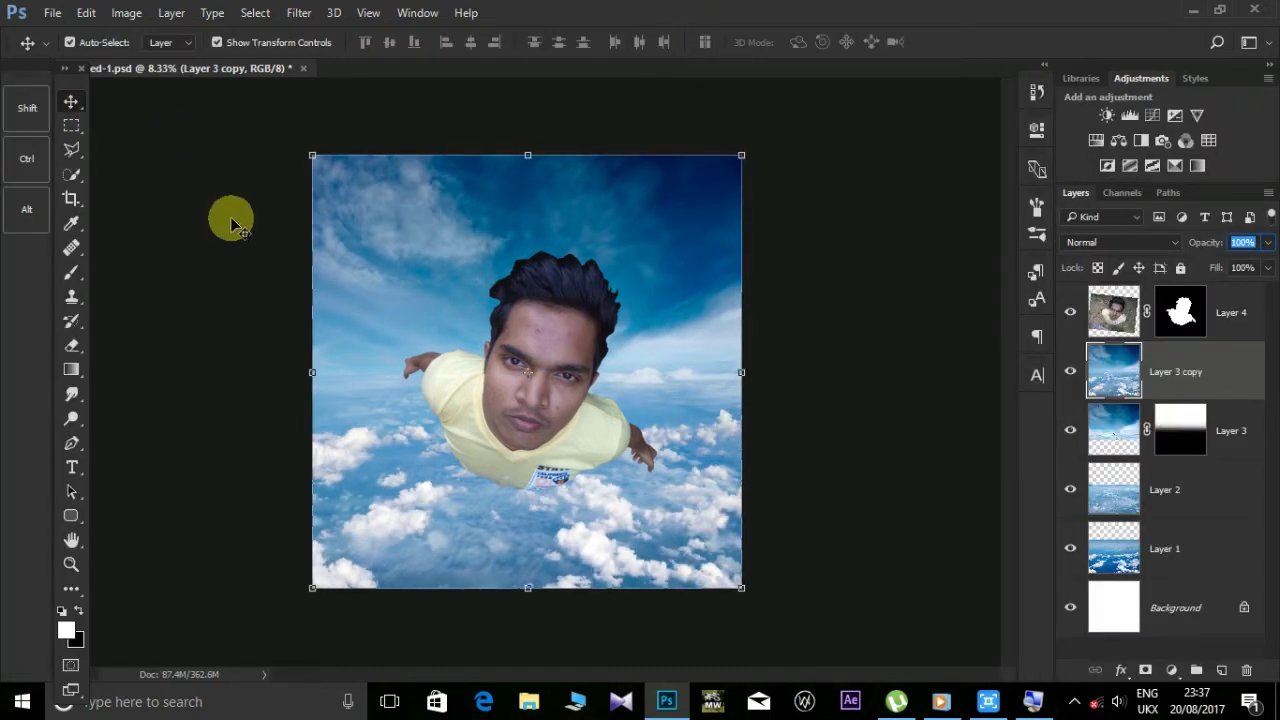
# - Stretch Layer 3 copy wider on the left and taller at the top, then crop the canvas
pyautogui.moveTo(312, 372); pyautogui.dragTo(250, 370)
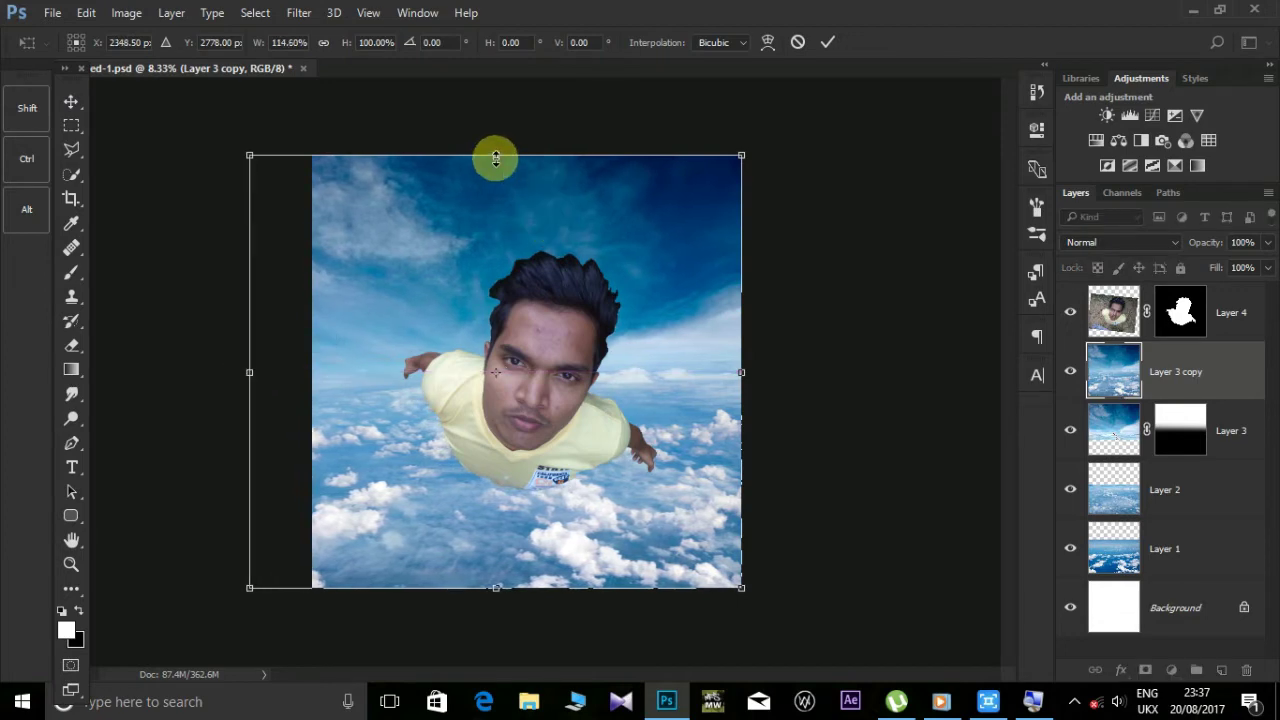
pyautogui.moveTo(496, 157)
pyautogui.mouseDown()
pyautogui.moveTo(494, 120)
pyautogui.moveTo(497, 134)
pyautogui.mouseUp()
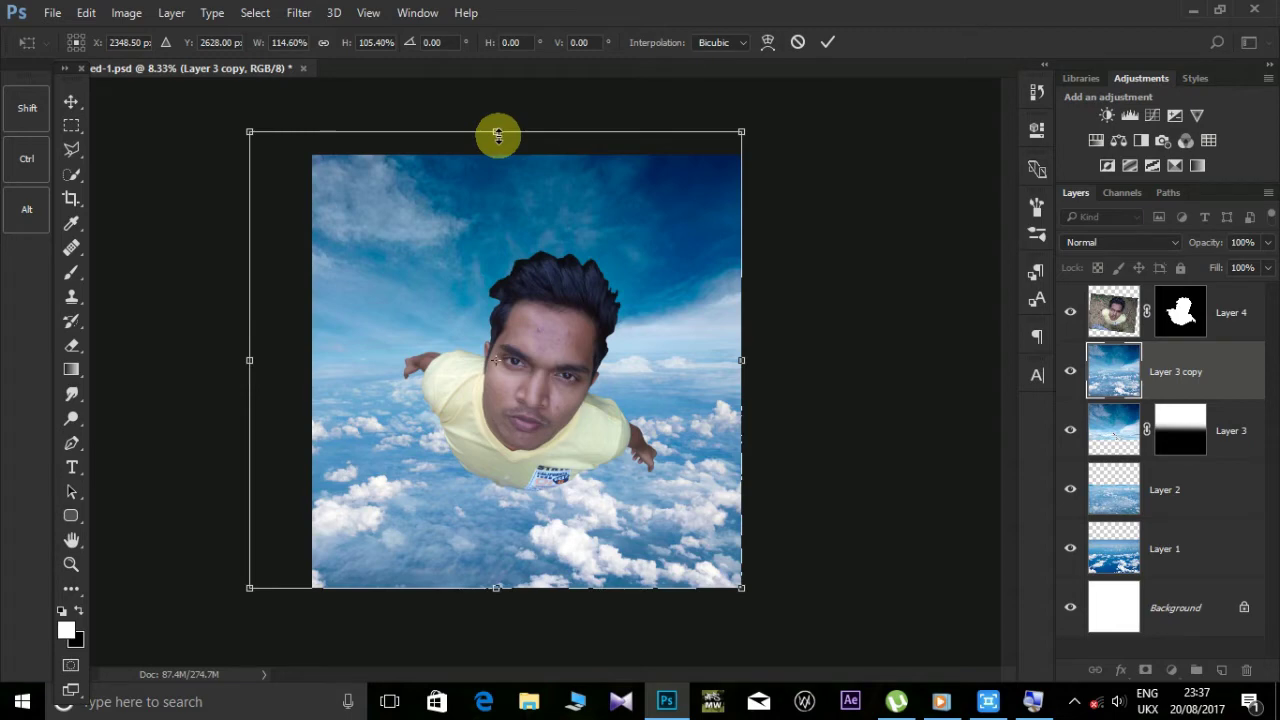
pyautogui.press('Return')
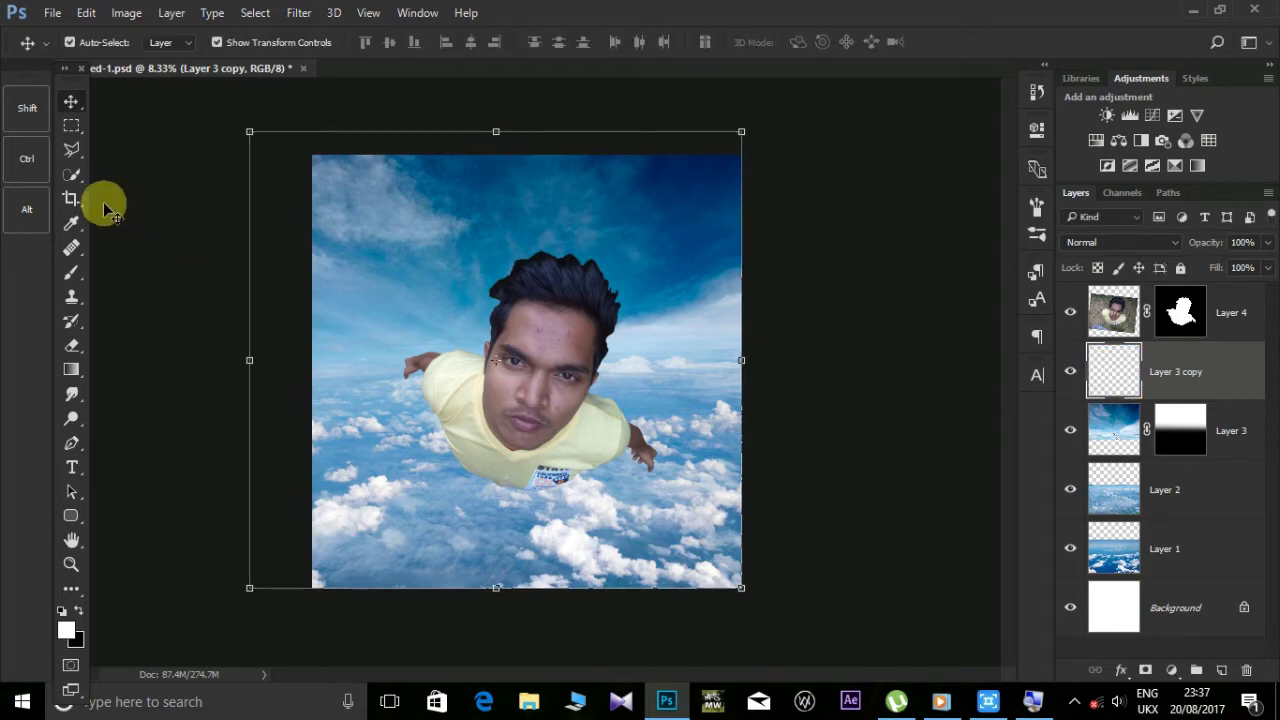
pyautogui.click(79, 198)
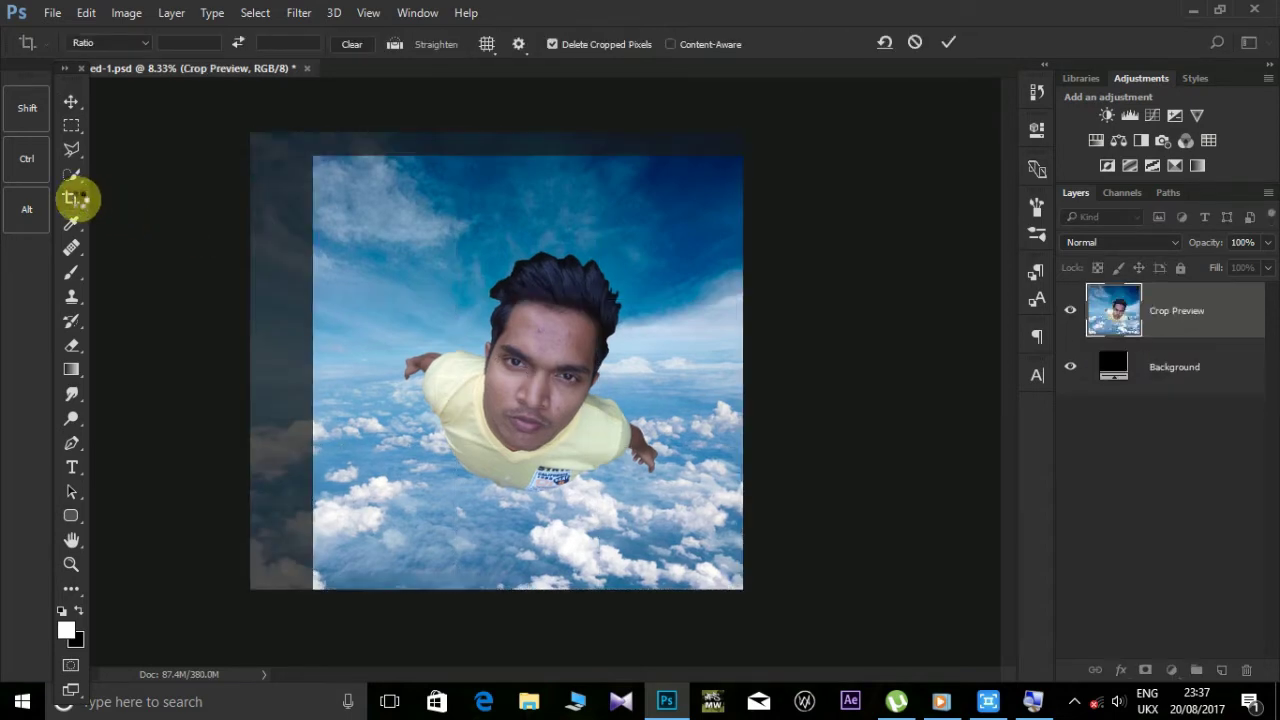
pyautogui.press('Return')
# - Rotate the man's Layer 4 by about 2.6 degrees
pyautogui.click(71, 101)
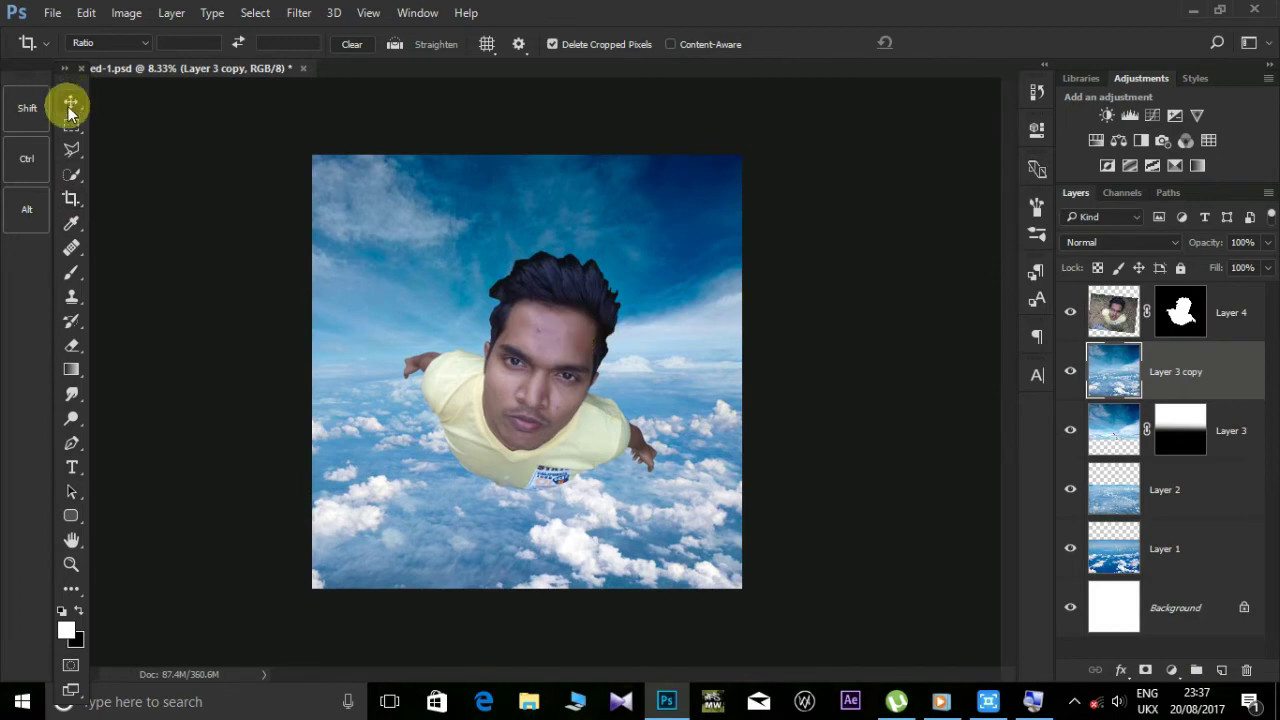
pyautogui.click(640, 310)
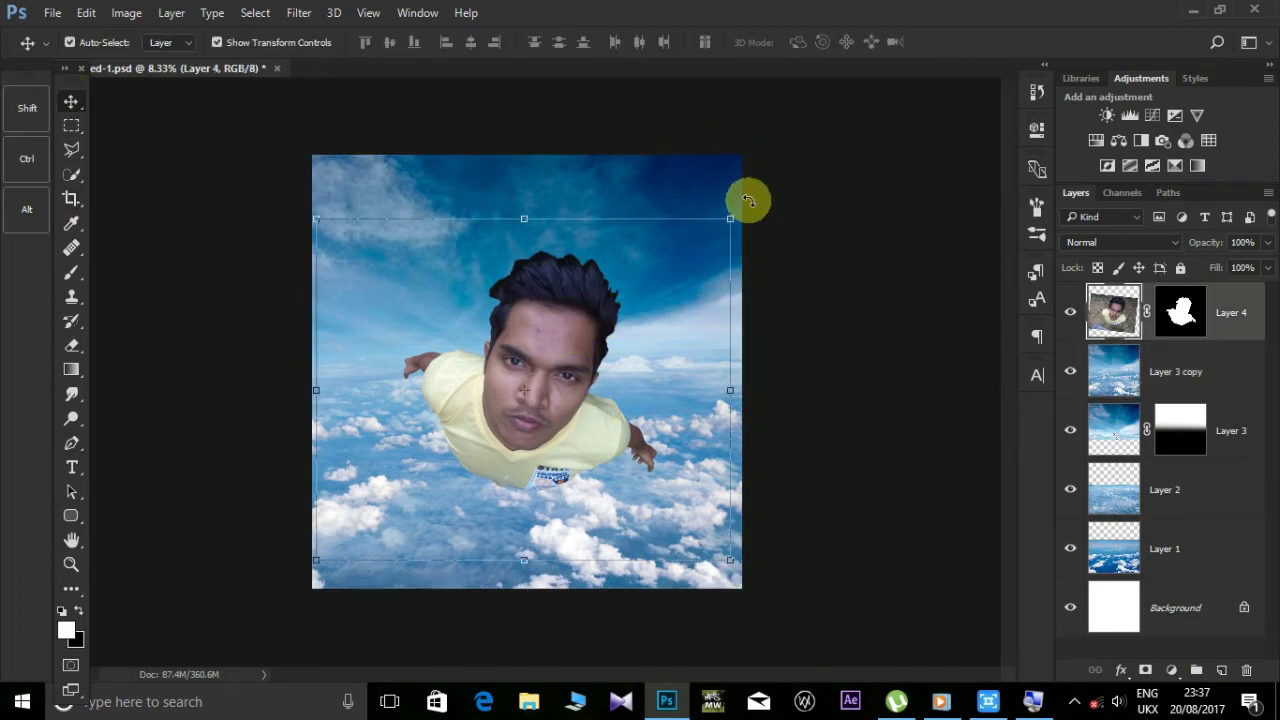
pyautogui.moveTo(750, 196); pyautogui.dragTo(760, 209)
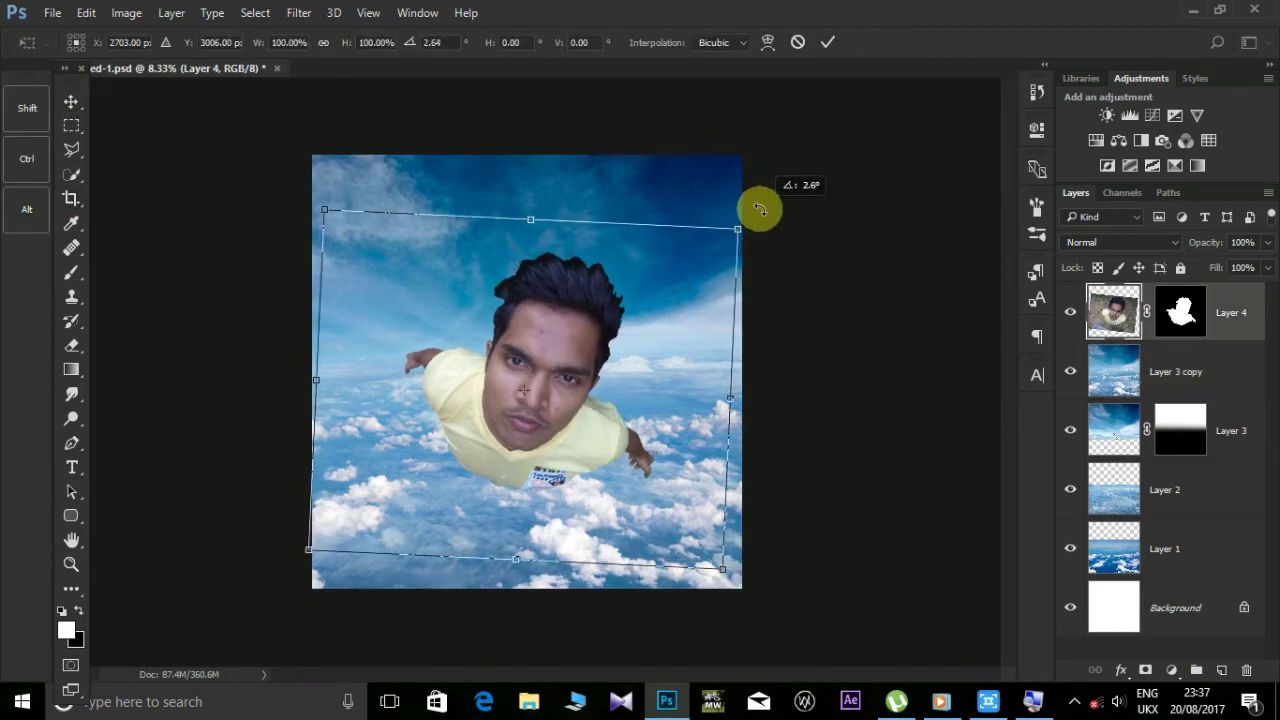
pyautogui.click(1190, 370)
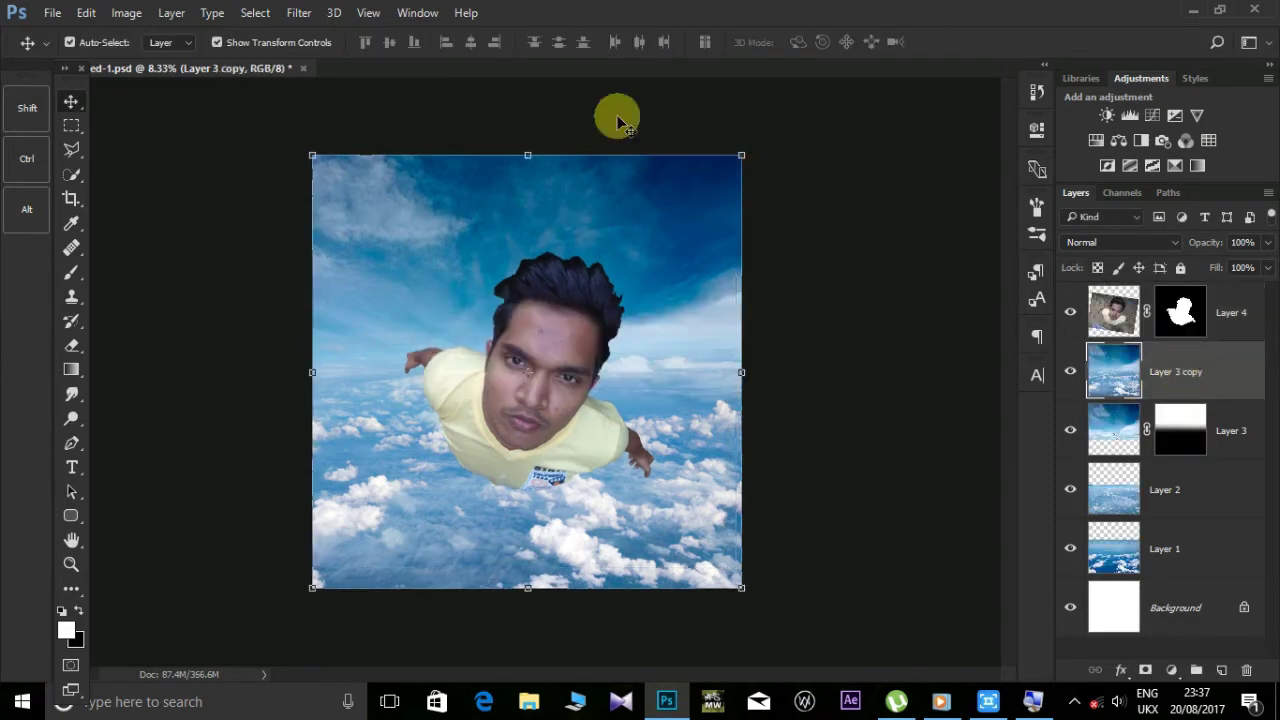
# - Start a Path Blur on Layer 3 copy with curved paths to the upper right, lower right and bottom-left
pyautogui.click(300, 14)
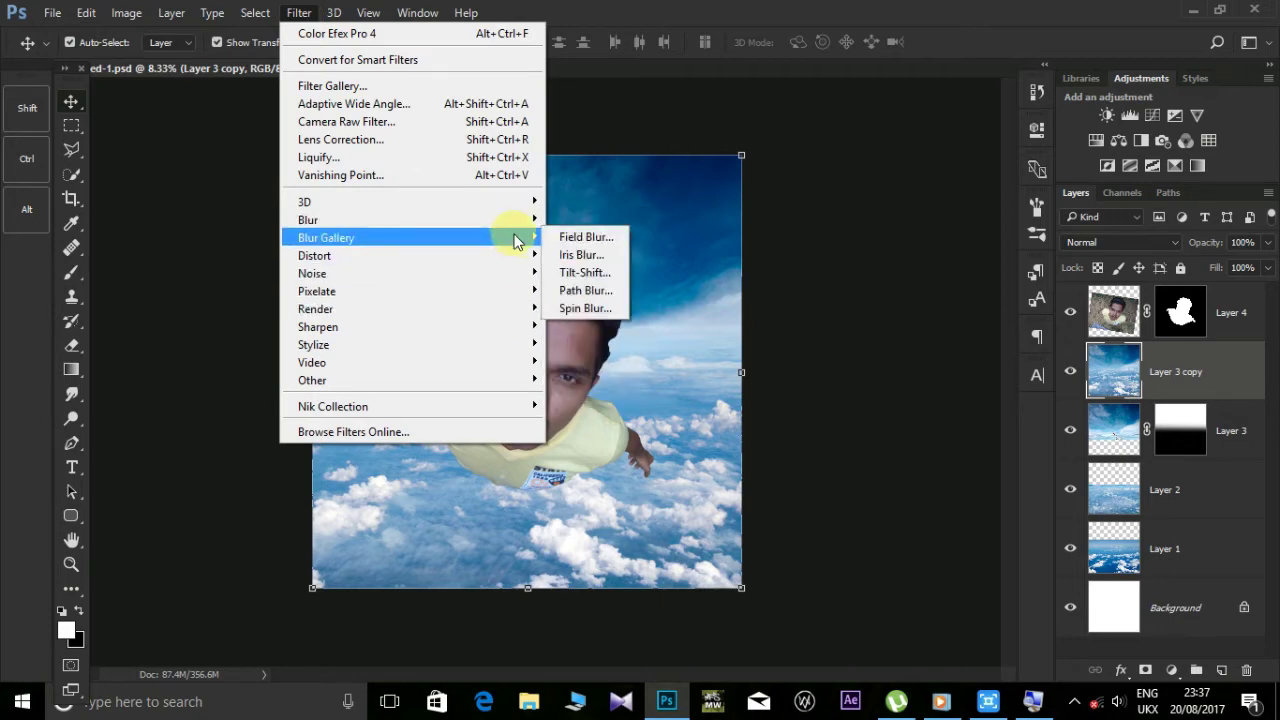
pyautogui.moveTo(70, 190)
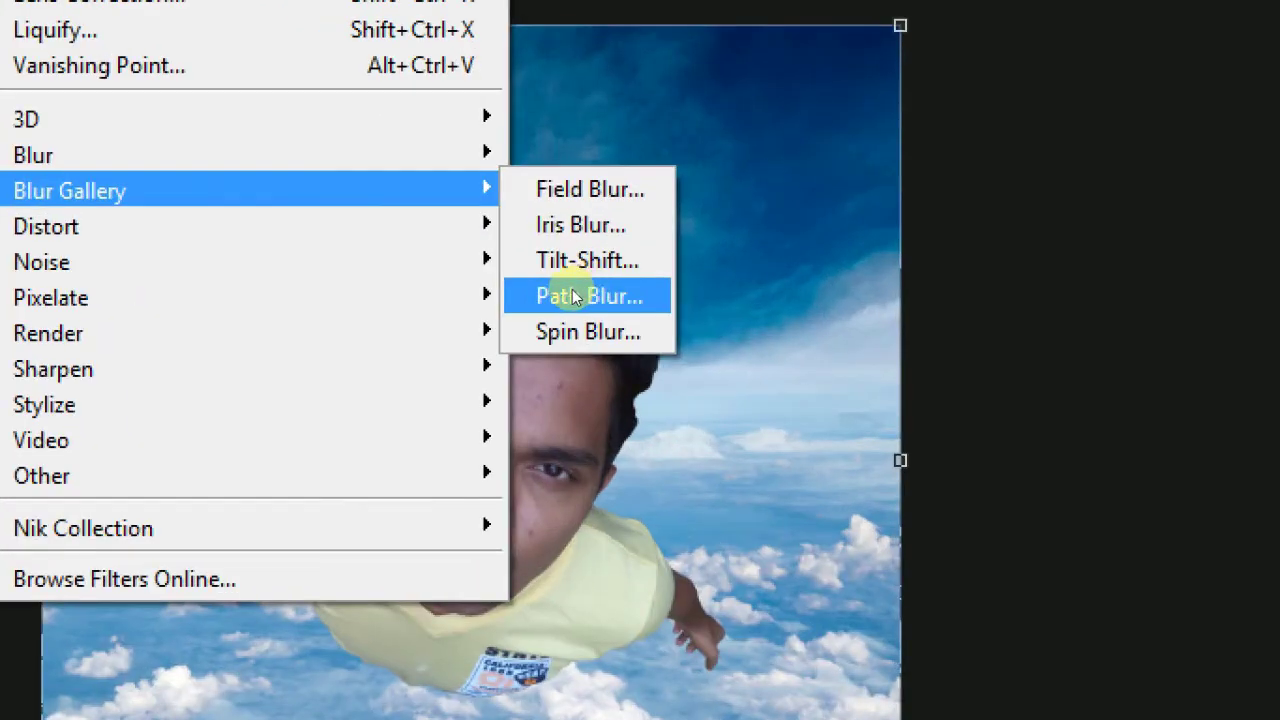
pyautogui.click(588, 290)
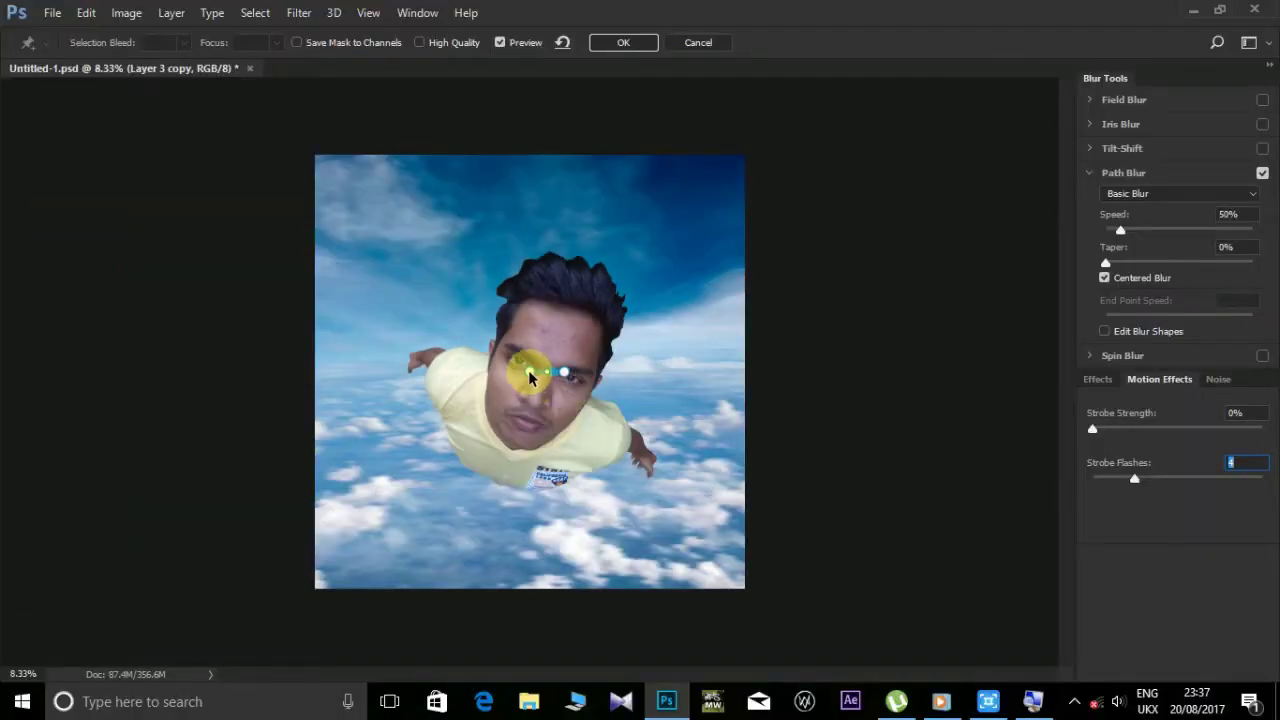
pyautogui.moveTo(549, 383); pyautogui.dragTo(750, 196)
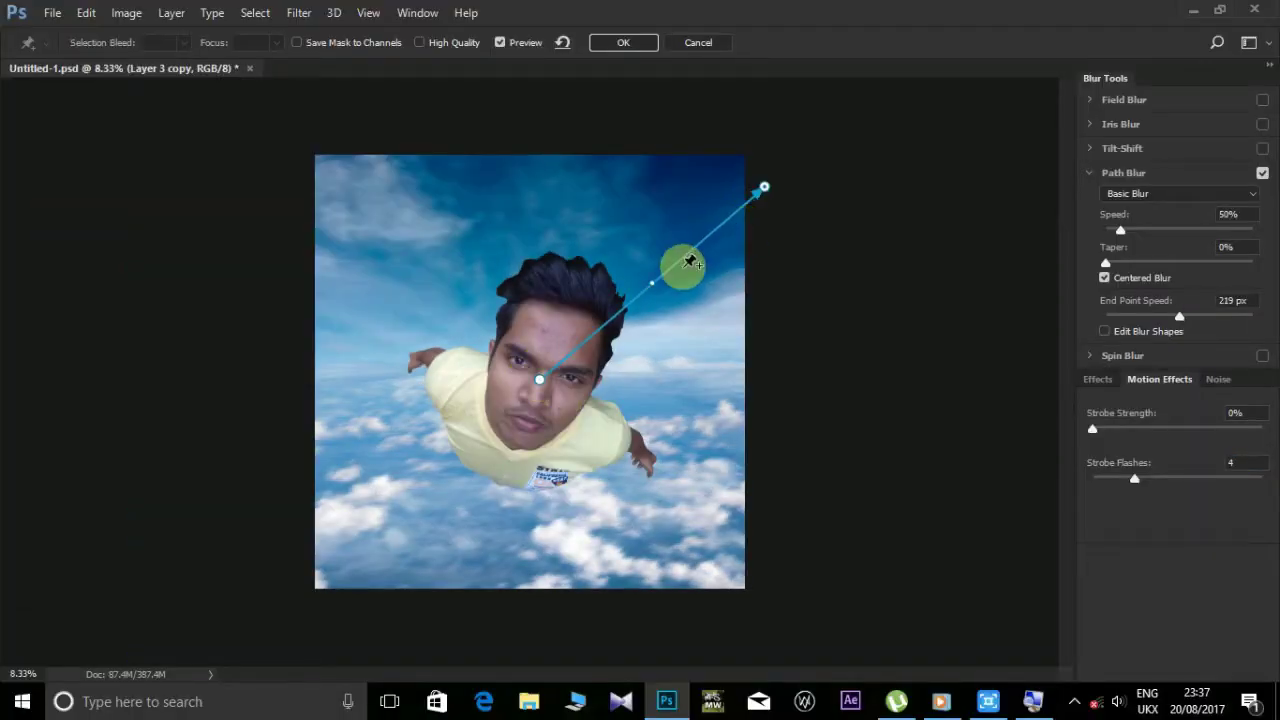
pyautogui.moveTo(650, 290); pyautogui.dragTo(639, 263)
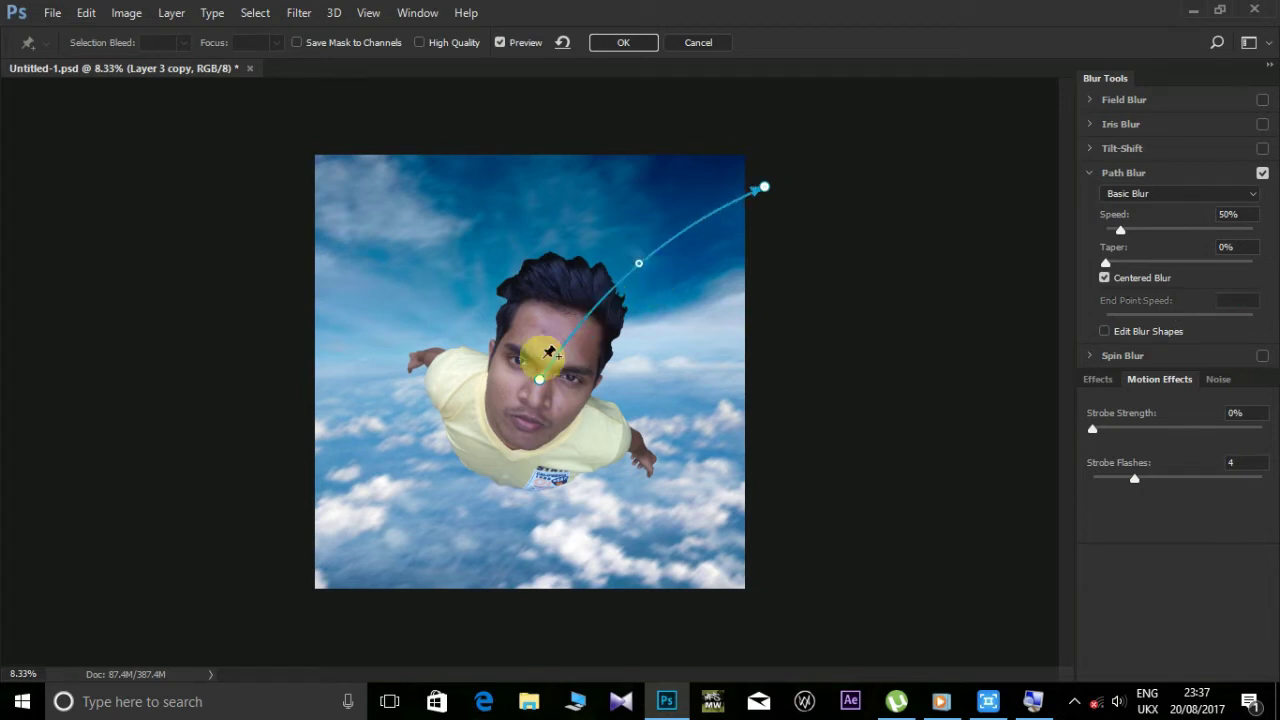
pyautogui.moveTo(539, 379); pyautogui.dragTo(294, 146)
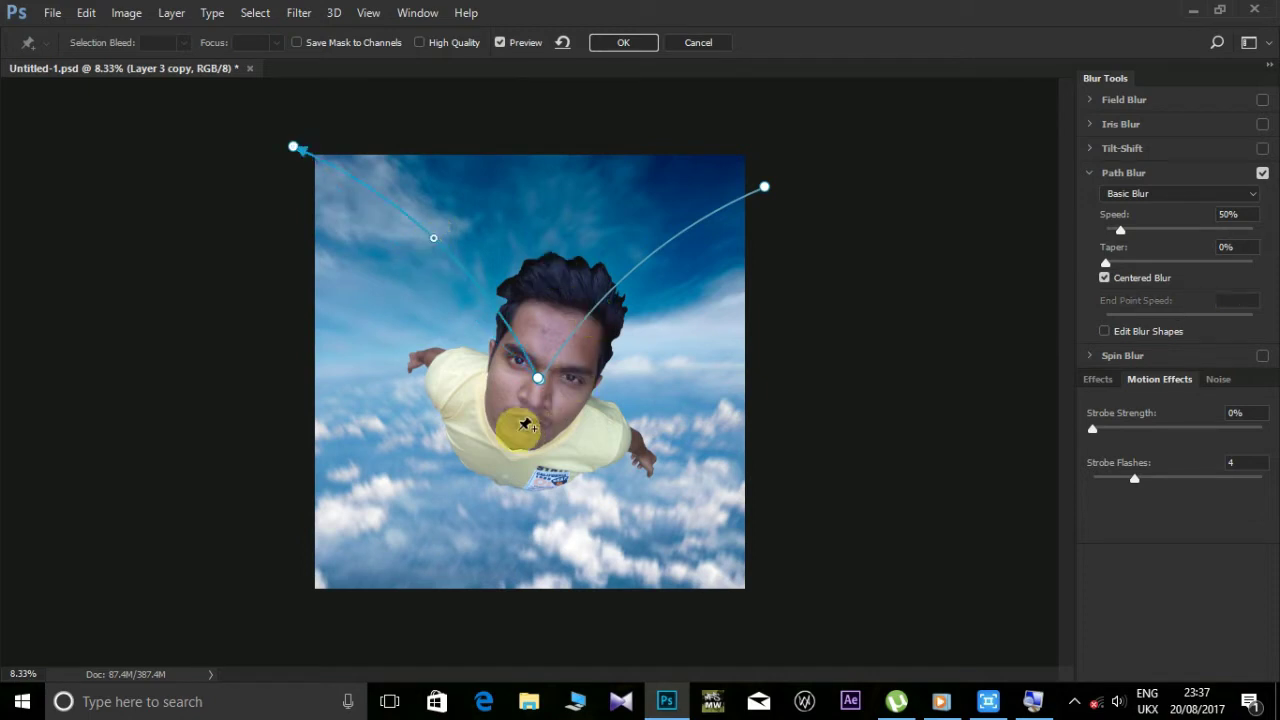
pyautogui.moveTo(522, 428)
pyautogui.mouseDown()
pyautogui.moveTo(553, 429)
pyautogui.moveTo(537, 392)
pyautogui.moveTo(761, 595)
pyautogui.mouseUp()
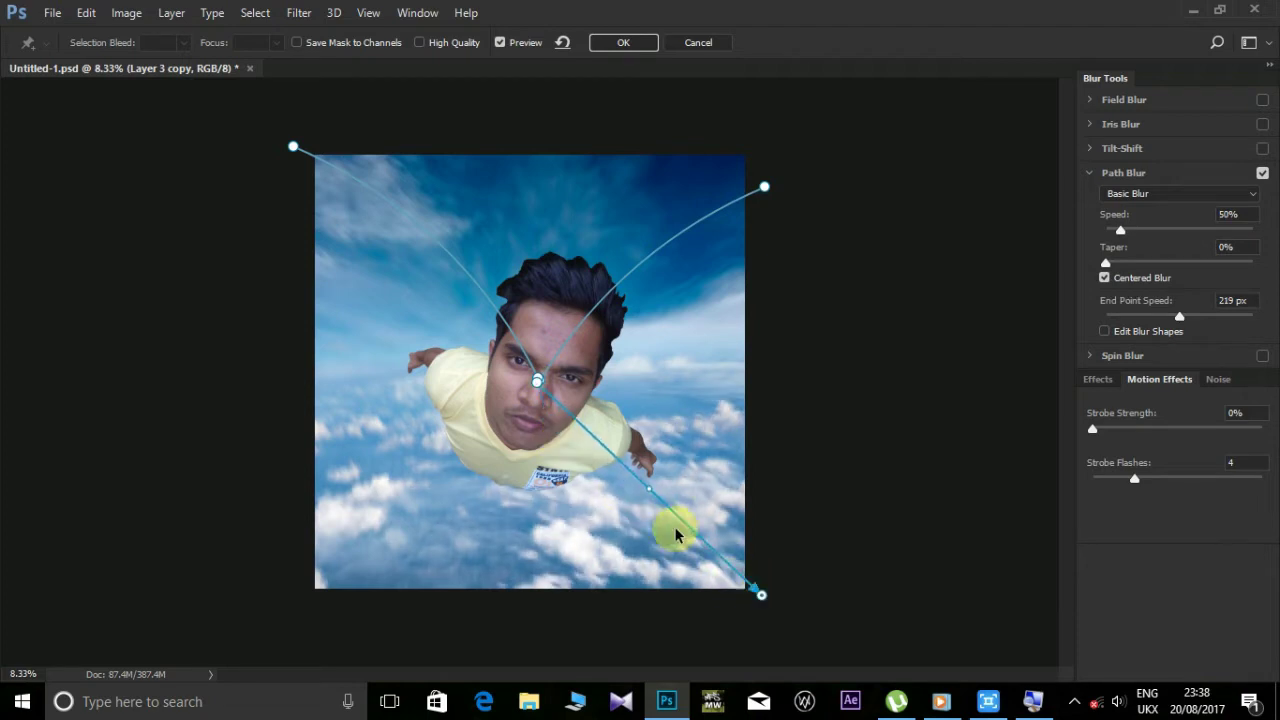
pyautogui.moveTo(649, 489); pyautogui.dragTo(633, 508)
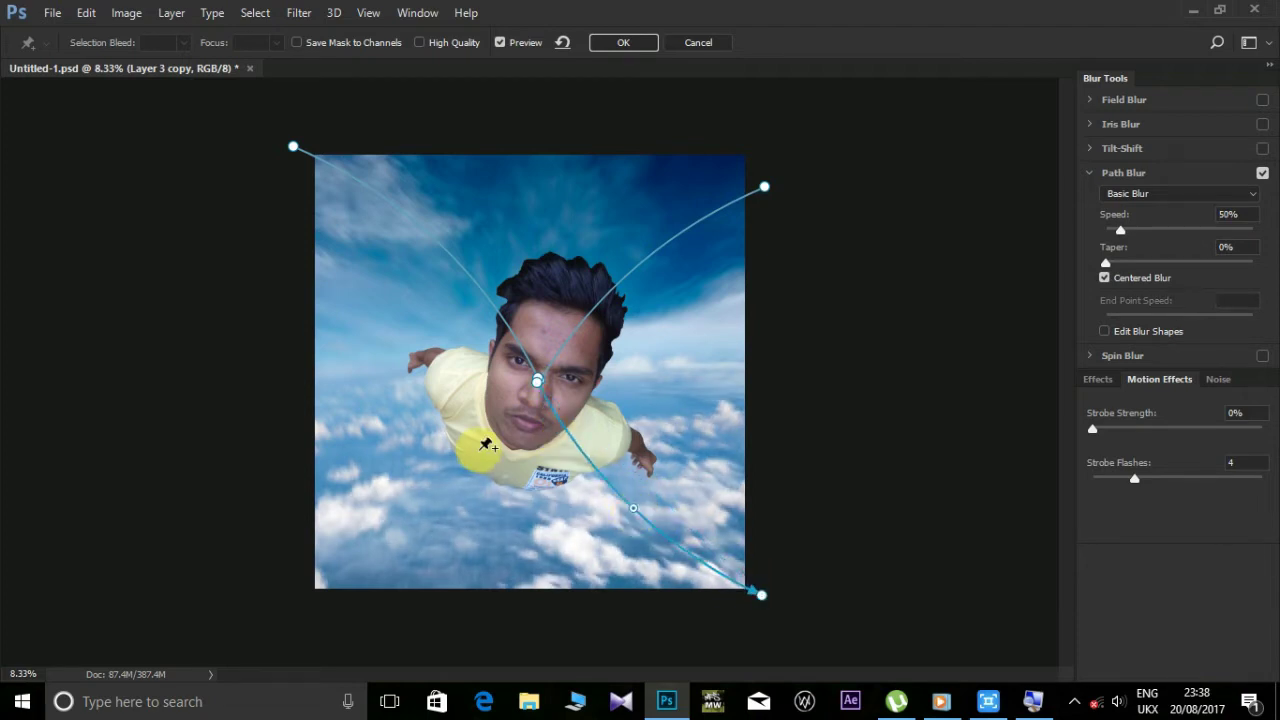
pyautogui.moveTo(513, 450); pyautogui.dragTo(535, 380)
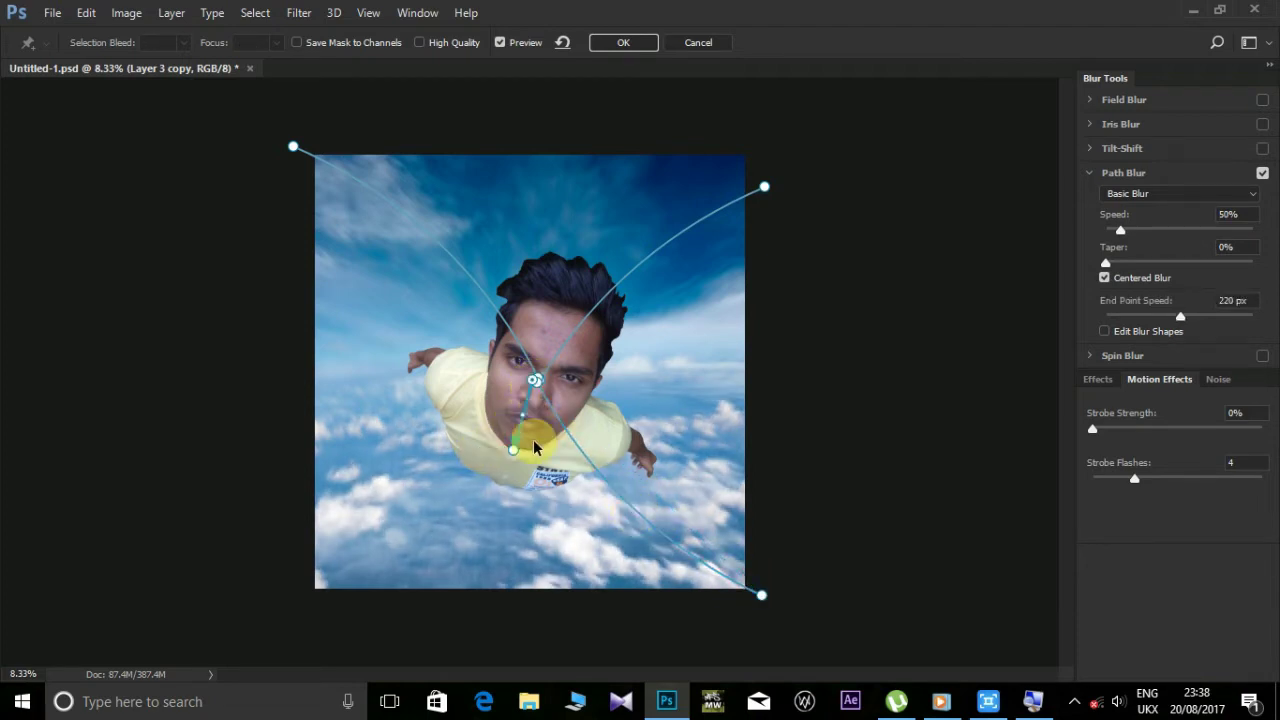
pyautogui.moveTo(513, 450); pyautogui.dragTo(305, 600)
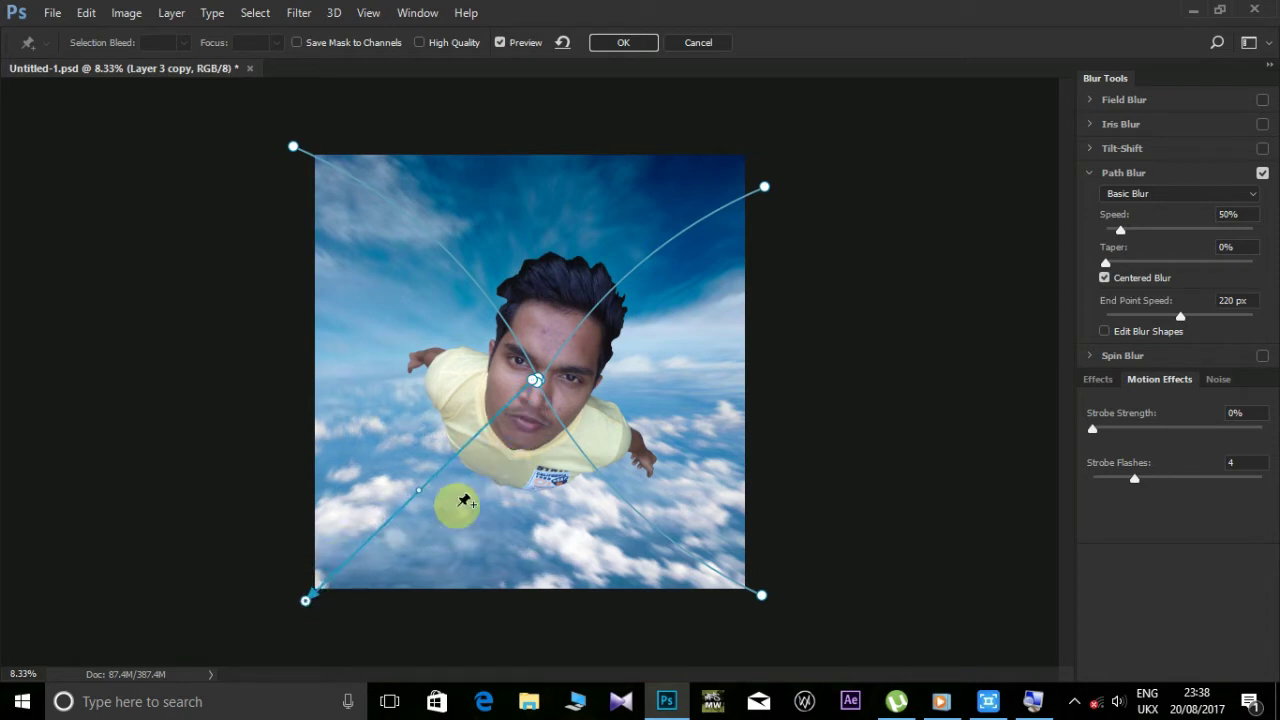
pyautogui.moveTo(418, 490); pyautogui.dragTo(434, 500)
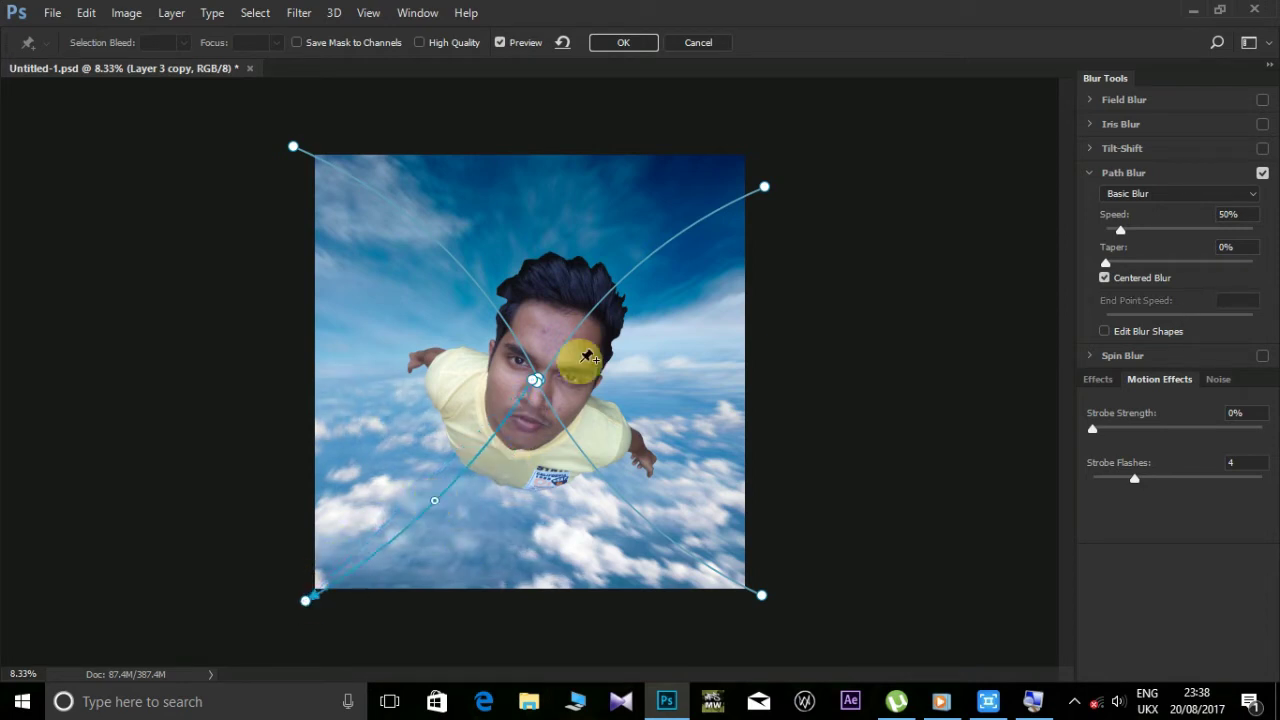
# - Add upward, left, right and downward blur paths from the face, extending past the image edges
pyautogui.moveTo(576, 335)
pyautogui.mouseDown()
pyautogui.moveTo(537, 381)
pyautogui.moveTo(538, 130)
pyautogui.mouseUp()
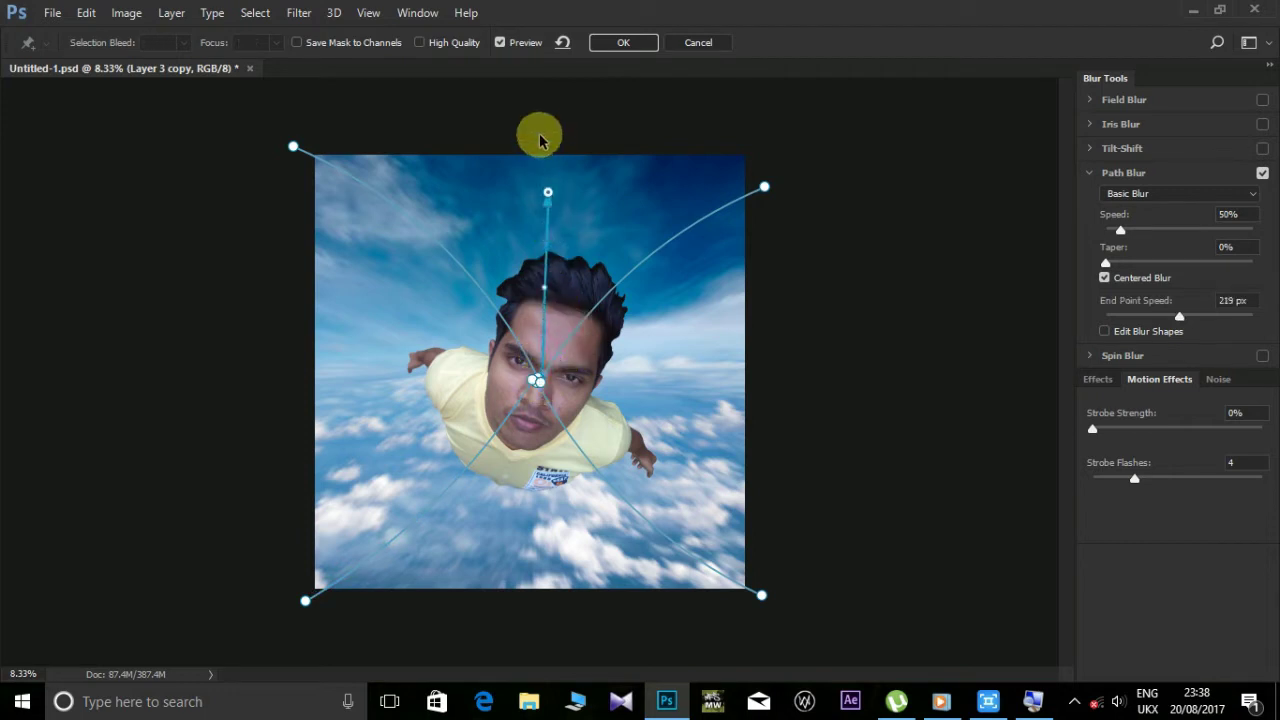
pyautogui.click(431, 375)
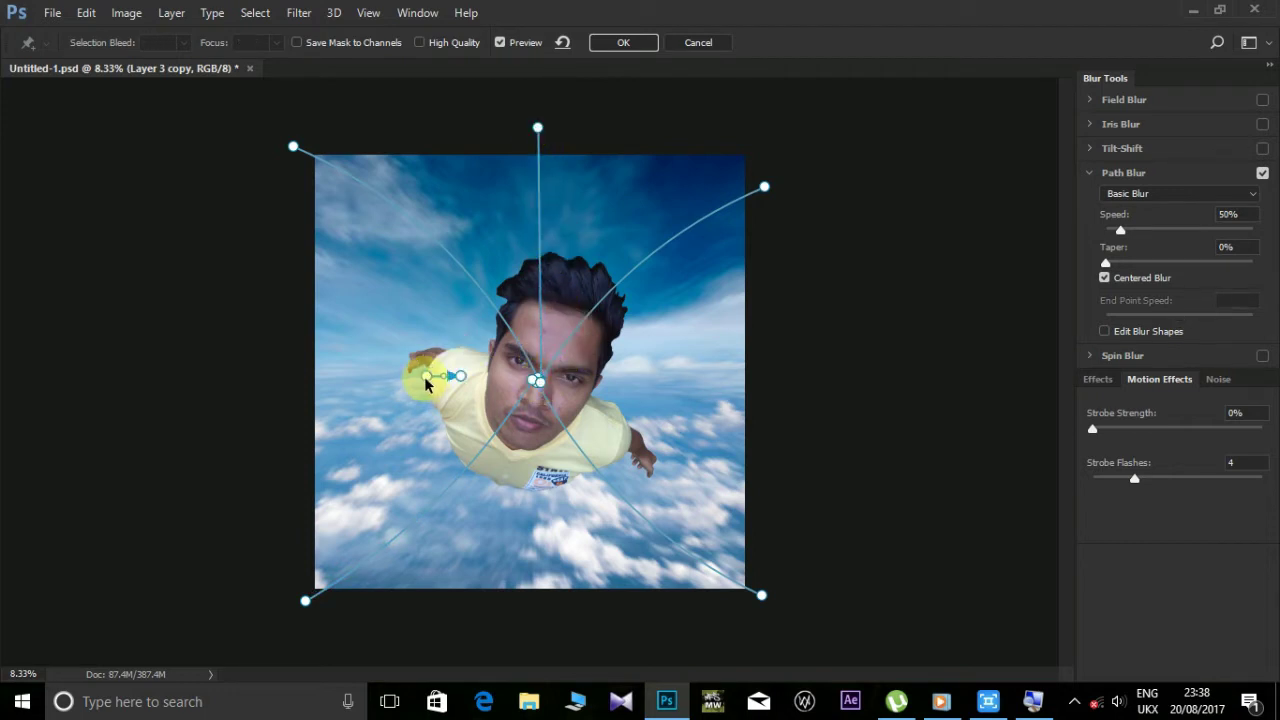
pyautogui.moveTo(426, 376); pyautogui.dragTo(535, 380)
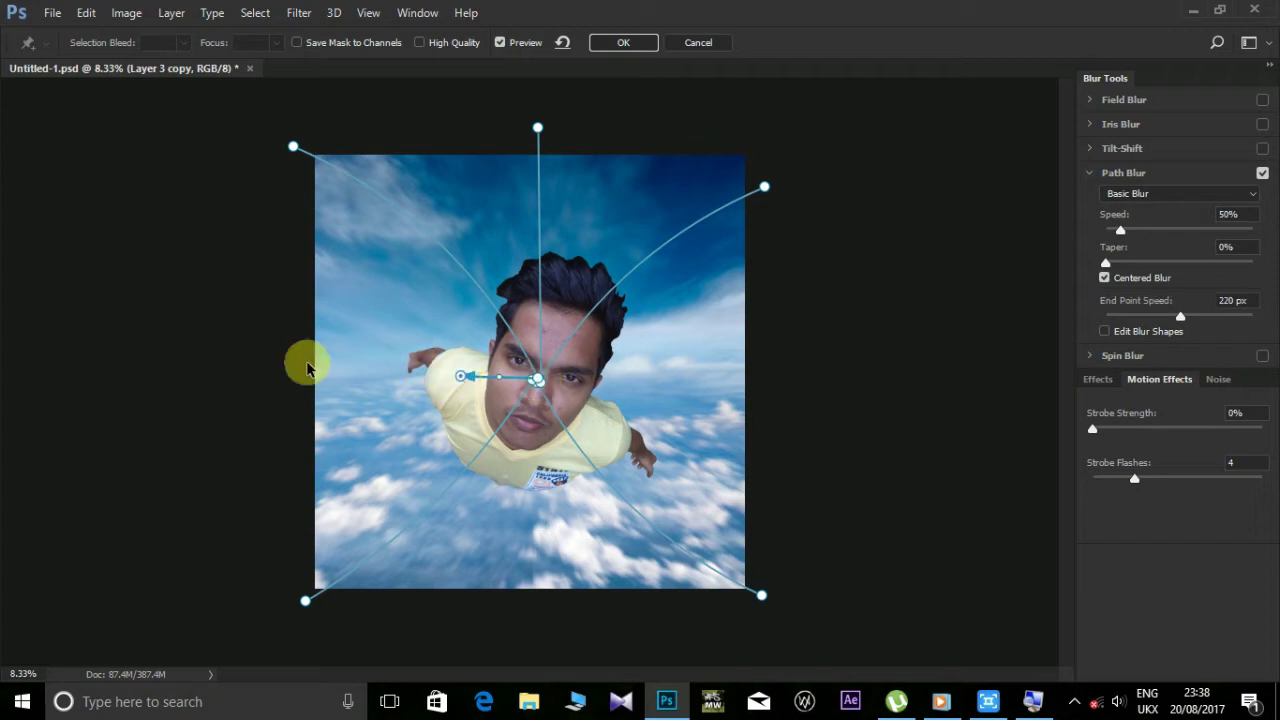
pyautogui.moveTo(307, 368); pyautogui.dragTo(282, 380)
pyautogui.click(630, 380)
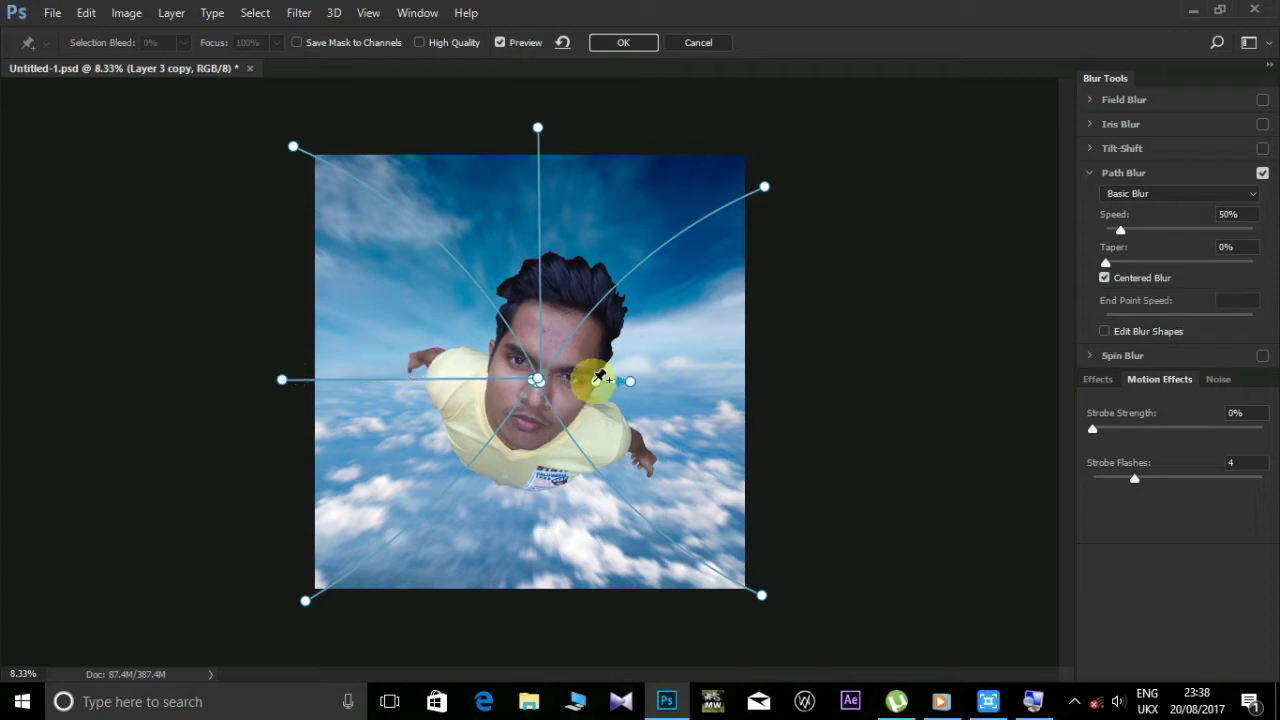
pyautogui.click(539, 380)
pyautogui.moveTo(630, 381); pyautogui.dragTo(798, 382)
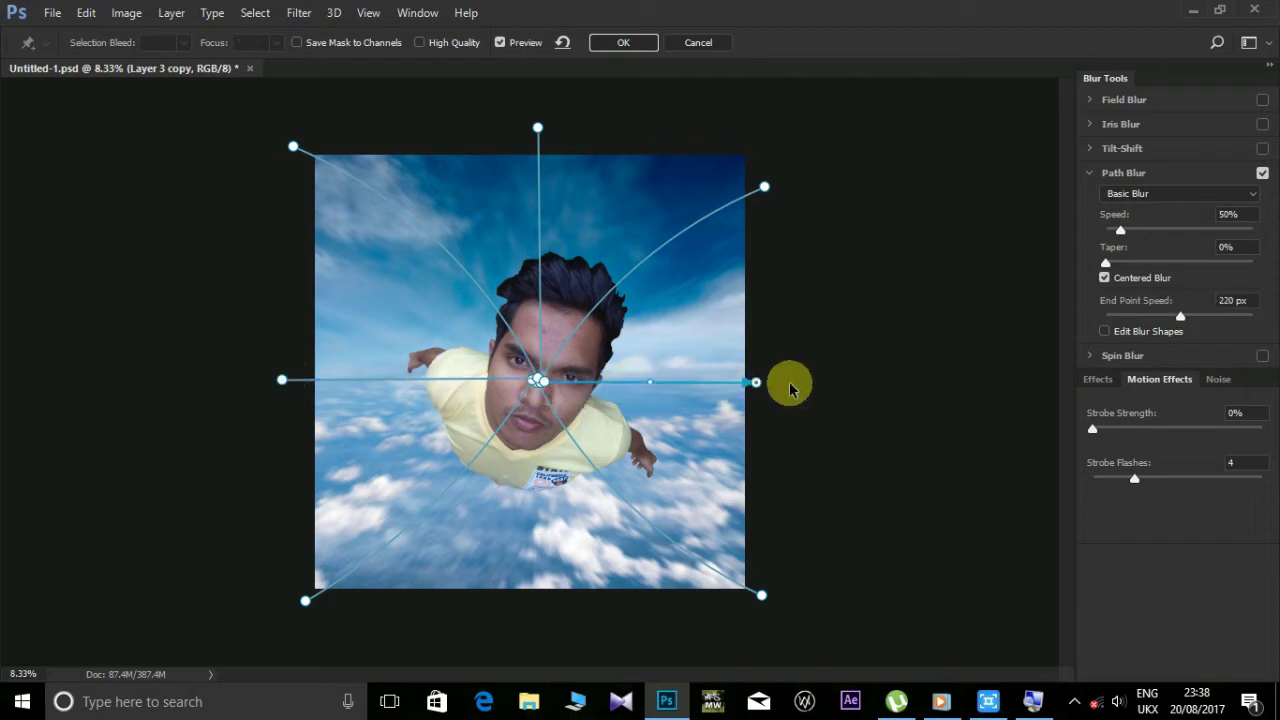
pyautogui.click(536, 456)
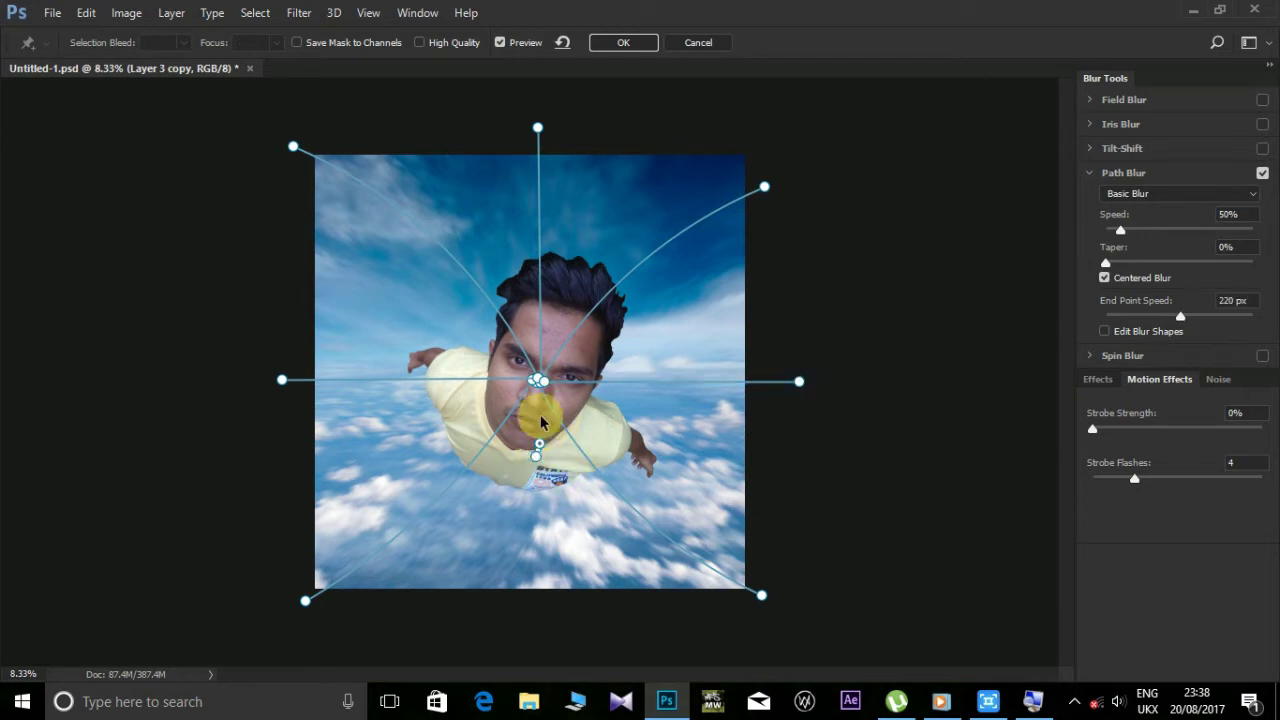
pyautogui.click(539, 382)
pyautogui.moveTo(540, 392); pyautogui.dragTo(528, 612)
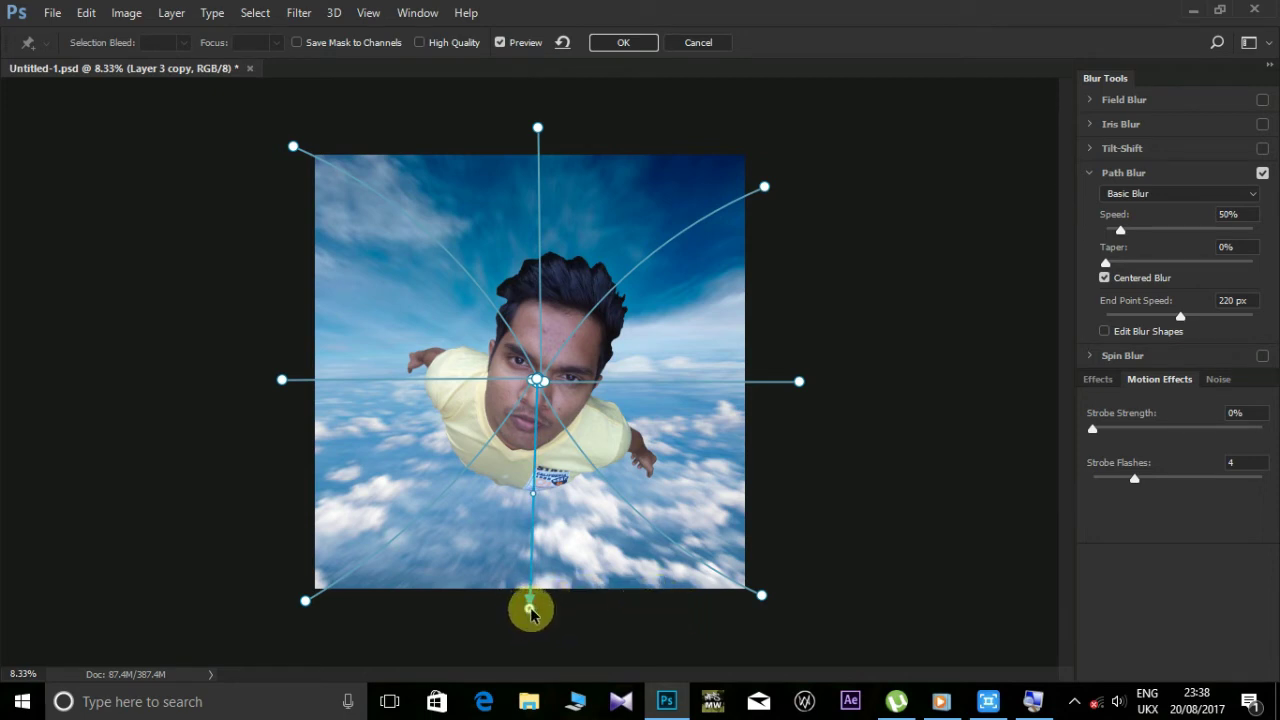
pyautogui.moveTo(530, 610); pyautogui.dragTo(534, 625)
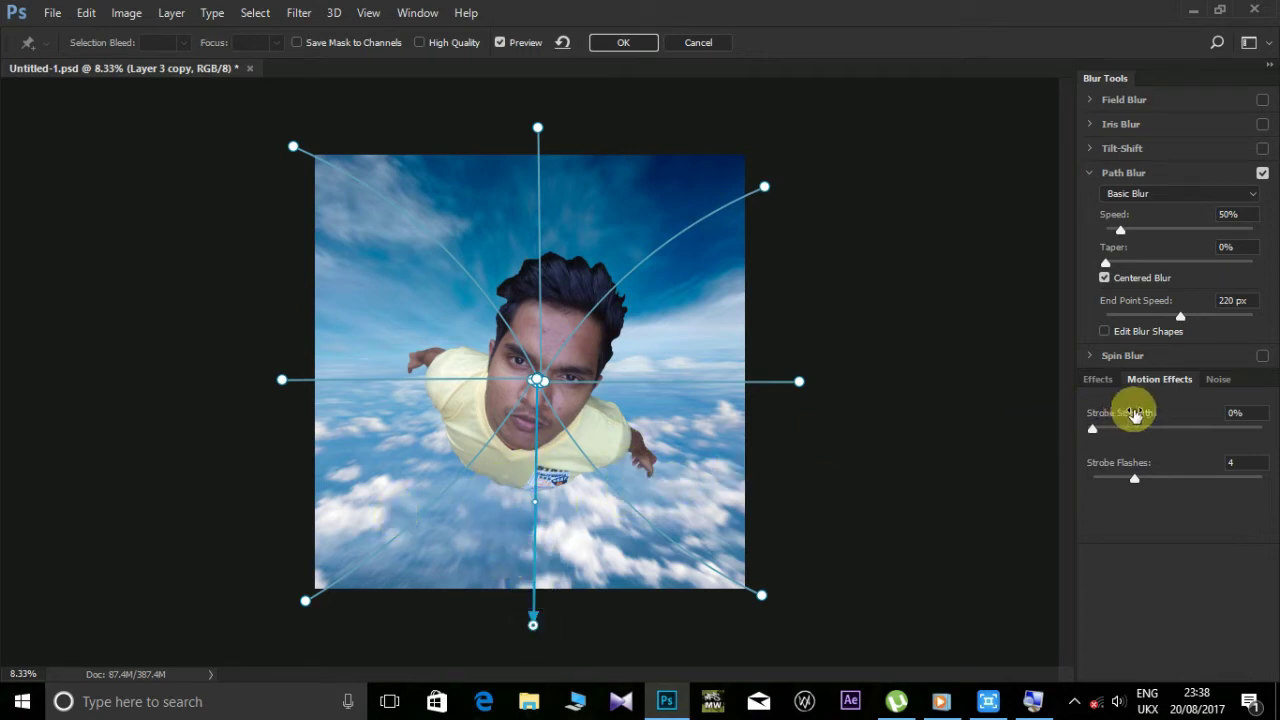
# - Set Strobe Strength to 10%, curve the two bottom-corner streaks and apply the Path Blur
pyautogui.moveTo(1103, 433); pyautogui.dragTo(1109, 430)
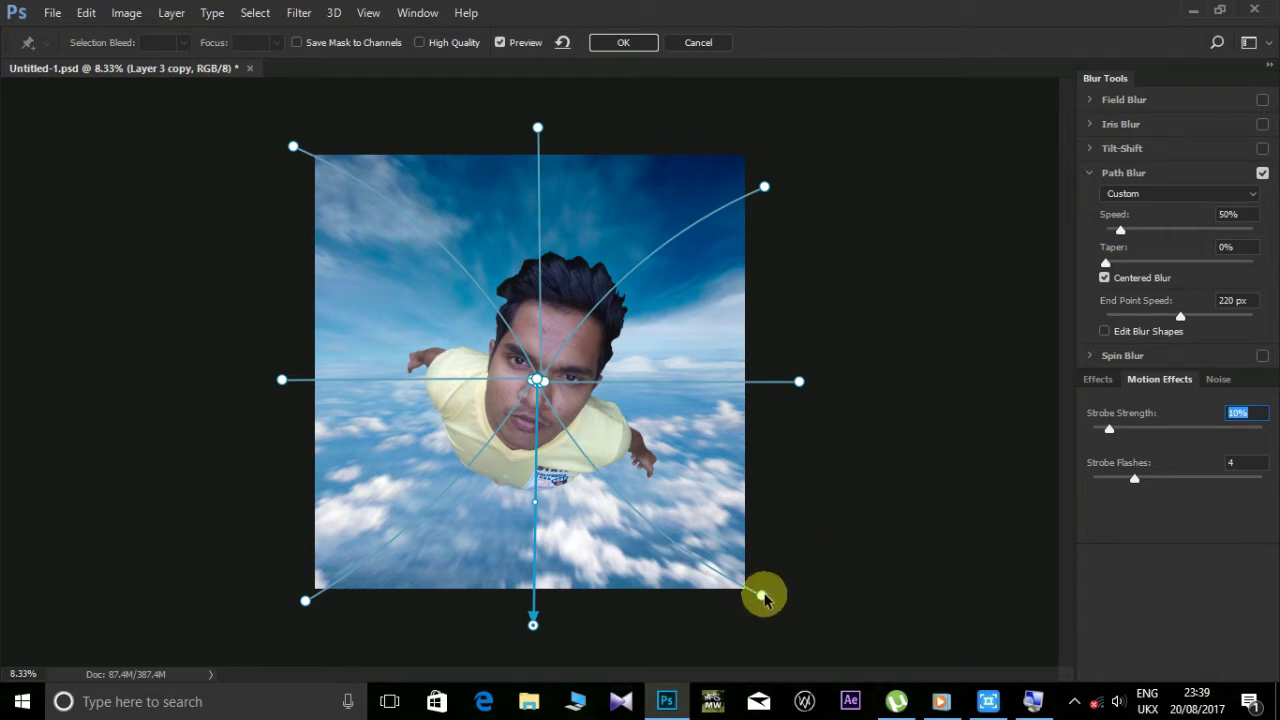
pyautogui.moveTo(762, 597); pyautogui.dragTo(796, 580)
pyautogui.moveTo(742, 538)
pyautogui.mouseDown()
pyautogui.moveTo(634, 508)
pyautogui.moveTo(650, 505)
pyautogui.mouseUp()
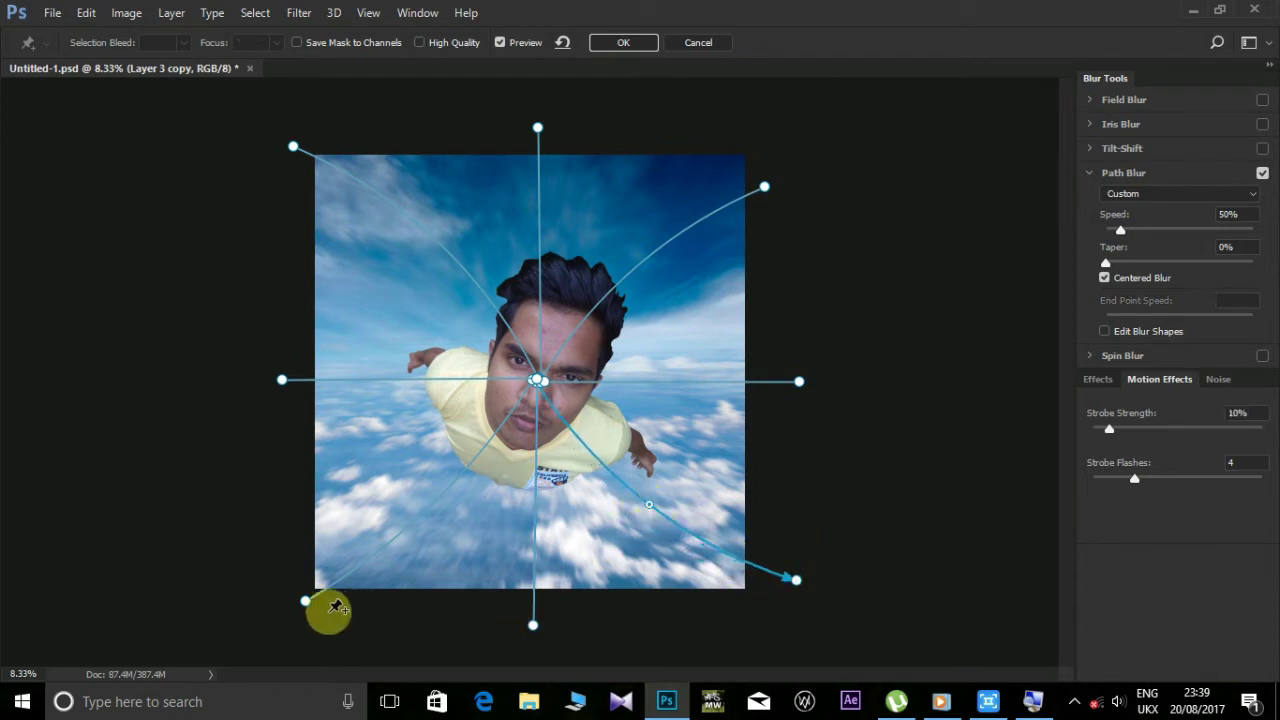
pyautogui.moveTo(305, 602); pyautogui.dragTo(291, 579)
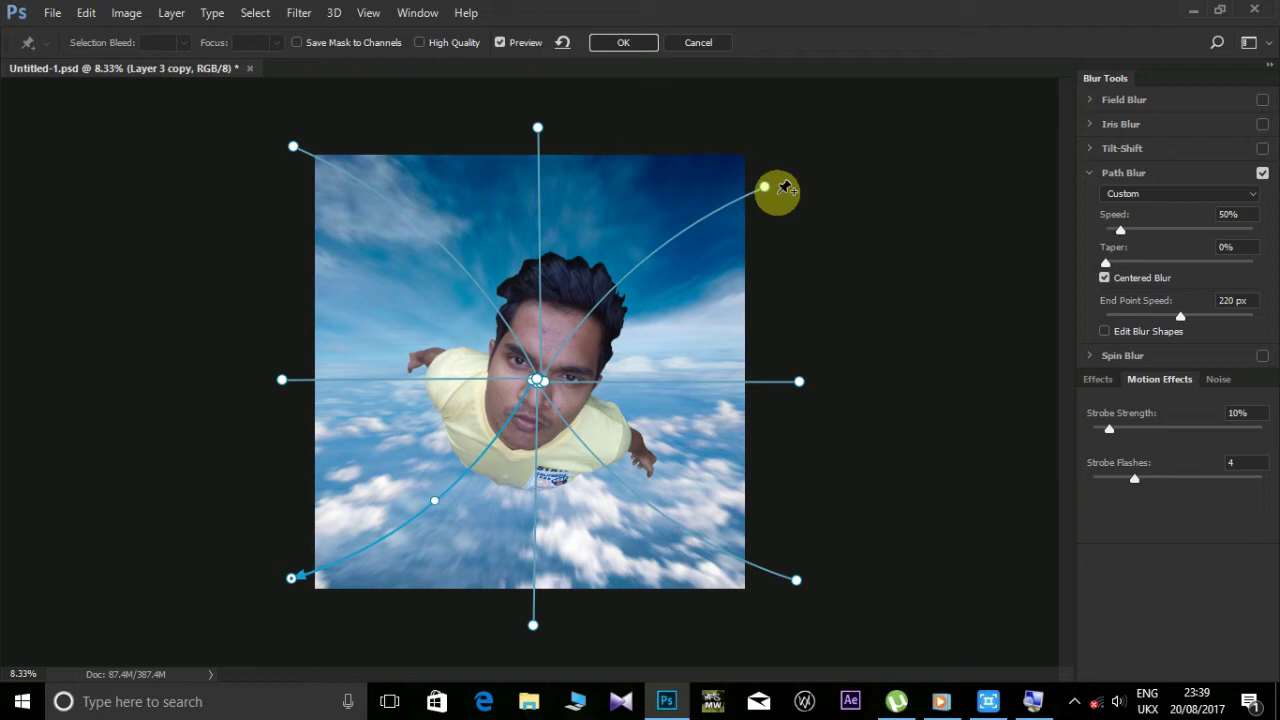
pyautogui.click(636, 46)
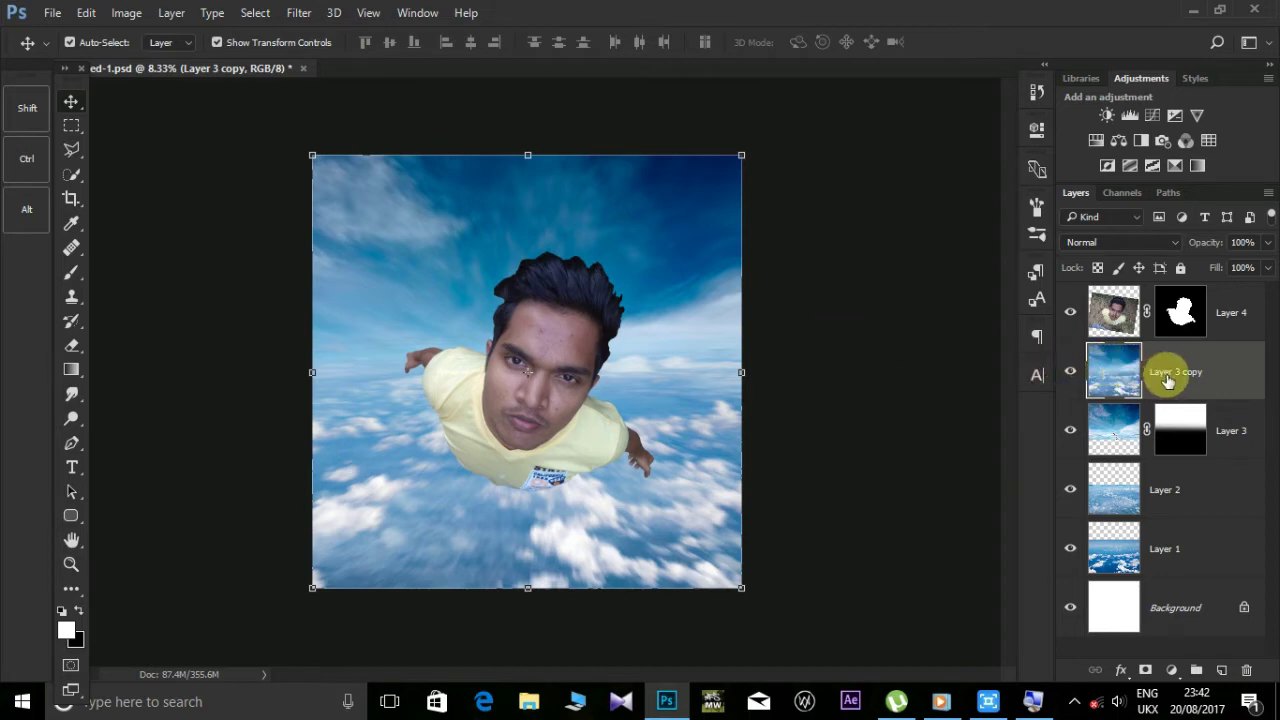
# - Launch Nik Collection's Color Efex Pro 4 from the Filter menu on Layer 3 copy
pyautogui.click(296, 13)
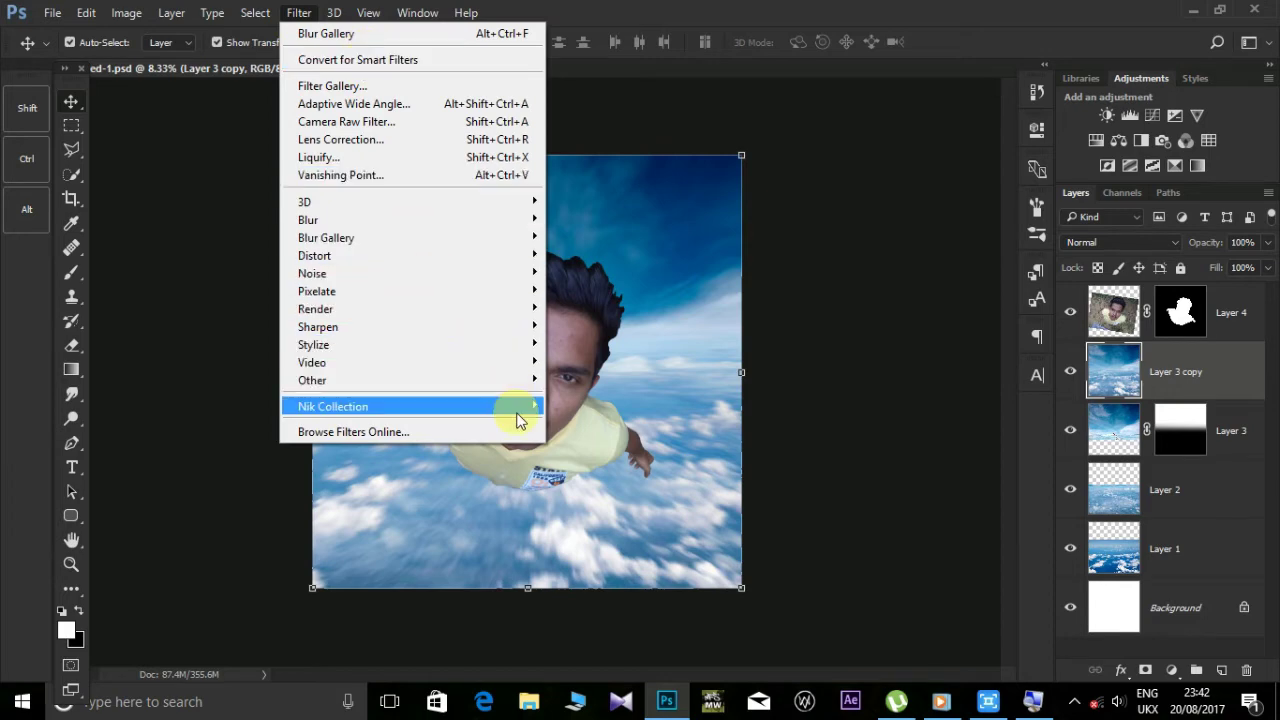
pyautogui.moveTo(70, 389)
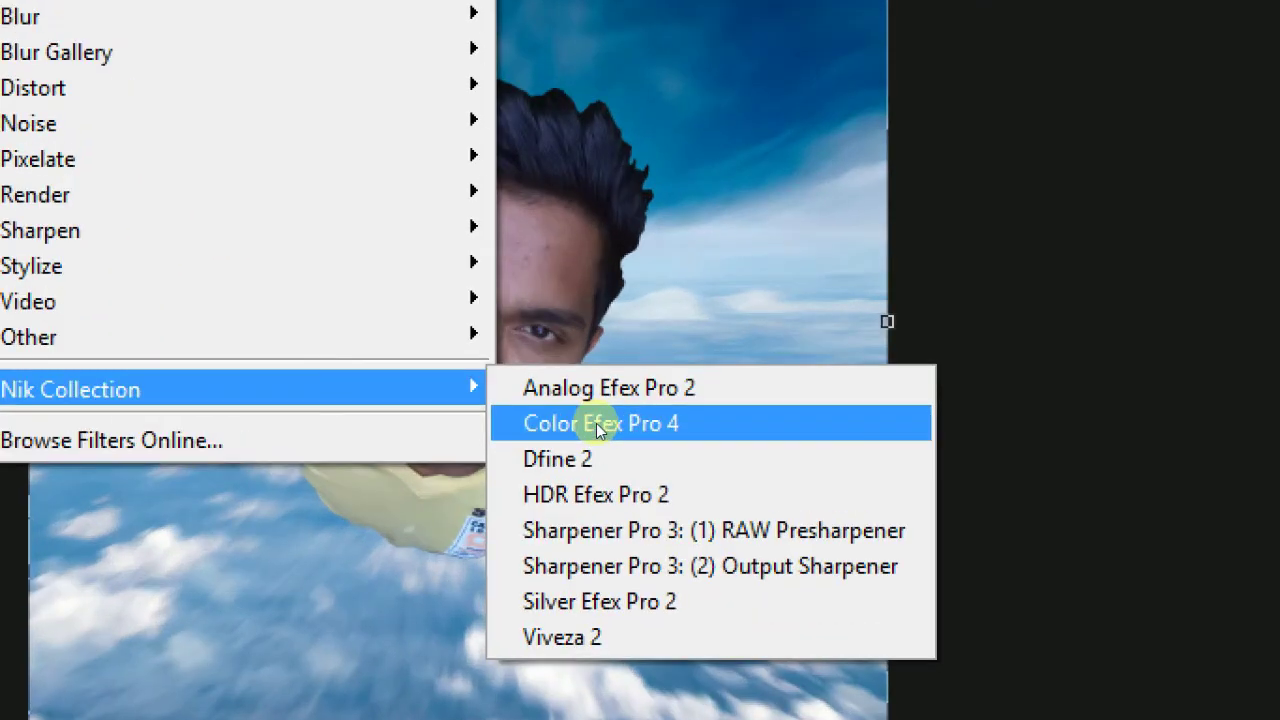
pyautogui.click(599, 424)
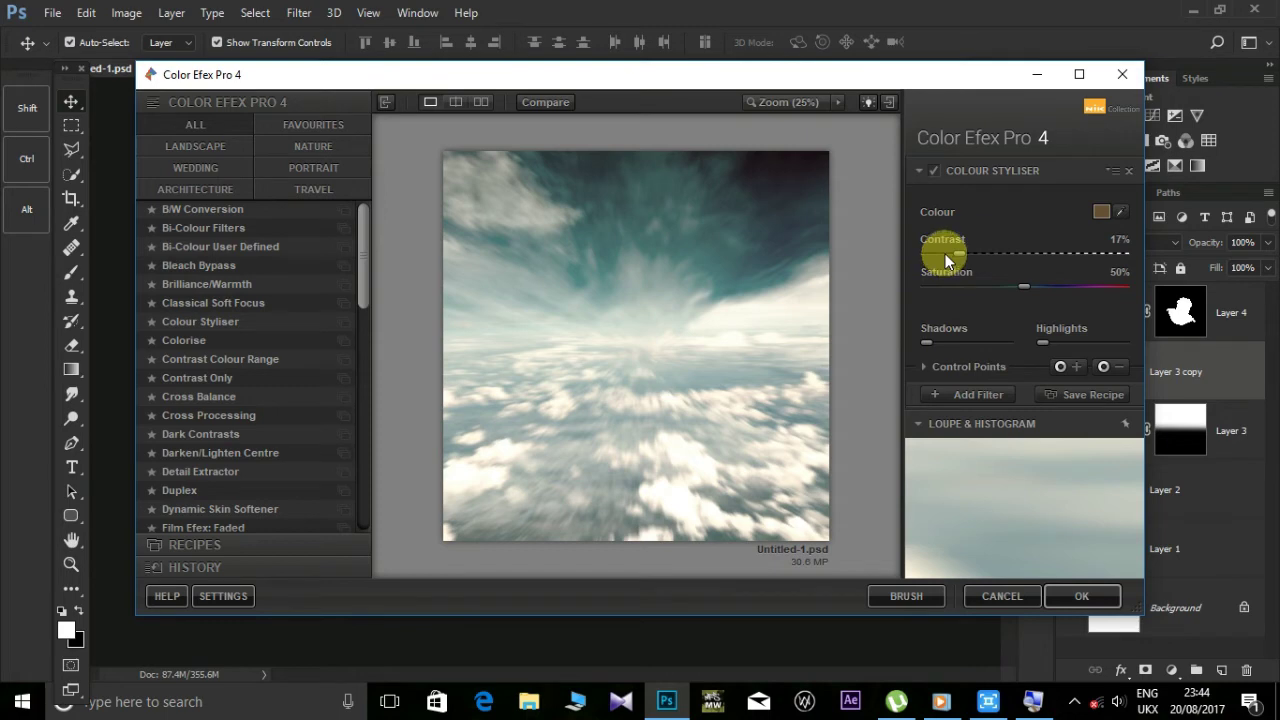
# - Set Colour Styliser contrast to 16% and add Detail Extractor, adjusting its strength, contrast and saturation (-4%)
pyautogui.moveTo(945, 255); pyautogui.dragTo(945, 252)
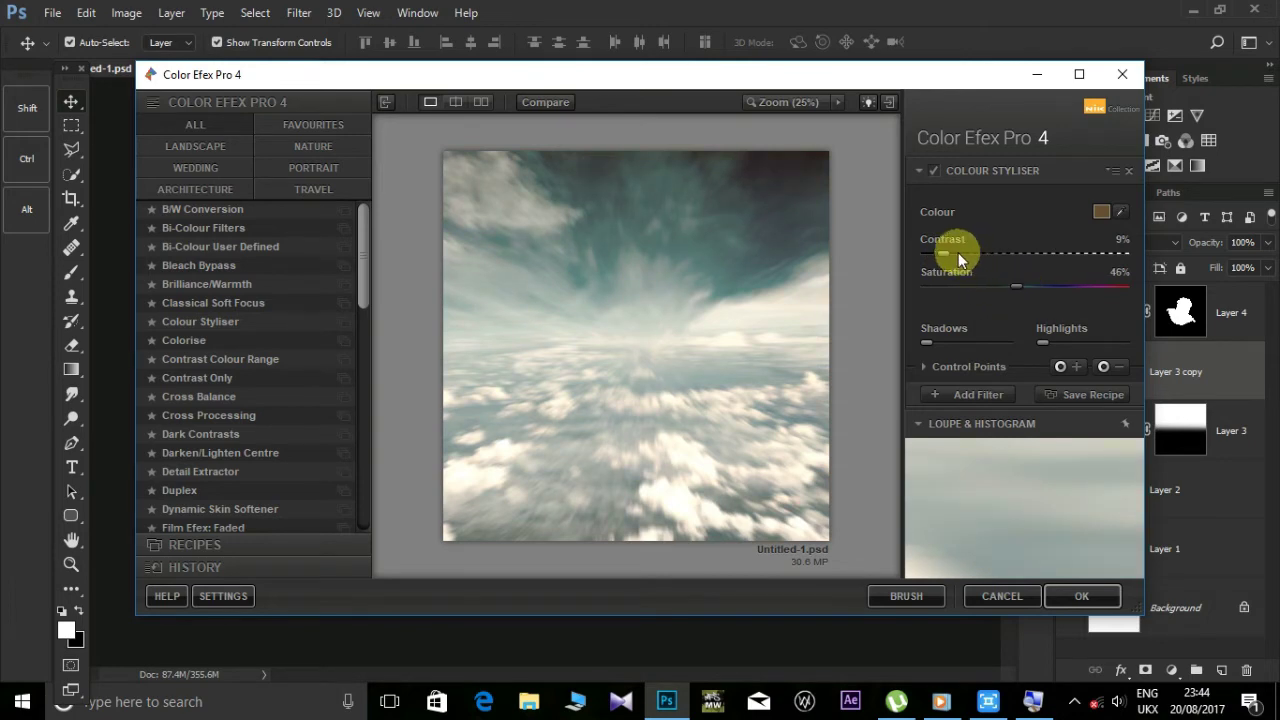
pyautogui.moveTo(958, 252); pyautogui.dragTo(963, 252)
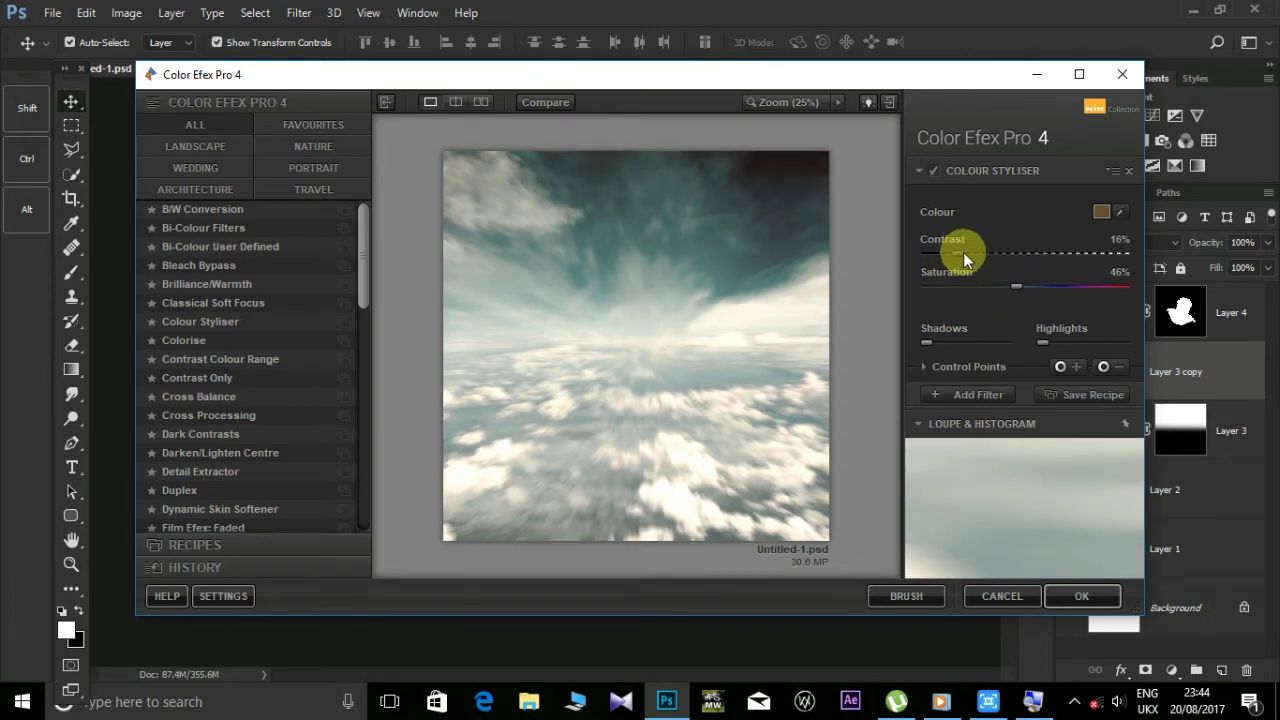
pyautogui.click(968, 395)
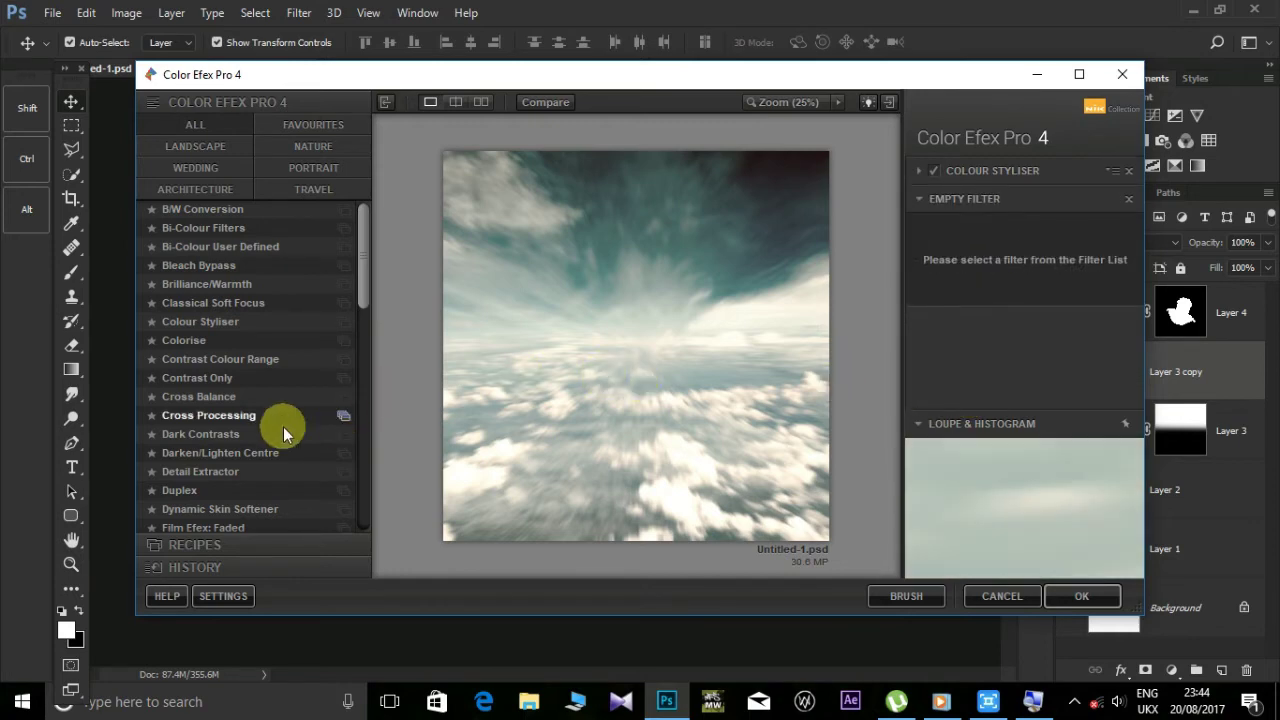
pyautogui.click(236, 467)
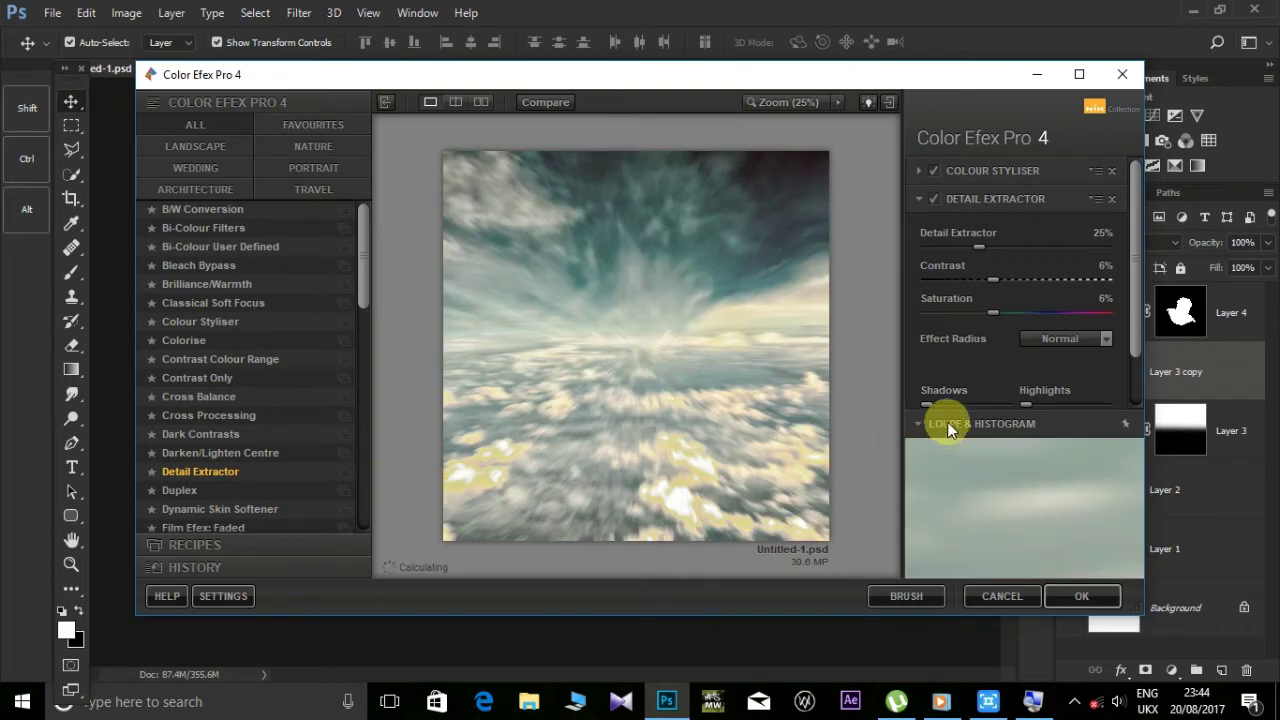
pyautogui.moveTo(961, 249); pyautogui.dragTo(958, 249)
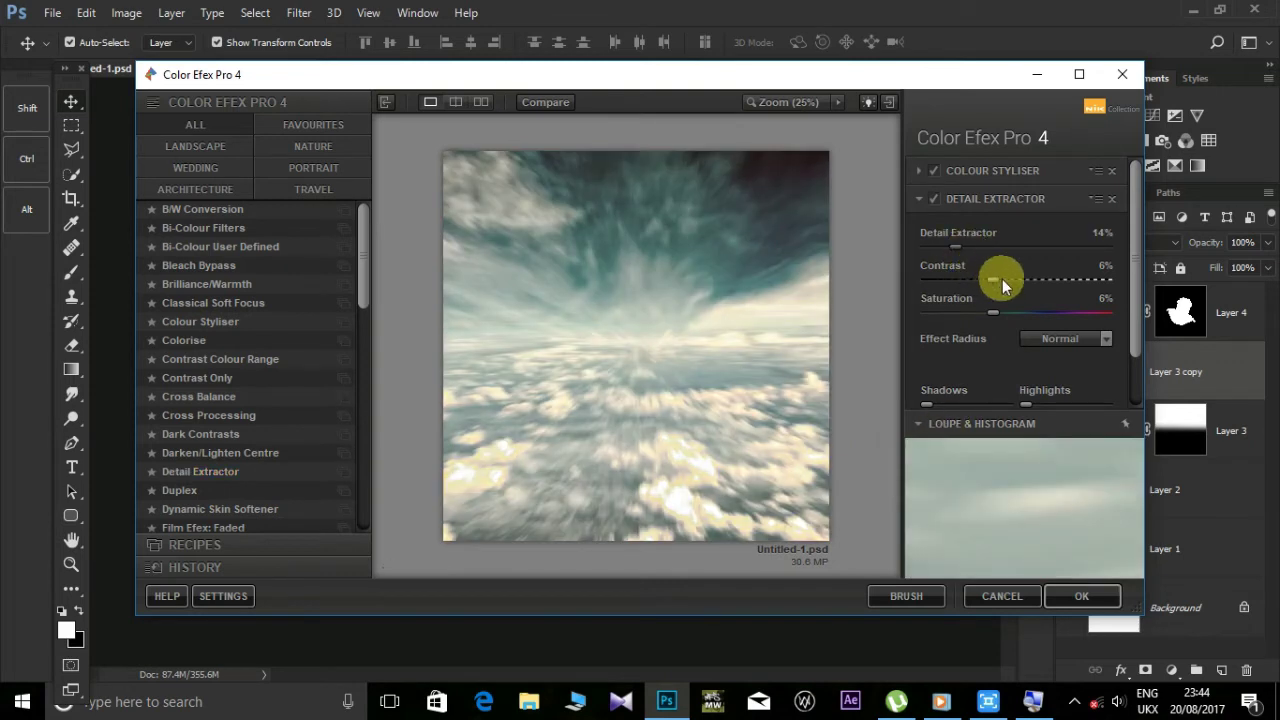
pyautogui.click(1004, 279)
pyautogui.click(1000, 249)
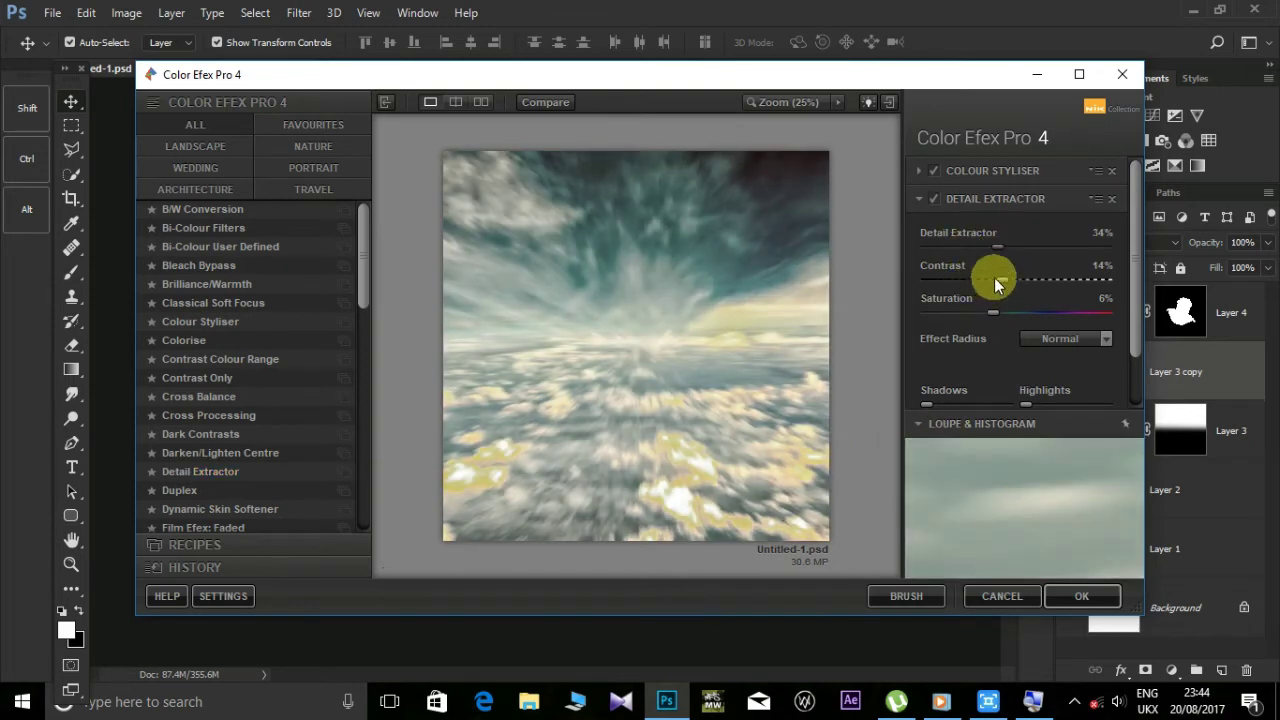
pyautogui.click(1015, 249)
pyautogui.click(985, 286)
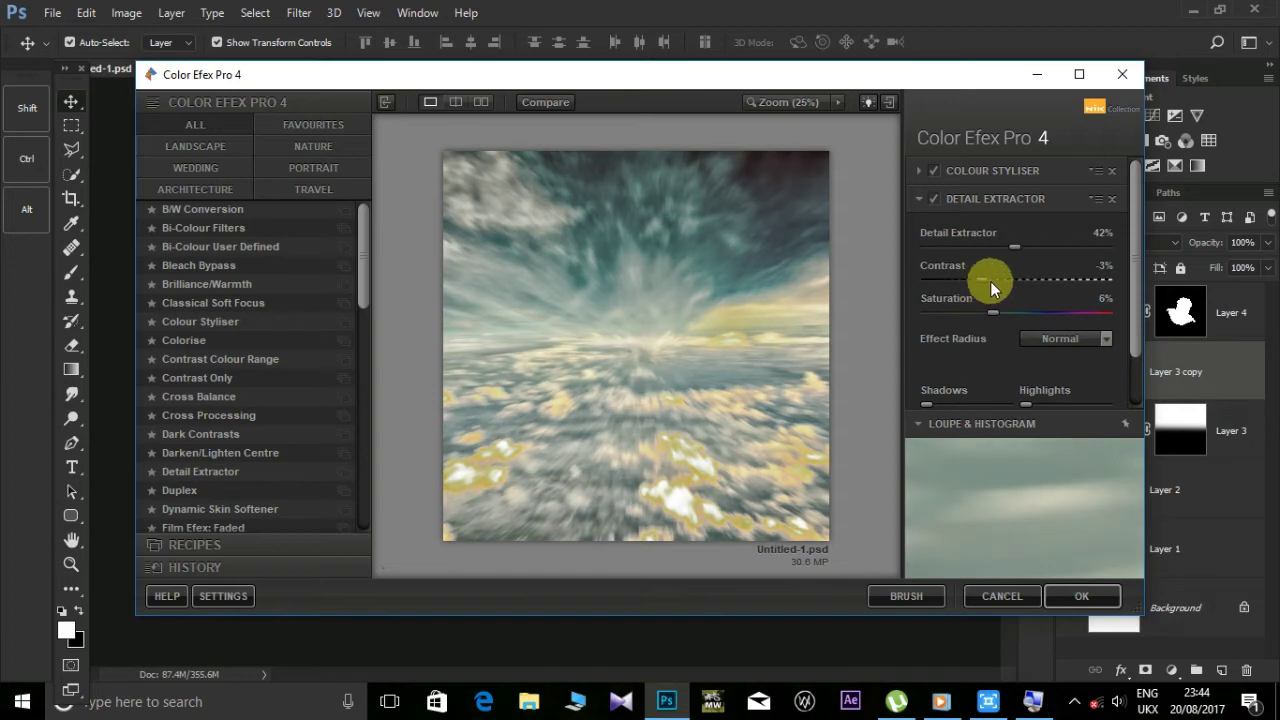
pyautogui.moveTo(989, 326)
pyautogui.mouseDown()
pyautogui.moveTo(943, 309)
pyautogui.moveTo(982, 314)
pyautogui.mouseUp()
pyautogui.click(969, 278)
# - Lower Colour Styliser contrast to 12% and set Detail Extractor to 63% with 21% contrast
pyautogui.click(976, 180)
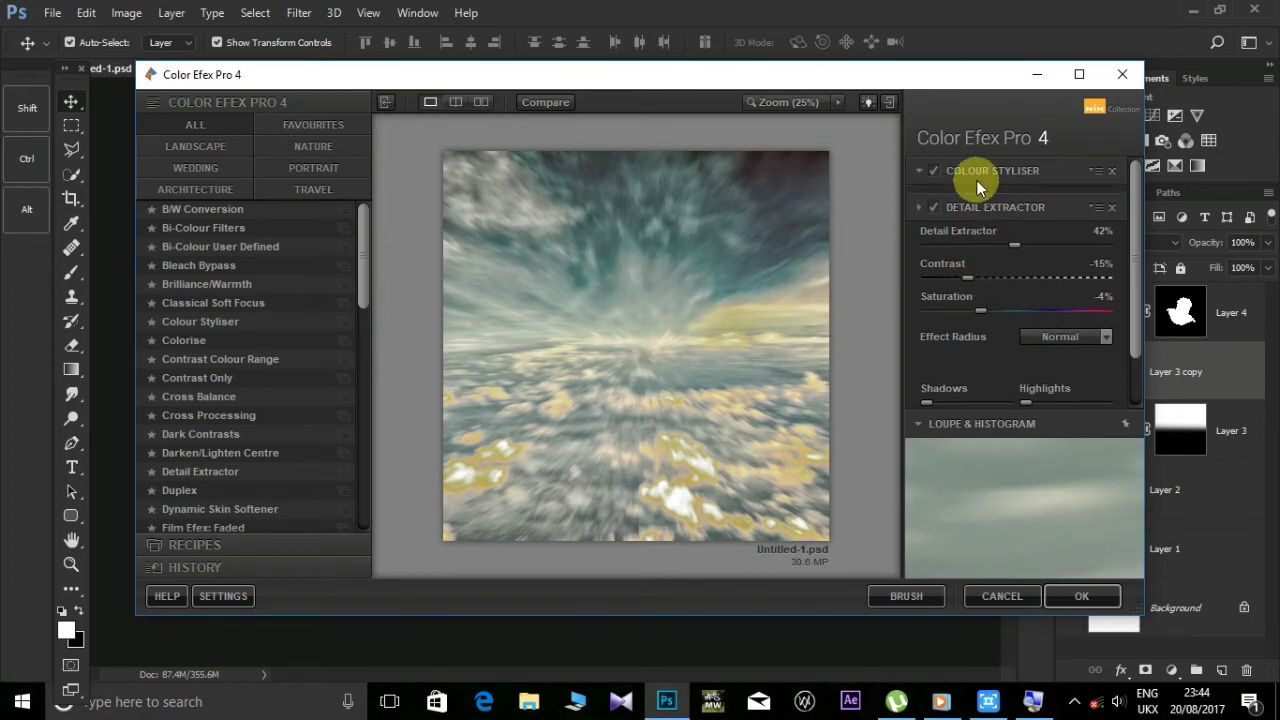
pyautogui.moveTo(946, 255); pyautogui.dragTo(961, 251)
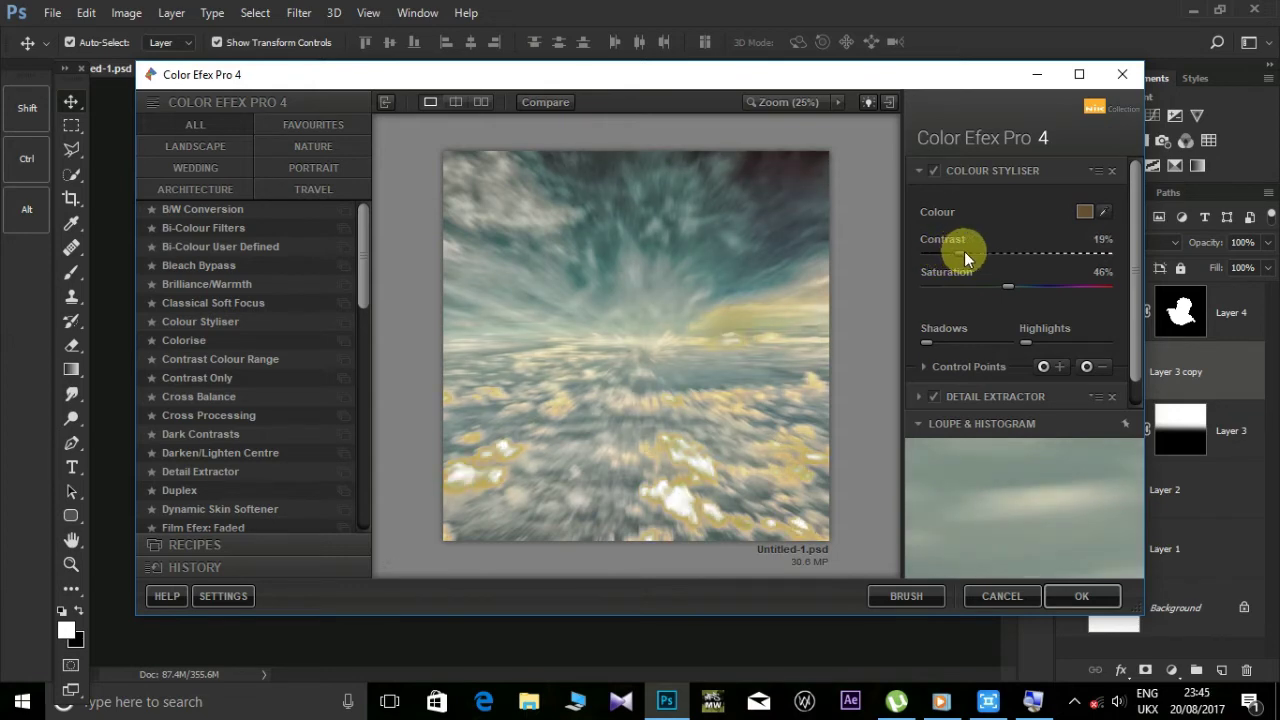
pyautogui.moveTo(954, 255); pyautogui.dragTo(946, 254)
pyautogui.click(988, 396)
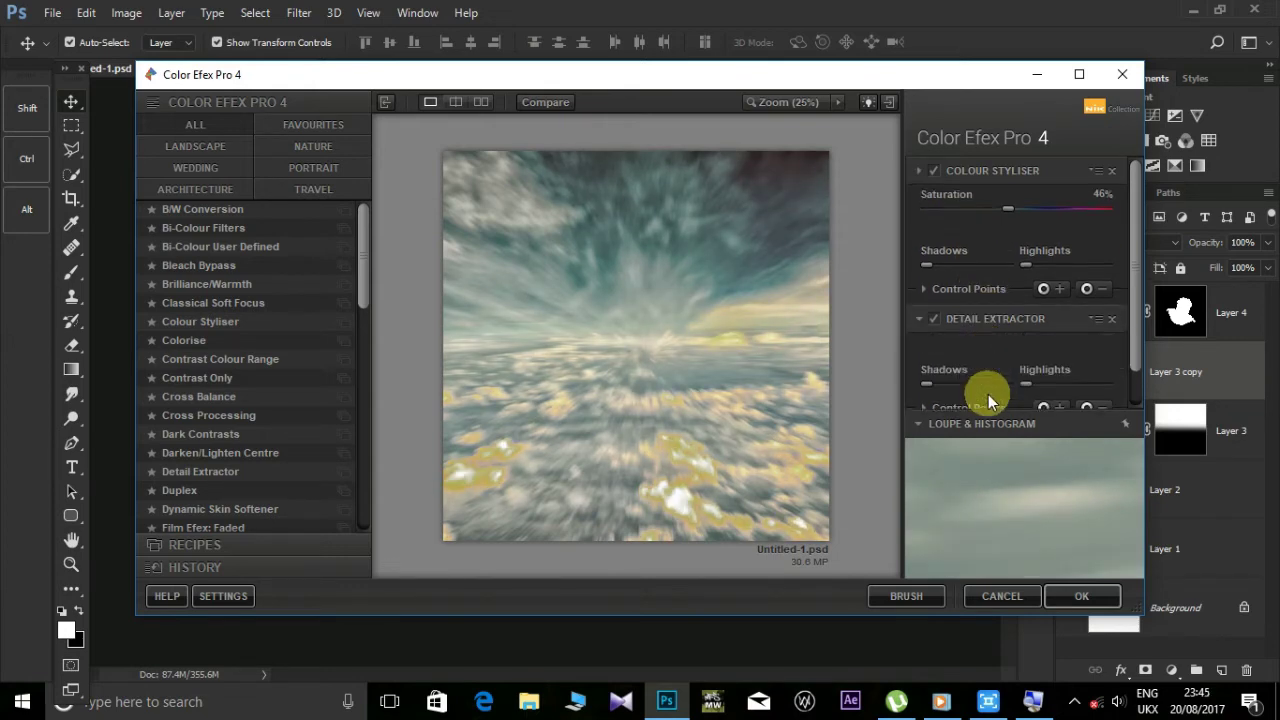
pyautogui.moveTo(1025, 257)
pyautogui.mouseDown()
pyautogui.moveTo(910, 318)
pyautogui.moveTo(1000, 312)
pyautogui.moveTo(1011, 280)
pyautogui.mouseUp()
pyautogui.moveTo(1033, 246)
pyautogui.mouseDown()
pyautogui.moveTo(1004, 248)
pyautogui.moveTo(1016, 248)
pyautogui.moveTo(1020, 284)
pyautogui.mouseUp()
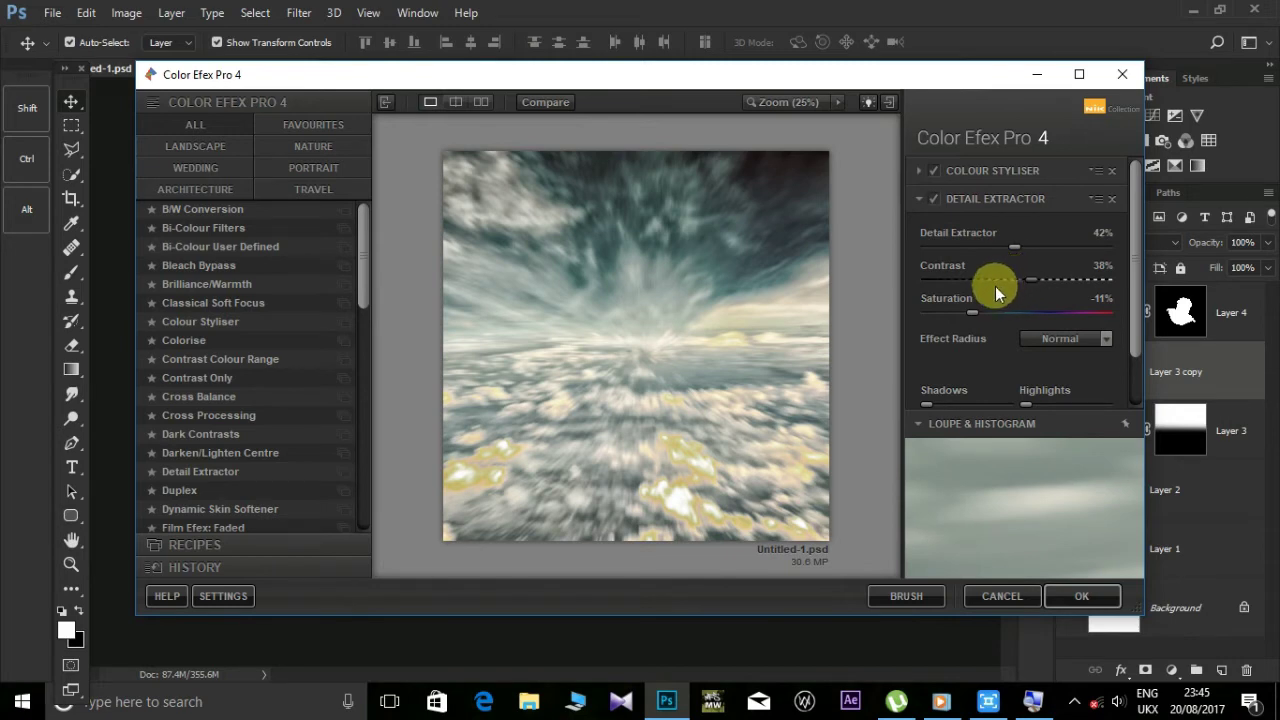
pyautogui.moveTo(964, 313)
pyautogui.mouseDown()
pyautogui.moveTo(976, 311)
pyautogui.moveTo(949, 318)
pyautogui.moveTo(980, 312)
pyautogui.mouseUp()
pyautogui.click(1002, 282)
pyautogui.moveTo(1046, 251)
pyautogui.mouseDown()
pyautogui.moveTo(1061, 251)
pyautogui.moveTo(1027, 278)
pyautogui.mouseUp()
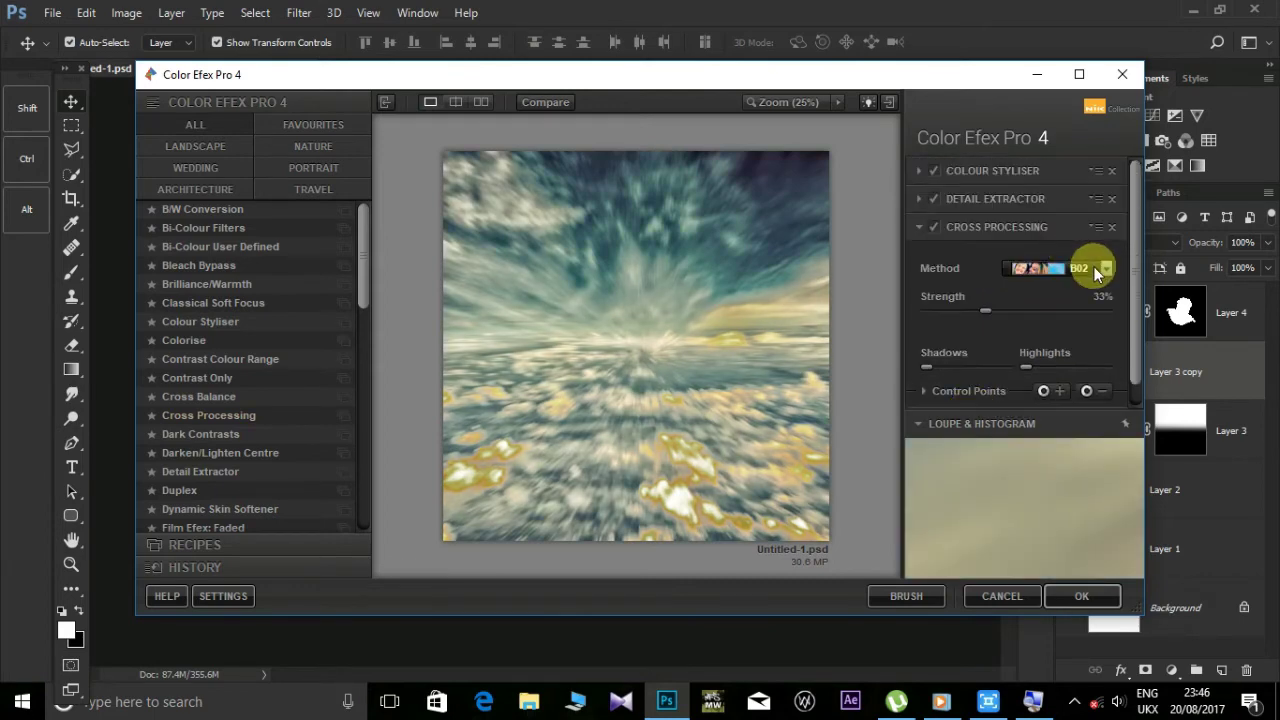
# - Set Cross Processing to method L02 at 10% strength
pyautogui.click(1094, 267)
pyautogui.click(1095, 437)
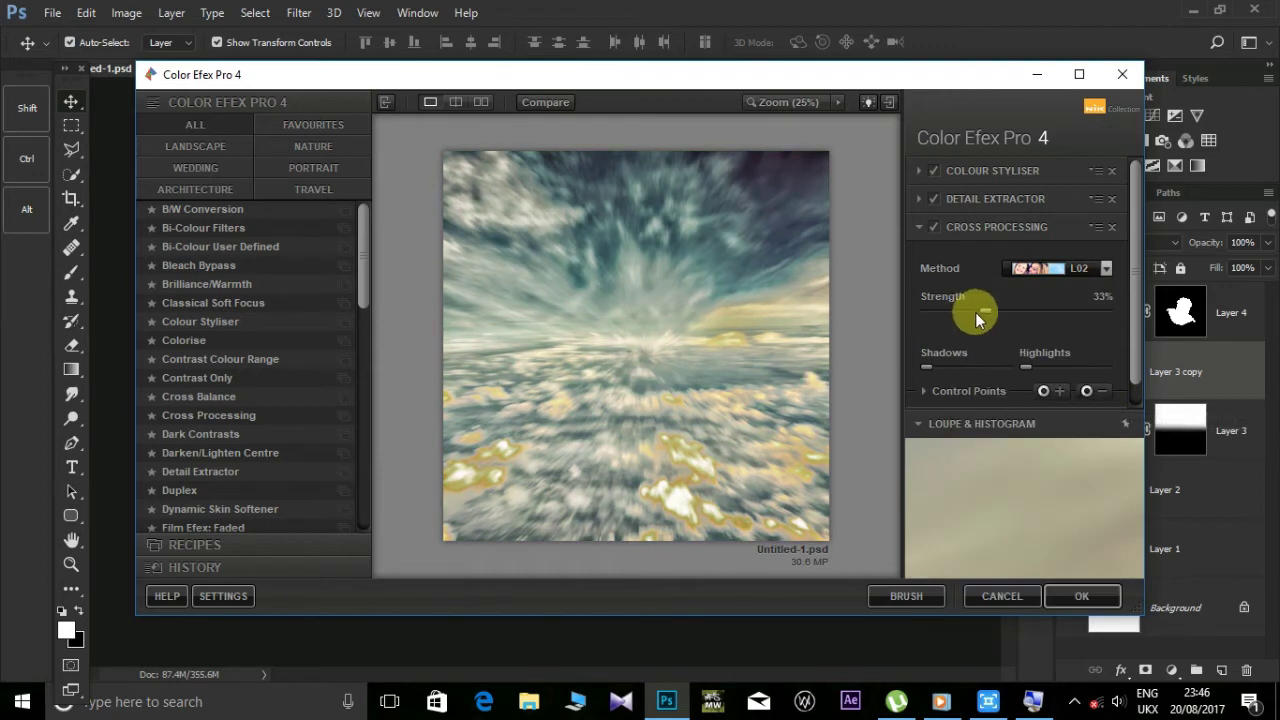
pyautogui.moveTo(988, 312)
pyautogui.mouseDown()
pyautogui.moveTo(897, 314)
pyautogui.moveTo(972, 311)
pyautogui.mouseUp()
pyautogui.moveTo(924, 313); pyautogui.dragTo(949, 313)
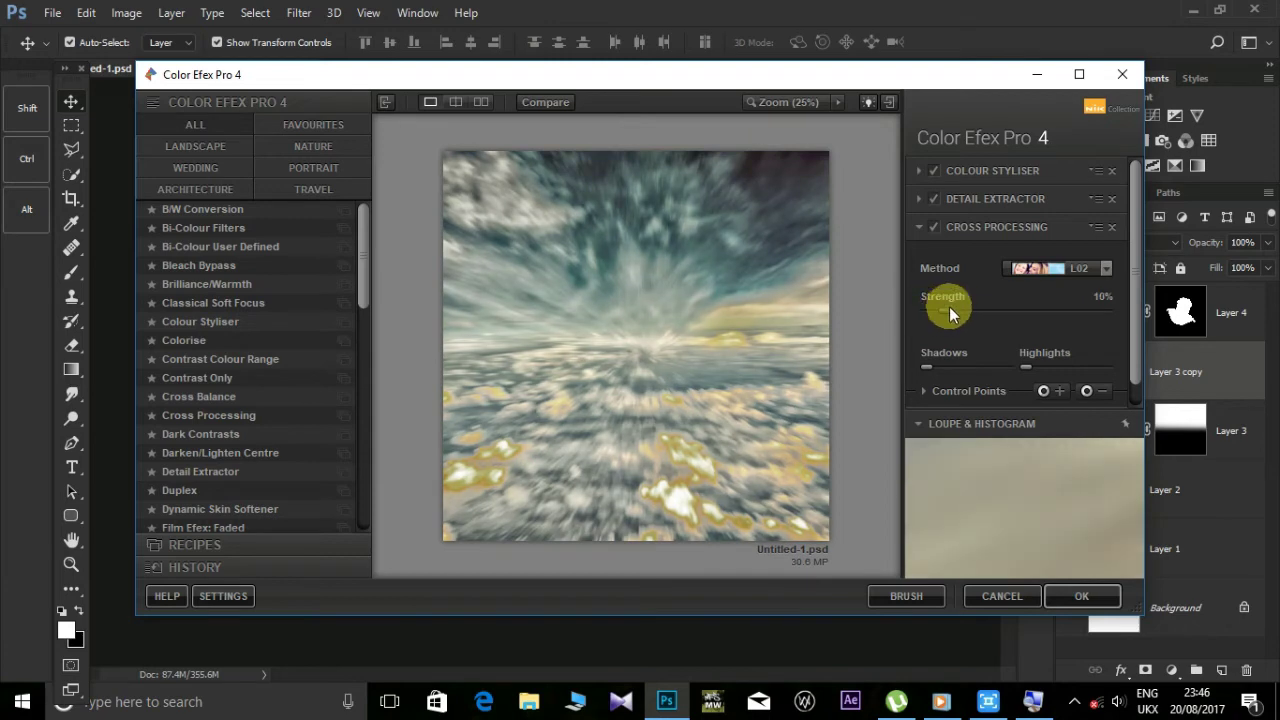
# - Retune Detail Extractor to 49% detail, 27% contrast and -34% saturation with Normal radius
pyautogui.click(998, 203)
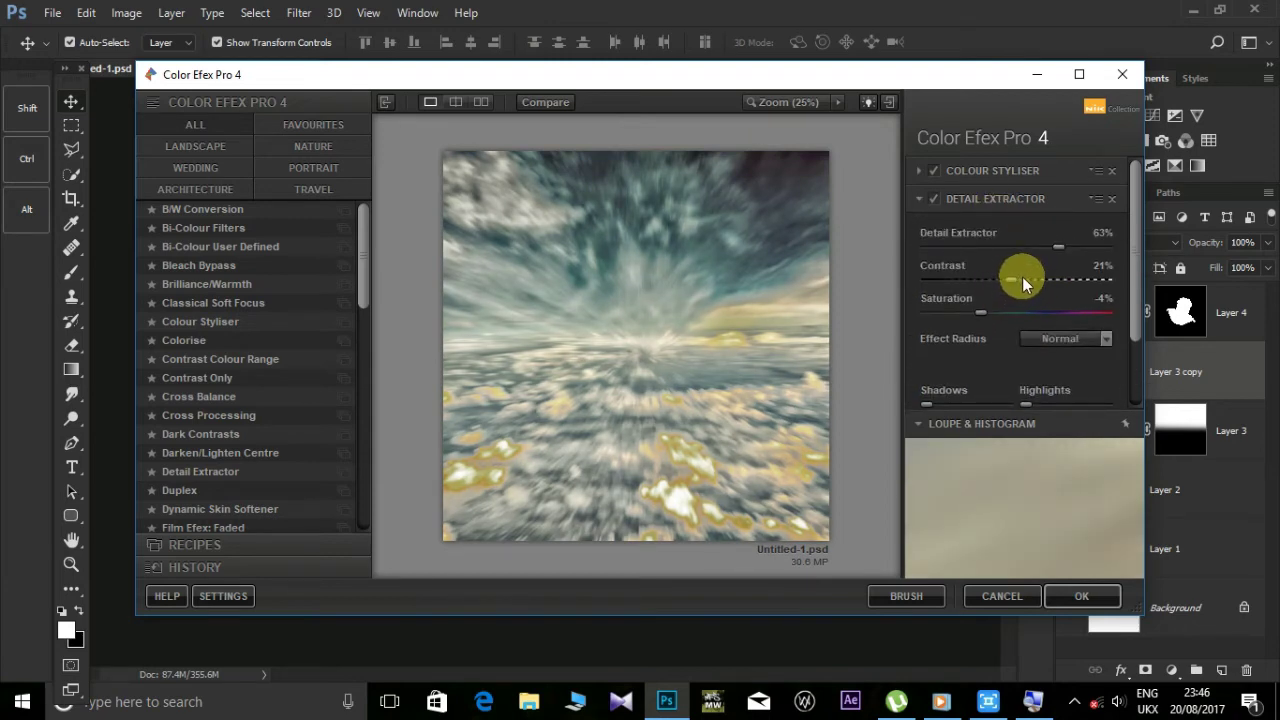
pyautogui.click(1057, 338)
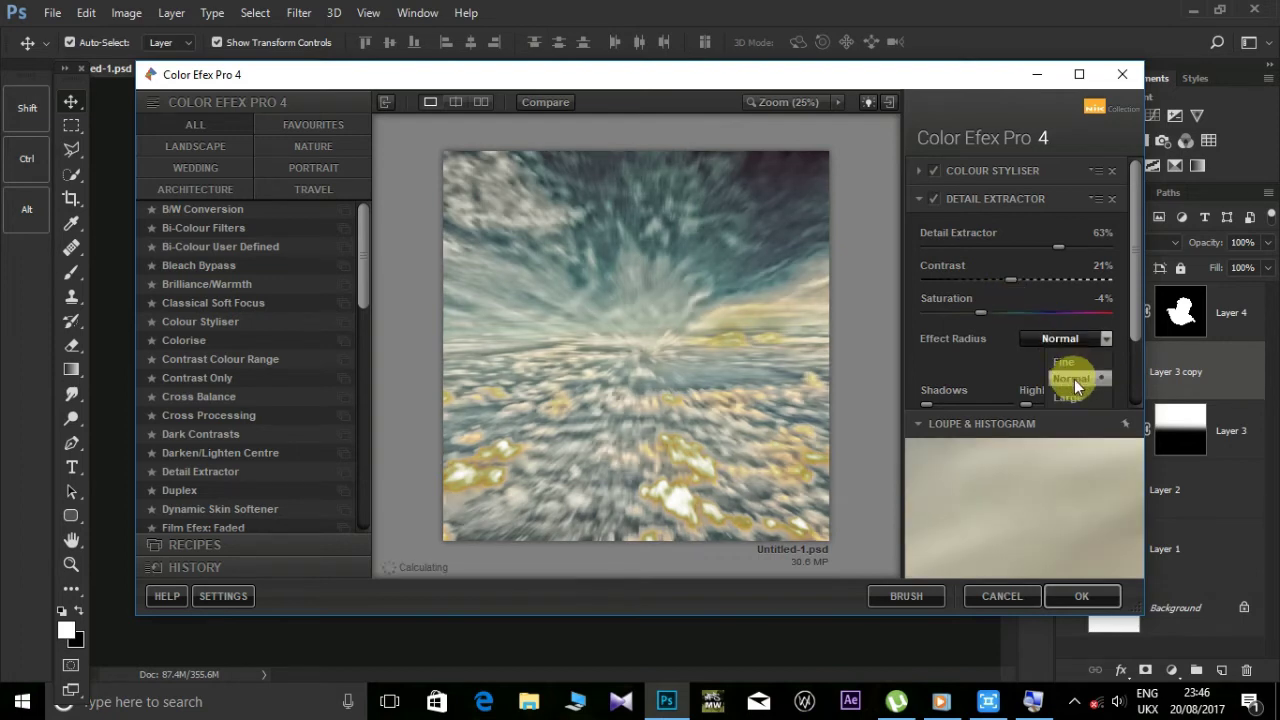
pyautogui.click(1077, 384)
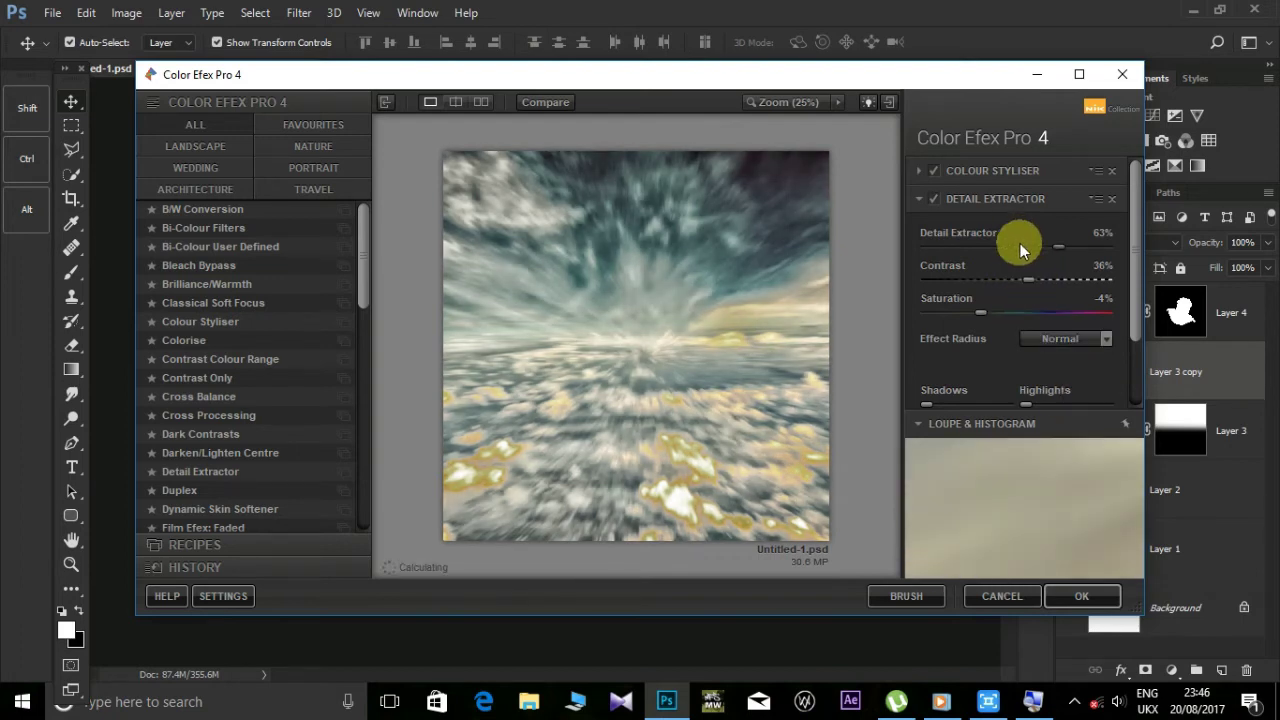
pyautogui.moveTo(1058, 246); pyautogui.dragTo(989, 246)
pyautogui.moveTo(980, 312); pyautogui.dragTo(945, 312)
pyautogui.moveTo(1011, 279)
pyautogui.mouseDown()
pyautogui.moveTo(1028, 279)
pyautogui.moveTo(1029, 246)
pyautogui.moveTo(1036, 284)
pyautogui.moveTo(1018, 280)
pyautogui.mouseUp()
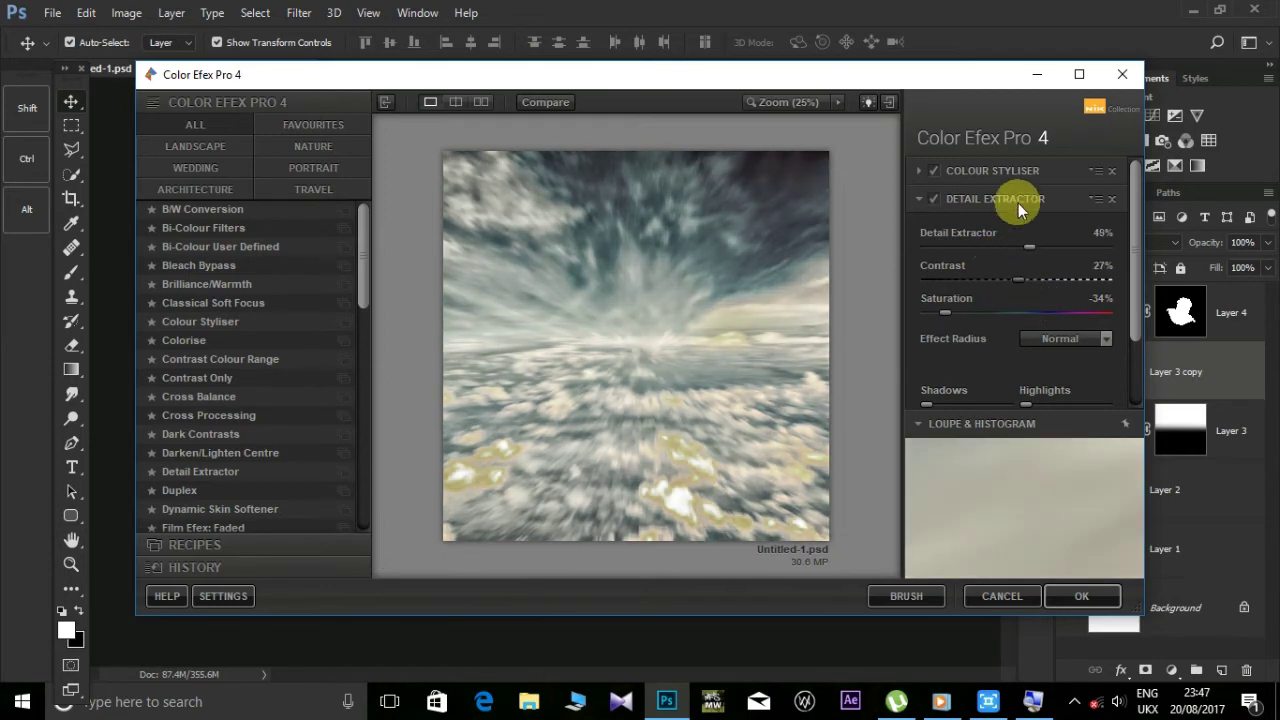
# - Raise Colour Styliser contrast, lower Detail Extractor contrast, and ease its desaturation to -22%
pyautogui.click(1010, 172)
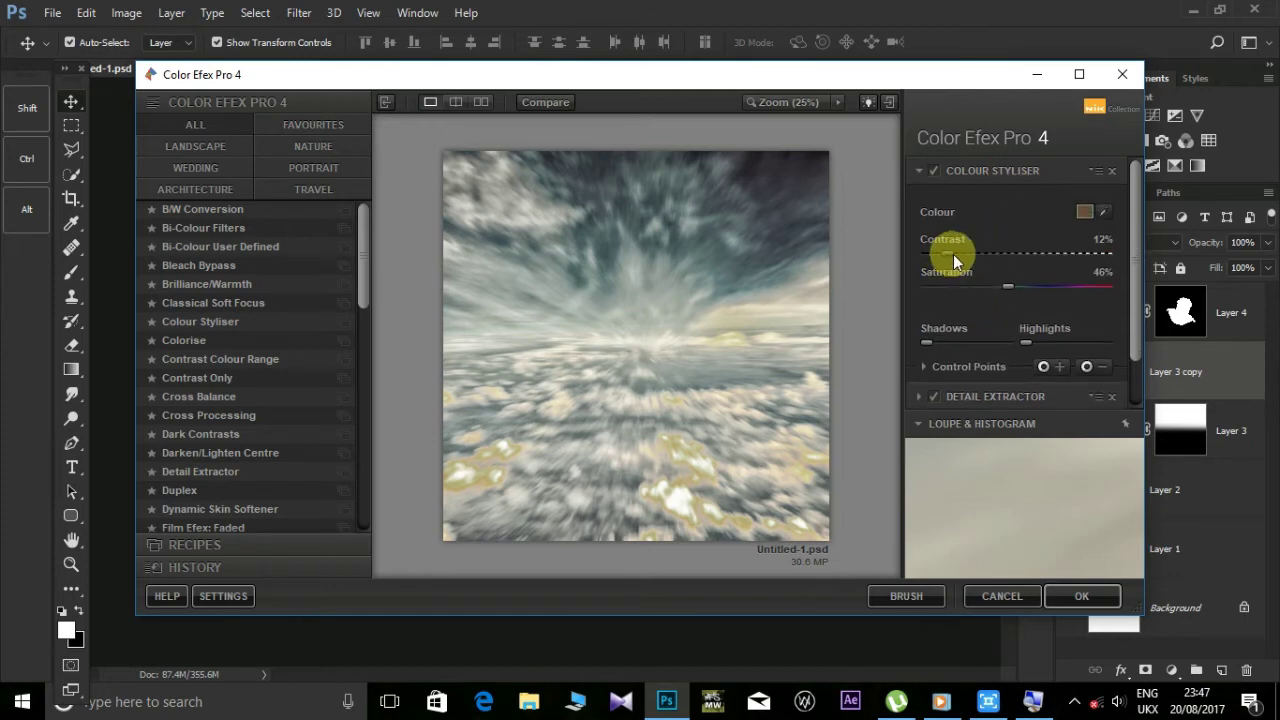
pyautogui.moveTo(953, 254)
pyautogui.mouseDown()
pyautogui.moveTo(990, 252)
pyautogui.moveTo(967, 252)
pyautogui.moveTo(997, 280)
pyautogui.mouseUp()
pyautogui.click(994, 388)
pyautogui.moveTo(1027, 246)
pyautogui.mouseDown()
pyautogui.moveTo(999, 247)
pyautogui.moveTo(1026, 278)
pyautogui.moveTo(1001, 279)
pyautogui.mouseUp()
pyautogui.moveTo(946, 312); pyautogui.dragTo(966, 312)
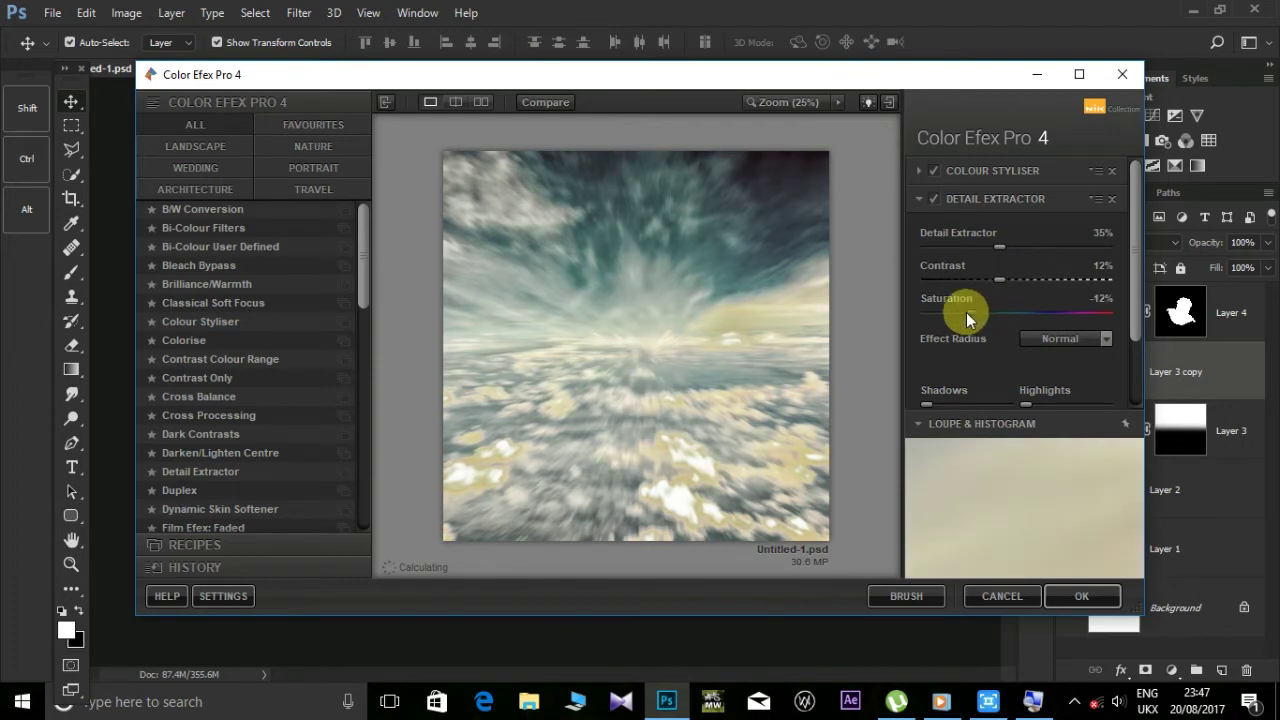
# - Set Colour Styliser contrast to 17% and Detail Extractor to -20% saturation and 33% strength, then apply
pyautogui.click(978, 177)
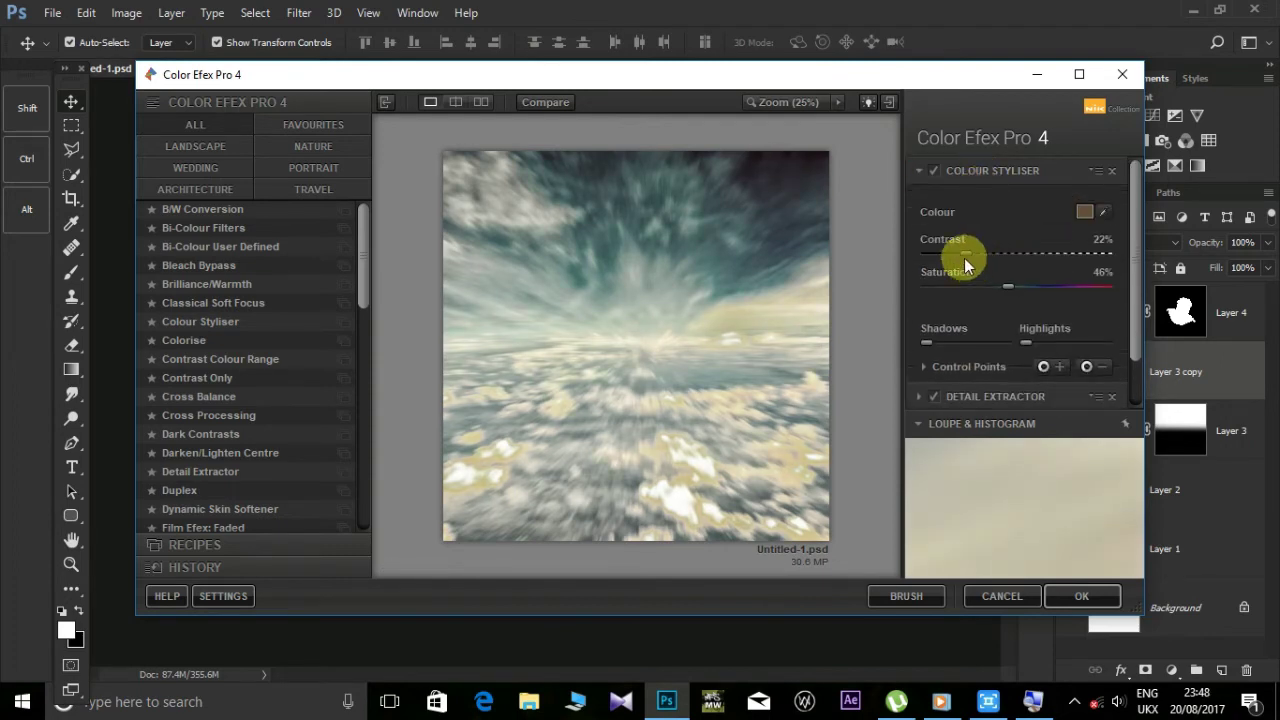
pyautogui.moveTo(959, 254)
pyautogui.mouseDown()
pyautogui.moveTo(1020, 291)
pyautogui.moveTo(1006, 290)
pyautogui.mouseUp()
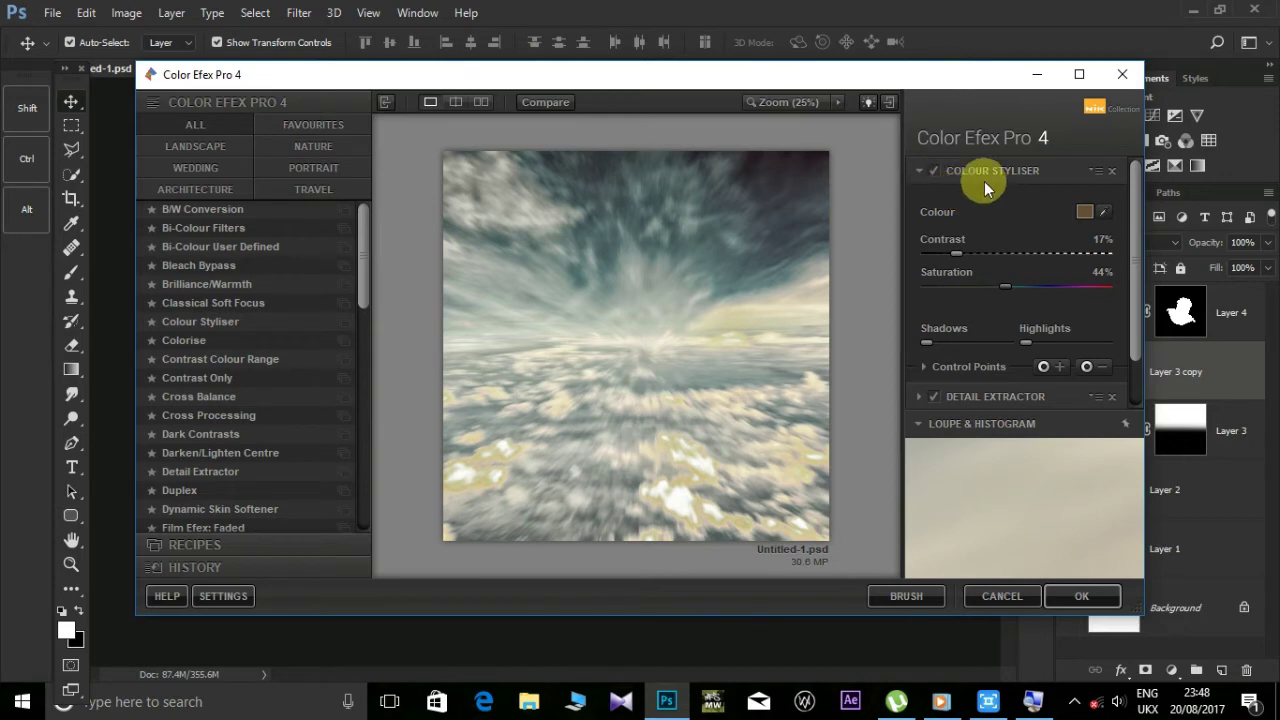
pyautogui.click(1005, 395)
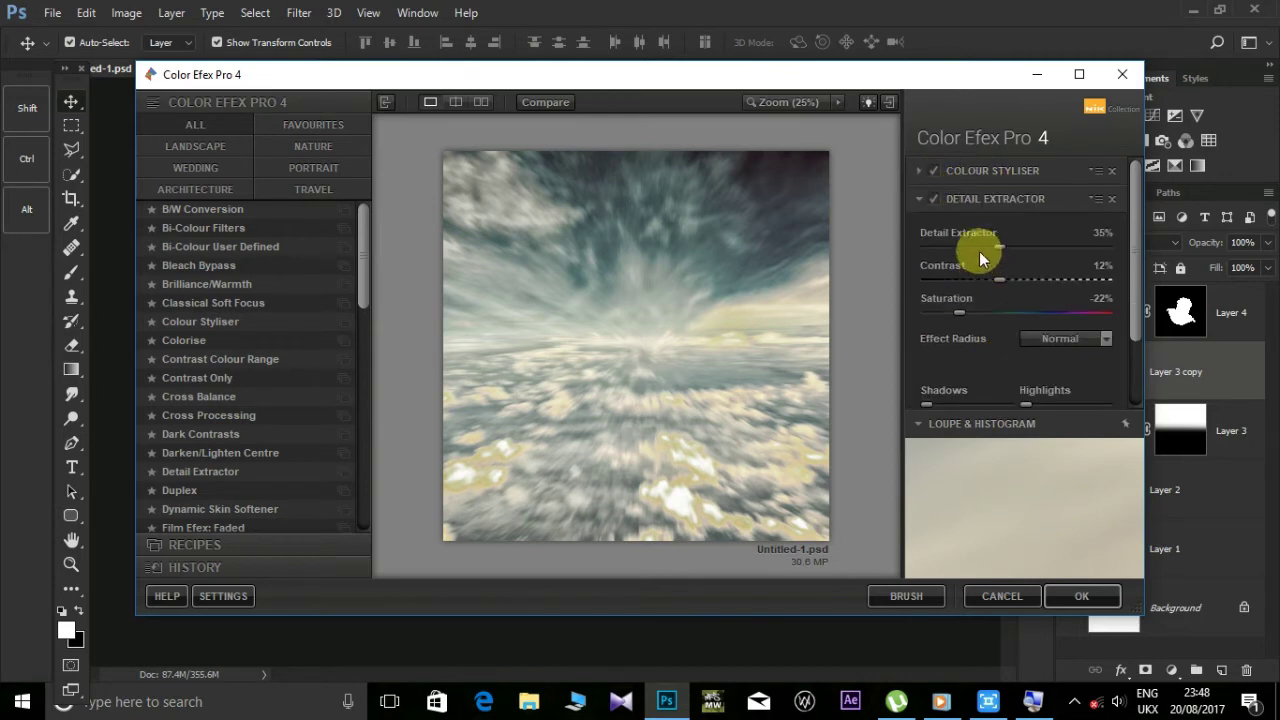
pyautogui.moveTo(965, 245)
pyautogui.mouseDown()
pyautogui.moveTo(1032, 280)
pyautogui.moveTo(947, 250)
pyautogui.mouseUp()
pyautogui.moveTo(1020, 279)
pyautogui.mouseDown()
pyautogui.moveTo(1051, 277)
pyautogui.moveTo(946, 277)
pyautogui.moveTo(1003, 279)
pyautogui.moveTo(991, 246)
pyautogui.mouseUp()
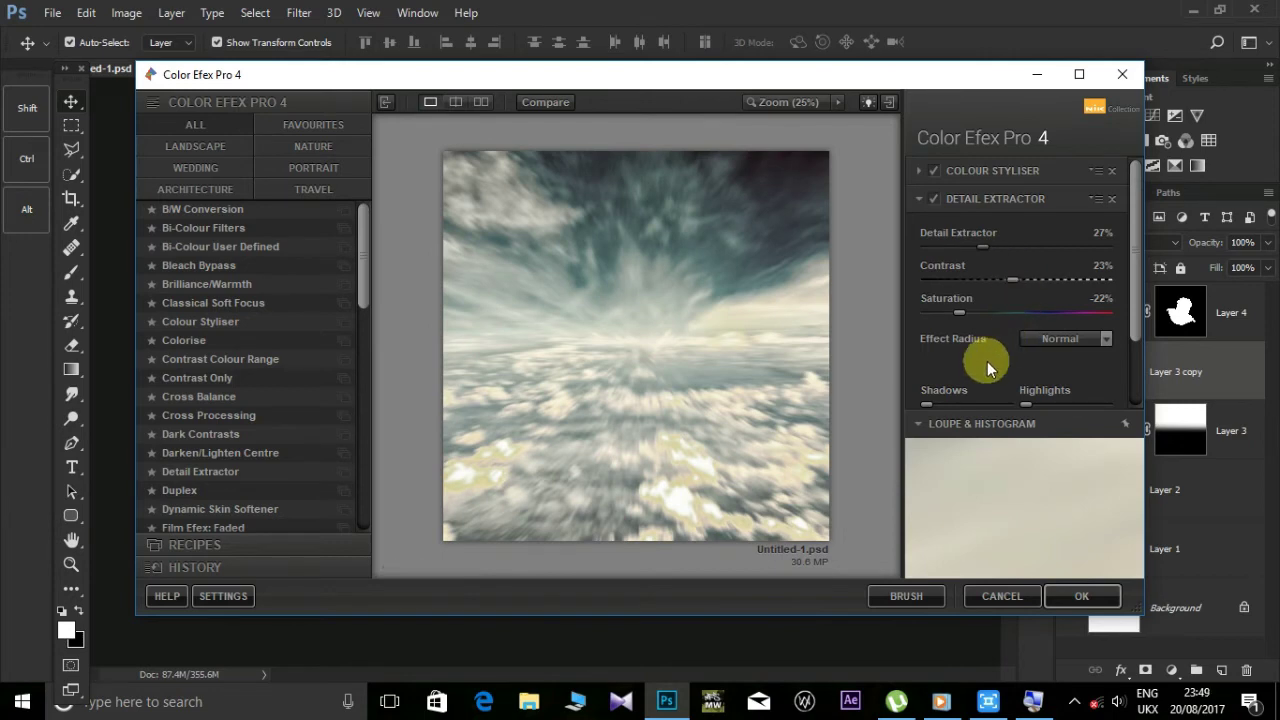
pyautogui.moveTo(973, 311); pyautogui.dragTo(963, 313)
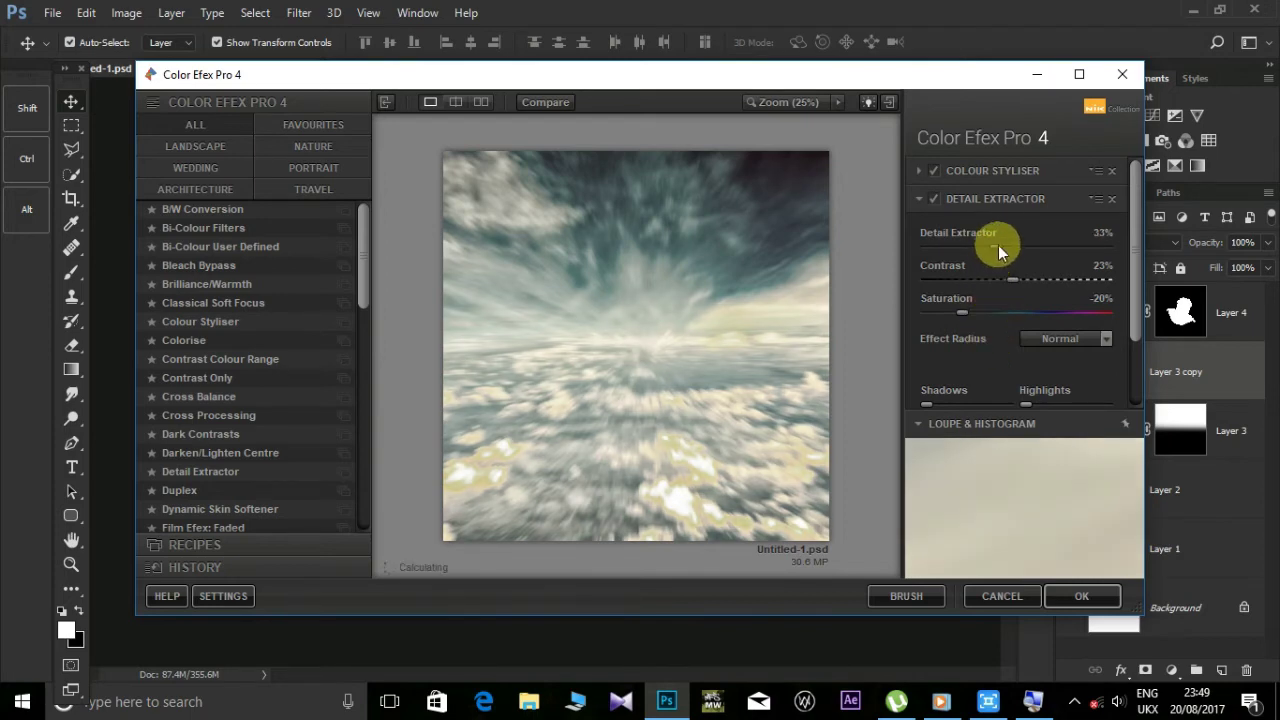
pyautogui.moveTo(996, 247); pyautogui.dragTo(1006, 242)
pyautogui.click(1088, 595)
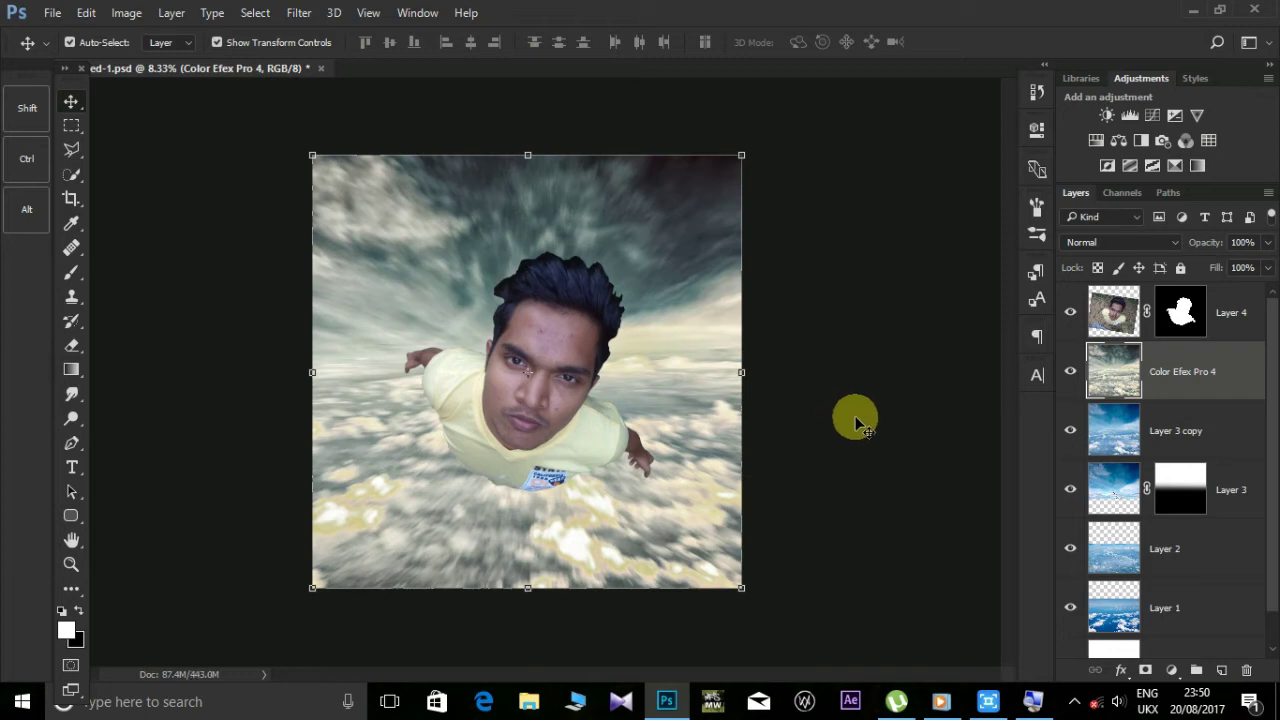
# - Apply Levels to the Color Efex Pro 4 clouds layer with the black input at 18
pyautogui.click(141, 21)
pyautogui.moveTo(154, 60)
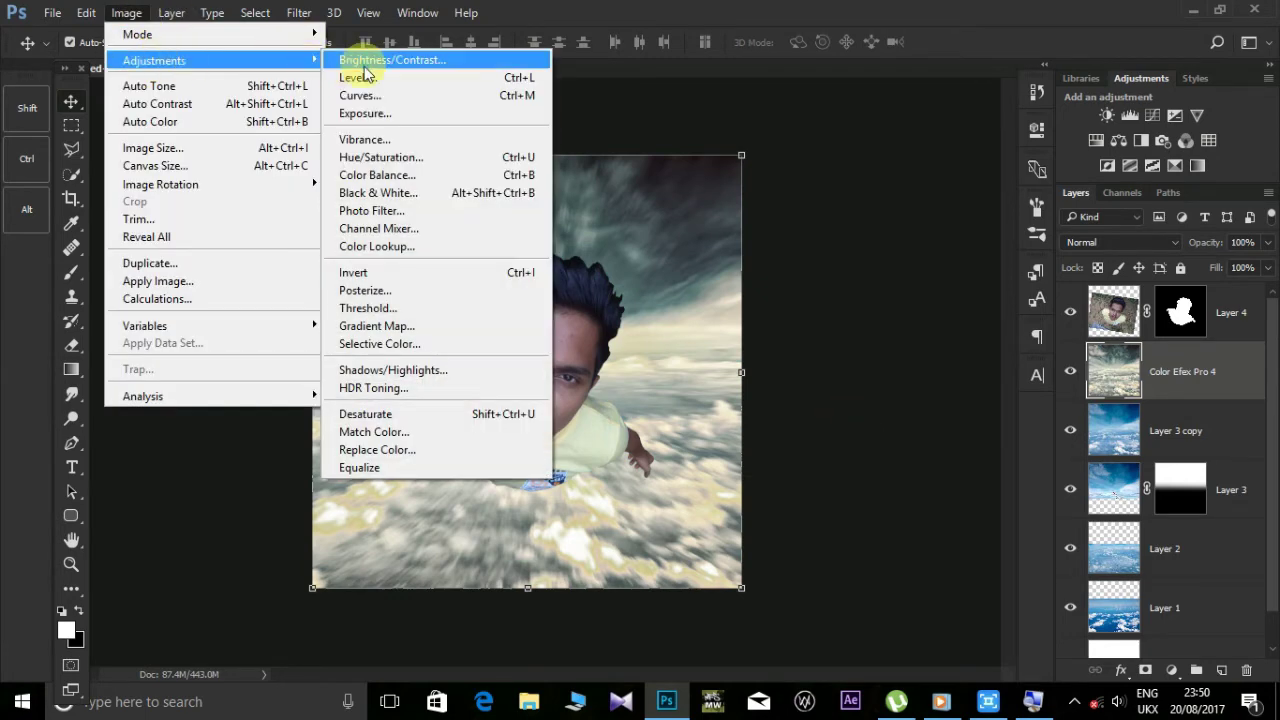
pyautogui.click(381, 84)
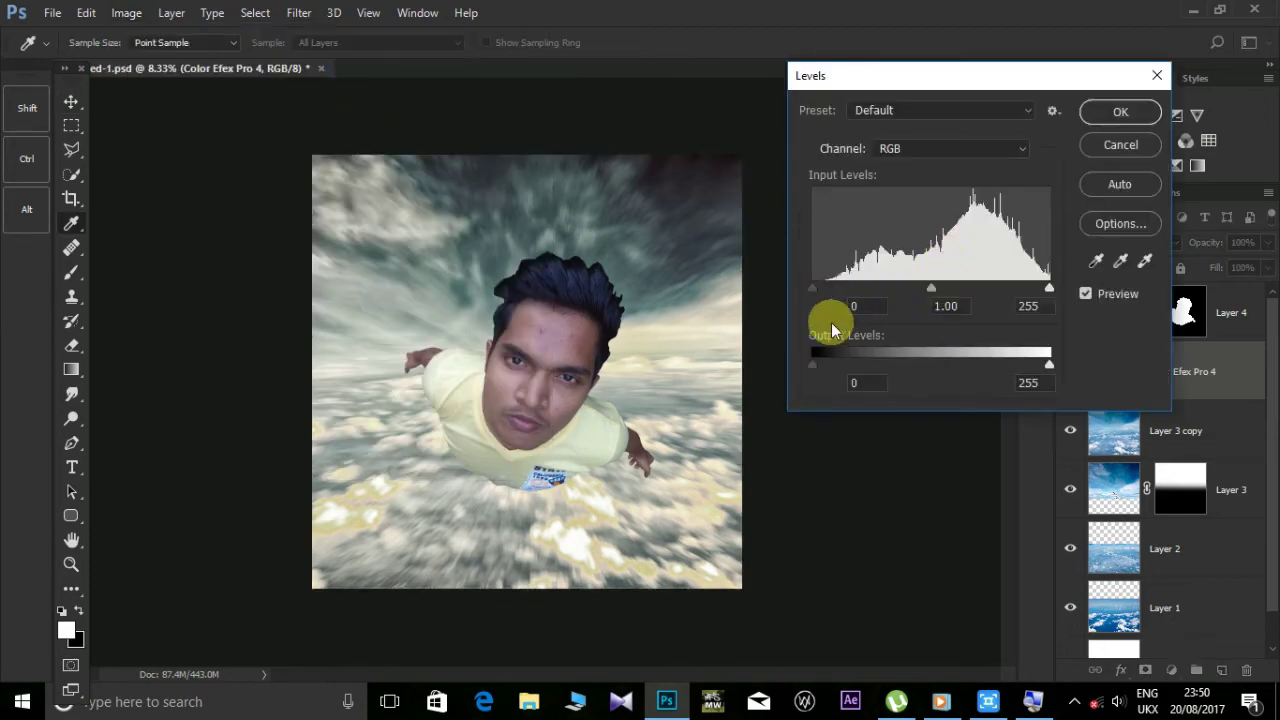
pyautogui.moveTo(812, 288); pyautogui.dragTo(828, 288)
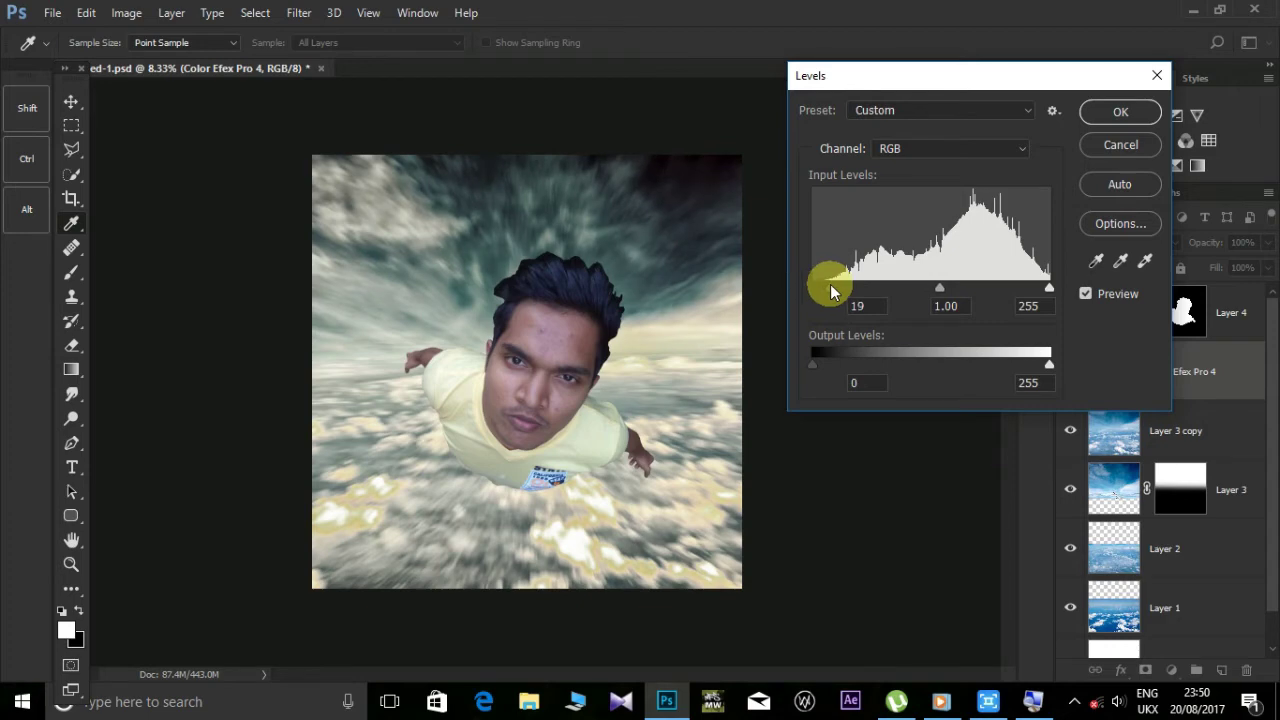
pyautogui.click(1090, 112)
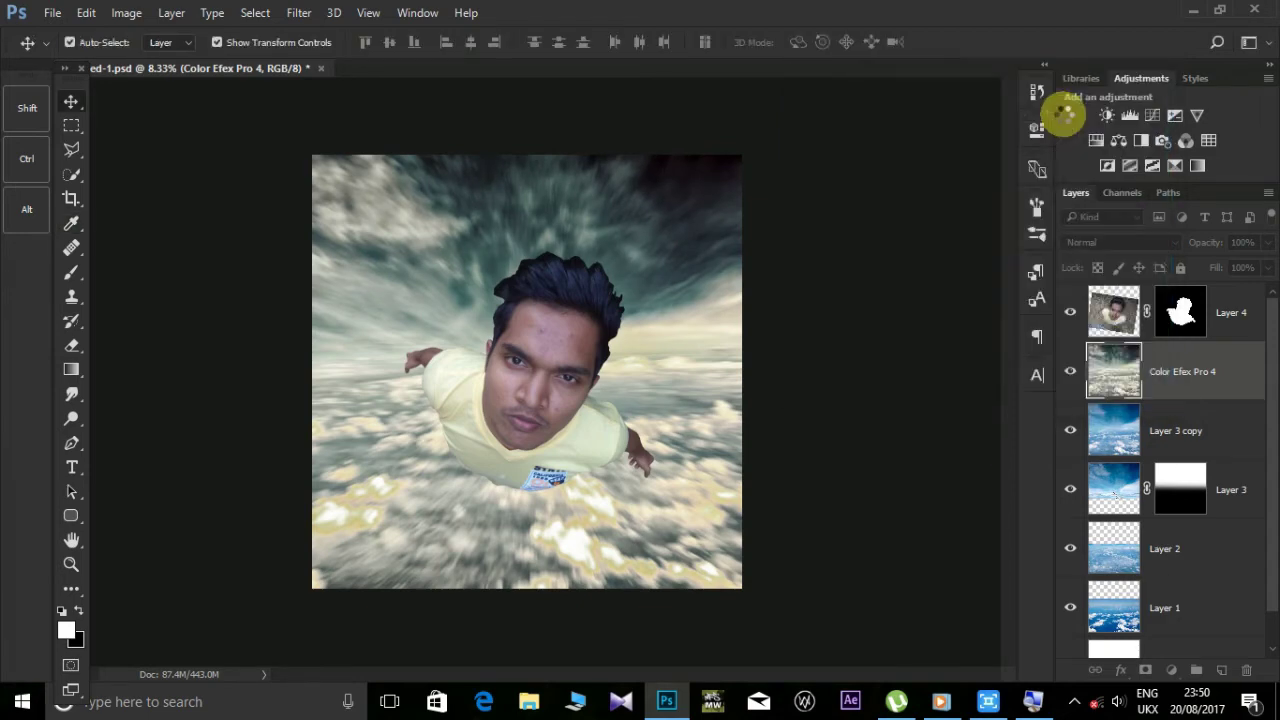
pyautogui.click(960, 435)
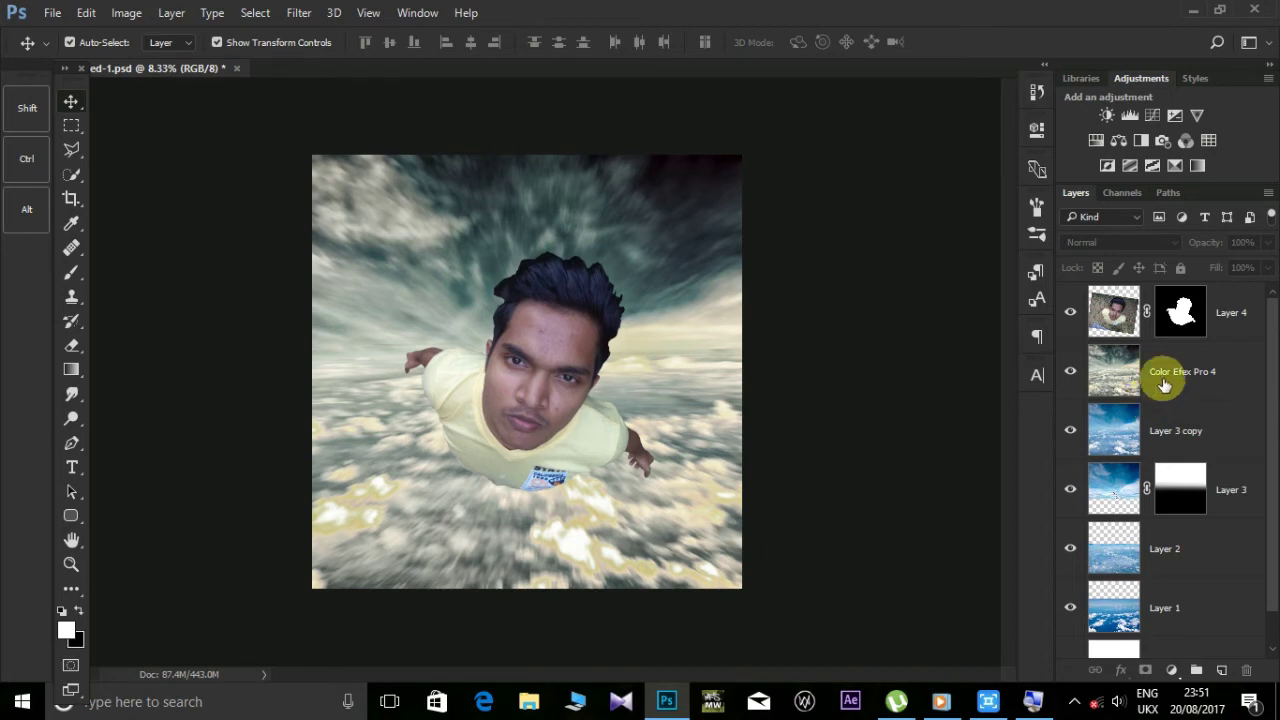
# - Apply Layer 4's mask permanently and reselect the Color Efex Pro 4 layer
pyautogui.click(1164, 373)
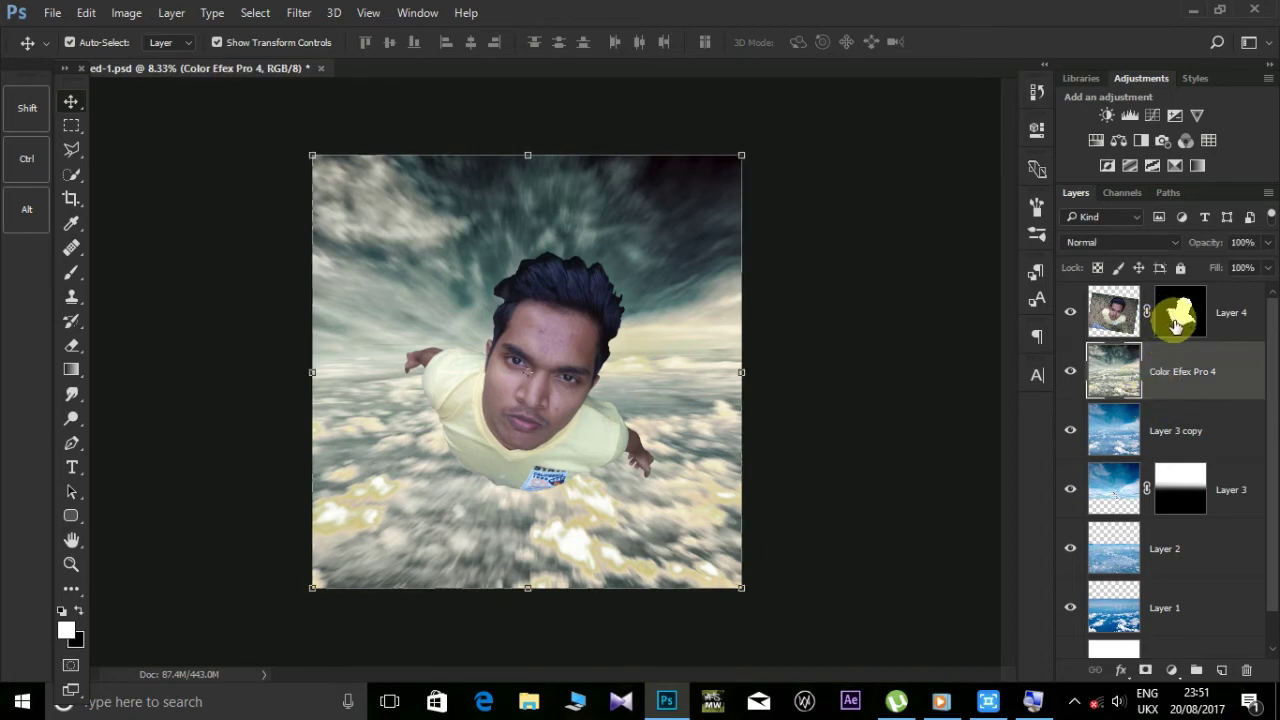
pyautogui.click(1176, 316)
pyautogui.rightClick(1177, 318)
pyautogui.click(1161, 383)
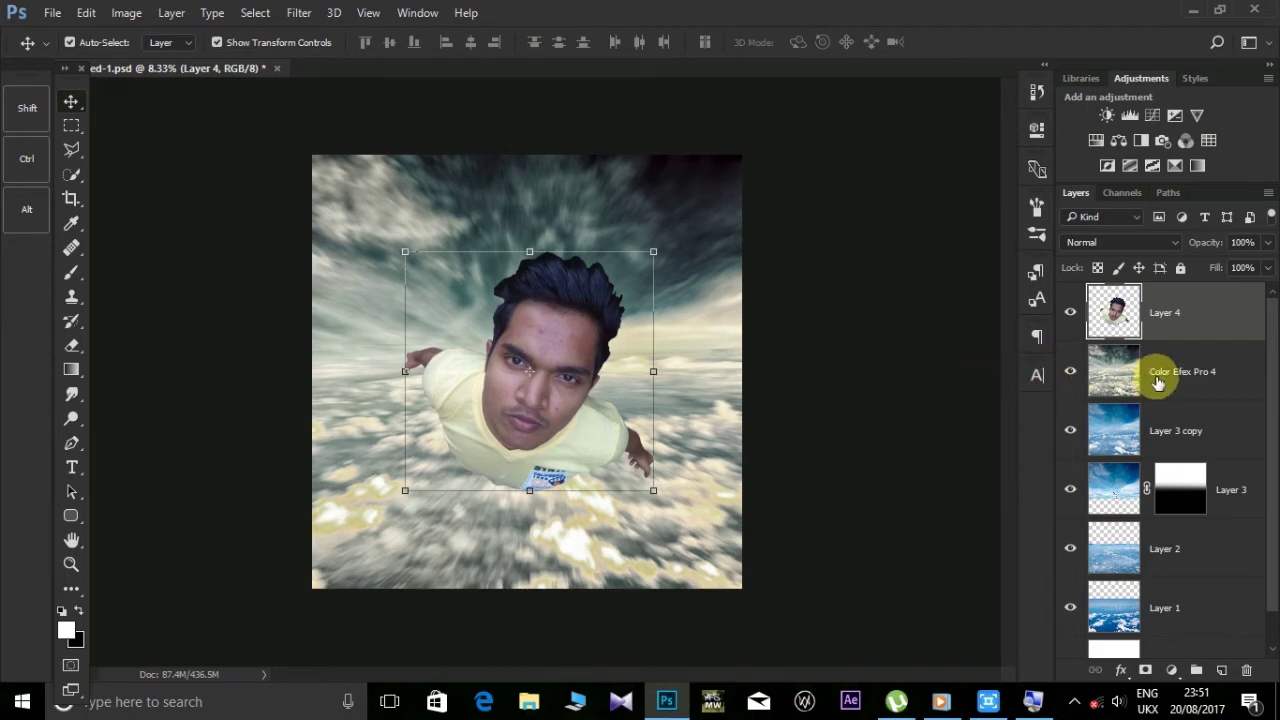
pyautogui.click(1150, 375)
pyautogui.click(86, 13)
# - Lower the Color Efex Pro 4 clouds layer's brightness to -28 with Brightness/Contrast
pyautogui.click(86, 13)
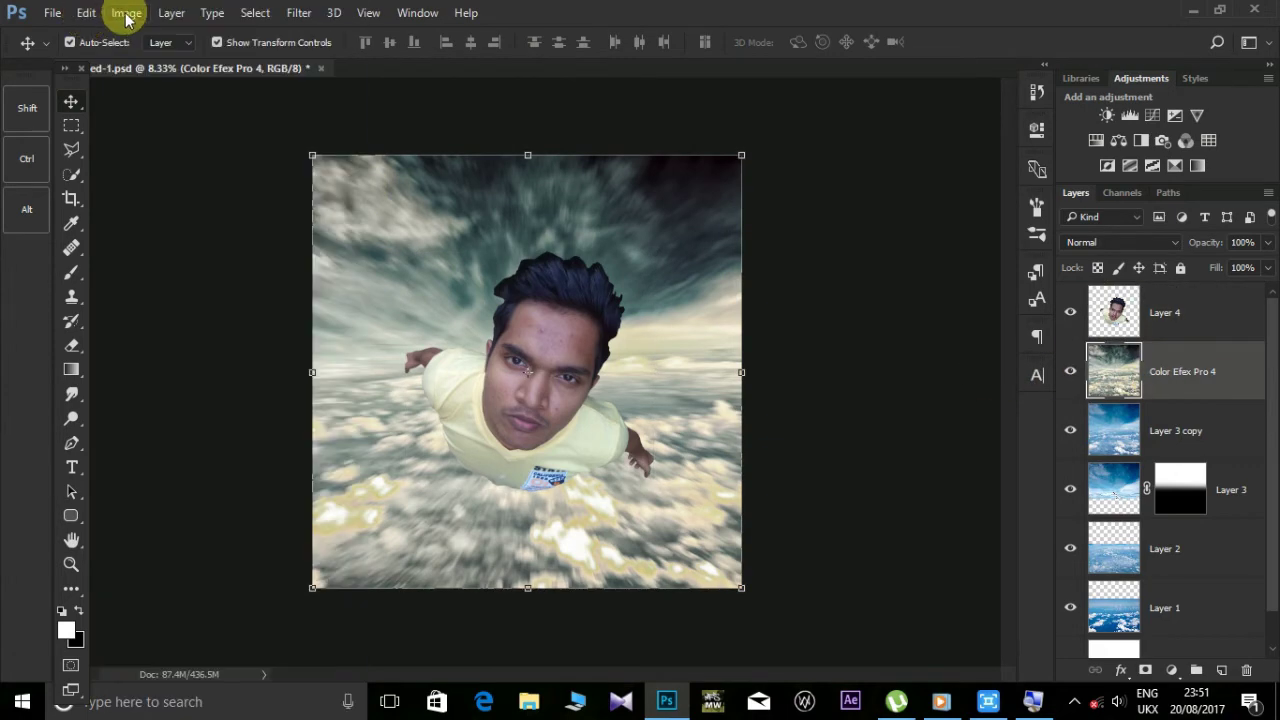
pyautogui.click(126, 13)
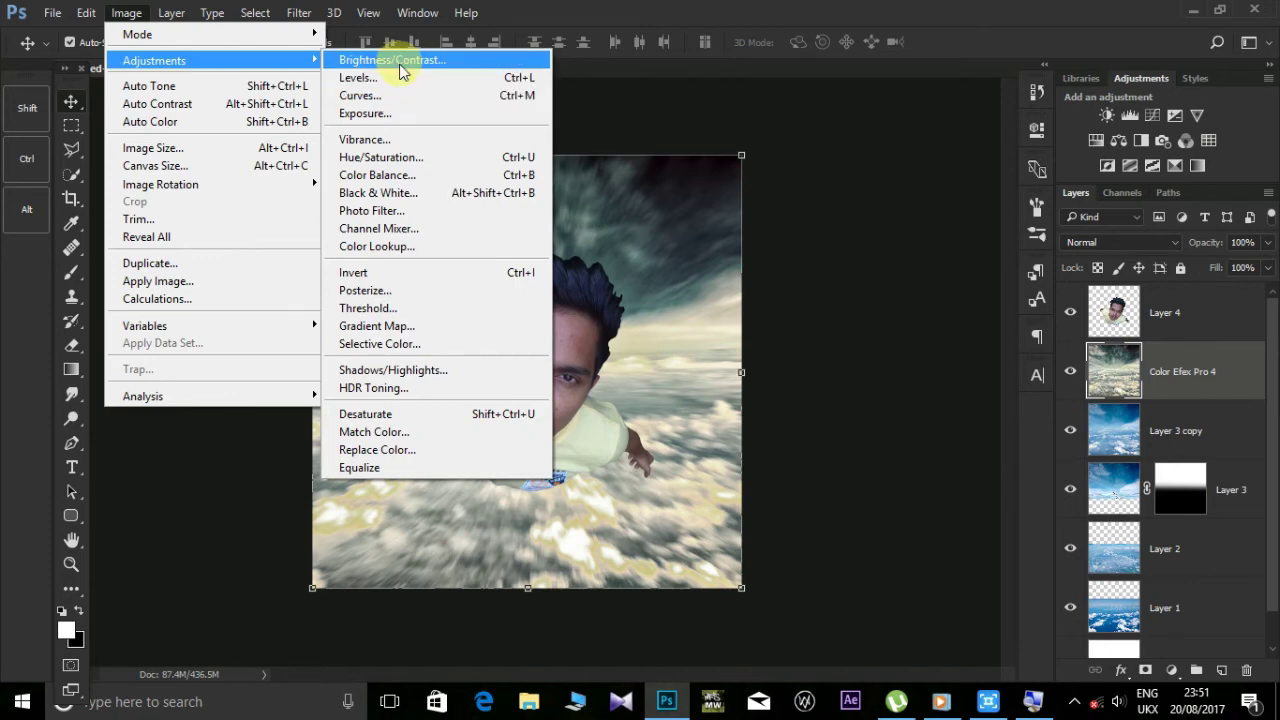
pyautogui.click(400, 62)
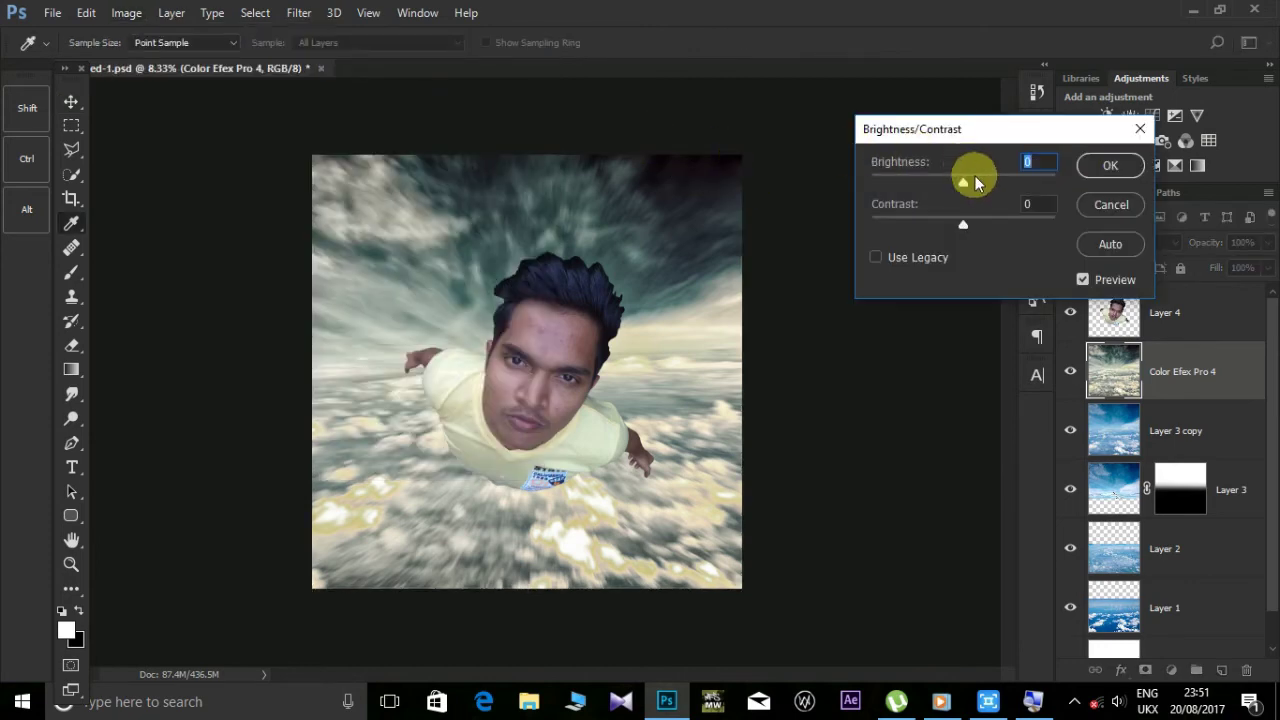
pyautogui.moveTo(963, 187); pyautogui.dragTo(952, 190)
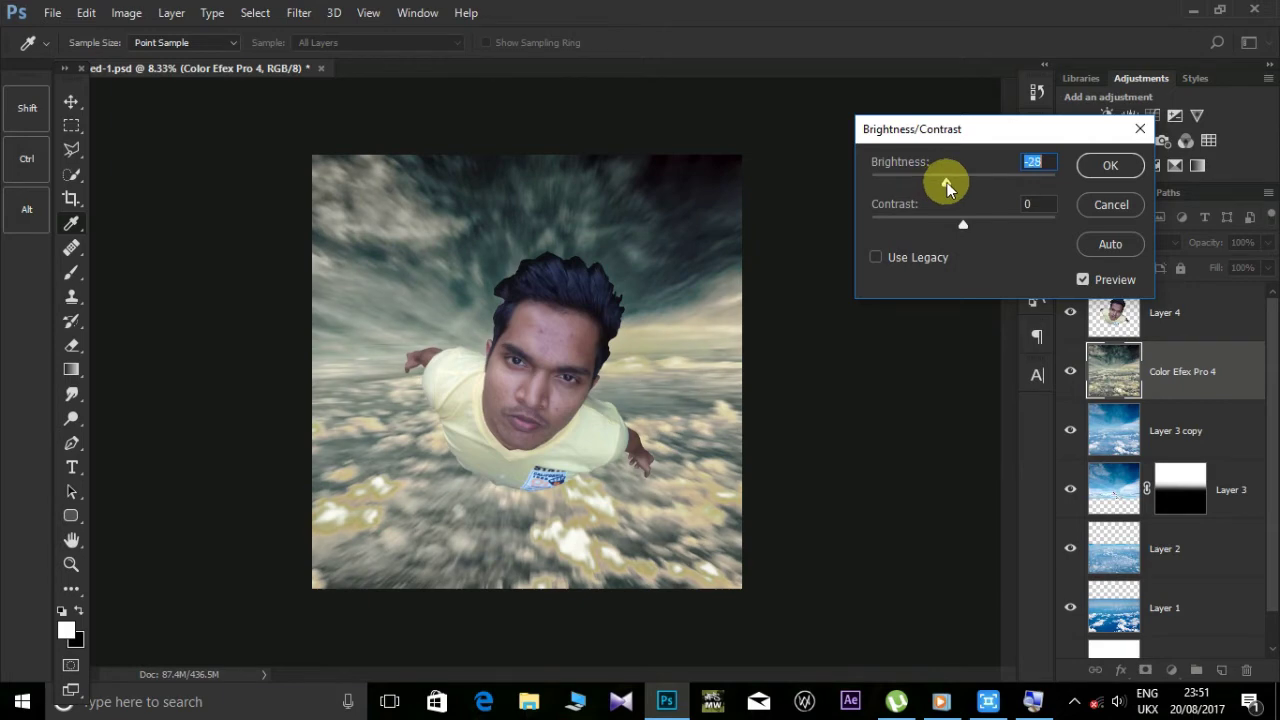
pyautogui.click(1100, 164)
# - Select Layer 4 and zoom in on the top of the man's hair
pyautogui.press('v')
pyautogui.click(891, 371)
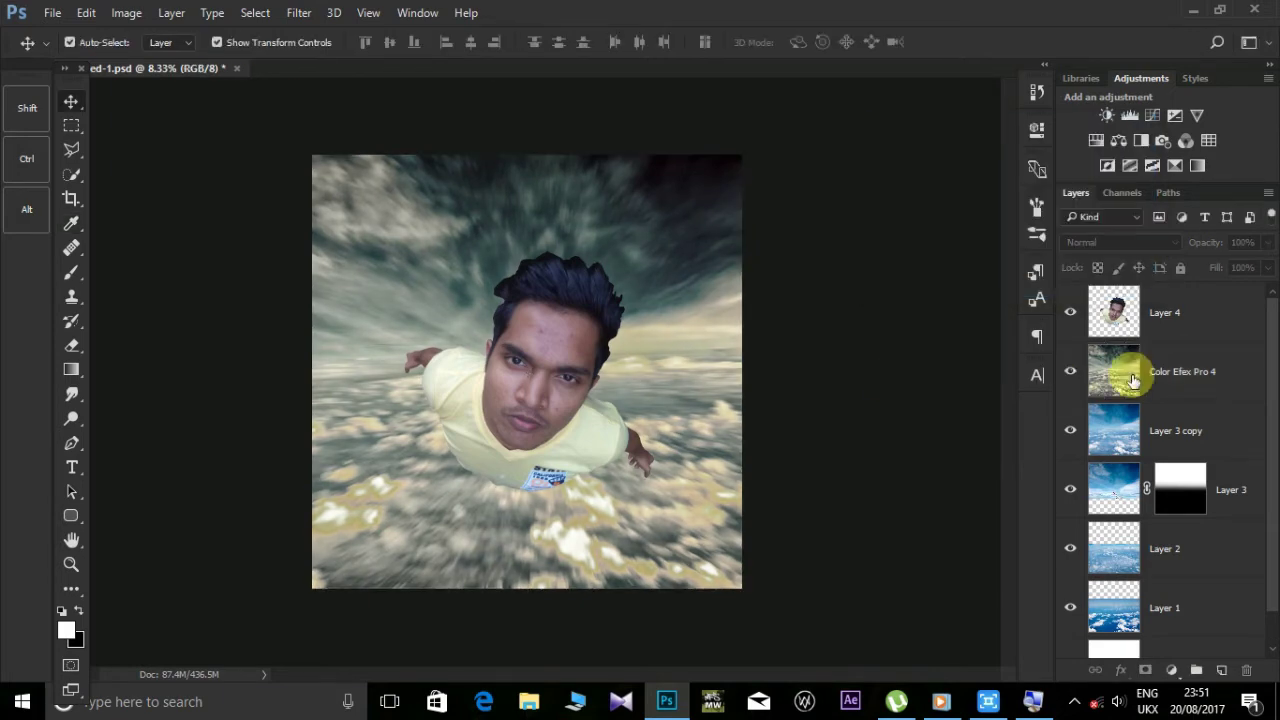
pyautogui.click(1166, 340)
pyautogui.click(72, 394)
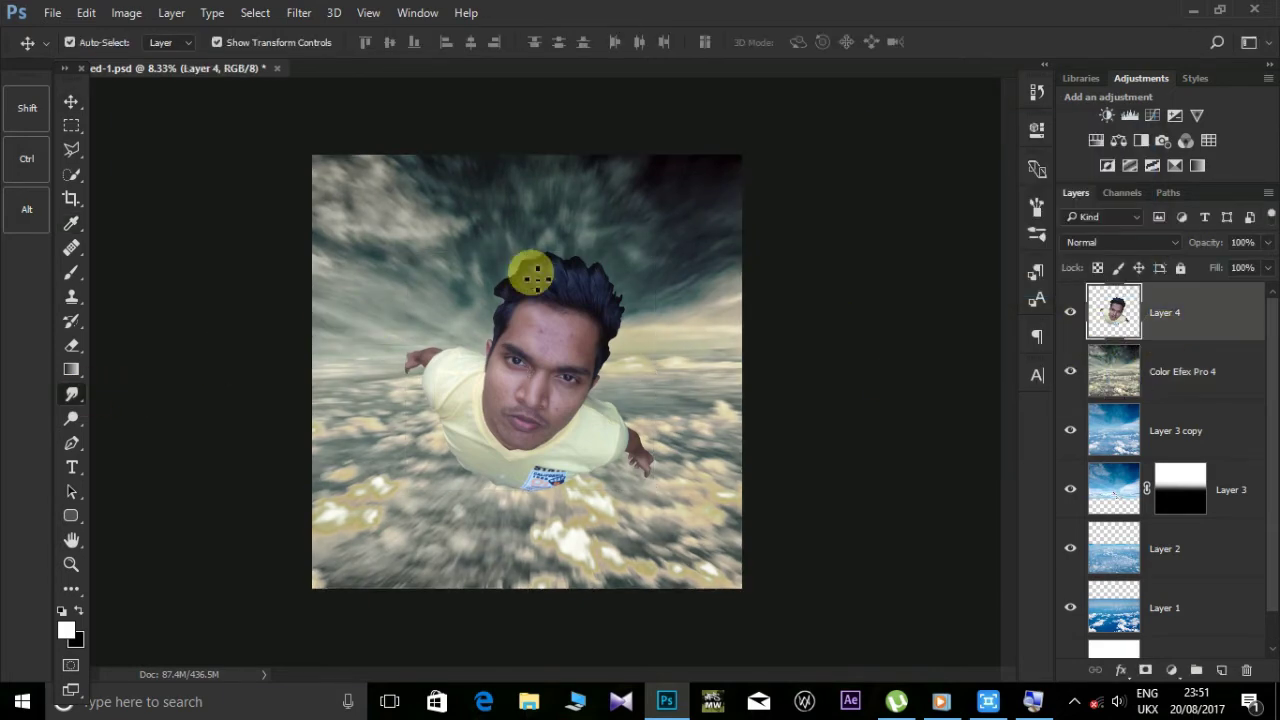
pyautogui.scroll(1, 530, 271)
pyautogui.scroll(1, 530, 271)
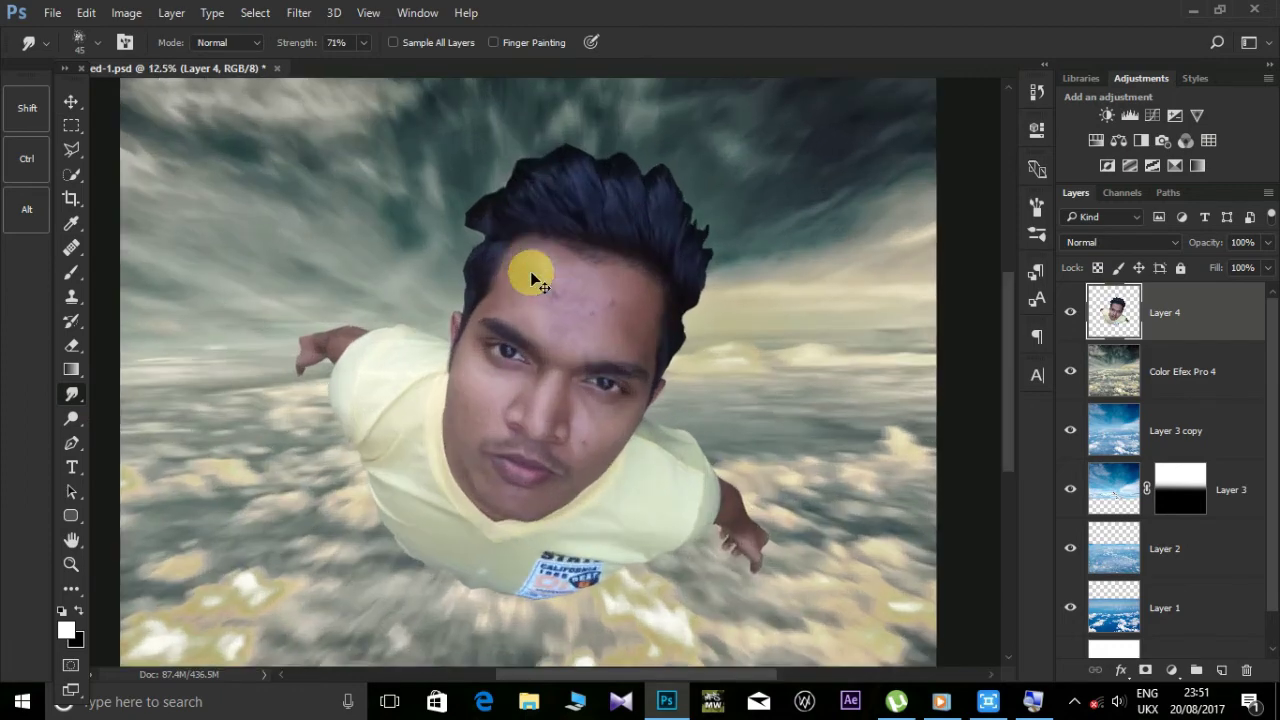
pyautogui.scroll(1, 530, 271)
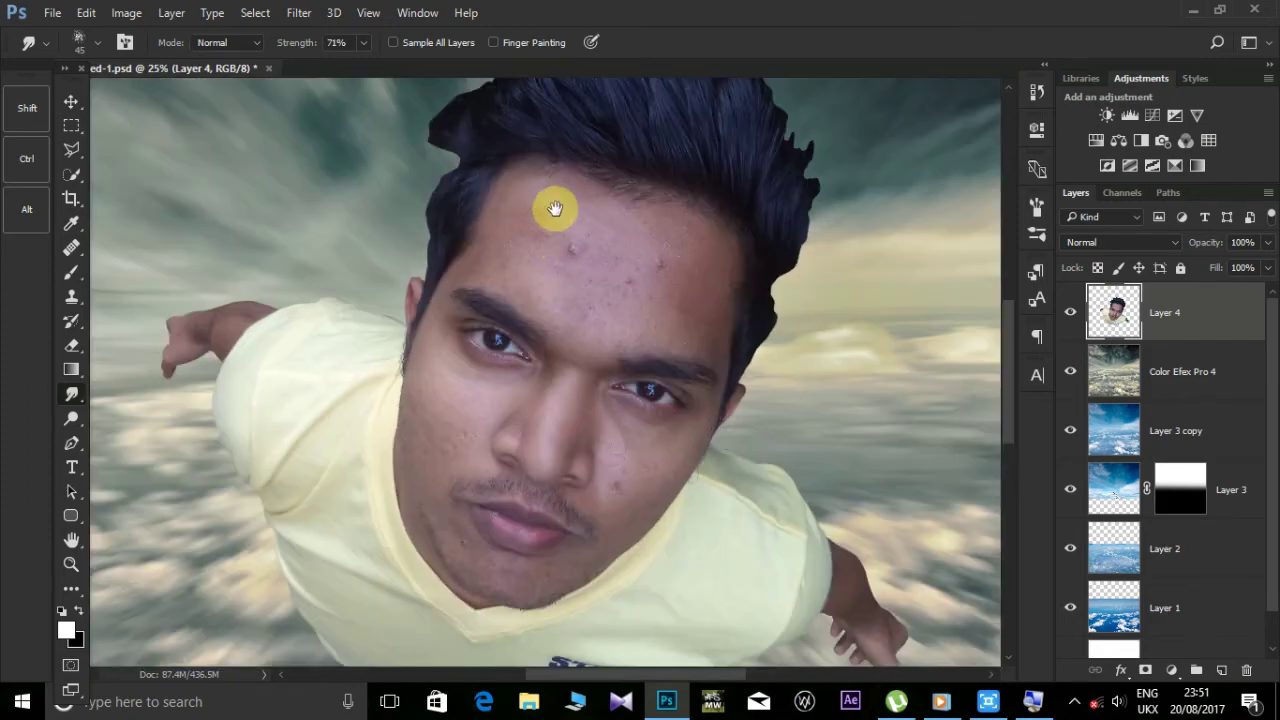
pyautogui.moveTo(555, 208); pyautogui.dragTo(566, 371)
pyautogui.scroll(1, 434, 289)
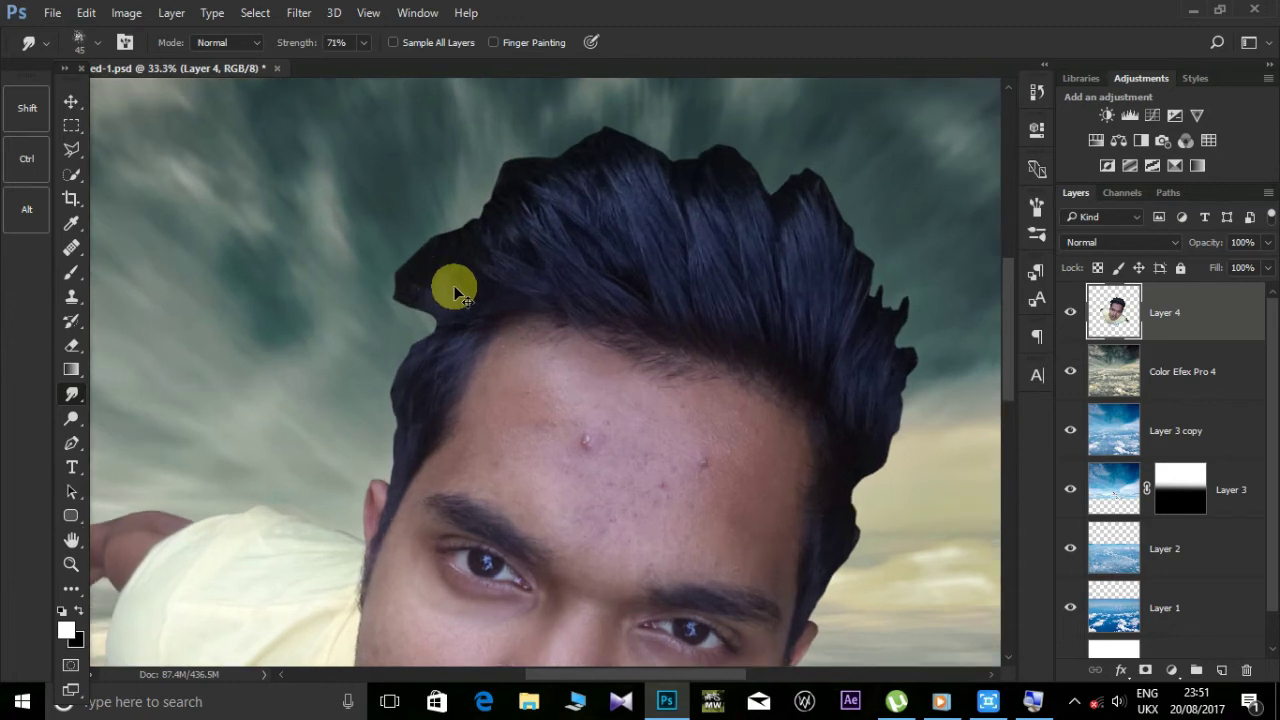
pyautogui.scroll(1, 500, 296)
pyautogui.moveTo(543, 306); pyautogui.dragTo(552, 340)
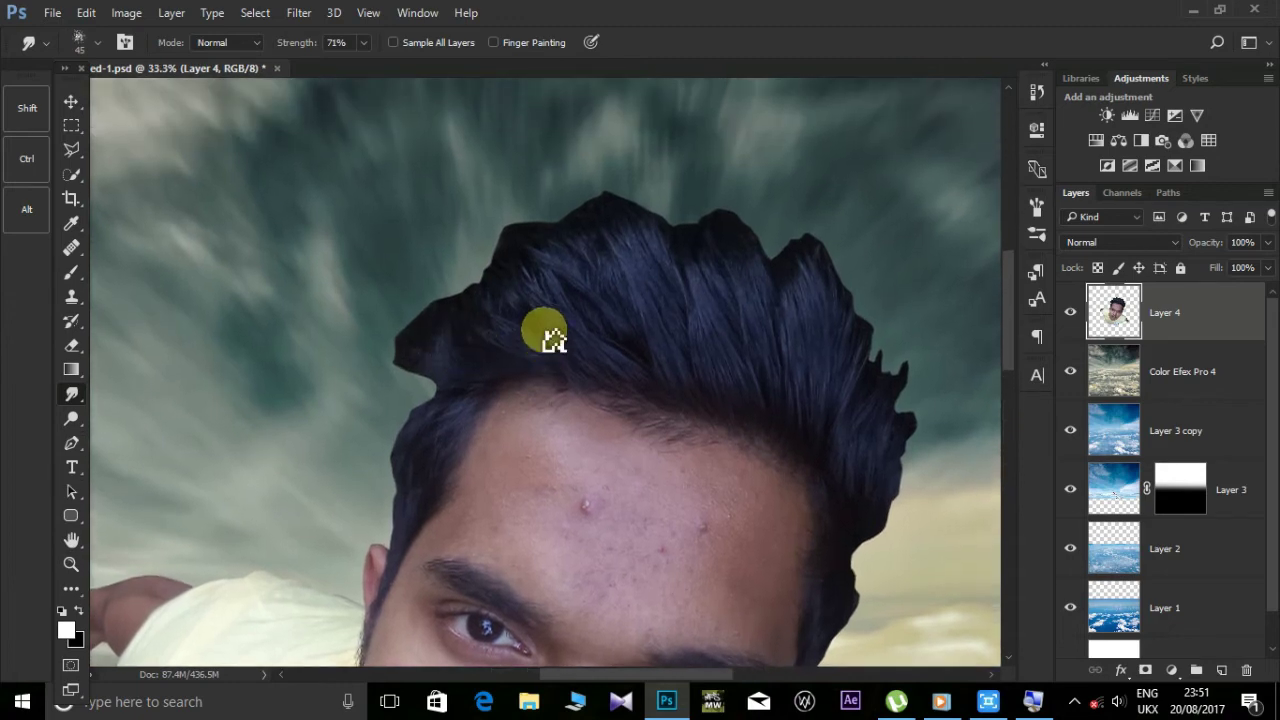
# - Erase the stray dark tuft on the left side of the hair with the Eraser
pyautogui.click(70, 348)
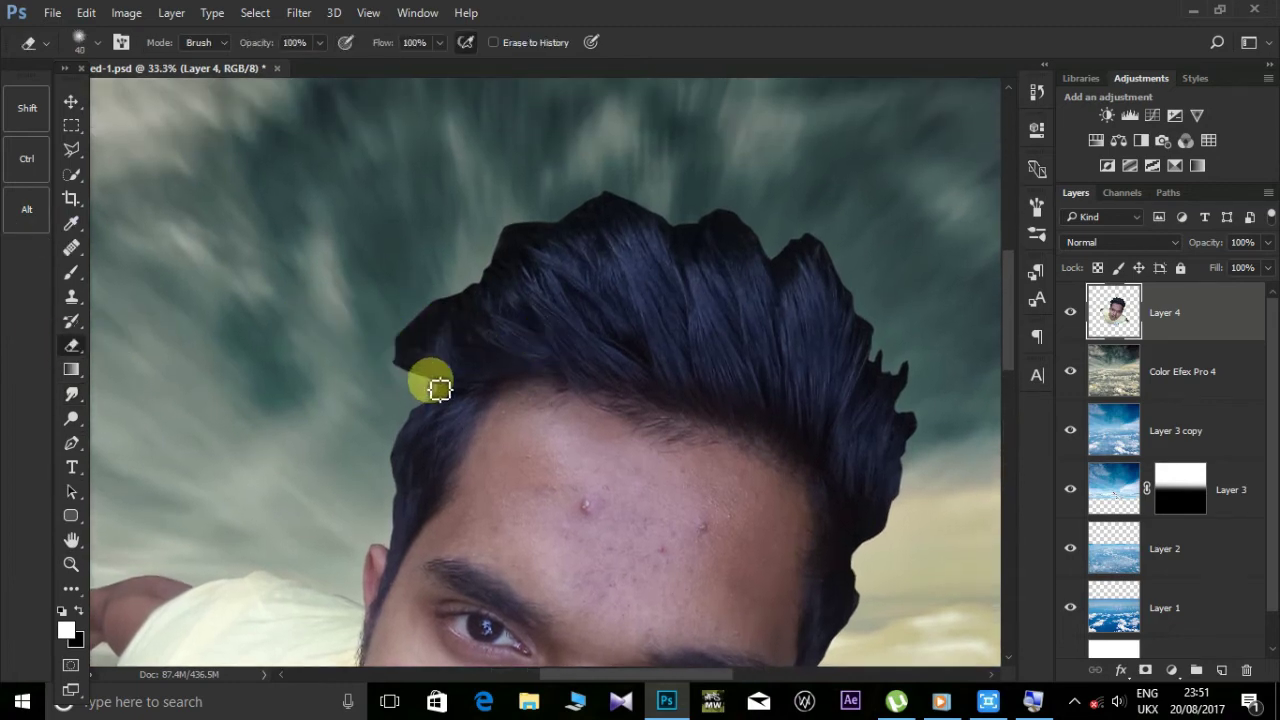
pyautogui.moveTo(448, 333)
pyautogui.mouseDown()
pyautogui.moveTo(456, 291)
pyautogui.moveTo(434, 366)
pyautogui.moveTo(443, 329)
pyautogui.mouseUp()
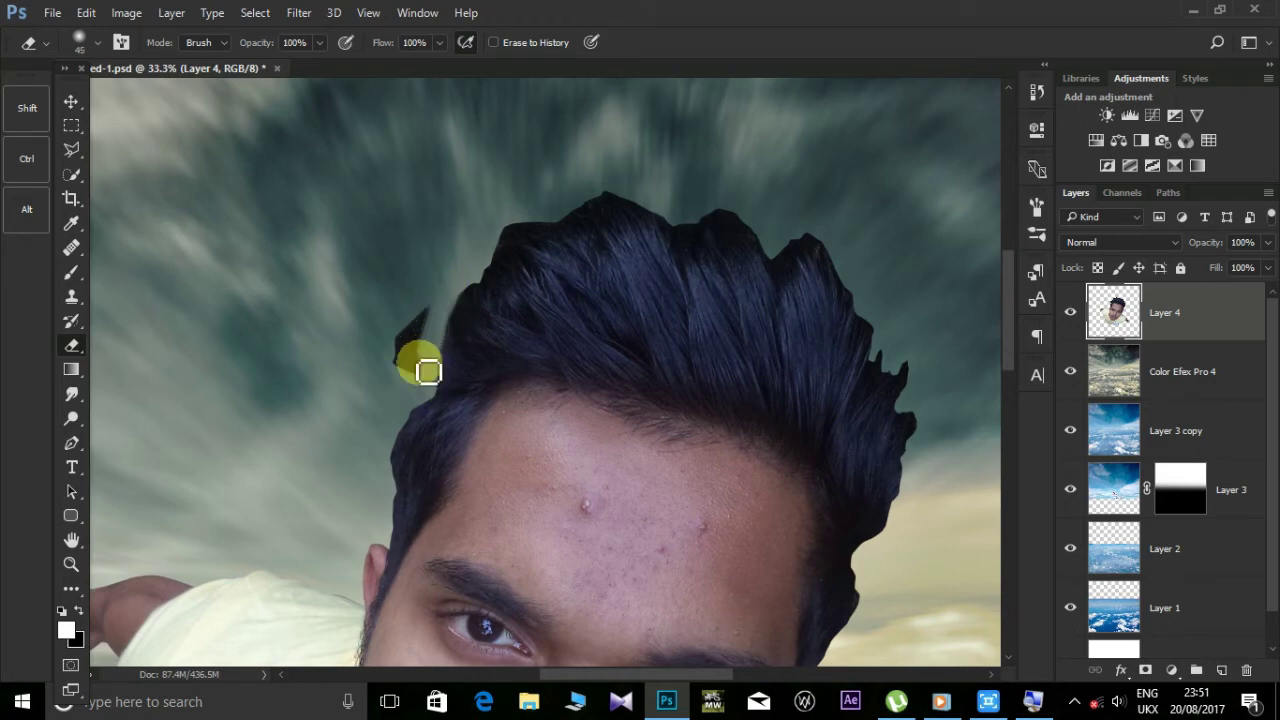
pyautogui.moveTo(421, 381)
pyautogui.mouseDown()
pyautogui.moveTo(409, 380)
pyautogui.moveTo(407, 327)
pyautogui.moveTo(122, 378)
pyautogui.mouseUp()
# - Smudge the right and upper-right hair edges into spiky strands, resizing the brush as needed
pyautogui.click(72, 394)
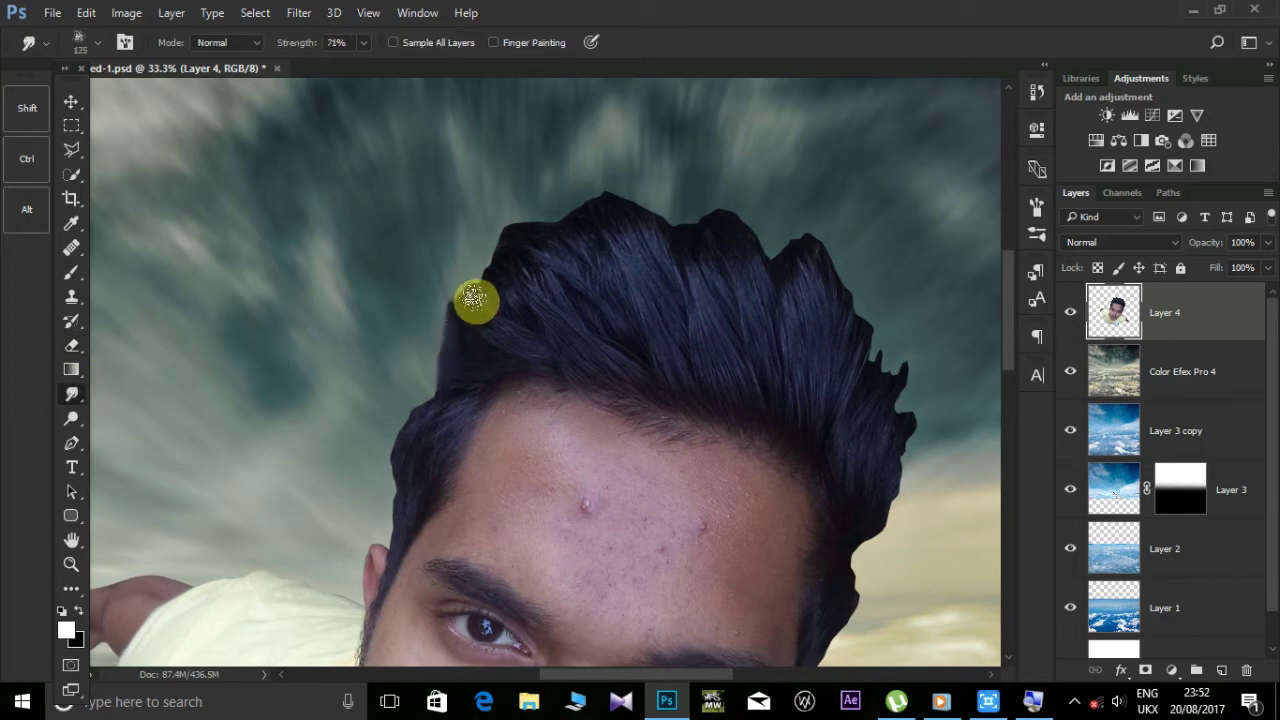
pyautogui.hotkey('ctrl', '+')
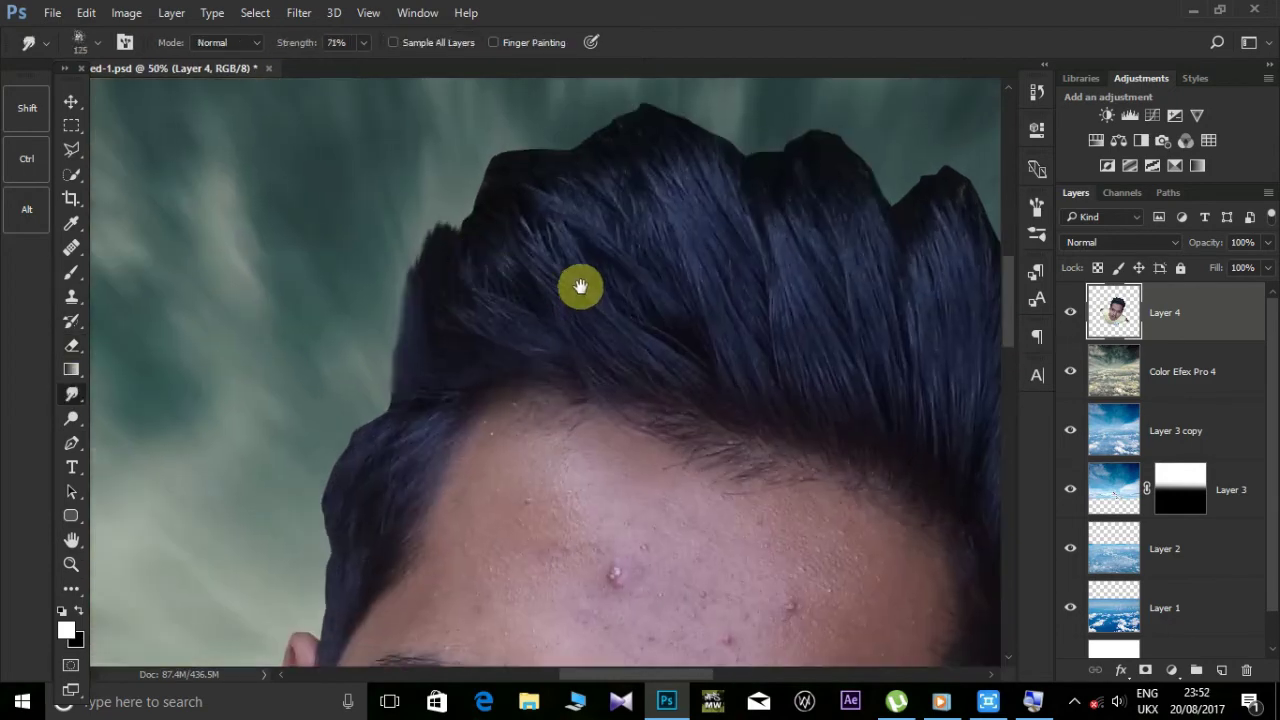
pyautogui.scroll(1, 500, 350)
pyautogui.moveTo(377, 388)
pyautogui.mouseDown()
pyautogui.moveTo(380, 311)
pyautogui.moveTo(386, 331)
pyautogui.moveTo(351, 363)
pyautogui.moveTo(417, 305)
pyautogui.moveTo(463, 320)
pyautogui.moveTo(436, 257)
pyautogui.moveTo(555, 298)
pyautogui.moveTo(534, 280)
pyautogui.moveTo(508, 303)
pyautogui.moveTo(434, 251)
pyautogui.moveTo(440, 275)
pyautogui.moveTo(571, 297)
pyautogui.moveTo(623, 291)
pyautogui.moveTo(614, 303)
pyautogui.moveTo(607, 270)
pyautogui.moveTo(686, 346)
pyautogui.moveTo(580, 266)
pyautogui.moveTo(733, 336)
pyautogui.moveTo(640, 346)
pyautogui.moveTo(603, 277)
pyautogui.moveTo(631, 266)
pyautogui.moveTo(718, 428)
pyautogui.moveTo(686, 343)
pyautogui.moveTo(700, 391)
pyautogui.moveTo(543, 229)
pyautogui.moveTo(596, 217)
pyautogui.moveTo(563, 214)
pyautogui.moveTo(537, 191)
pyautogui.moveTo(583, 226)
pyautogui.moveTo(556, 254)
pyautogui.moveTo(676, 296)
pyautogui.moveTo(680, 284)
pyautogui.moveTo(740, 323)
pyautogui.moveTo(737, 371)
pyautogui.moveTo(754, 380)
pyautogui.moveTo(776, 356)
pyautogui.moveTo(741, 265)
pyautogui.mouseUp()
pyautogui.press(']')
pyautogui.press('[')
pyautogui.press('[')
pyautogui.press('[')
pyautogui.moveTo(731, 320)
pyautogui.mouseDown()
pyautogui.moveTo(731, 286)
pyautogui.moveTo(714, 306)
pyautogui.moveTo(720, 316)
pyautogui.moveTo(720, 229)
pyautogui.mouseUp()
pyautogui.press(']')
pyautogui.press(']')
pyautogui.press(']')
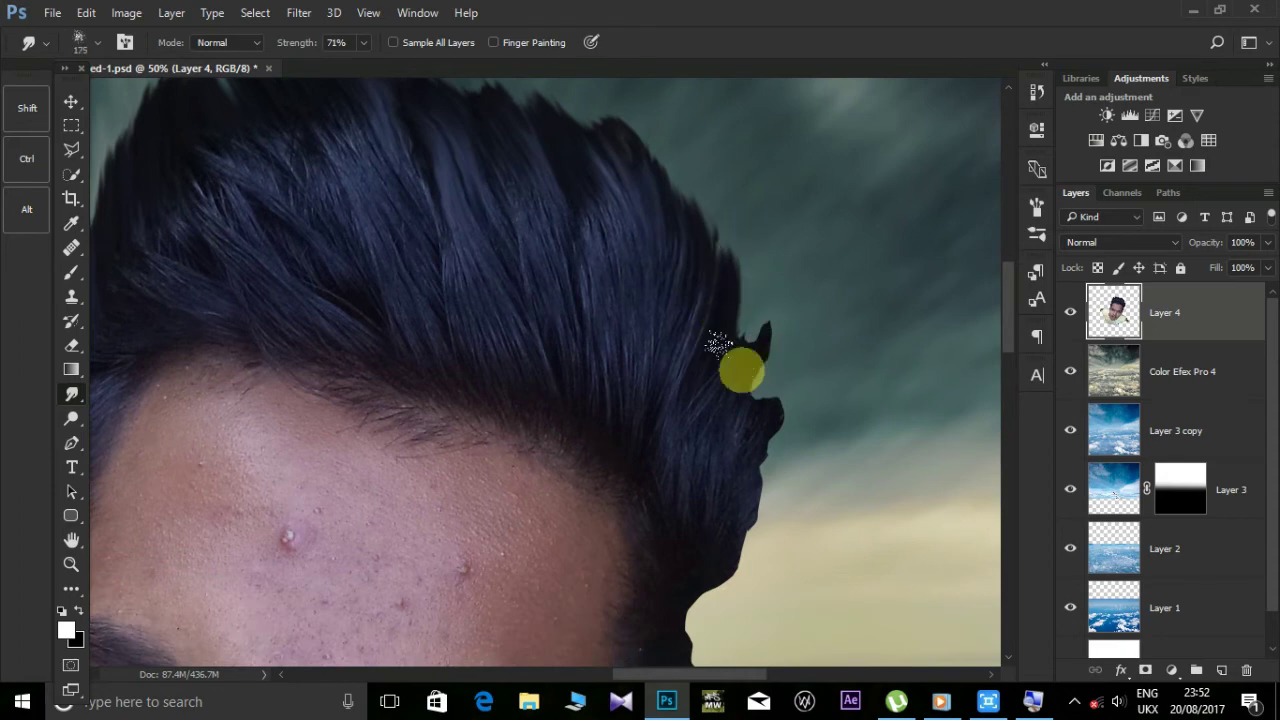
pyautogui.moveTo(743, 366)
pyautogui.mouseDown()
pyautogui.moveTo(737, 314)
pyautogui.moveTo(735, 383)
pyautogui.moveTo(780, 366)
pyautogui.moveTo(771, 449)
pyautogui.moveTo(729, 434)
pyautogui.moveTo(750, 430)
pyautogui.moveTo(736, 514)
pyautogui.moveTo(747, 400)
pyautogui.moveTo(675, 445)
pyautogui.mouseUp()
pyautogui.press(']')
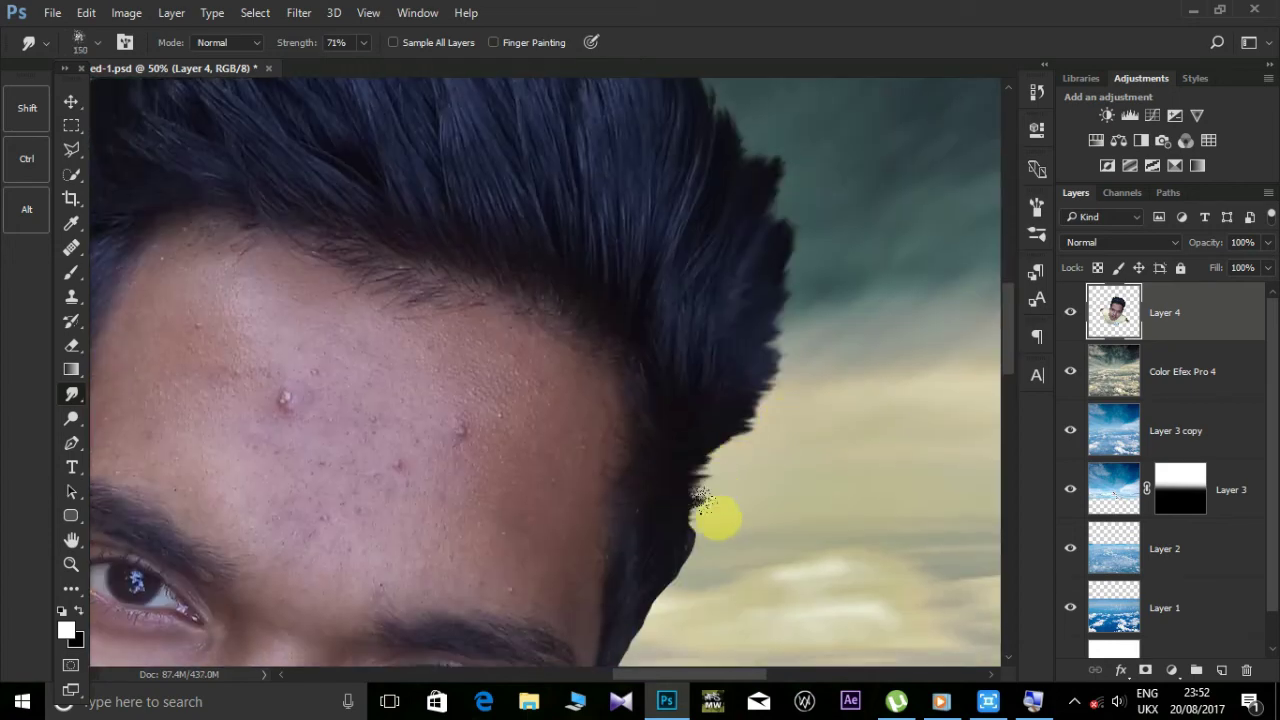
pyautogui.moveTo(718, 518)
pyautogui.mouseDown()
pyautogui.moveTo(746, 464)
pyautogui.moveTo(724, 480)
pyautogui.mouseUp()
# - Smudge the hair beside the temple and the left hair edge out into the sky
pyautogui.scroll(-2, 724, 480)
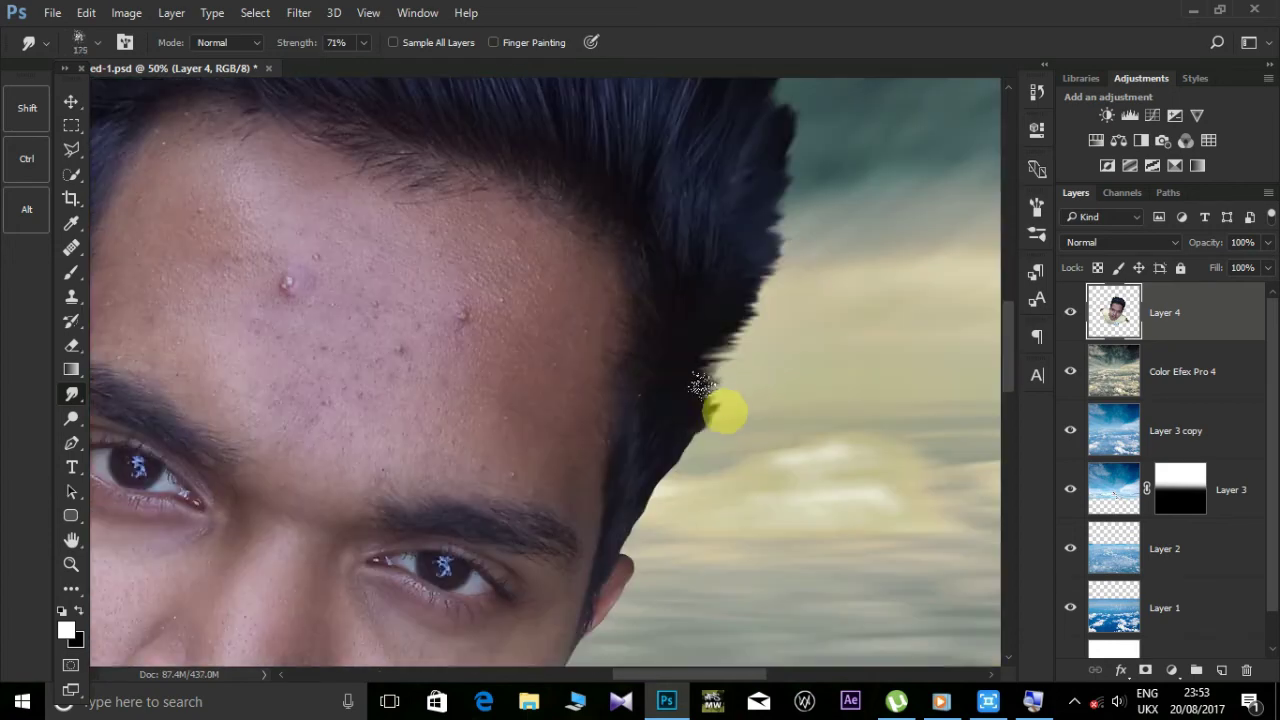
pyautogui.moveTo(695, 383)
pyautogui.mouseDown()
pyautogui.moveTo(675, 422)
pyautogui.moveTo(672, 366)
pyautogui.moveTo(708, 355)
pyautogui.moveTo(640, 470)
pyautogui.mouseUp()
pyautogui.press(']')
pyautogui.press(']')
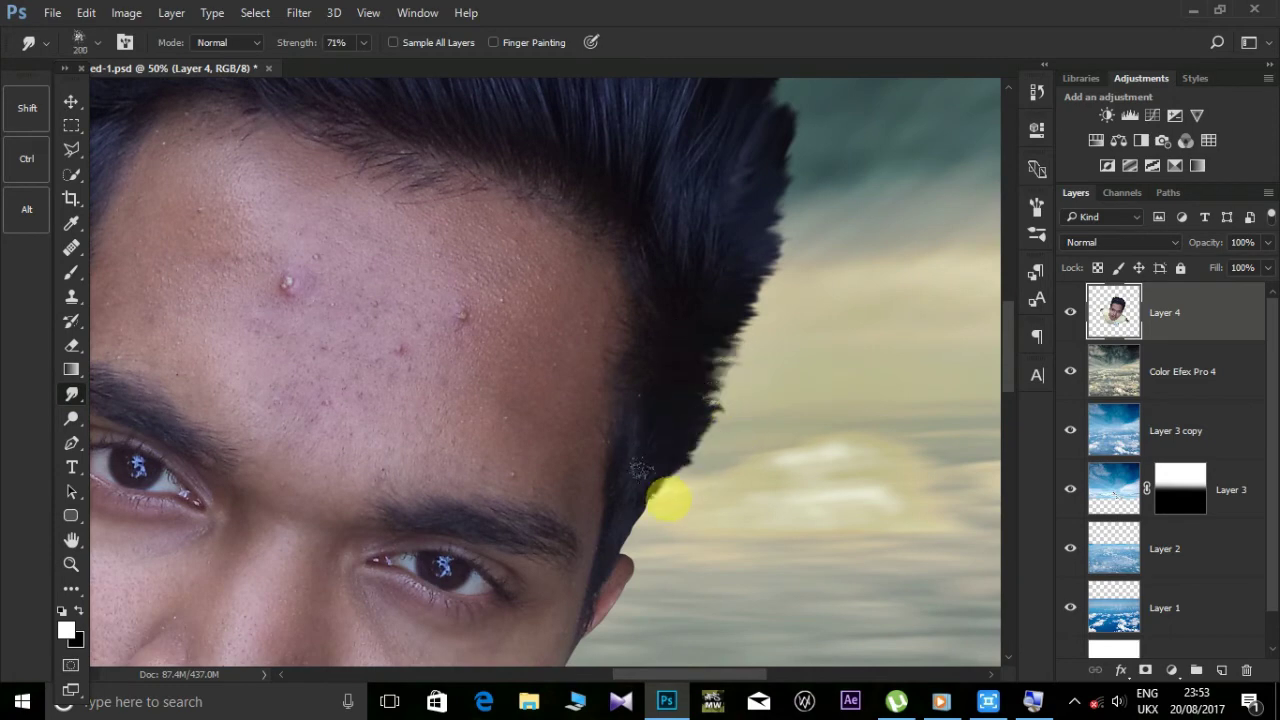
pyautogui.moveTo(609, 313)
pyautogui.mouseDown()
pyautogui.moveTo(586, 380)
pyautogui.moveTo(451, 371)
pyautogui.mouseUp()
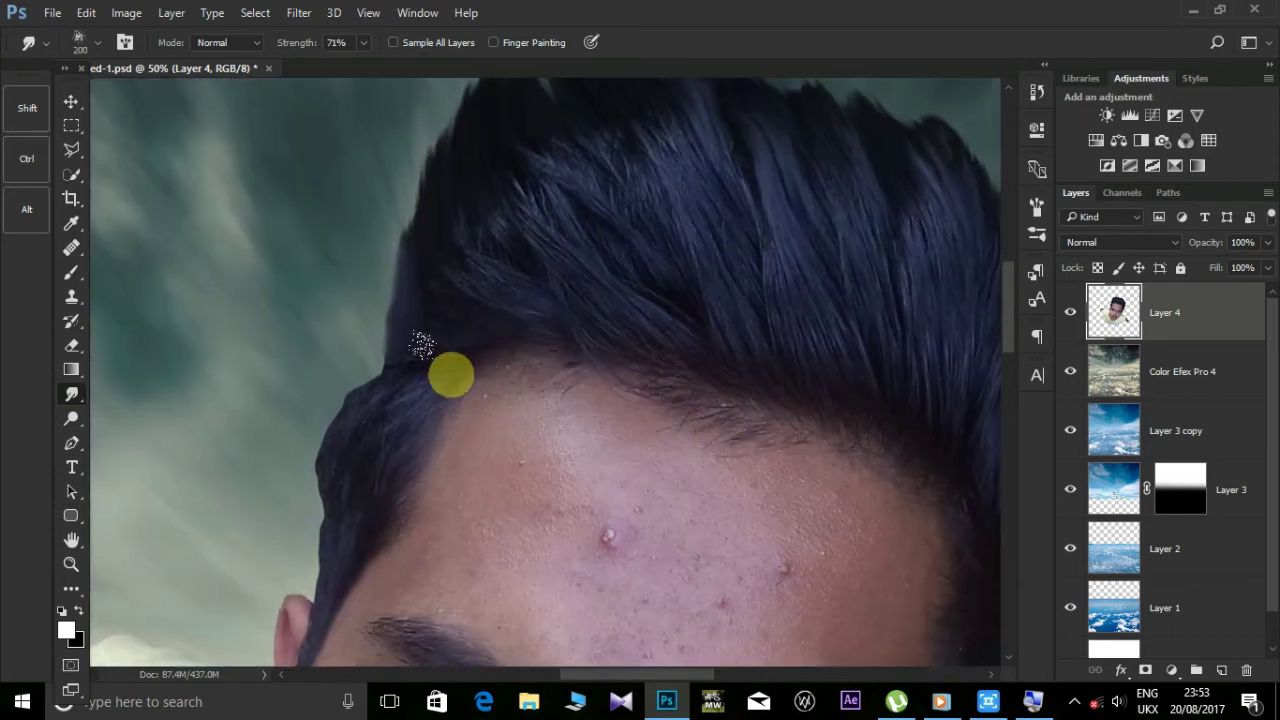
pyautogui.moveTo(326, 321)
pyautogui.mouseDown()
pyautogui.moveTo(268, 394)
pyautogui.moveTo(270, 480)
pyautogui.moveTo(449, 486)
pyautogui.moveTo(391, 466)
pyautogui.moveTo(457, 300)
pyautogui.moveTo(446, 330)
pyautogui.moveTo(457, 271)
pyautogui.moveTo(403, 234)
pyautogui.moveTo(497, 307)
pyautogui.moveTo(483, 234)
pyautogui.moveTo(426, 149)
pyautogui.moveTo(369, 260)
pyautogui.moveTo(280, 243)
pyautogui.moveTo(194, 183)
pyautogui.moveTo(303, 194)
pyautogui.moveTo(262, 138)
pyautogui.moveTo(286, 126)
pyautogui.moveTo(286, 223)
pyautogui.moveTo(283, 177)
pyautogui.moveTo(309, 251)
pyautogui.moveTo(251, 154)
pyautogui.moveTo(420, 200)
pyautogui.moveTo(380, 142)
pyautogui.moveTo(508, 246)
pyautogui.mouseUp()
pyautogui.scroll(-2, 507, 248)
# - Smudge the top and right-side hair spikes into soft strands
pyautogui.scroll(-2, 507, 248)
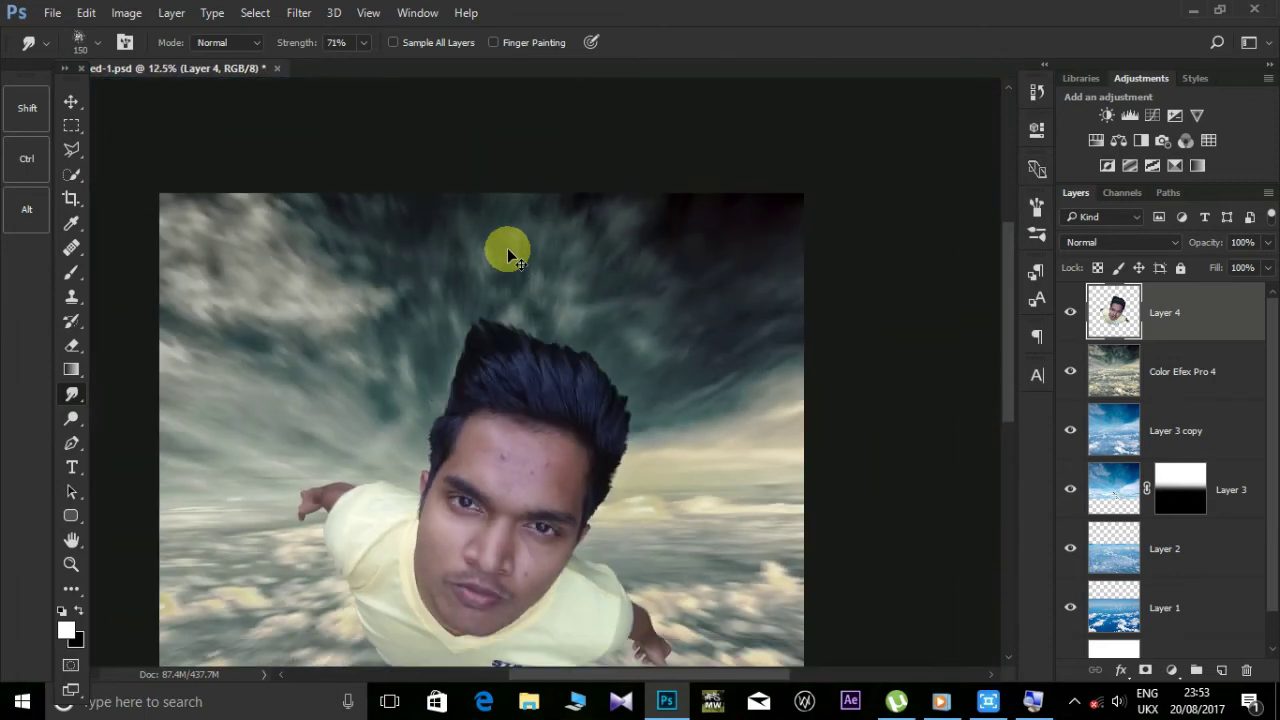
pyautogui.scroll(-1, 507, 248)
pyautogui.scroll(2, 507, 248)
pyautogui.scroll(2, 507, 248)
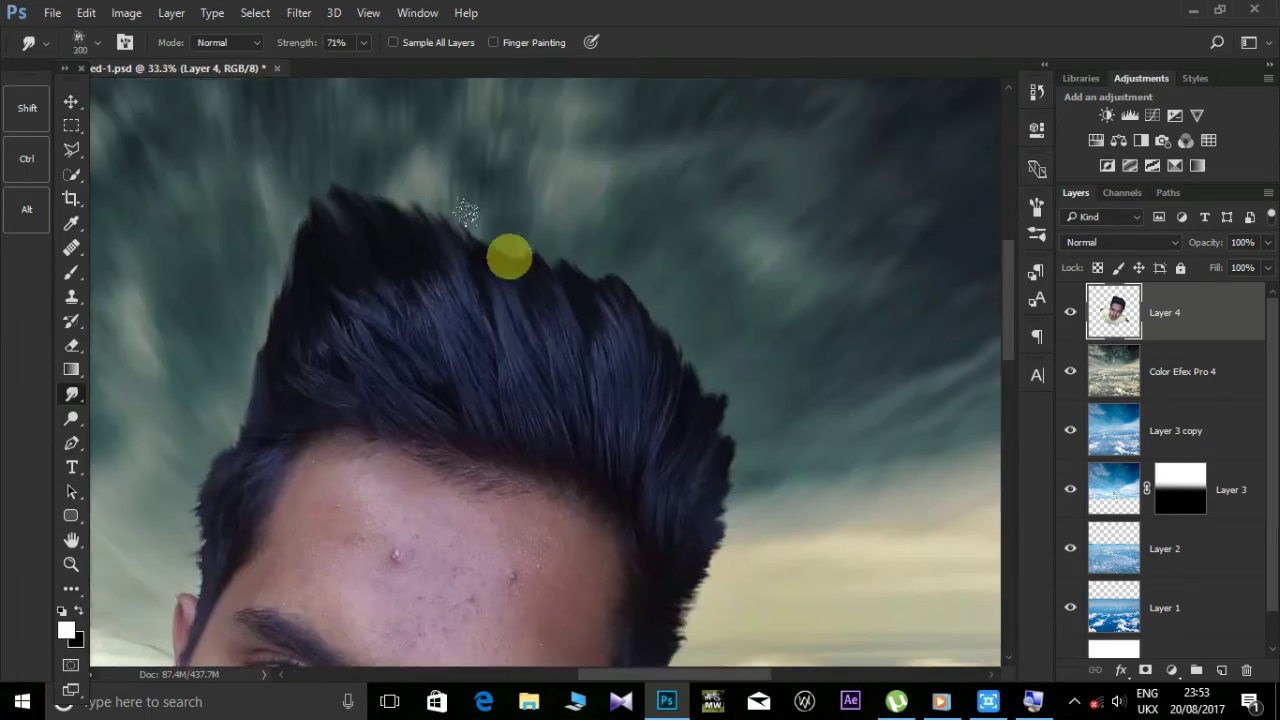
pyautogui.moveTo(508, 255); pyautogui.dragTo(431, 212)
pyautogui.moveTo(649, 257)
pyautogui.mouseDown()
pyautogui.moveTo(606, 214)
pyautogui.moveTo(654, 263)
pyautogui.moveTo(585, 232)
pyautogui.mouseUp()
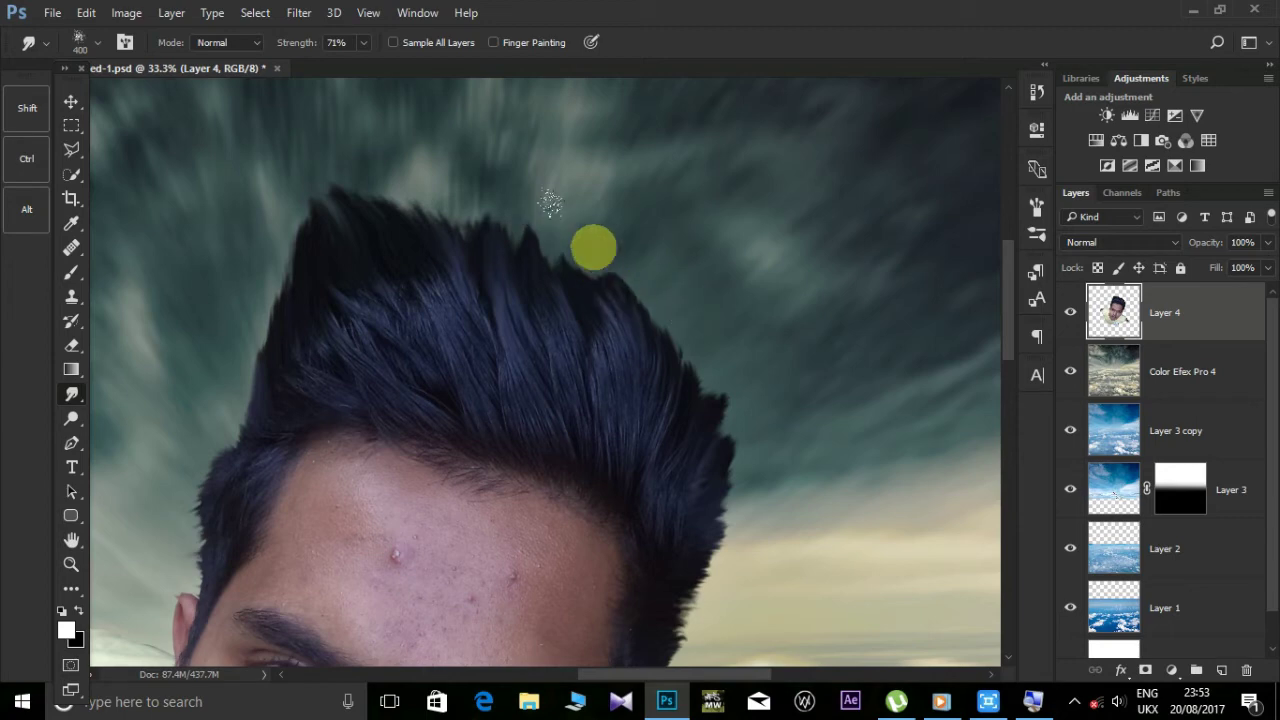
pyautogui.moveTo(527, 194)
pyautogui.mouseDown()
pyautogui.moveTo(634, 286)
pyautogui.moveTo(629, 229)
pyautogui.moveTo(700, 380)
pyautogui.moveTo(694, 334)
pyautogui.moveTo(828, 309)
pyautogui.mouseUp()
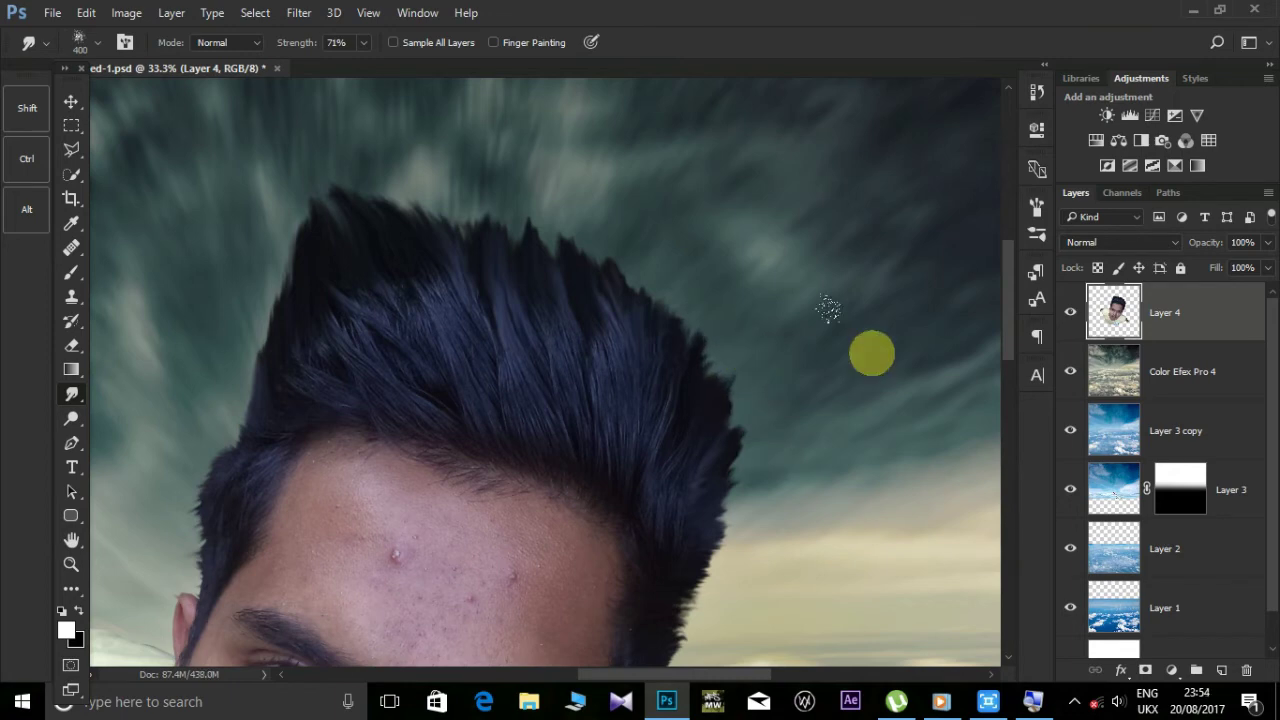
pyautogui.hotkey('ctrl', '+')
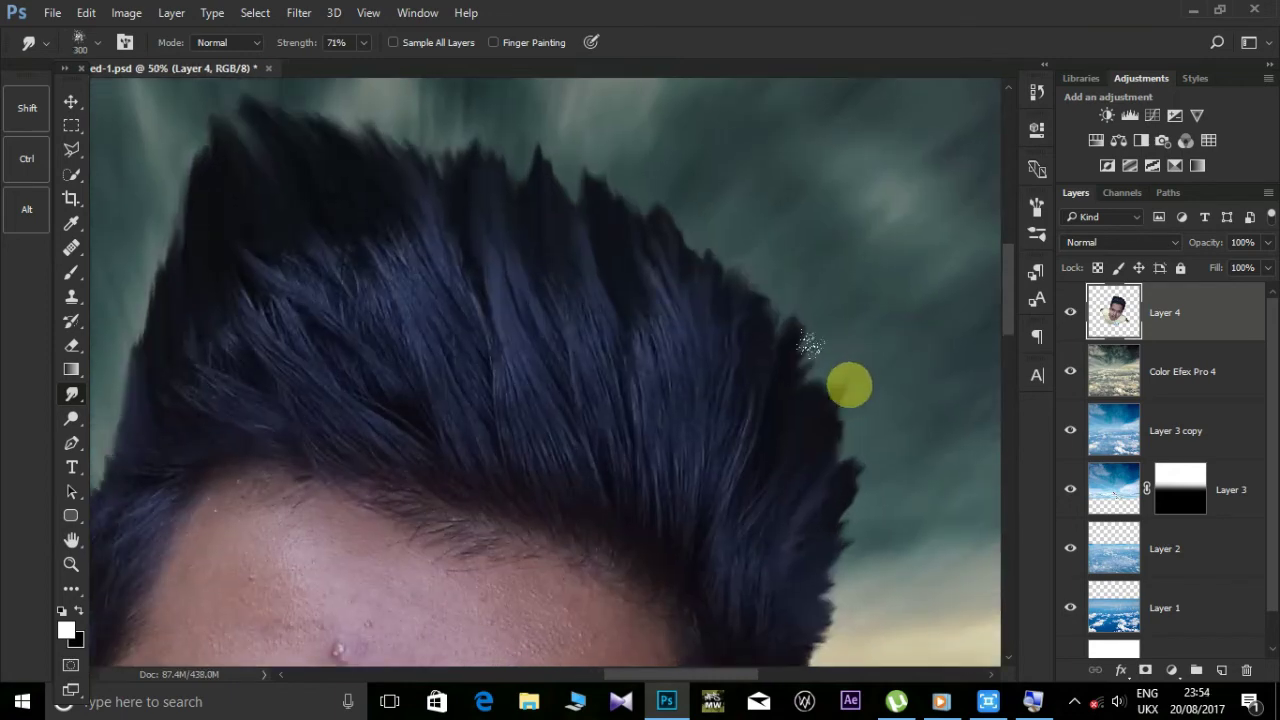
pyautogui.moveTo(822, 380)
pyautogui.mouseDown()
pyautogui.moveTo(857, 323)
pyautogui.moveTo(840, 449)
pyautogui.moveTo(903, 420)
pyautogui.moveTo(853, 418)
pyautogui.moveTo(865, 515)
pyautogui.moveTo(737, 251)
pyautogui.moveTo(666, 220)
pyautogui.moveTo(529, 197)
pyautogui.moveTo(409, 110)
pyautogui.moveTo(331, 144)
pyautogui.moveTo(531, 268)
pyautogui.moveTo(479, 273)
pyautogui.moveTo(354, 452)
pyautogui.moveTo(386, 217)
pyautogui.moveTo(400, 240)
pyautogui.mouseUp()
# - Smudge the hair's left edge upward toward the top, checking the whole image
pyautogui.press('[')
pyautogui.press(']')
pyautogui.moveTo(486, 300); pyautogui.dragTo(484, 189)
pyautogui.moveTo(343, 409)
pyautogui.mouseDown()
pyautogui.moveTo(357, 357)
pyautogui.moveTo(334, 209)
pyautogui.moveTo(420, 151)
pyautogui.moveTo(380, 200)
pyautogui.moveTo(463, 357)
pyautogui.moveTo(430, 327)
pyautogui.mouseUp()
pyautogui.press(']')
pyautogui.press(']')
pyautogui.hotkey('ctrl', '-')
pyautogui.hotkey('ctrl', '-')
pyautogui.hotkey('ctrl', '-')
pyautogui.hotkey('ctrl', '-')
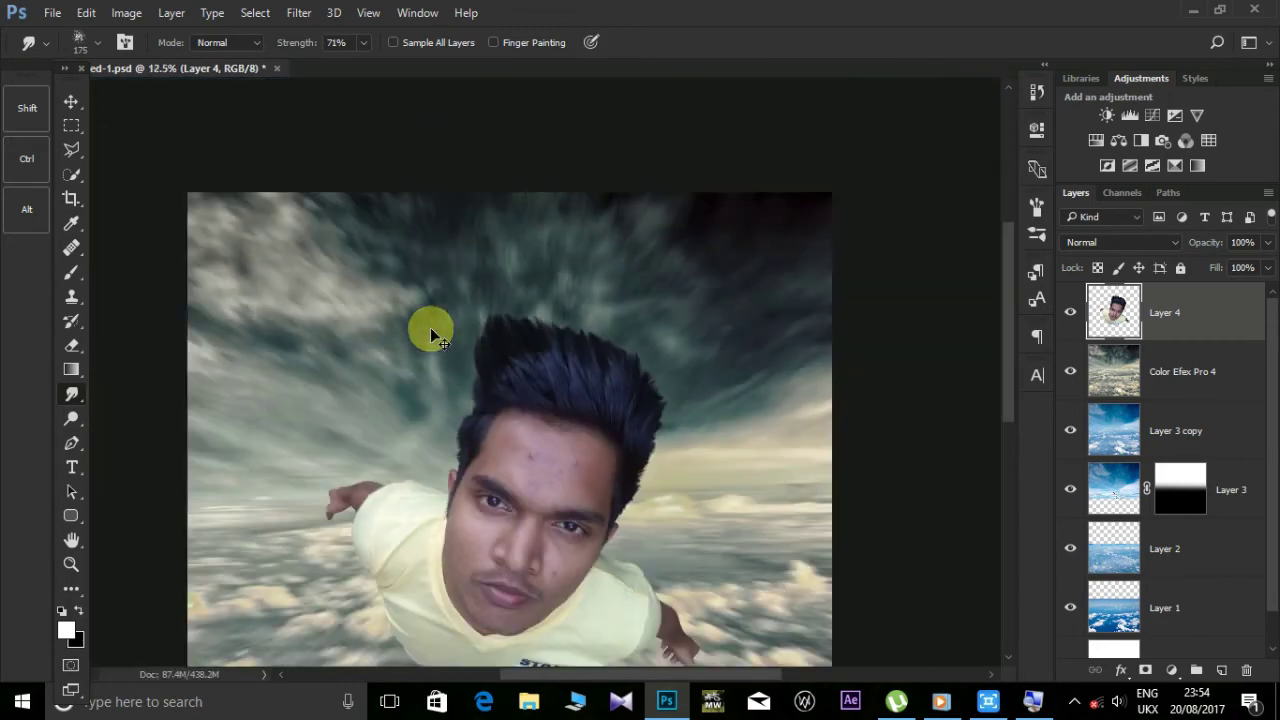
pyautogui.hotkey('ctrl', '-')
pyautogui.hotkey('ctrl', '+')
pyautogui.hotkey('ctrl', '+')
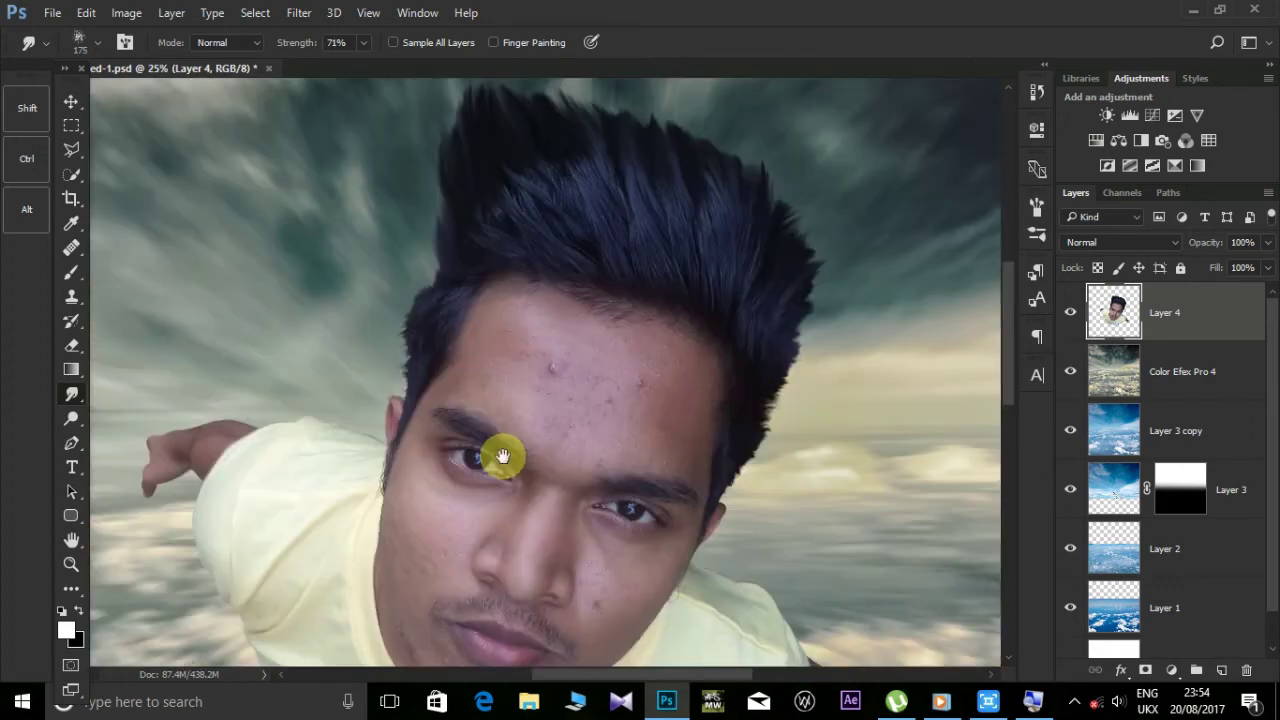
pyautogui.hotkey('ctrl', '+')
pyautogui.press(']')
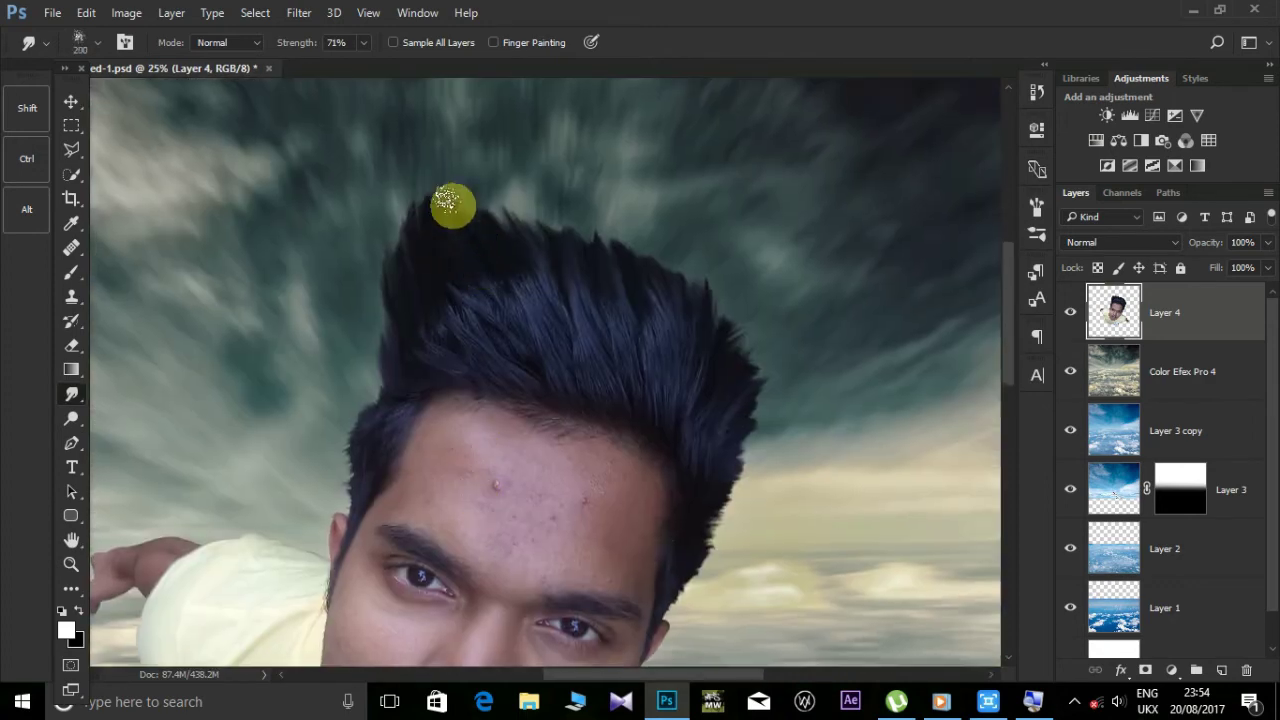
# - Push the top edge and crown of the hair into wispy strands, then view the whole composite
pyautogui.moveTo(447, 203)
pyautogui.mouseDown()
pyautogui.moveTo(491, 237)
pyautogui.moveTo(578, 263)
pyautogui.moveTo(463, 206)
pyautogui.mouseUp()
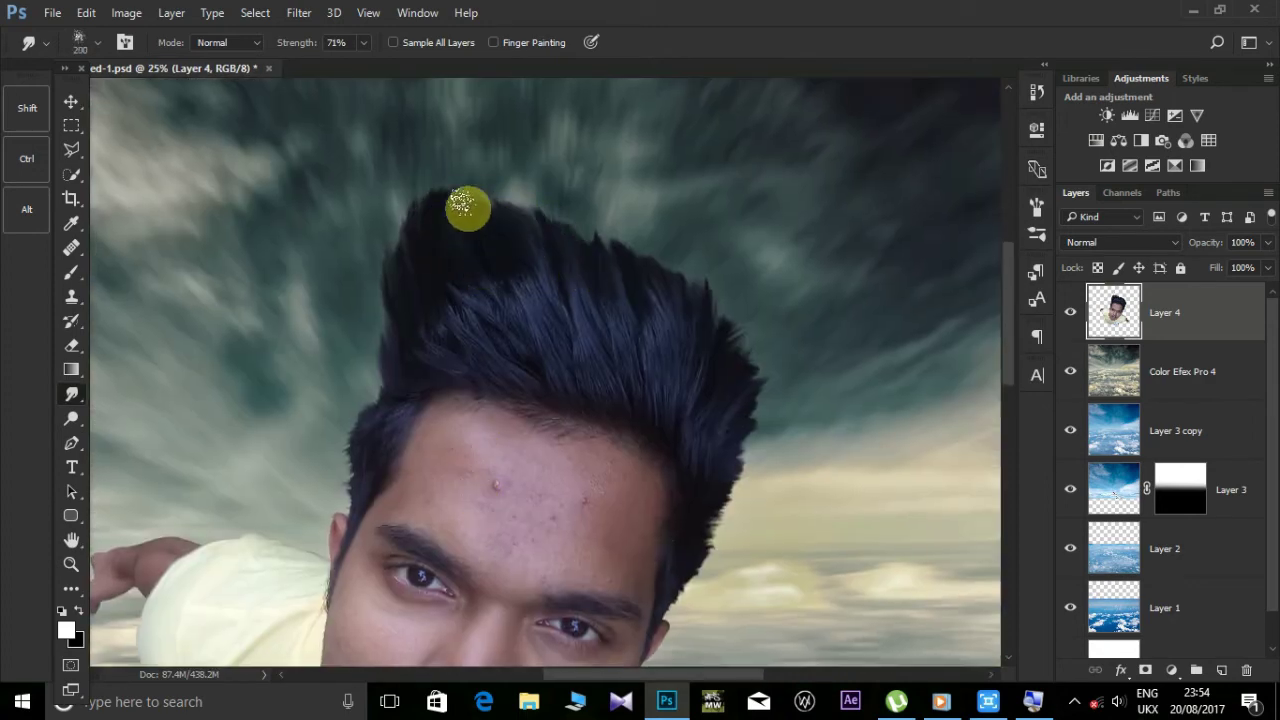
pyautogui.moveTo(651, 297); pyautogui.dragTo(604, 378)
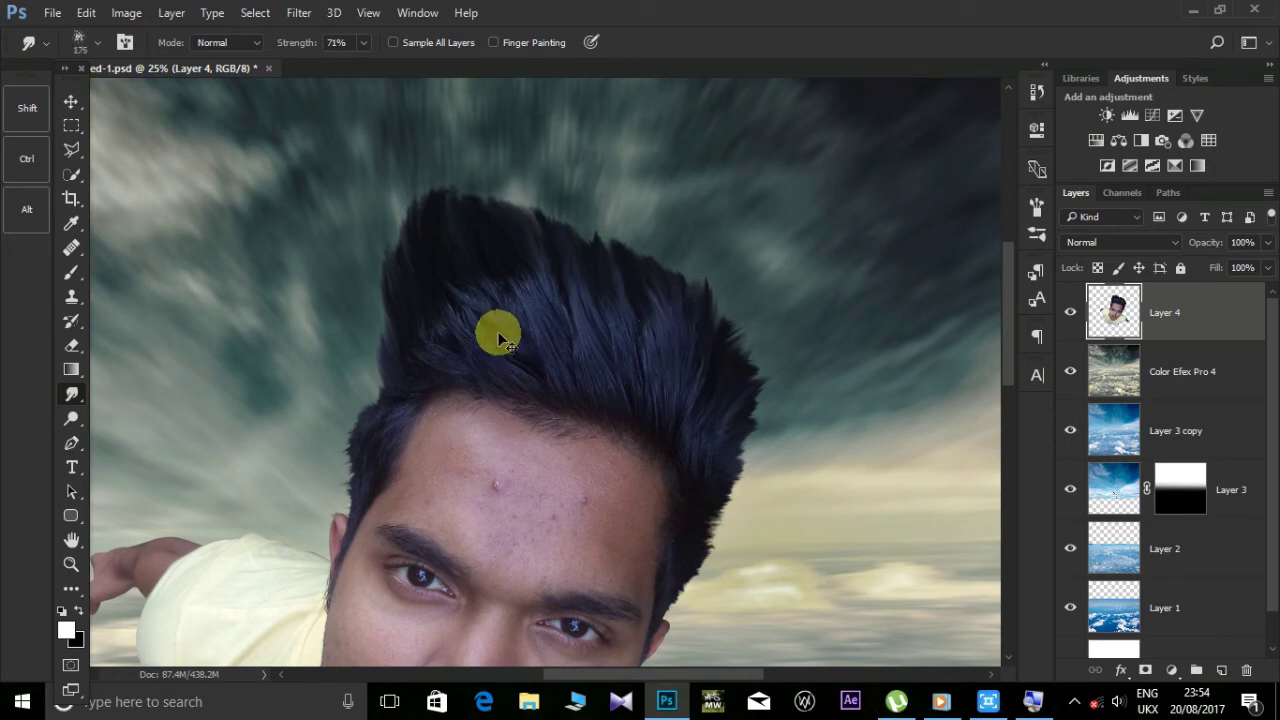
pyautogui.press('[')
pyautogui.hotkey('ctrl', '+')
pyautogui.moveTo(520, 333); pyautogui.dragTo(480, 390)
pyautogui.press('[')
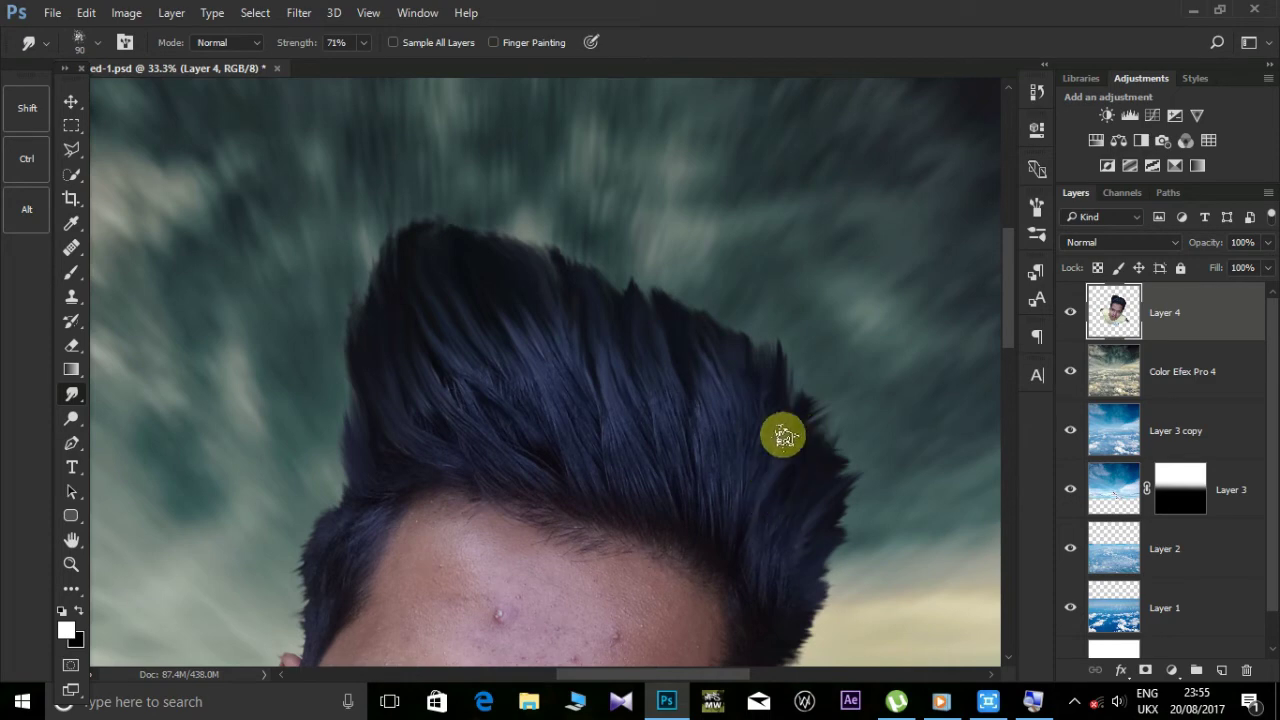
pyautogui.hotkey('ctrl', '-')
pyautogui.hotkey('ctrl', '-')
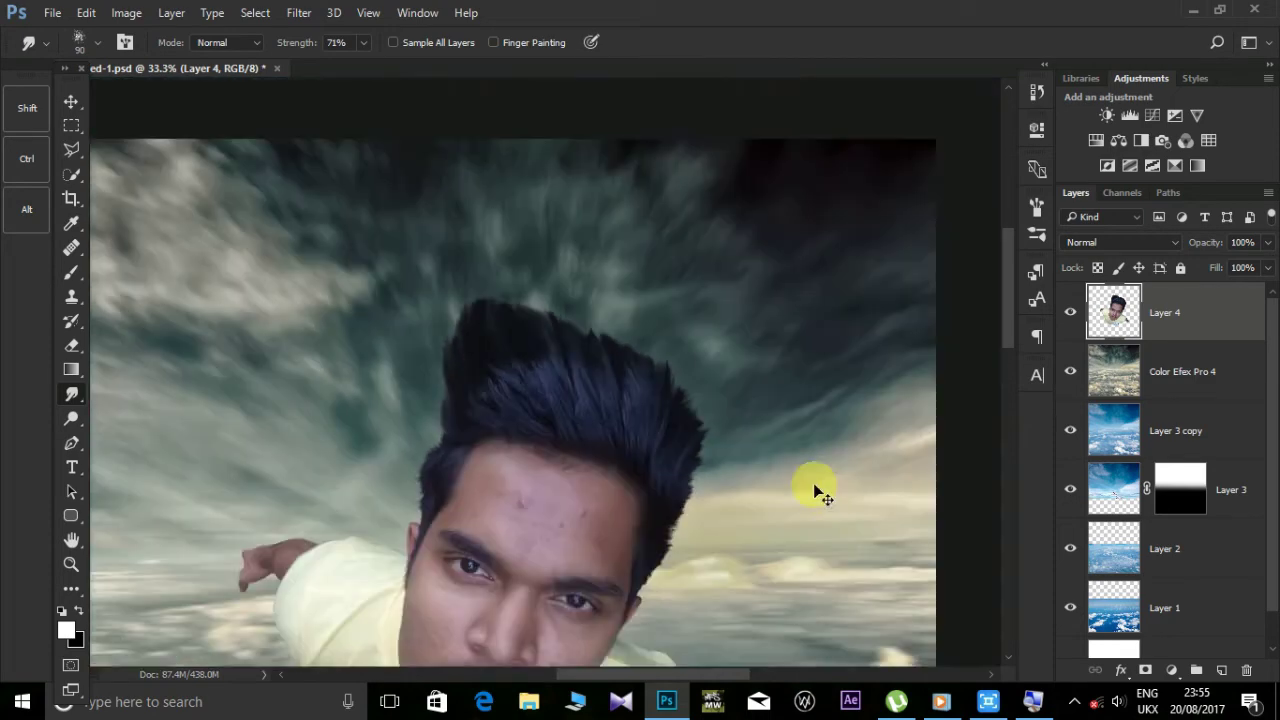
pyautogui.hotkey('ctrl', '-')
pyautogui.hotkey('ctrl', '-')
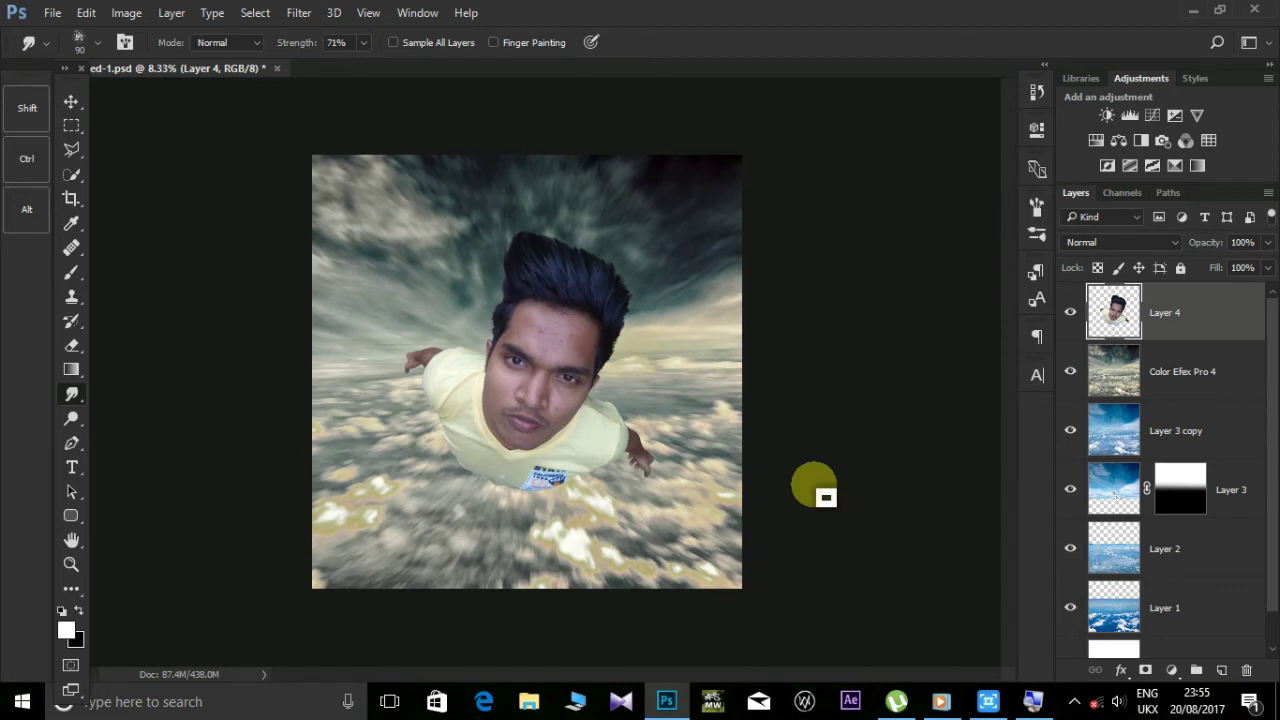
# - Duplicate Layer 4 with Ctrl+J to make Layer 4 copy for retouching
pyautogui.click(72, 274)
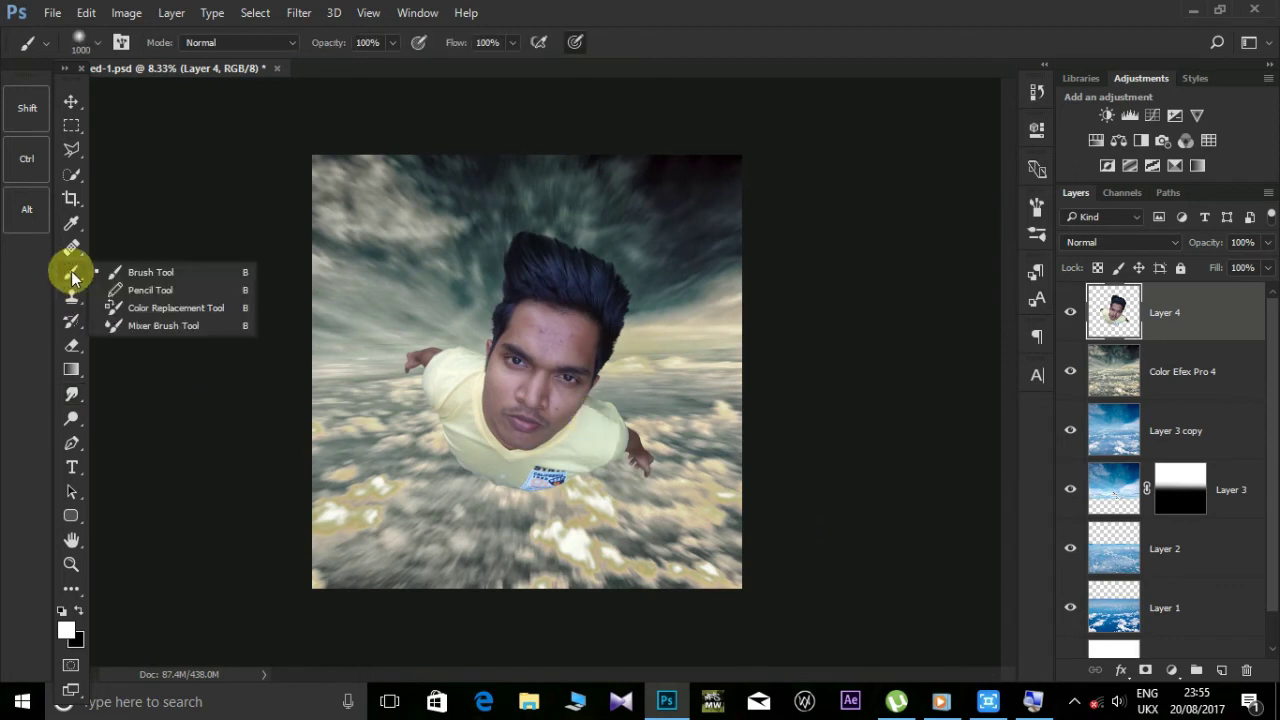
pyautogui.click(1193, 322)
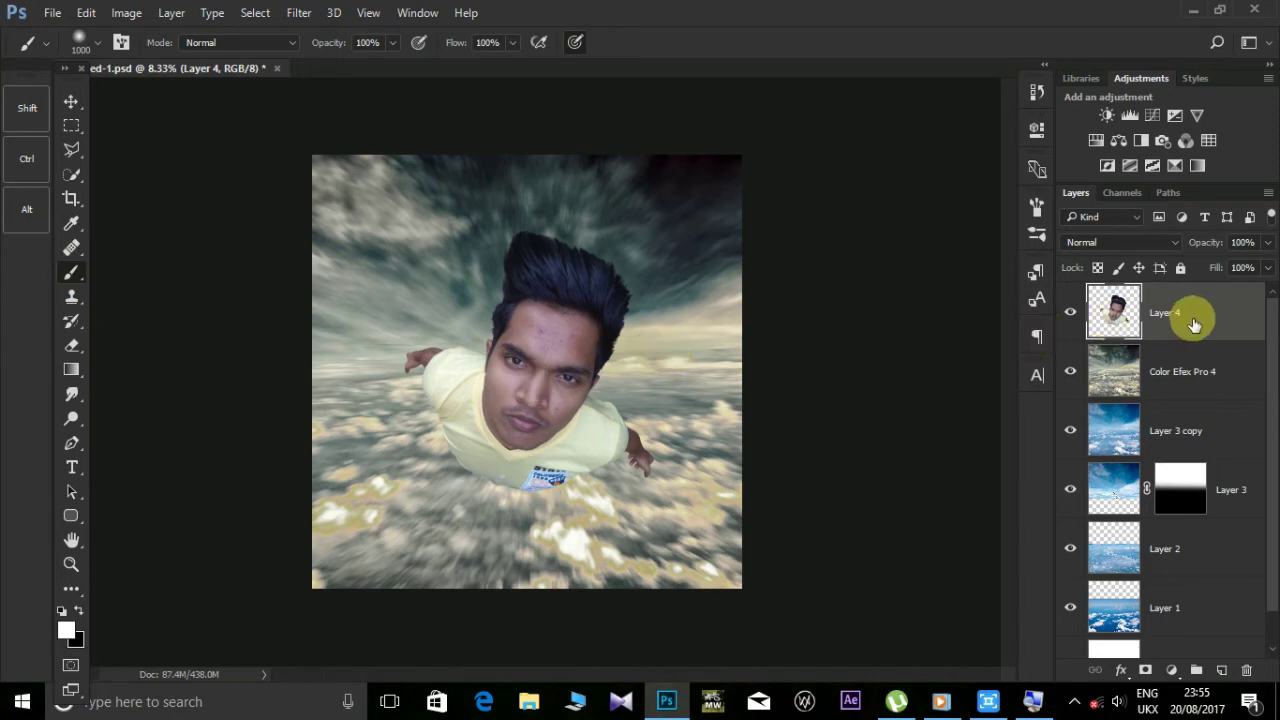
pyautogui.hotkey('ctrl', 'j')
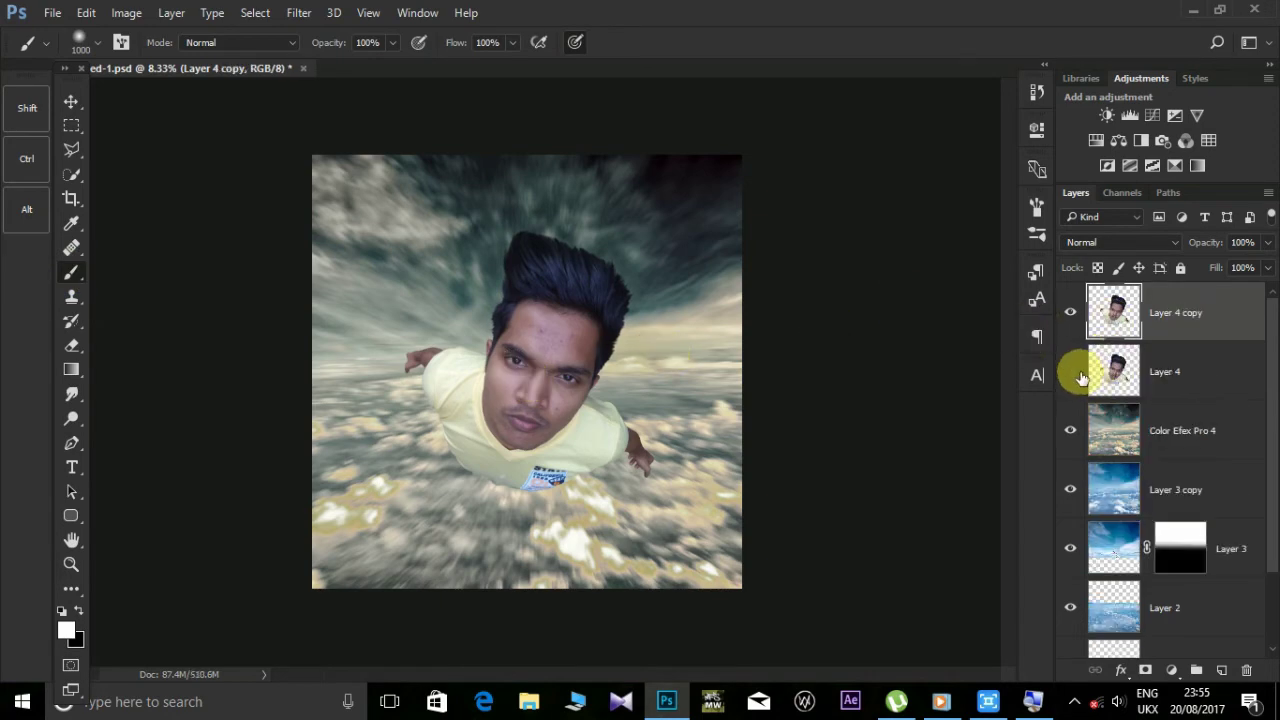
# - Pick the Spot Healing Brush and enlarge it to size 90
pyautogui.click(70, 252)
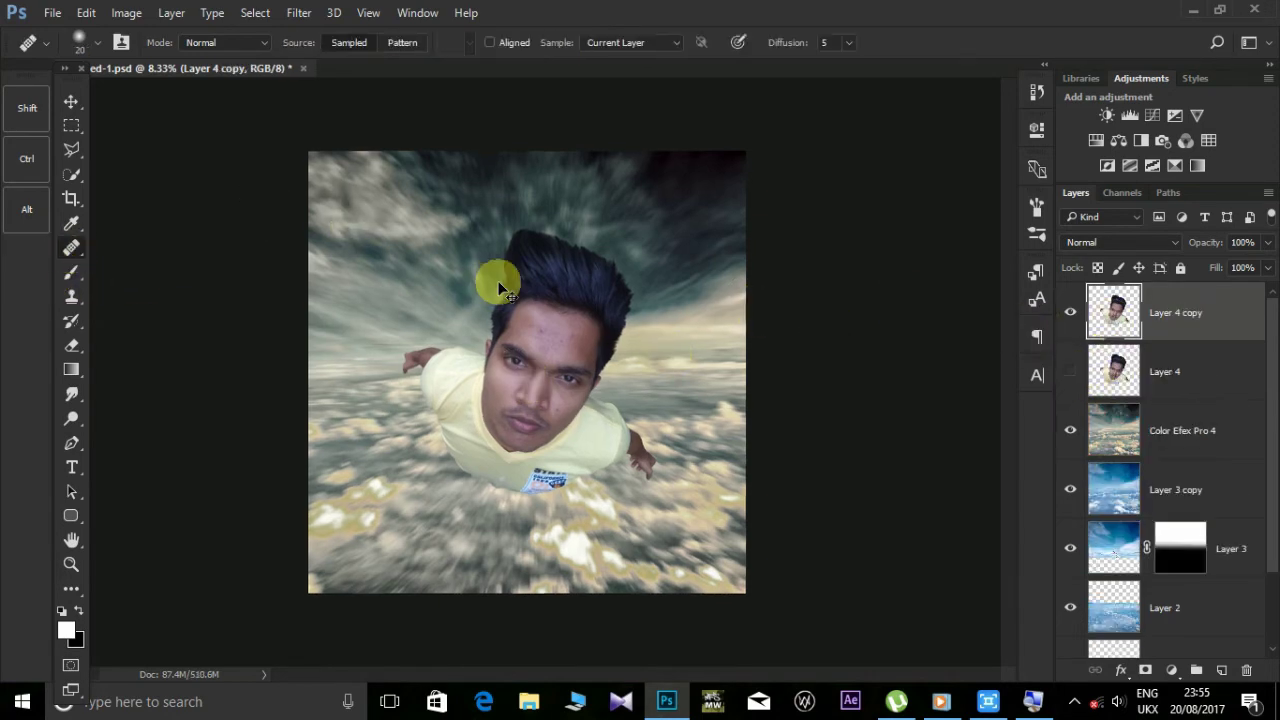
pyautogui.scroll(2, 494, 277)
pyautogui.scroll(2, 494, 277)
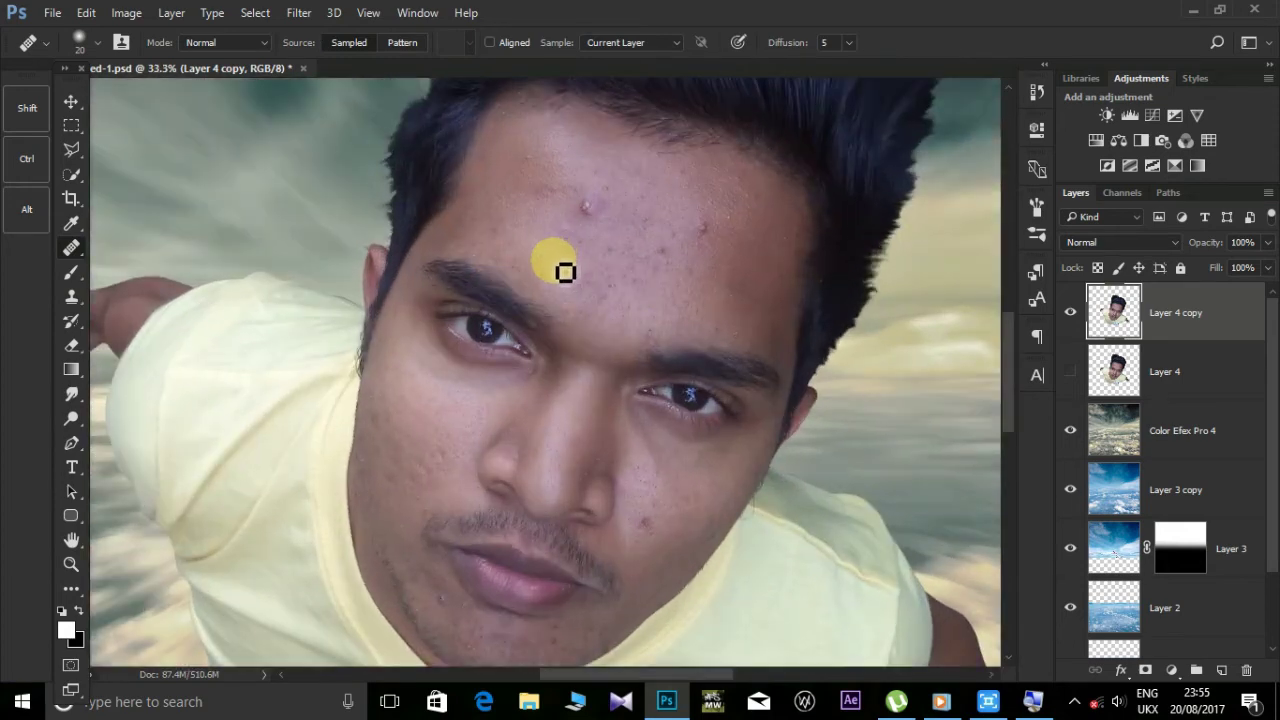
pyautogui.press(']')
pyautogui.press(']')
pyautogui.press(']')
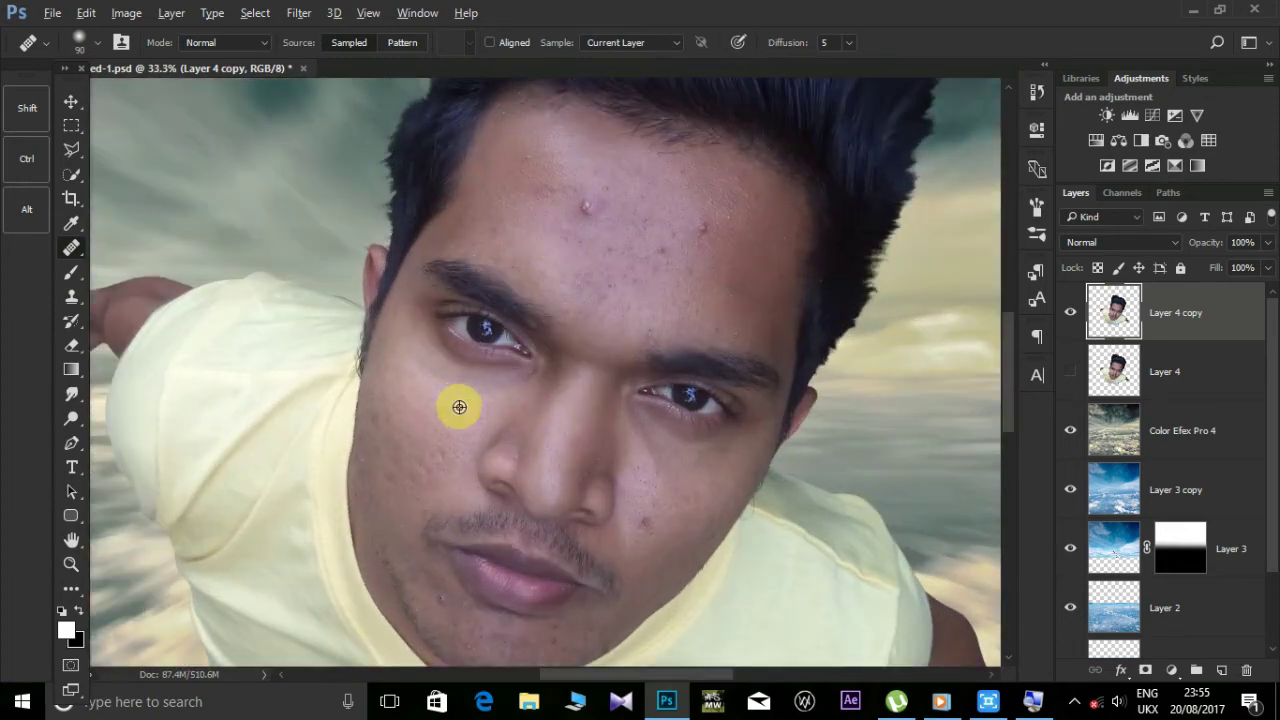
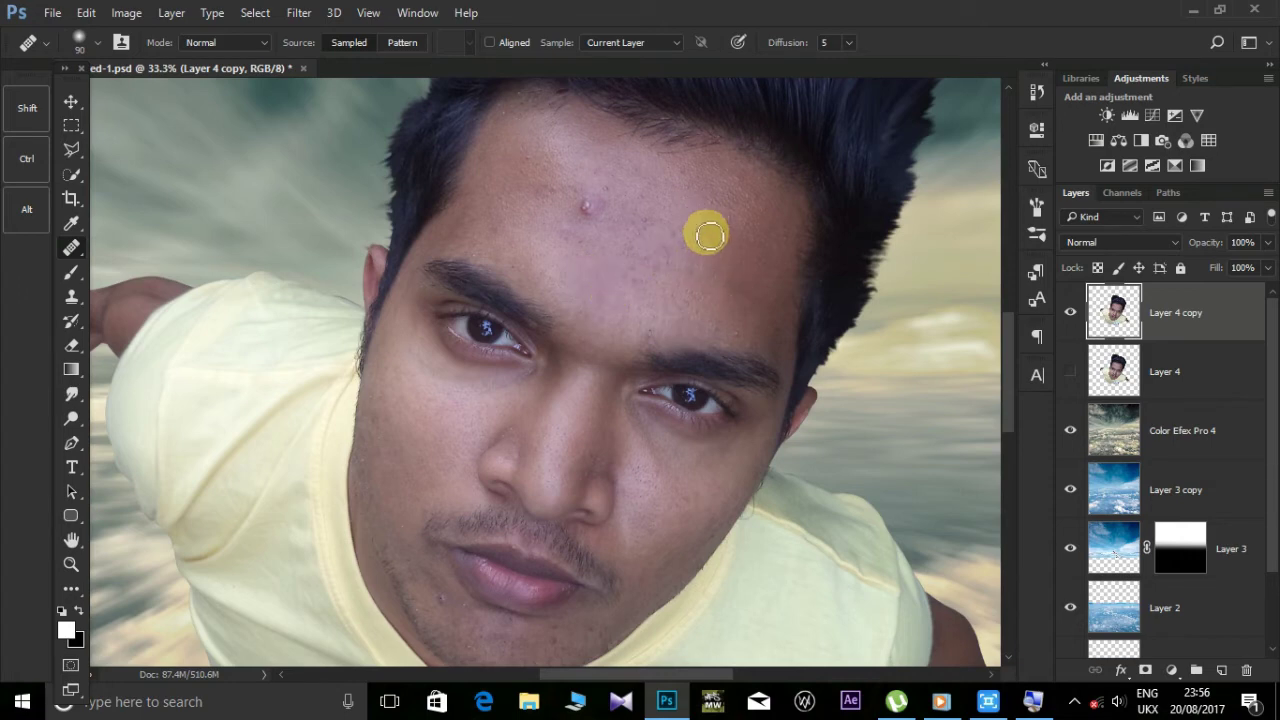
# - Heal the two forehead blemishes with the Spot Healing Brush, then bring up the painting-tool flyout
pyautogui.click(585, 210)
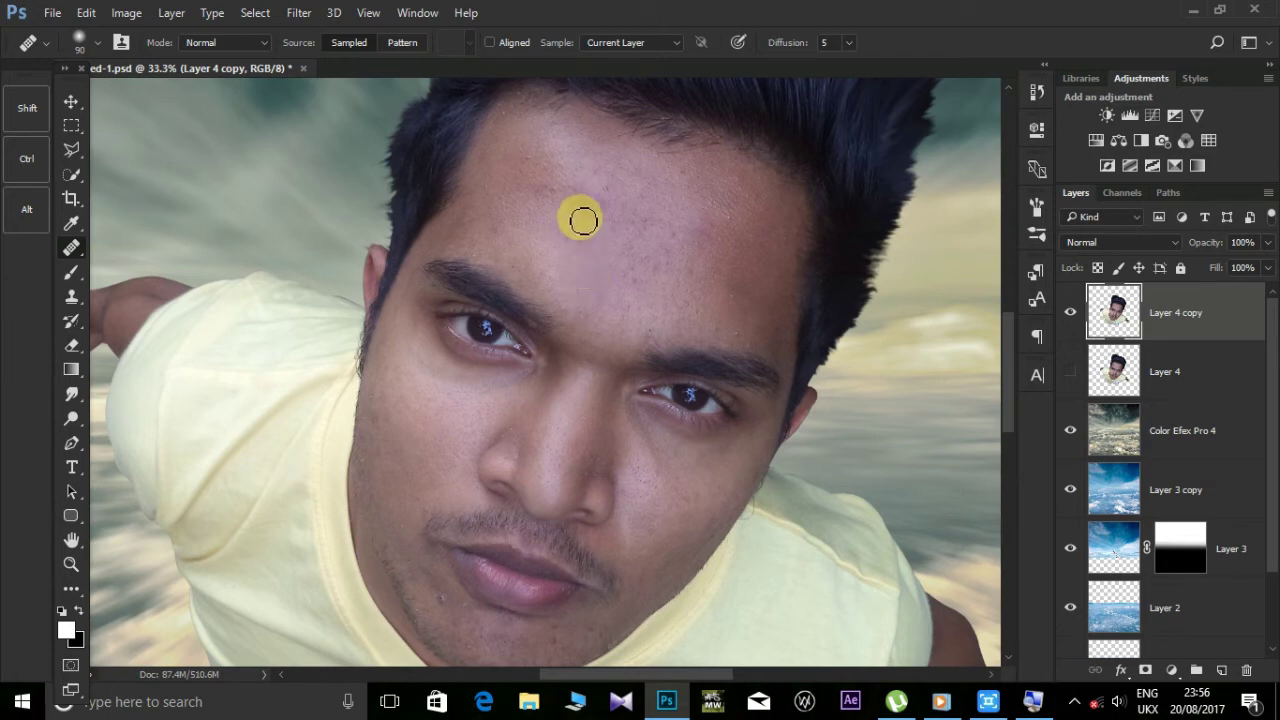
pyautogui.click(736, 280)
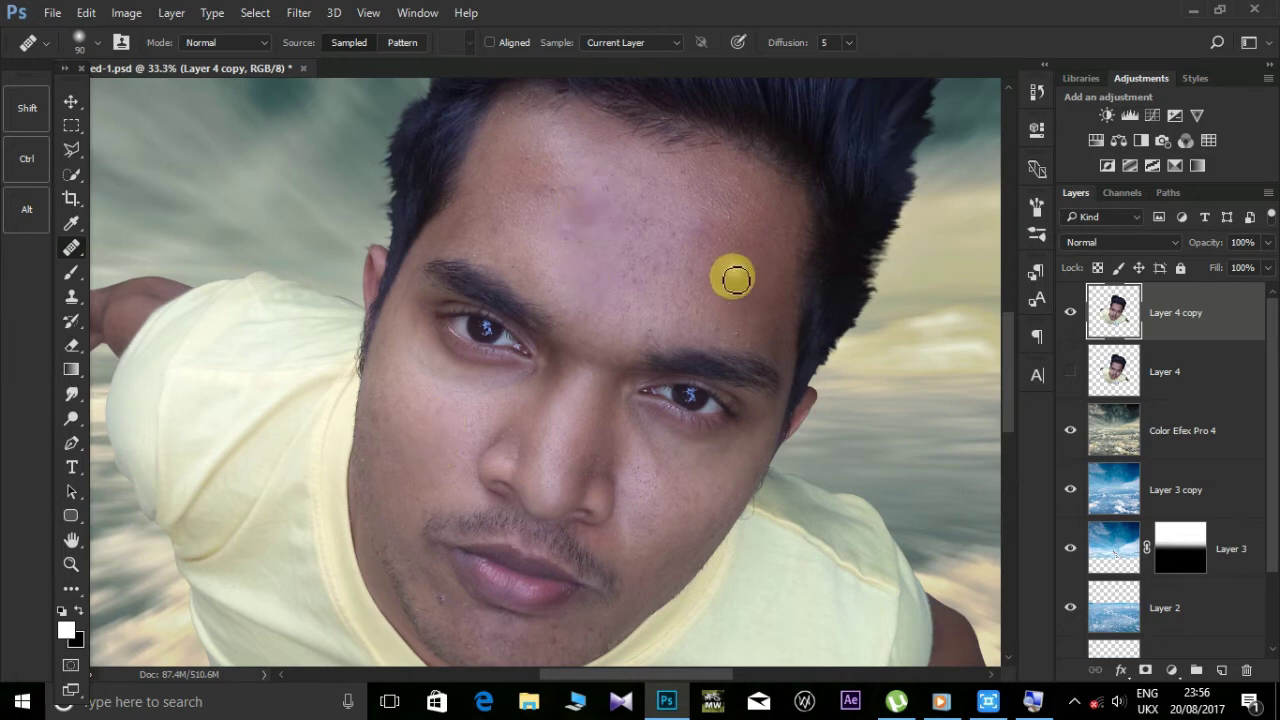
pyautogui.click(71, 272)
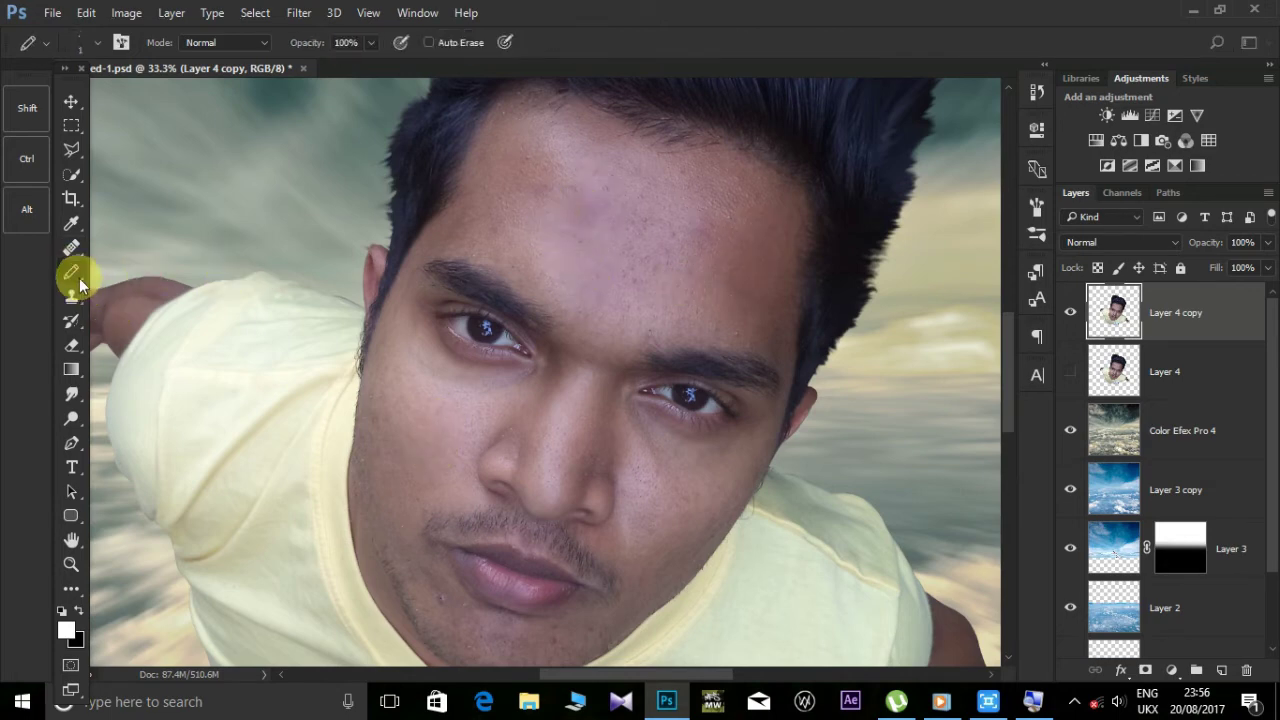
pyautogui.rightClick(70, 275)
# - Blend the forehead skin smooth with the Mixer Brush at size 300
pyautogui.click(125, 325)
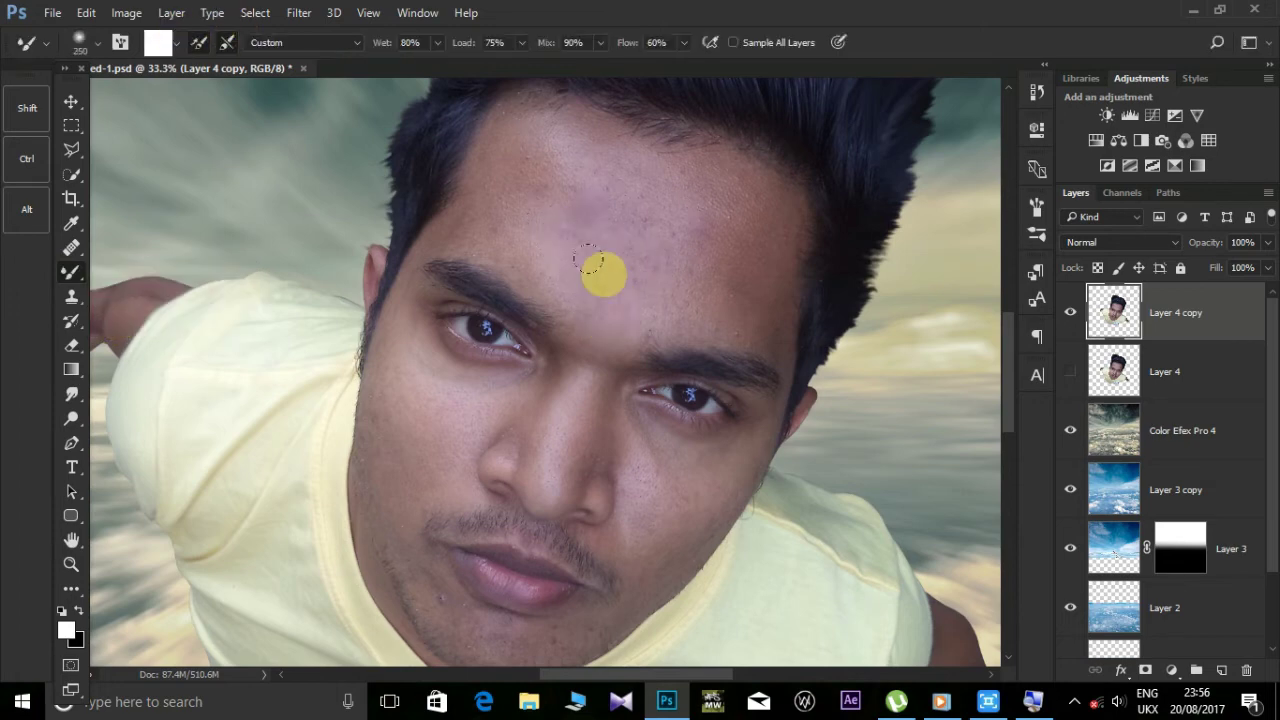
pyautogui.moveTo(586, 234)
pyautogui.mouseDown()
pyautogui.moveTo(677, 162)
pyautogui.moveTo(522, 212)
pyautogui.moveTo(520, 180)
pyautogui.moveTo(562, 254)
pyautogui.moveTo(500, 214)
pyautogui.moveTo(562, 222)
pyautogui.moveTo(599, 272)
pyautogui.moveTo(674, 247)
pyautogui.moveTo(731, 266)
pyautogui.mouseUp()
pyautogui.press(']')
pyautogui.press(']')
pyautogui.press('[')
pyautogui.press(']')
pyautogui.press(']')
pyautogui.press('[')
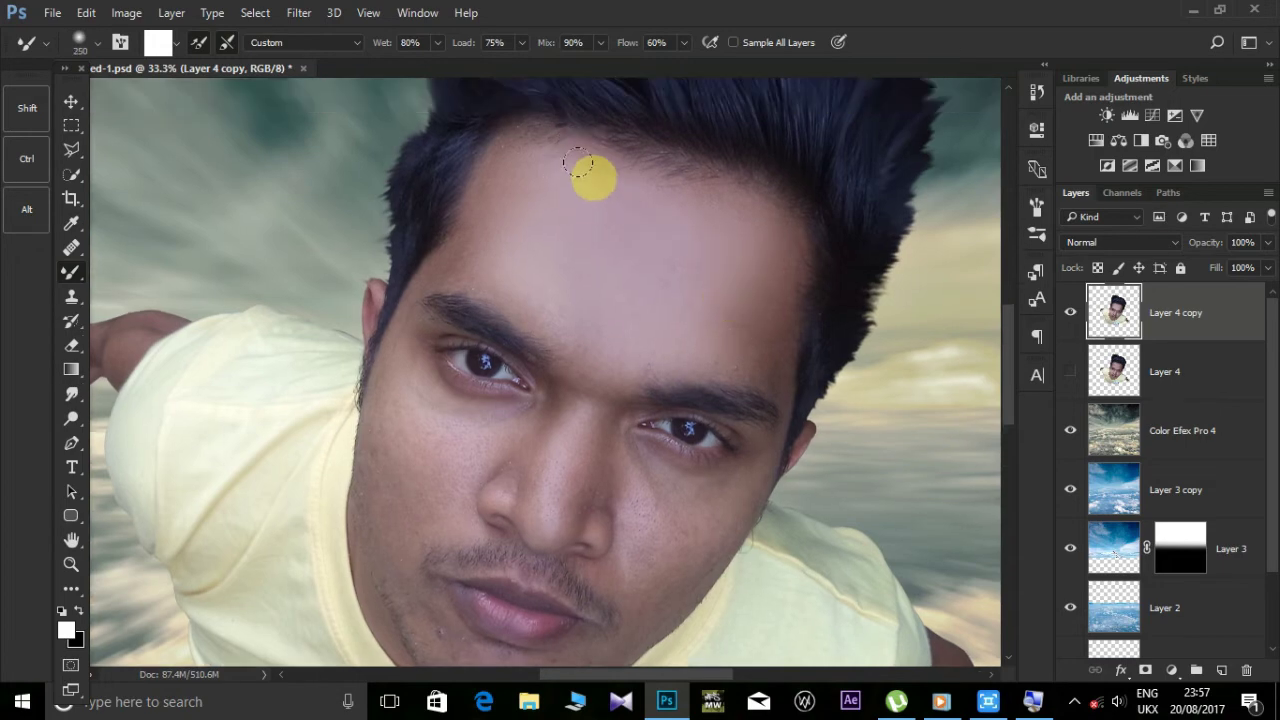
# - Smooth the nose and cheek, resizing the brush from 125 up to 400
pyautogui.moveTo(547, 150); pyautogui.dragTo(612, 233)
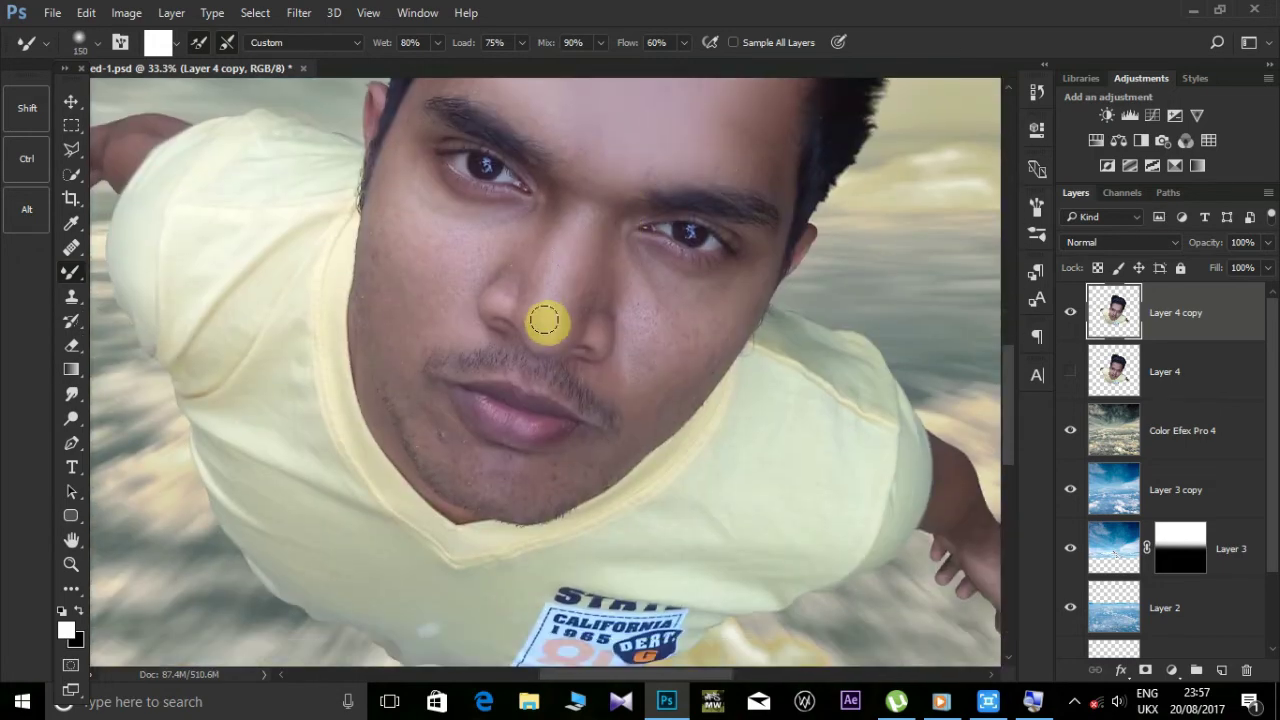
pyautogui.press('[')
pyautogui.press('[')
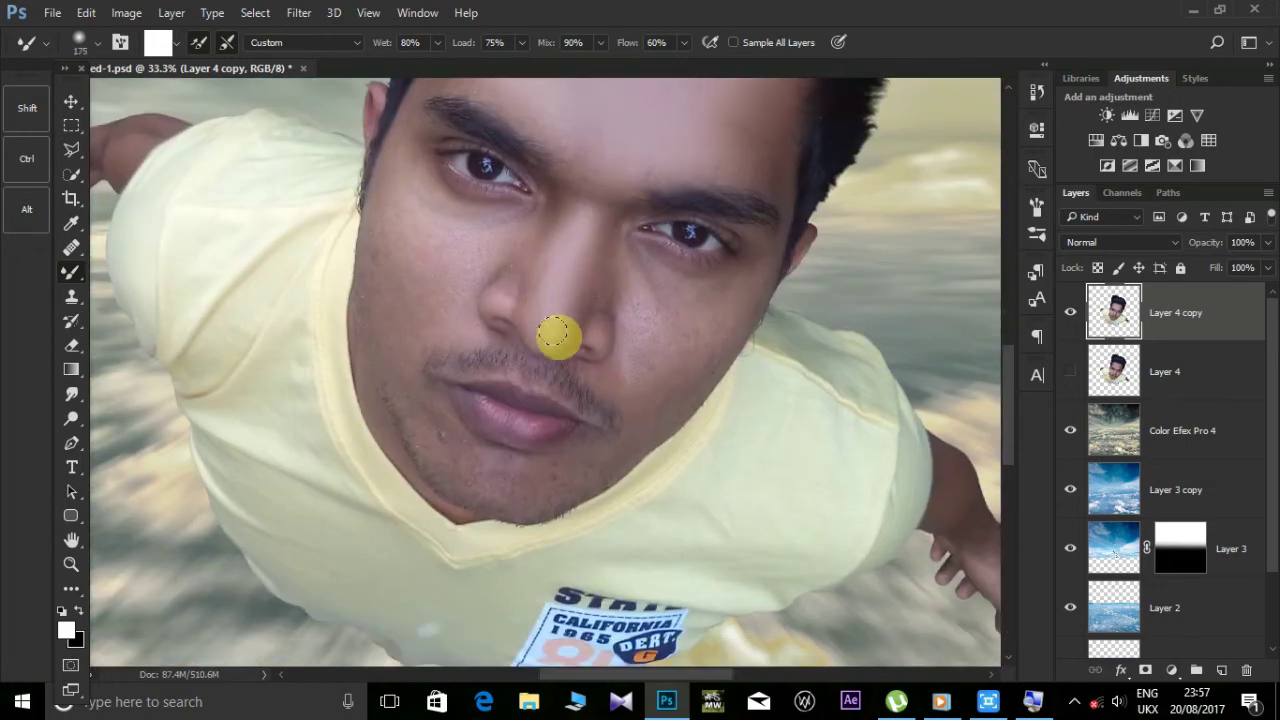
pyautogui.press('[')
pyautogui.press('[')
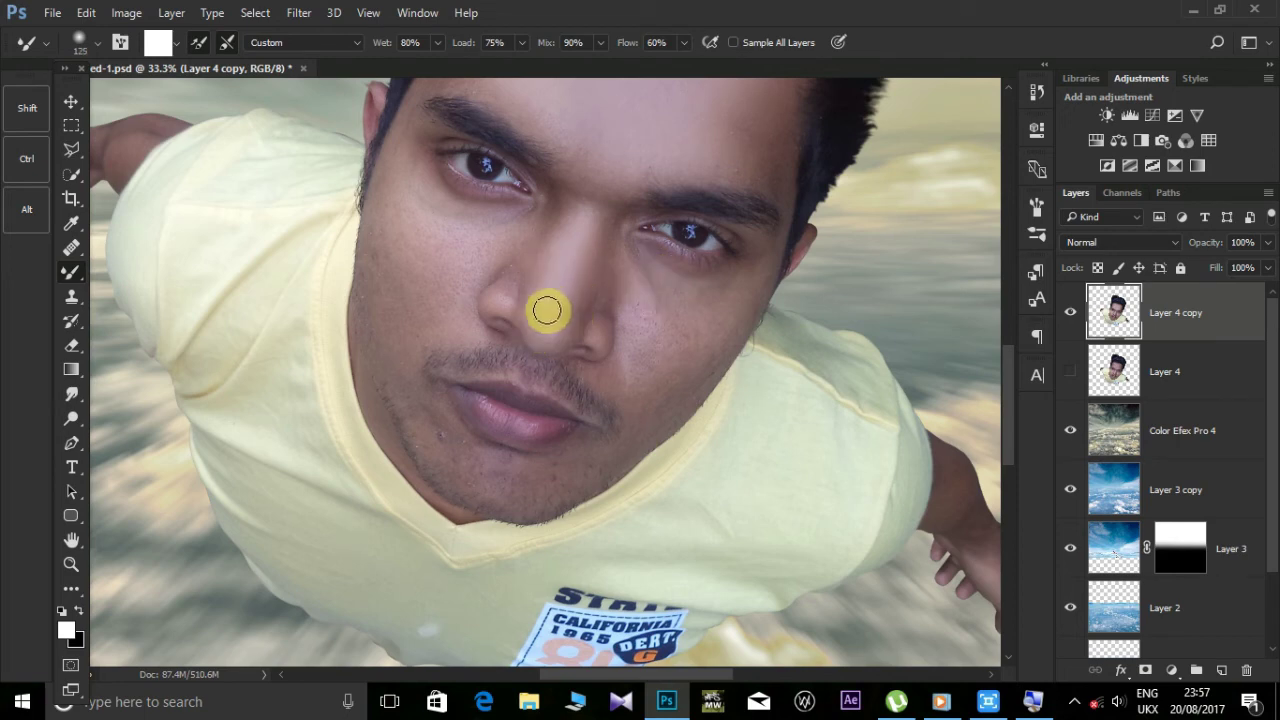
pyautogui.press(']')
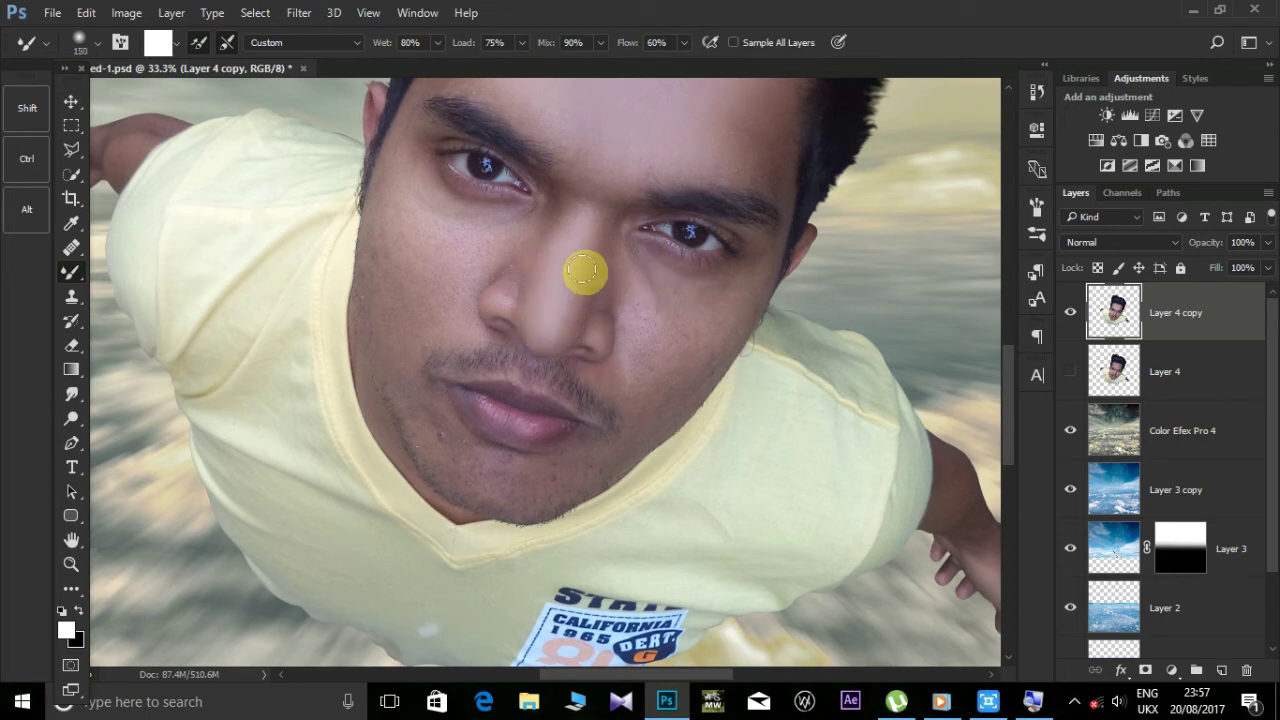
pyautogui.press(']')
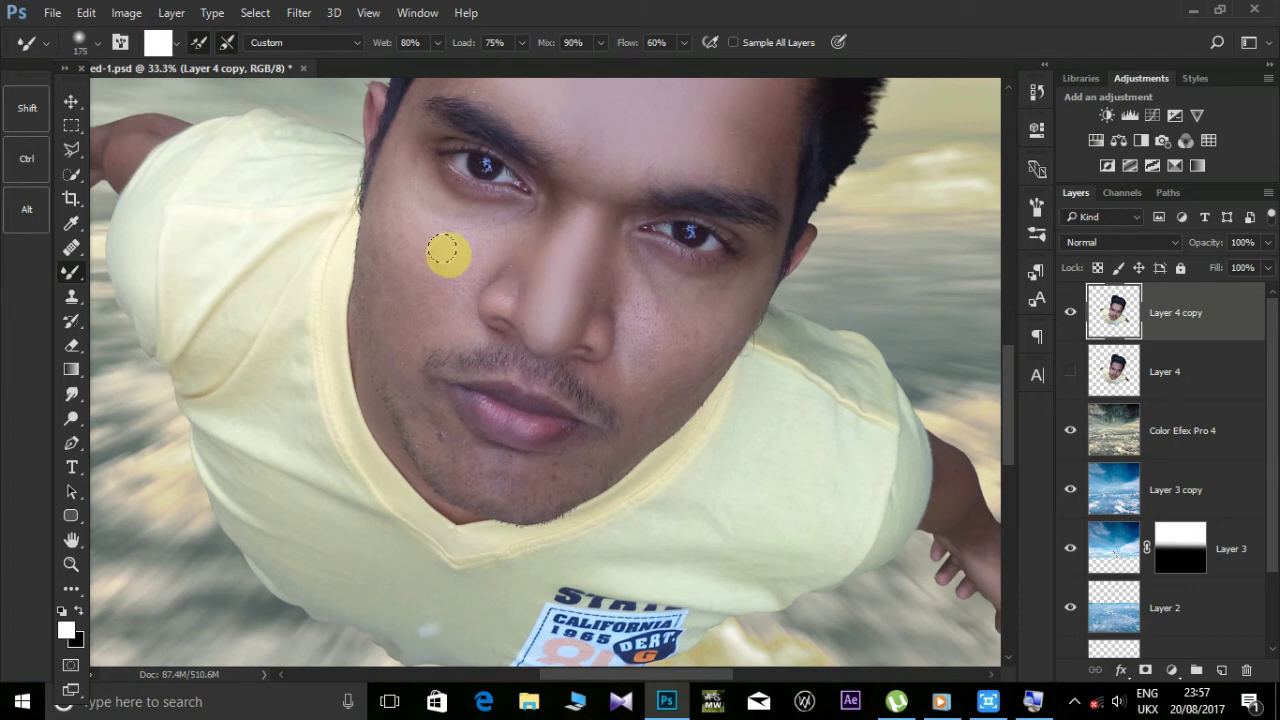
pyautogui.press(']')
pyautogui.press(']')
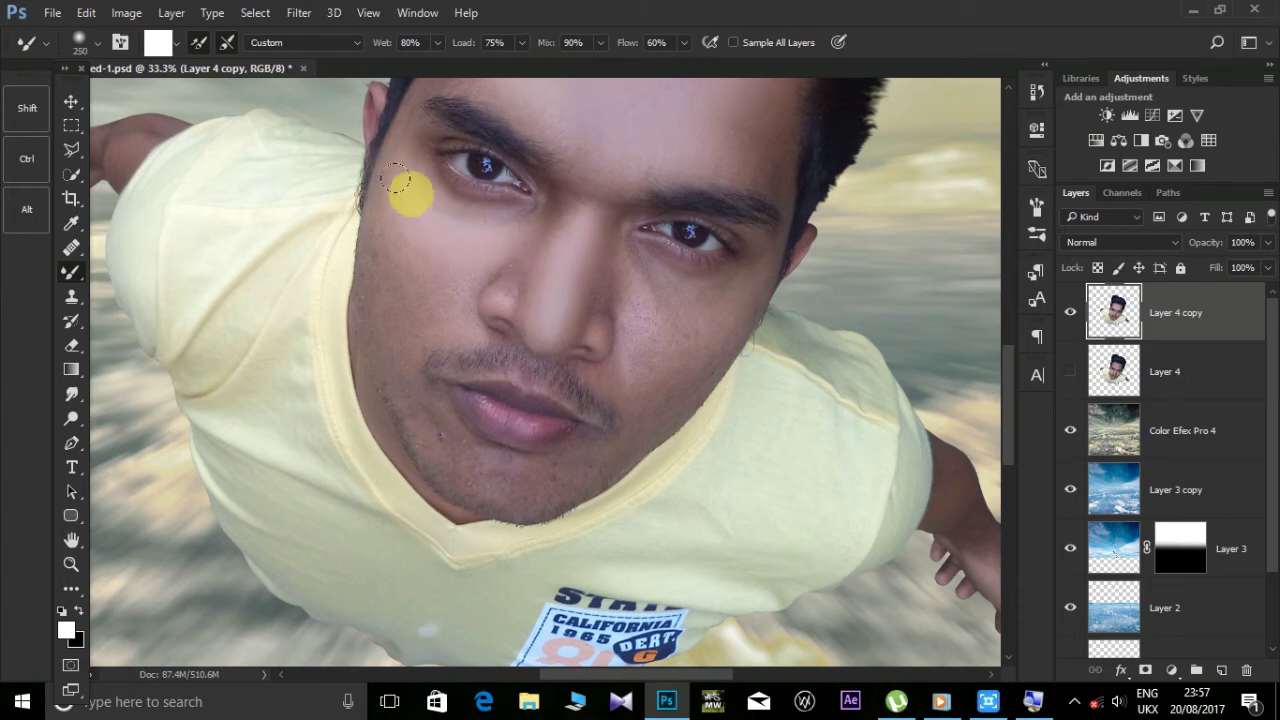
pyautogui.press(']')
pyautogui.press(']')
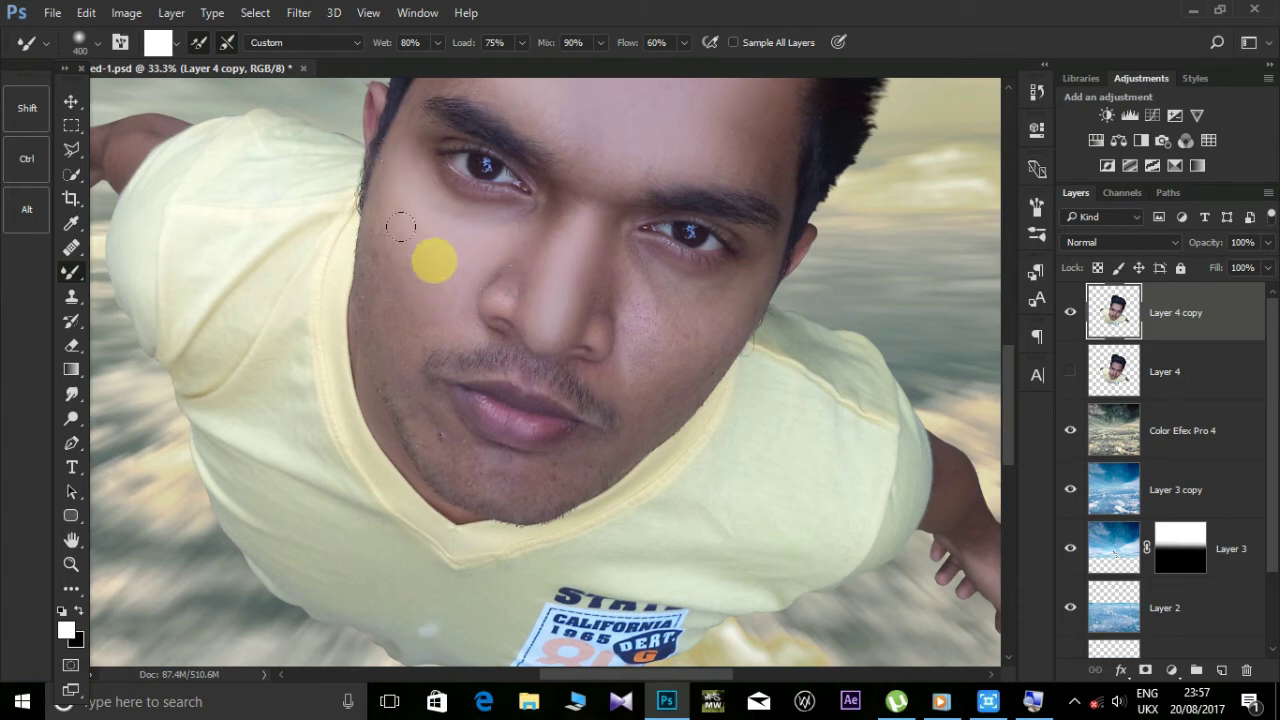
pyautogui.moveTo(400, 227)
pyautogui.mouseDown()
pyautogui.moveTo(366, 209)
pyautogui.moveTo(389, 255)
pyautogui.moveTo(424, 236)
pyautogui.moveTo(493, 243)
pyautogui.moveTo(457, 214)
pyautogui.moveTo(449, 246)
pyautogui.moveTo(471, 243)
pyautogui.moveTo(429, 214)
pyautogui.moveTo(534, 283)
pyautogui.moveTo(494, 306)
pyautogui.moveTo(607, 354)
pyautogui.moveTo(586, 329)
pyautogui.moveTo(580, 357)
pyautogui.moveTo(639, 337)
pyautogui.moveTo(629, 280)
pyautogui.moveTo(634, 297)
pyautogui.moveTo(696, 311)
pyautogui.moveTo(644, 296)
pyautogui.moveTo(662, 292)
pyautogui.moveTo(634, 297)
pyautogui.moveTo(640, 352)
pyautogui.moveTo(668, 321)
pyautogui.moveTo(642, 298)
pyautogui.moveTo(636, 336)
pyautogui.moveTo(611, 365)
pyautogui.moveTo(694, 289)
pyautogui.moveTo(730, 286)
pyautogui.moveTo(745, 306)
pyautogui.moveTo(630, 384)
pyautogui.moveTo(525, 367)
pyautogui.moveTo(405, 324)
pyautogui.moveTo(394, 296)
pyautogui.moveTo(391, 323)
pyautogui.moveTo(460, 463)
pyautogui.moveTo(443, 445)
pyautogui.moveTo(609, 480)
pyautogui.moveTo(453, 441)
pyautogui.moveTo(586, 486)
pyautogui.moveTo(541, 415)
pyautogui.moveTo(560, 423)
pyautogui.moveTo(534, 433)
pyautogui.moveTo(631, 437)
pyautogui.moveTo(544, 436)
pyautogui.moveTo(503, 420)
pyautogui.moveTo(506, 432)
pyautogui.moveTo(563, 420)
pyautogui.moveTo(517, 431)
pyautogui.moveTo(477, 399)
pyautogui.mouseUp()
# - Blend around the nostril, lower cheek, jaw and chin with brush sizes between 100 and 300
pyautogui.press('[')
pyautogui.press('[')
pyautogui.press('[')
pyautogui.press('[')
pyautogui.press('[')
pyautogui.press('[')
pyautogui.press(']')
pyautogui.press(']')
pyautogui.press(']')
pyautogui.press('[')
pyautogui.press('[')
pyautogui.press(']')
pyautogui.press(']')
pyautogui.press('[')
pyautogui.press('[')
pyautogui.press(']')
pyautogui.press(']')
pyautogui.press('[')
pyautogui.press('[')
pyautogui.press('[')
pyautogui.press('[')
pyautogui.press('[')
pyautogui.press('[')
pyautogui.press(']')
pyautogui.press('[')
pyautogui.press(']')
pyautogui.press(']')
pyautogui.press('[')
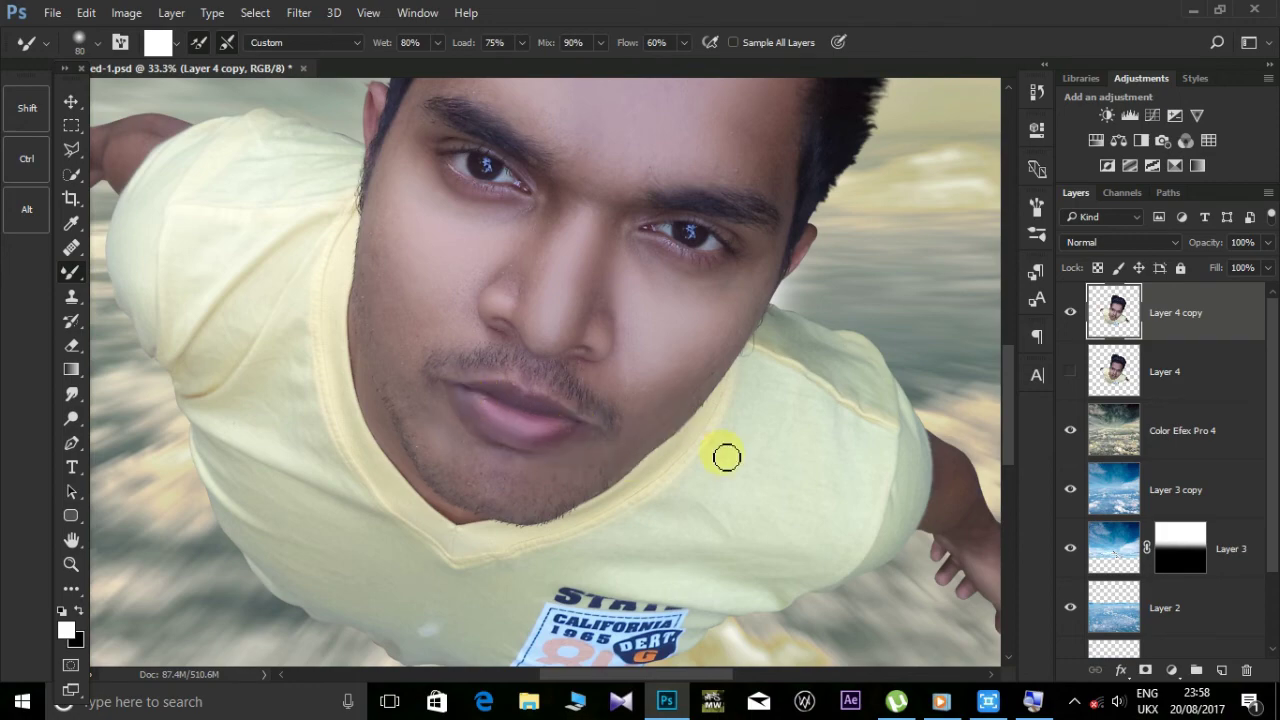
# - Toggle Layer 4 copy's visibility to compare the retouched face with the original
pyautogui.scroll(-3, 730, 458)
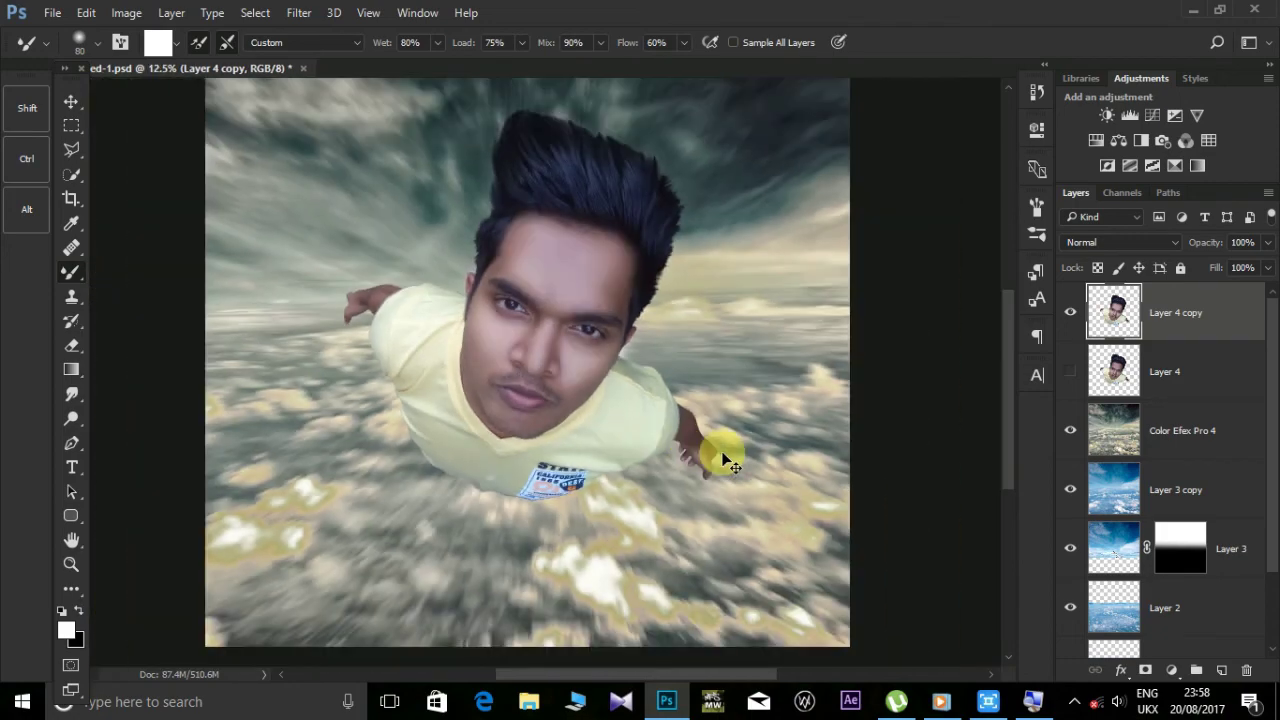
pyautogui.scroll(2, 730, 458)
pyautogui.scroll(1, 730, 458)
pyautogui.click(1070, 371)
pyautogui.click(1070, 312)
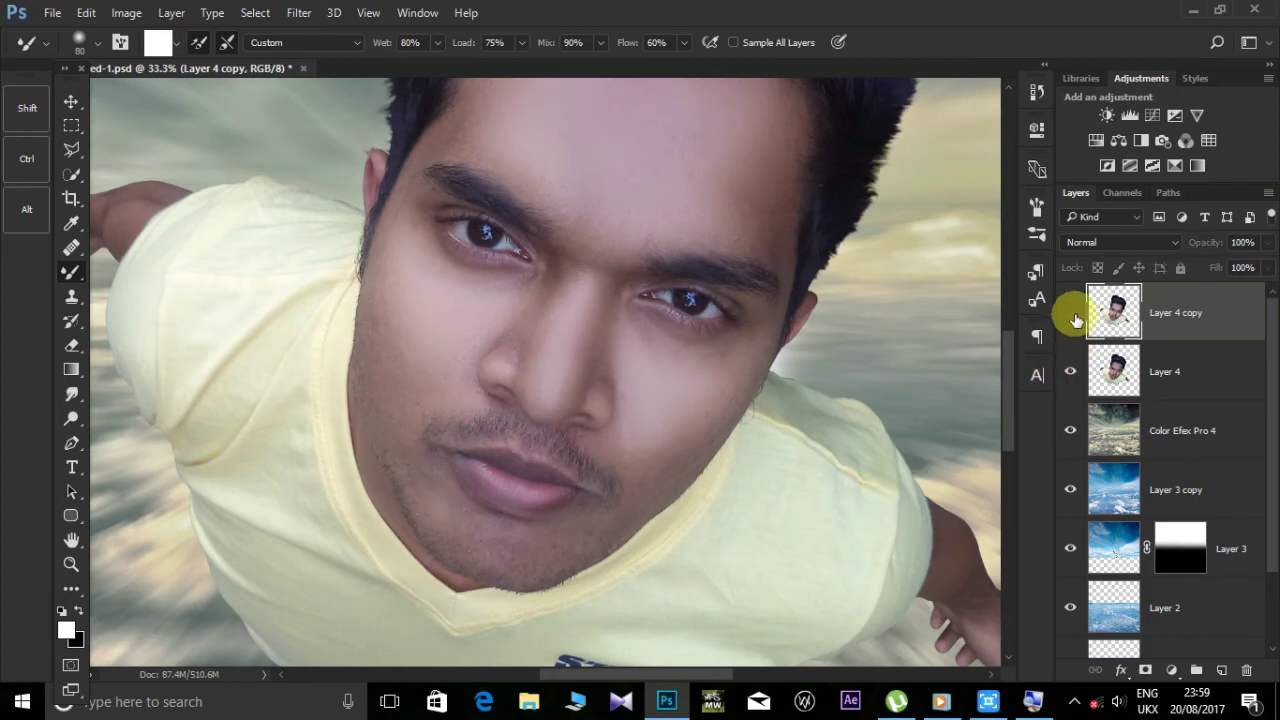
pyautogui.click(1070, 312)
pyautogui.click(1070, 312)
pyautogui.click(1070, 312)
pyautogui.click(1070, 312)
pyautogui.click(1070, 312)
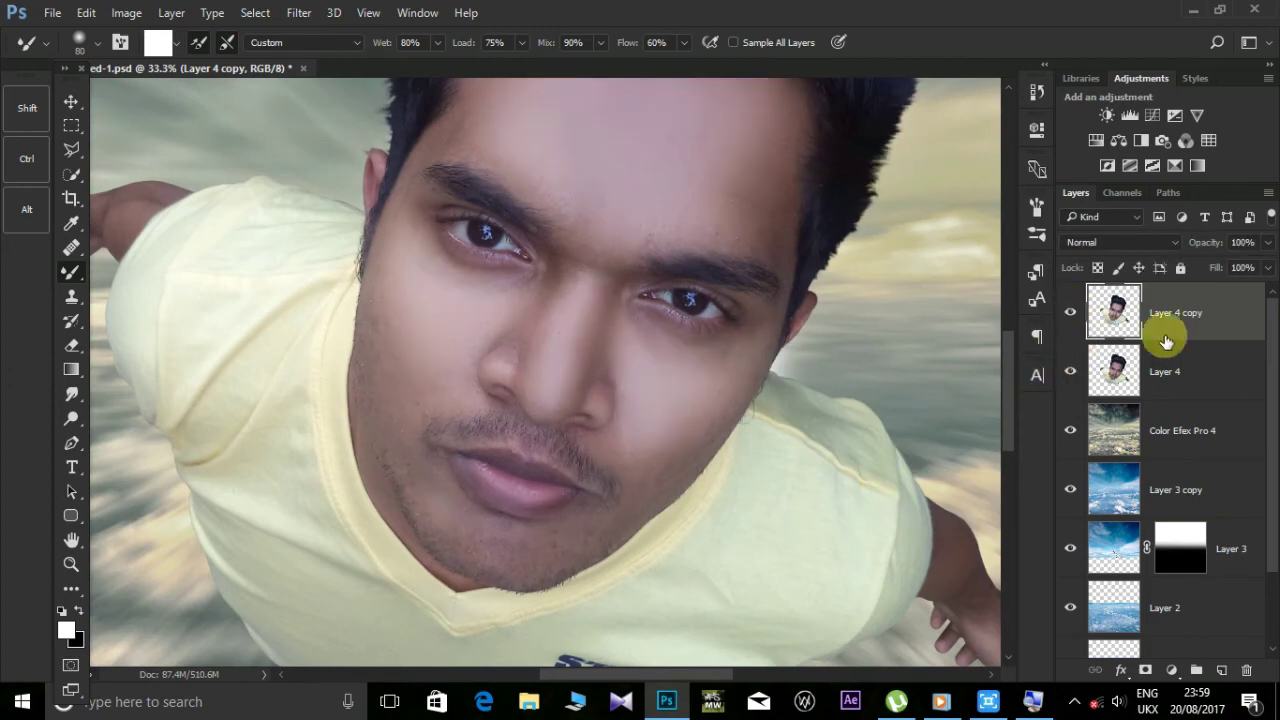
pyautogui.click(1072, 312)
pyautogui.click(1072, 312)
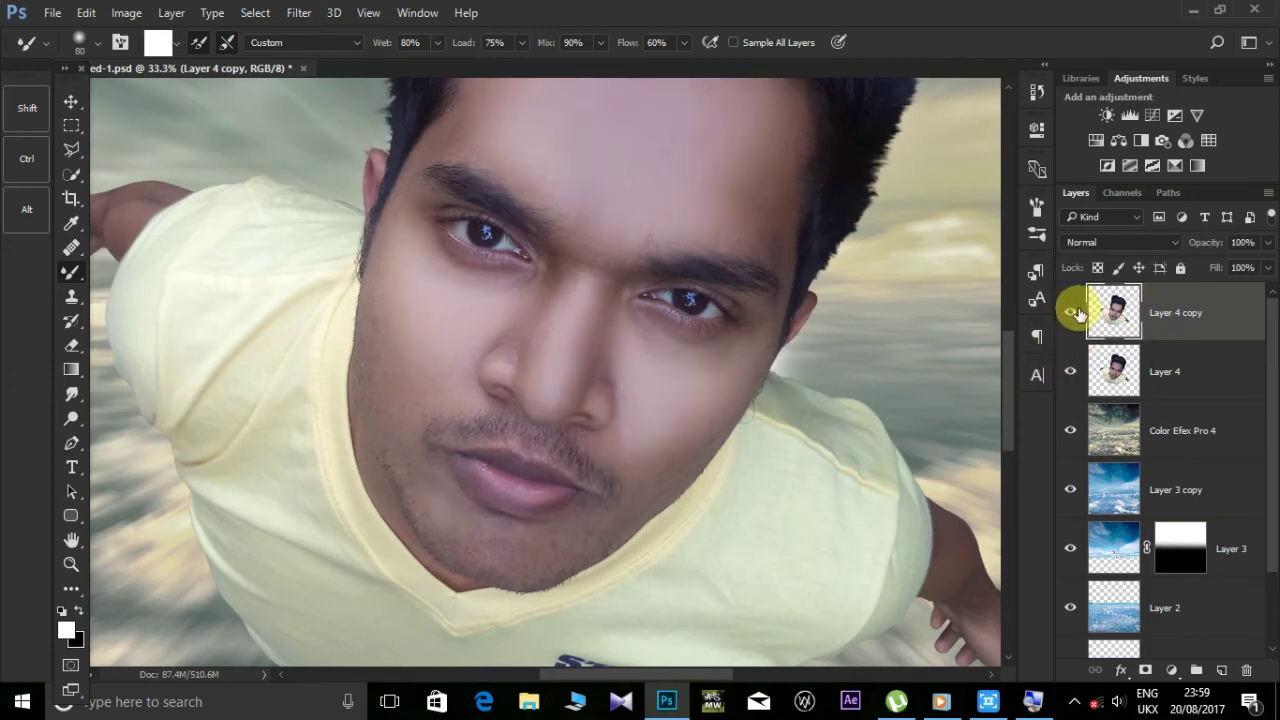
pyautogui.hotkey('ctrl', '0')
pyautogui.click(1071, 313)
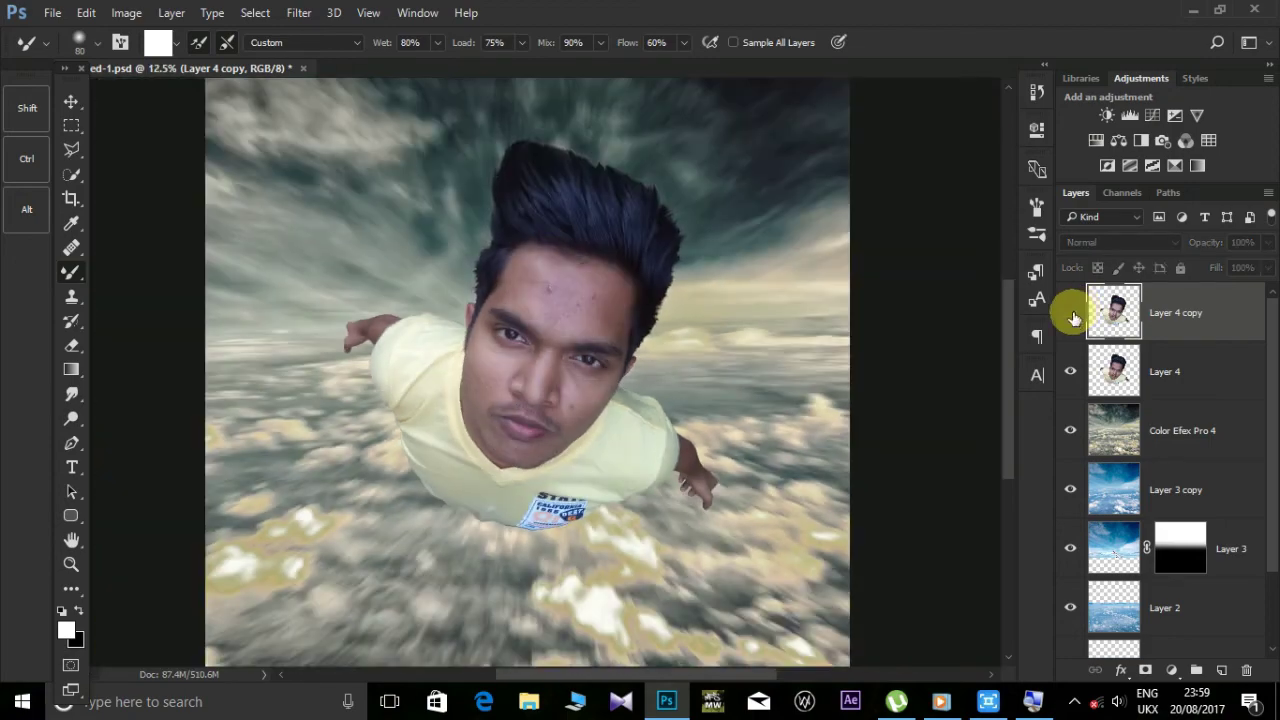
pyautogui.click(1071, 313)
pyautogui.click(1071, 313)
pyautogui.click(1071, 313)
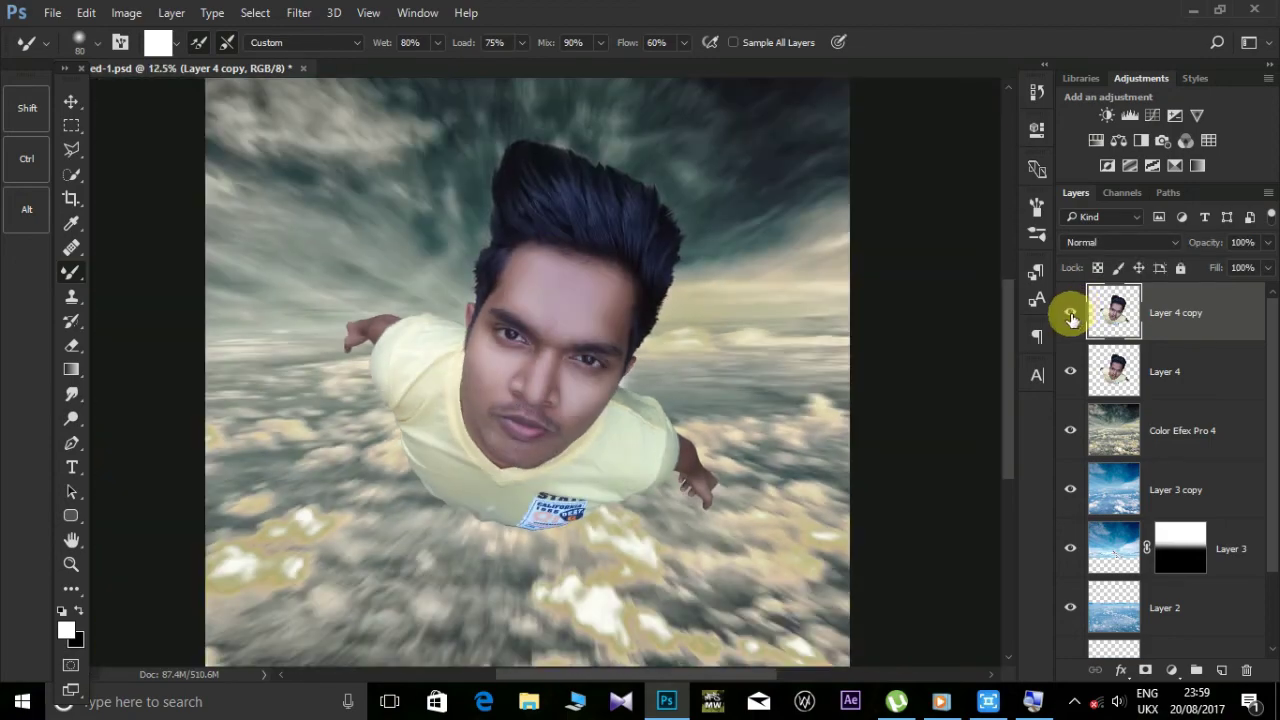
# - Zoom in and blend the lips smooth with a size-100 Mixer Brush
pyautogui.hotkey('ctrl', '+')
pyautogui.hotkey('ctrl', '+')
pyautogui.hotkey('ctrl', '+')
pyautogui.hotkey('ctrl', '+')
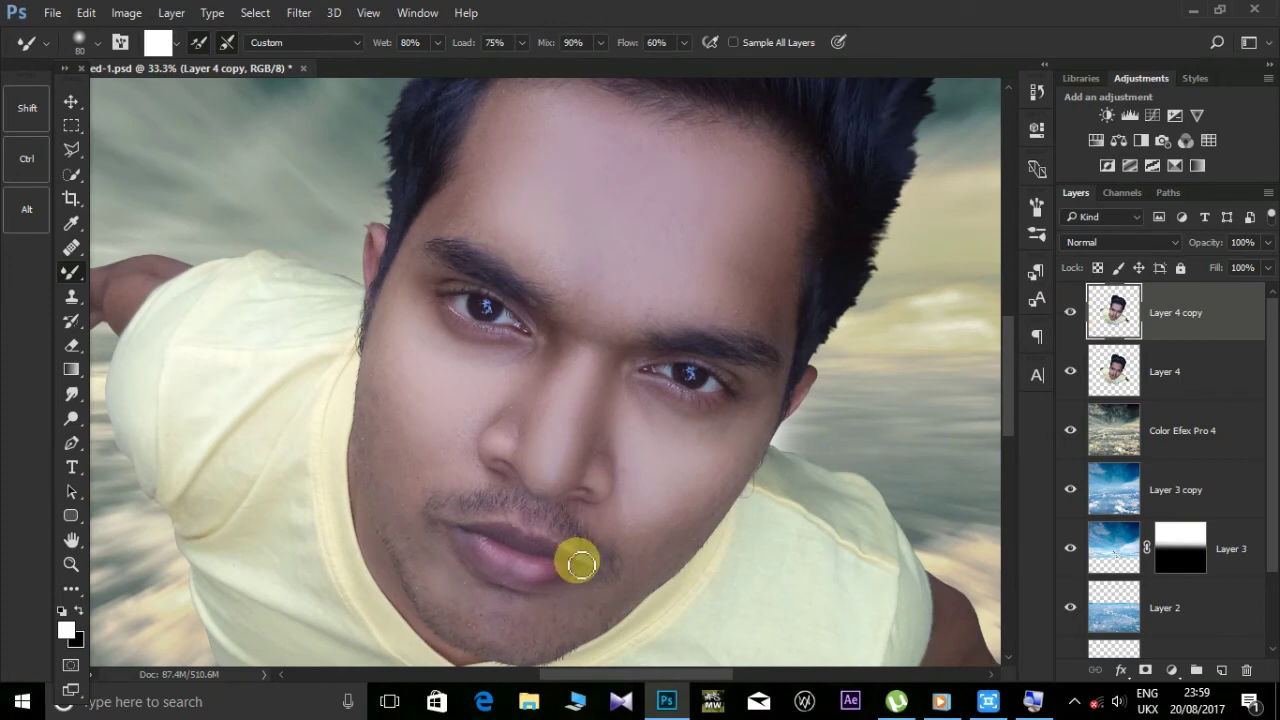
pyautogui.press(']')
pyautogui.press(']')
pyautogui.moveTo(580, 565)
pyautogui.mouseDown()
pyautogui.moveTo(516, 572)
pyautogui.moveTo(491, 554)
pyautogui.moveTo(566, 573)
pyautogui.moveTo(574, 580)
pyautogui.moveTo(551, 589)
pyautogui.moveTo(561, 577)
pyautogui.moveTo(546, 571)
pyautogui.moveTo(569, 597)
pyautogui.moveTo(491, 557)
pyautogui.mouseUp()
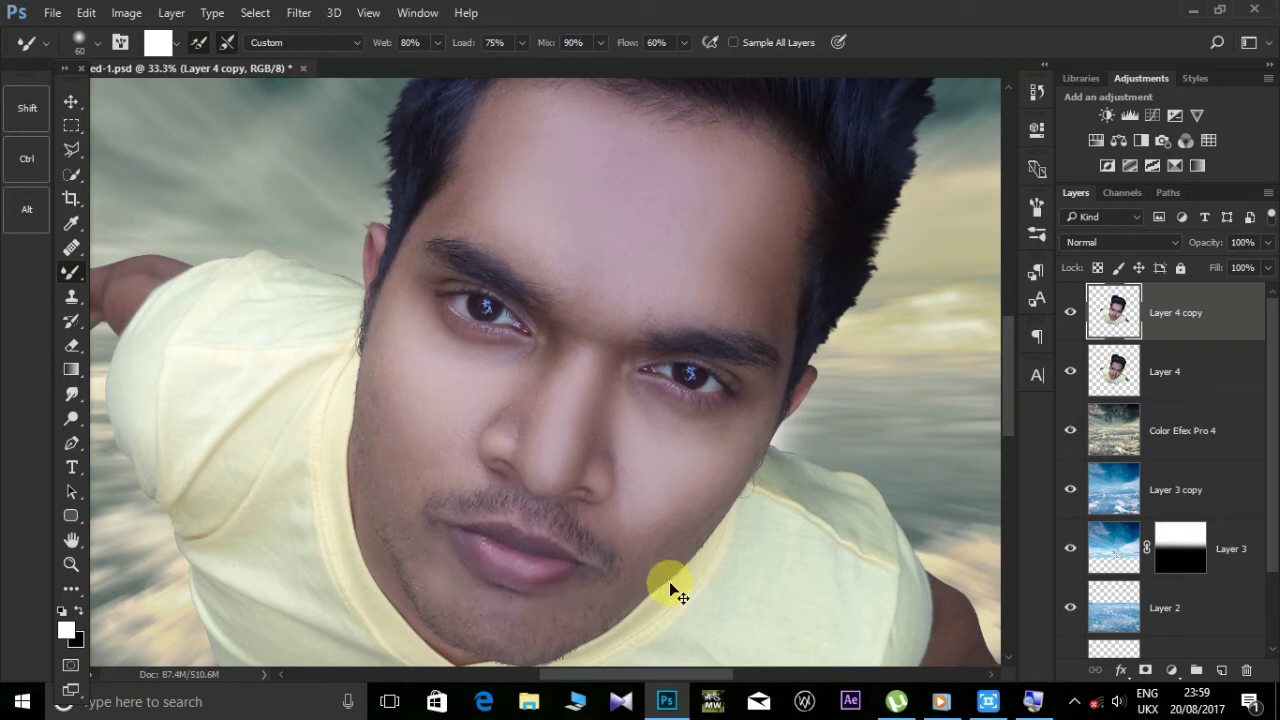
# - Duplicate Layer 4 as Layer 4 copy 2, move it above Layer 4 copy, and set it to Overlay
pyautogui.click(1181, 385)
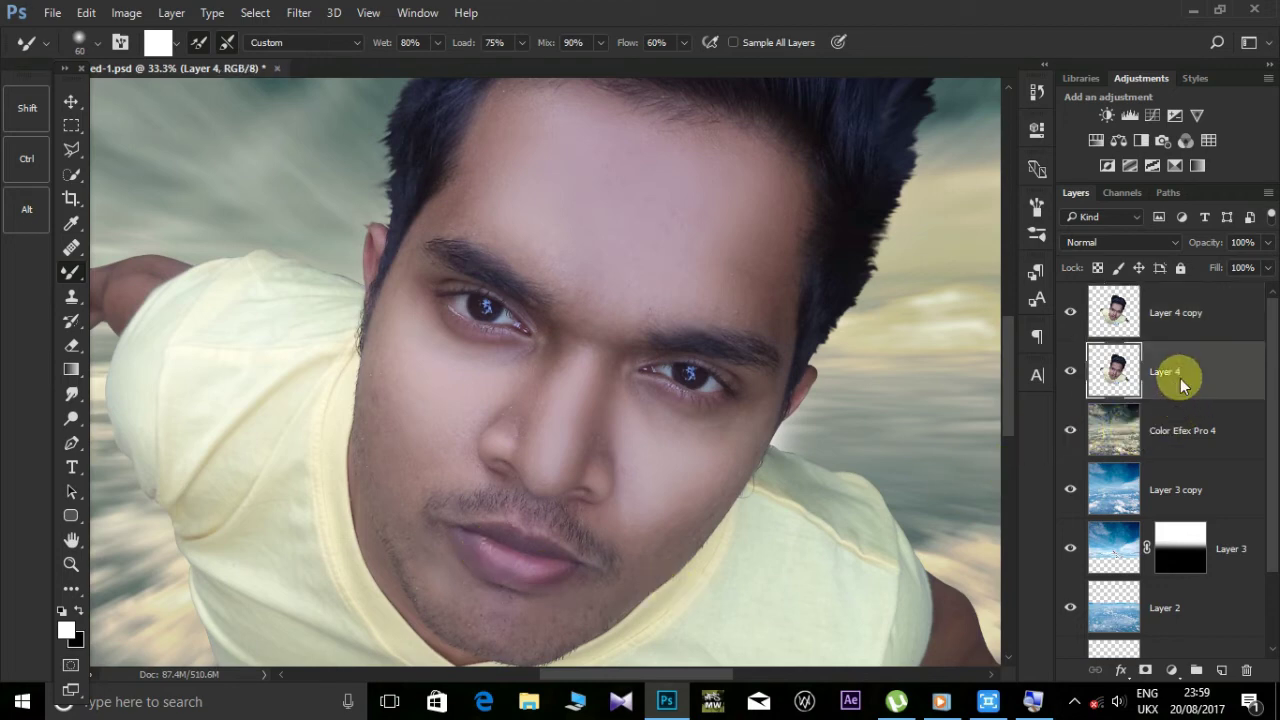
pyautogui.hotkey('ctrl', 'j')
pyautogui.click(1070, 430)
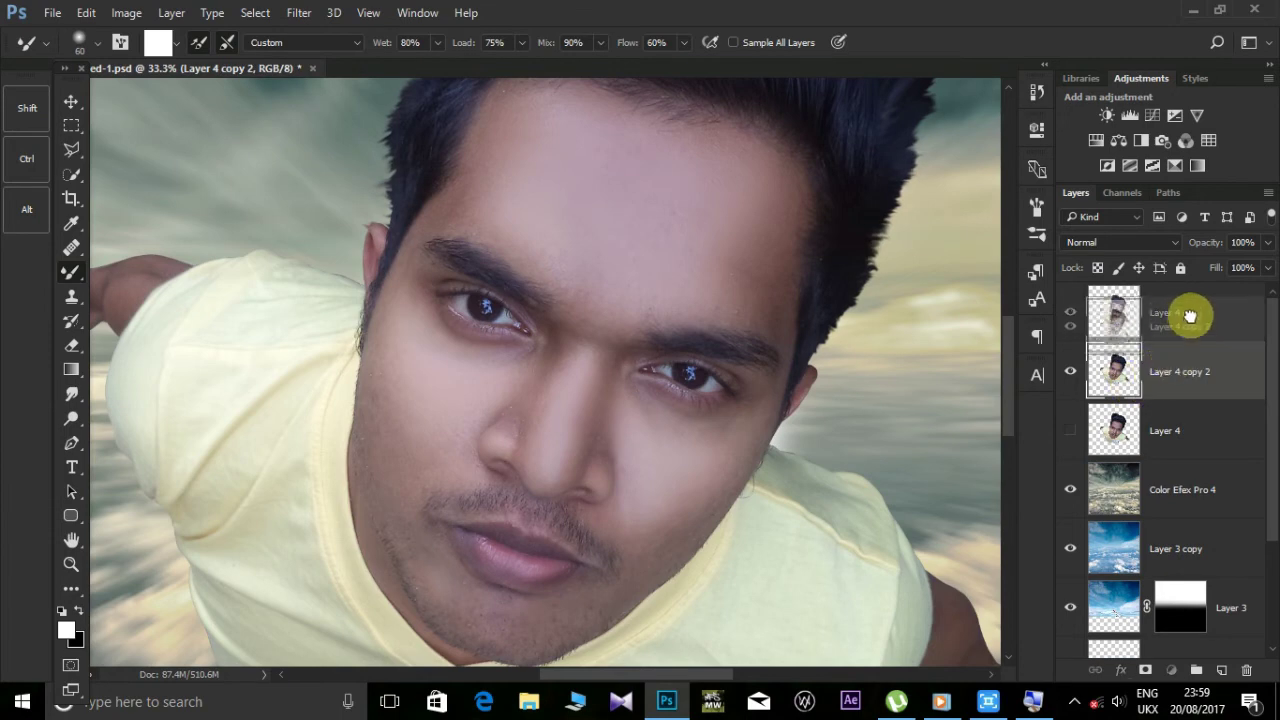
pyautogui.moveTo(1190, 305); pyautogui.dragTo(1190, 300)
pyautogui.click(1175, 242)
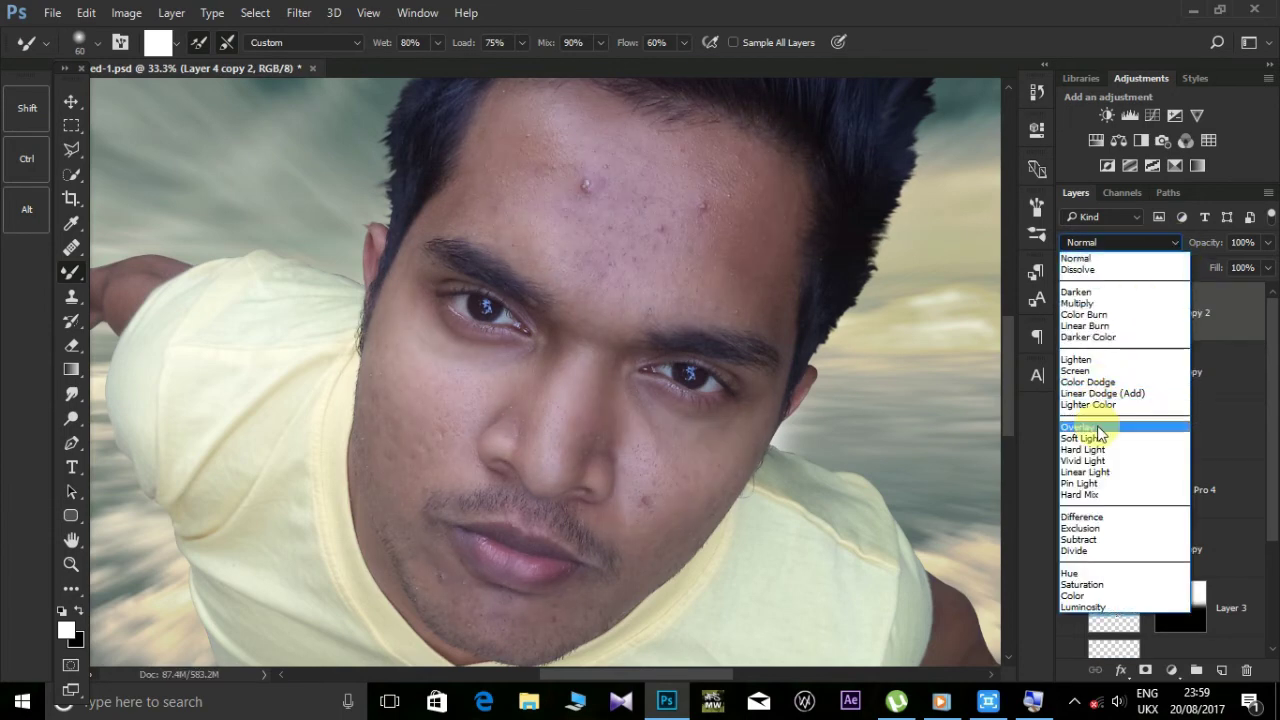
pyautogui.click(1157, 423)
# - Apply a High Pass filter to Layer 4 copy 2 and toggle it to compare the sharpening
pyautogui.click(299, 12)
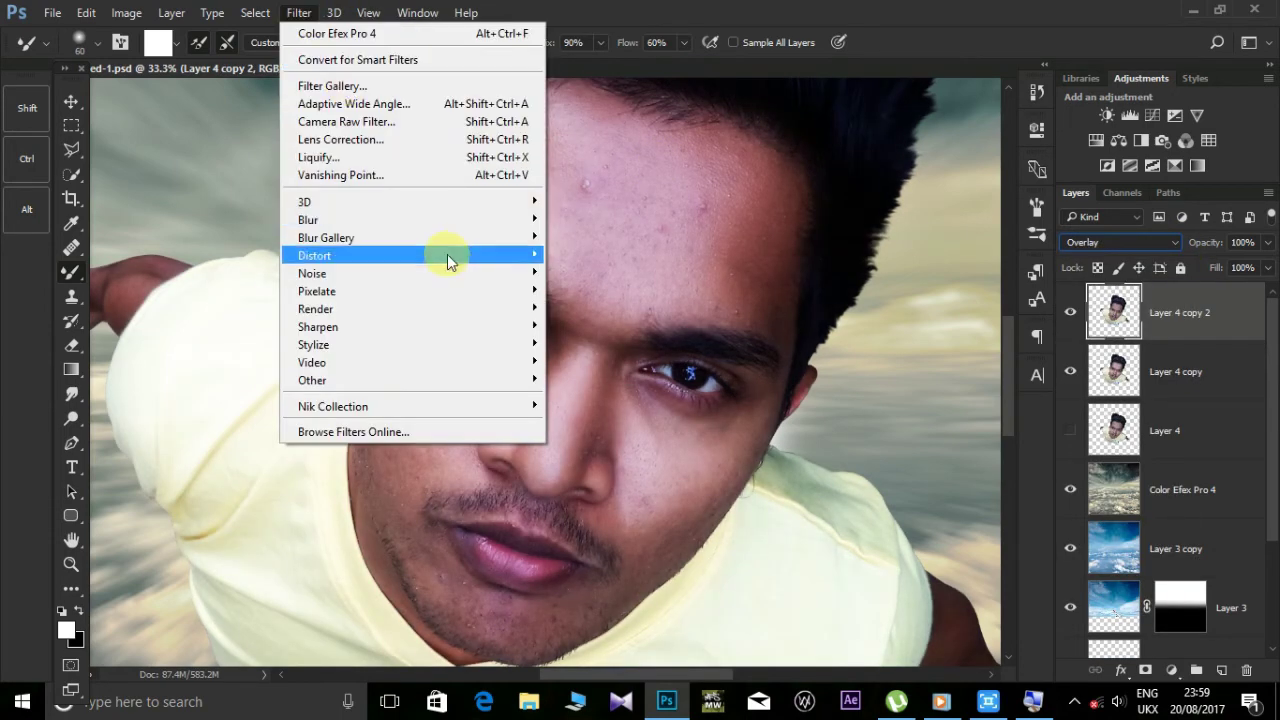
pyautogui.moveTo(312, 380)
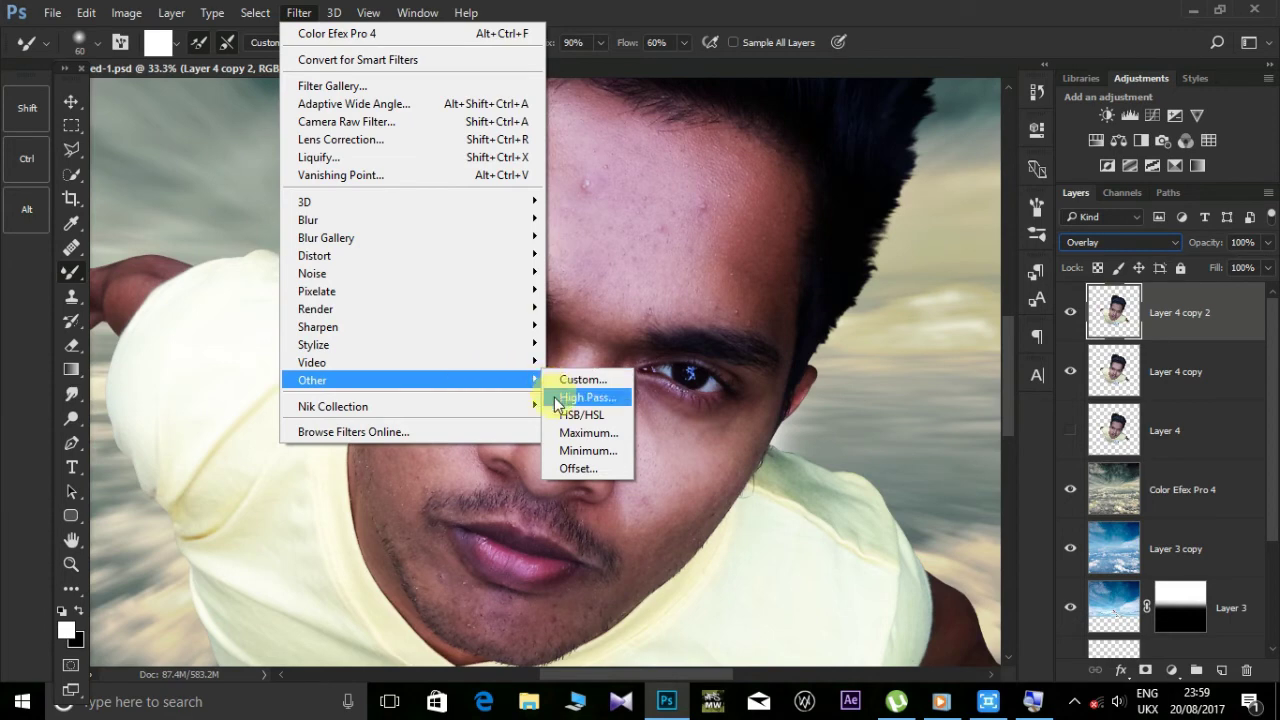
pyautogui.click(556, 400)
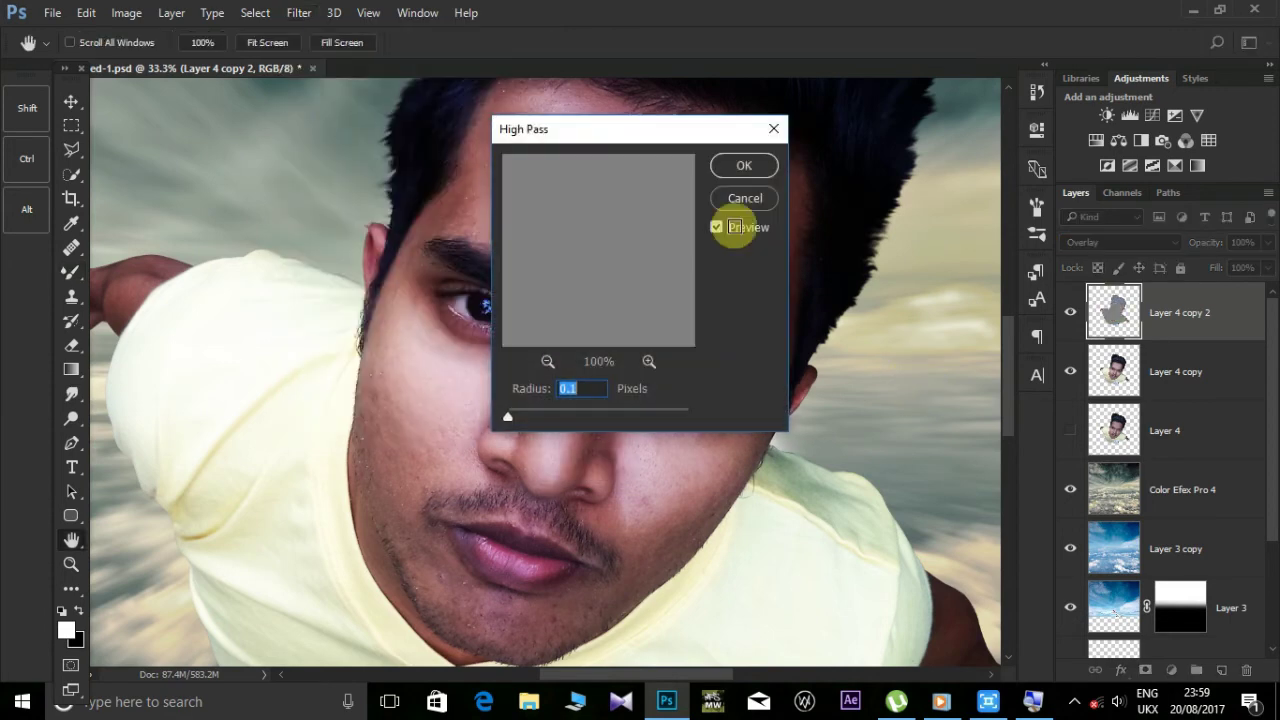
pyautogui.moveTo(694, 134); pyautogui.dragTo(975, 151)
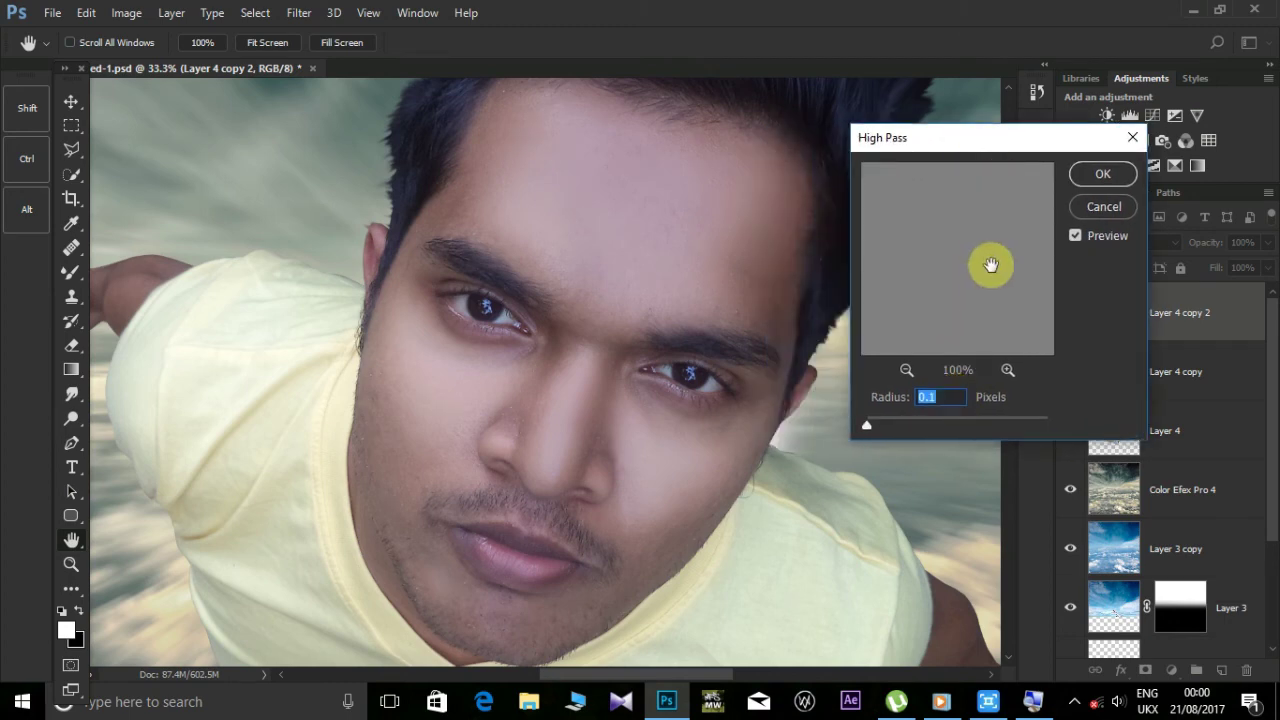
pyautogui.click(1080, 179)
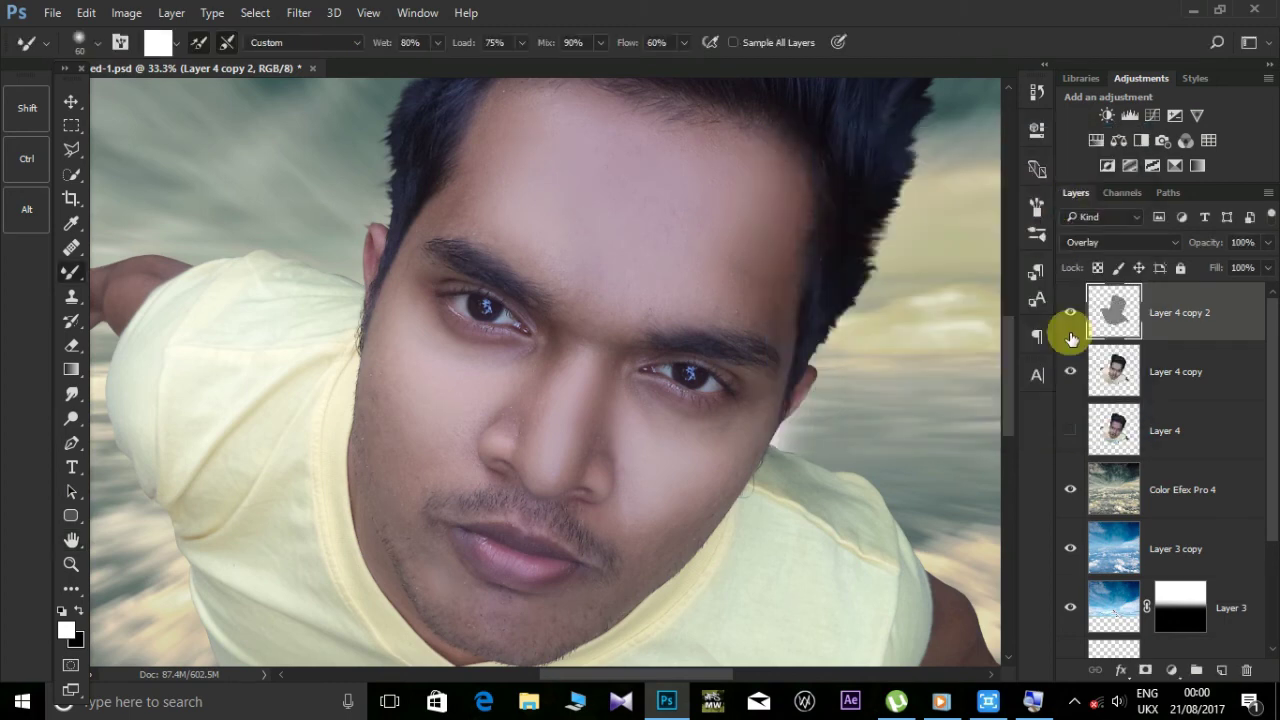
pyautogui.click(1070, 314)
pyautogui.click(1070, 314)
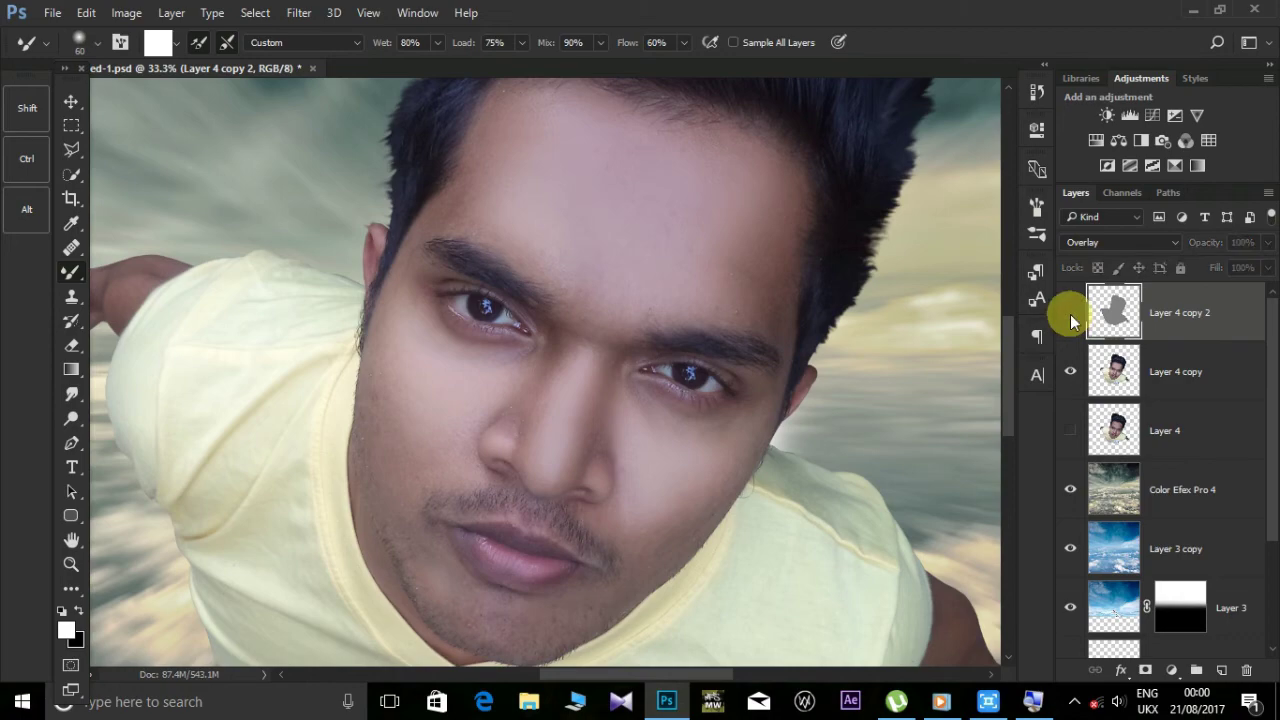
pyautogui.click(1070, 314)
pyautogui.hotkey('ctrl', '-')
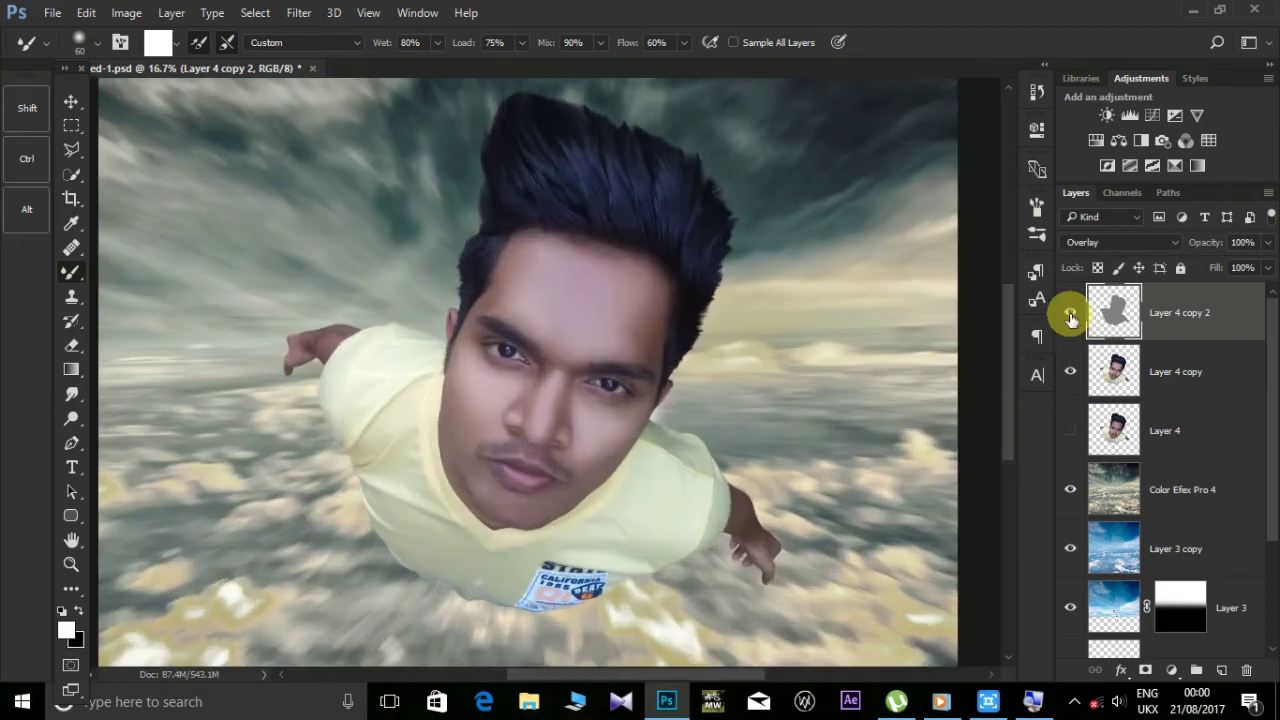
pyautogui.click(1143, 370)
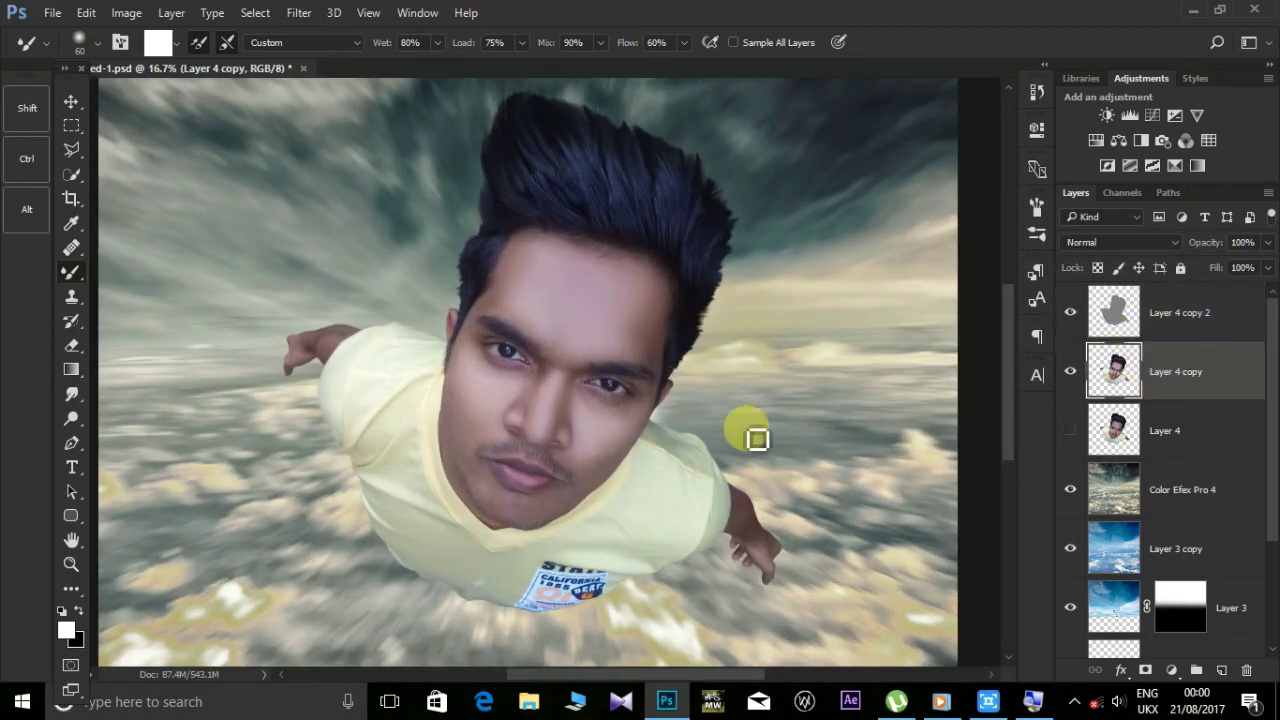
# - Dodge the man's forehead, lips and face at Midtones 15%, toggling layers to compare
pyautogui.click(71, 418)
pyautogui.moveTo(646, 315)
pyautogui.mouseDown()
pyautogui.moveTo(591, 318)
pyautogui.moveTo(550, 372)
pyautogui.moveTo(563, 343)
pyautogui.moveTo(551, 394)
pyautogui.moveTo(523, 429)
pyautogui.moveTo(520, 418)
pyautogui.moveTo(543, 428)
pyautogui.moveTo(522, 405)
pyautogui.moveTo(526, 363)
pyautogui.moveTo(503, 371)
pyautogui.moveTo(469, 314)
pyautogui.moveTo(593, 390)
pyautogui.moveTo(609, 386)
pyautogui.moveTo(611, 420)
pyautogui.moveTo(562, 437)
pyautogui.moveTo(614, 443)
pyautogui.moveTo(494, 486)
pyautogui.moveTo(545, 493)
pyautogui.moveTo(520, 449)
pyautogui.moveTo(539, 486)
pyautogui.moveTo(523, 486)
pyautogui.mouseUp()
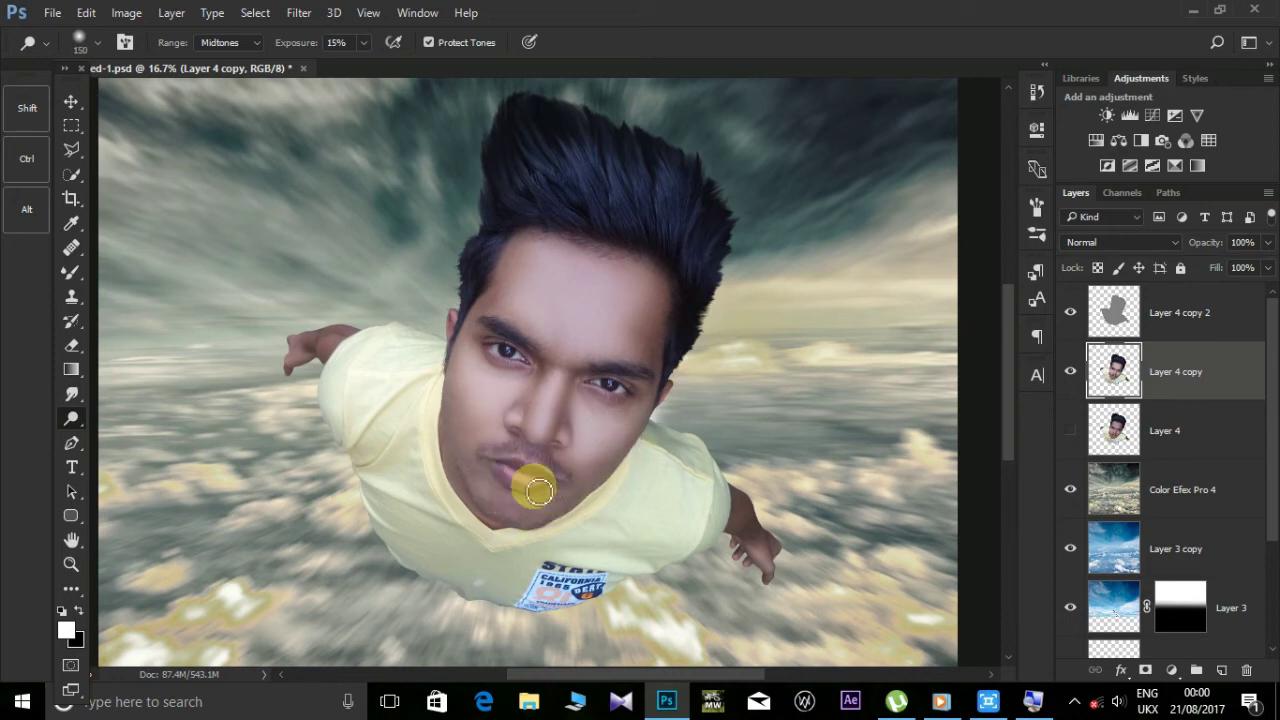
pyautogui.moveTo(677, 477)
pyautogui.mouseDown()
pyautogui.moveTo(646, 380)
pyautogui.moveTo(643, 266)
pyautogui.moveTo(500, 286)
pyautogui.moveTo(609, 243)
pyautogui.moveTo(716, 278)
pyautogui.mouseUp()
pyautogui.scroll(-3, 715, 274)
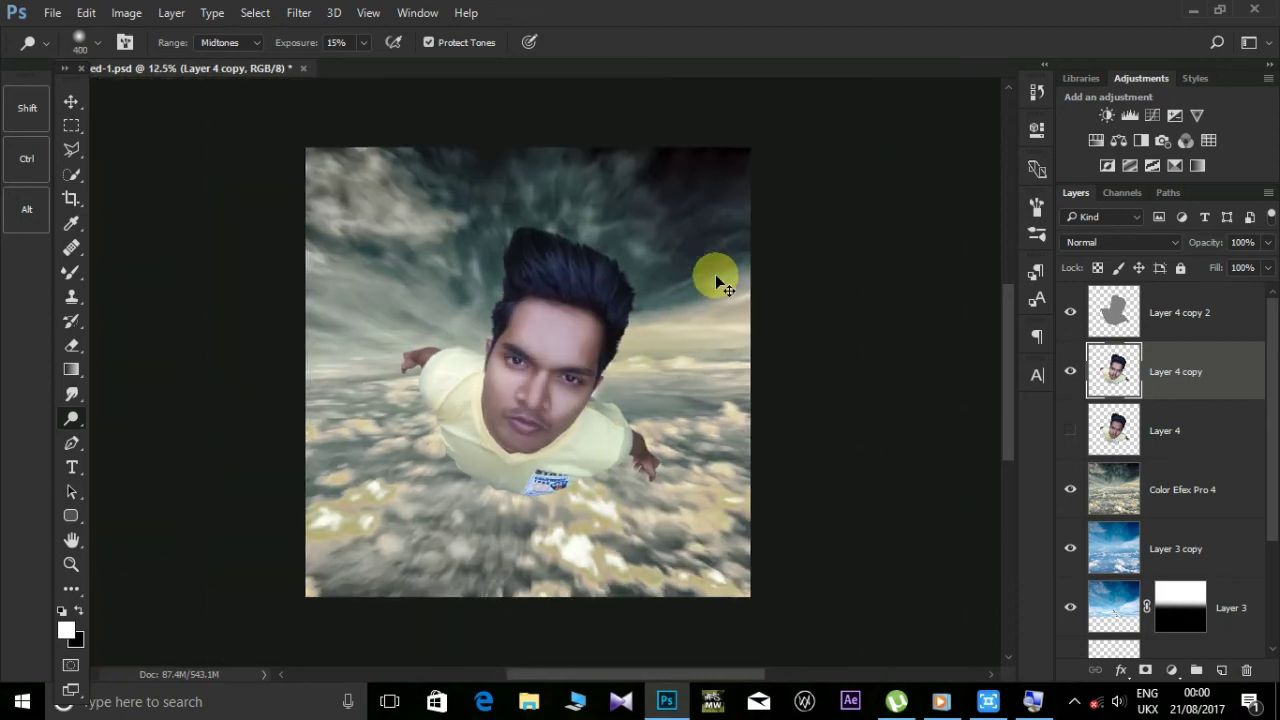
pyautogui.scroll(-1, 715, 274)
pyautogui.scroll(3, 715, 274)
pyautogui.scroll(-1, 715, 274)
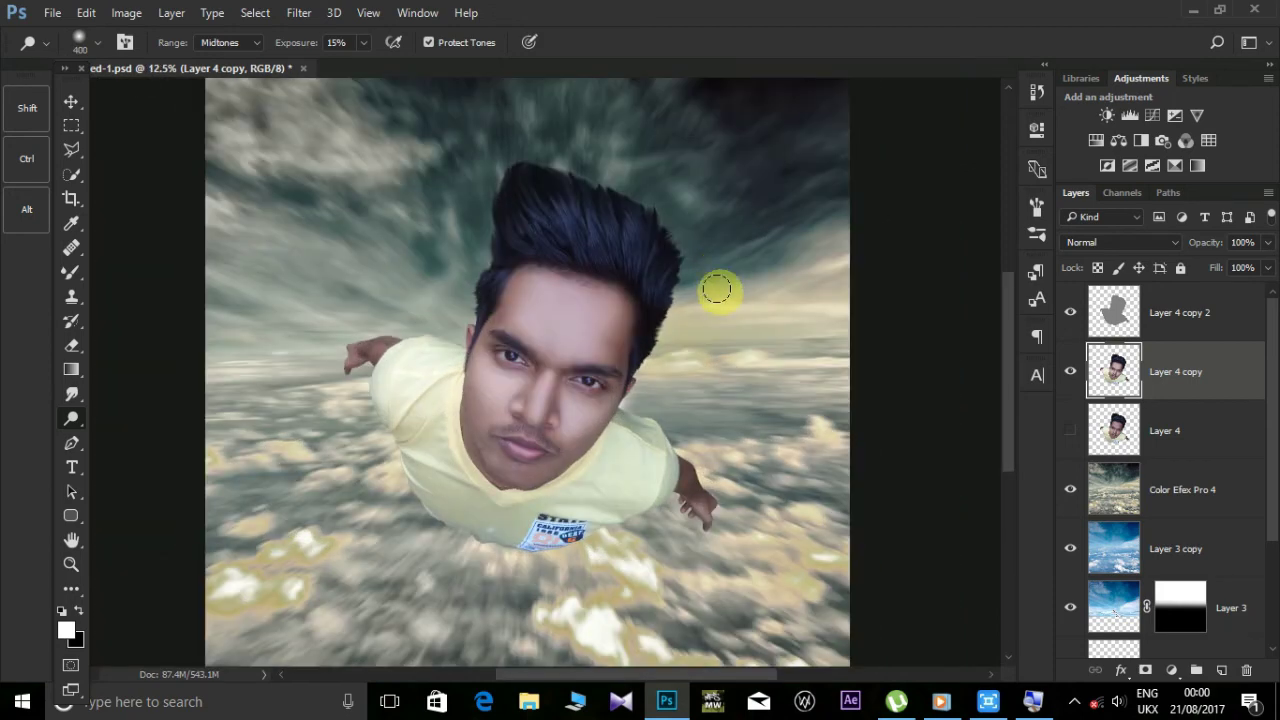
pyautogui.click(1070, 430)
pyautogui.click(1071, 373)
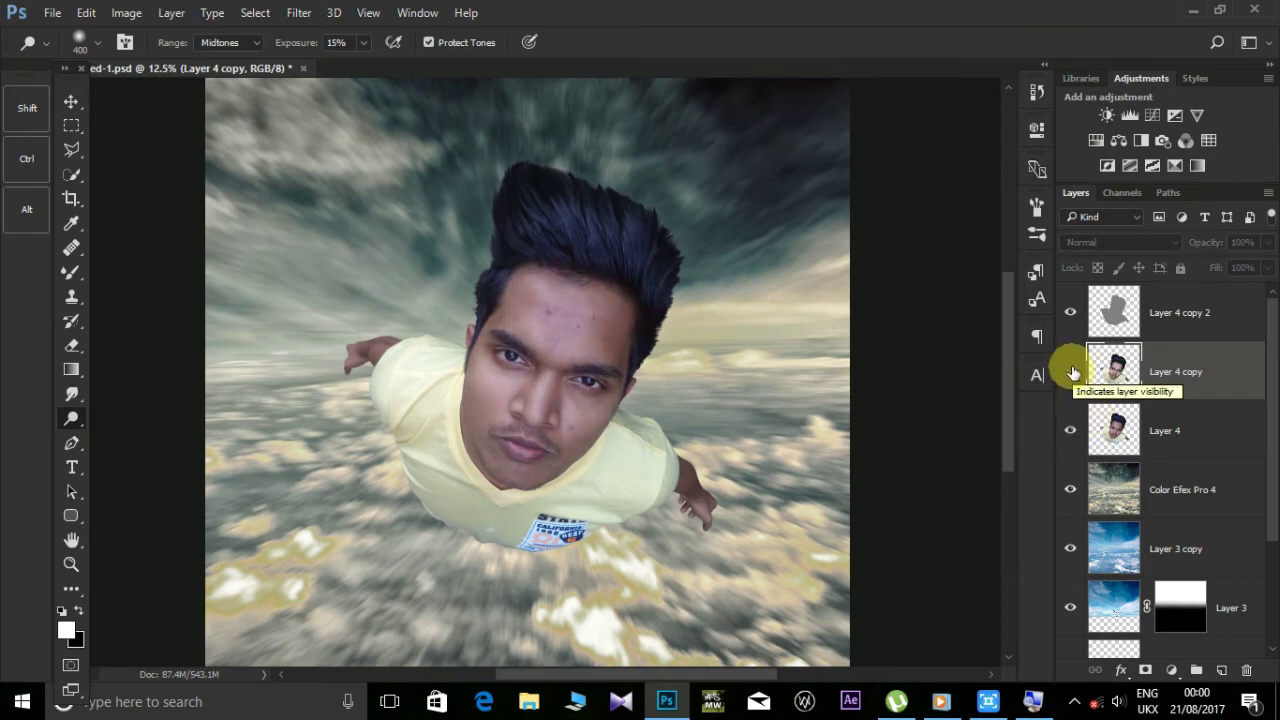
pyautogui.click(1071, 373)
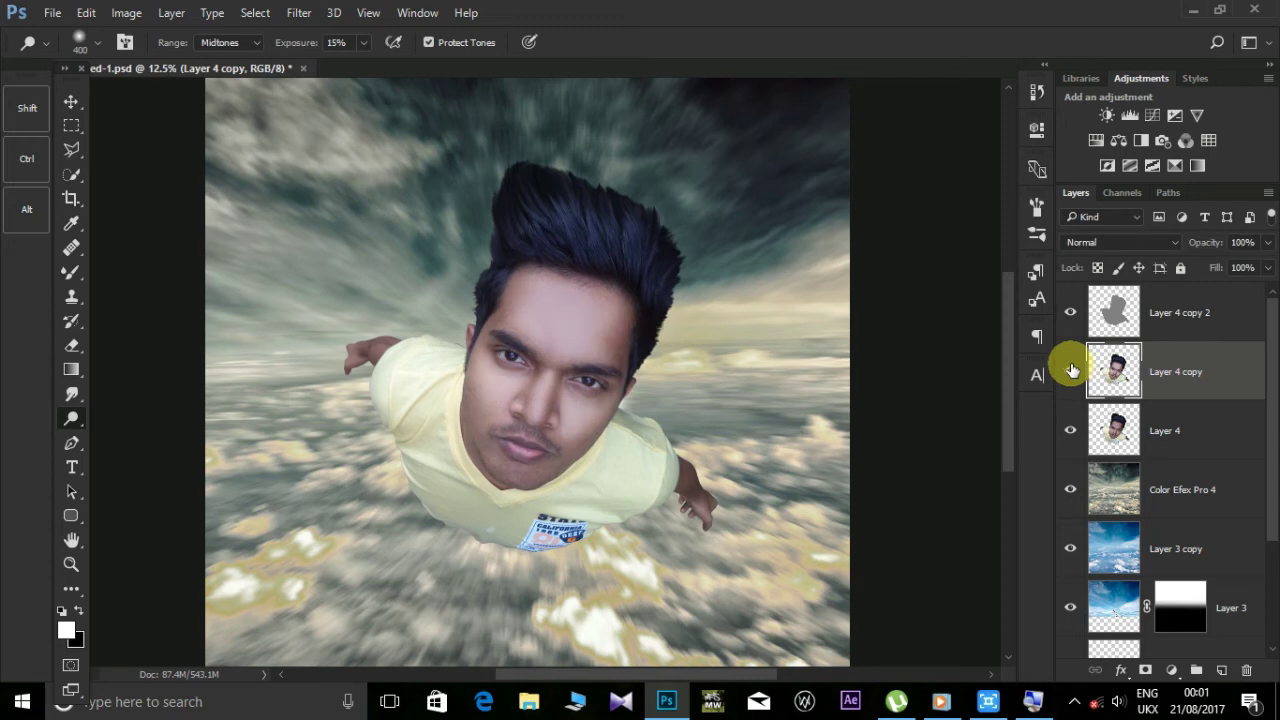
# - Brighten the hair, left arm and right hand, then duplicate the layer as Layer 4 copy 3
pyautogui.hotkey('ctrl', '+')
pyautogui.hotkey('ctrl', '+')
pyautogui.hotkey('ctrl', '+')
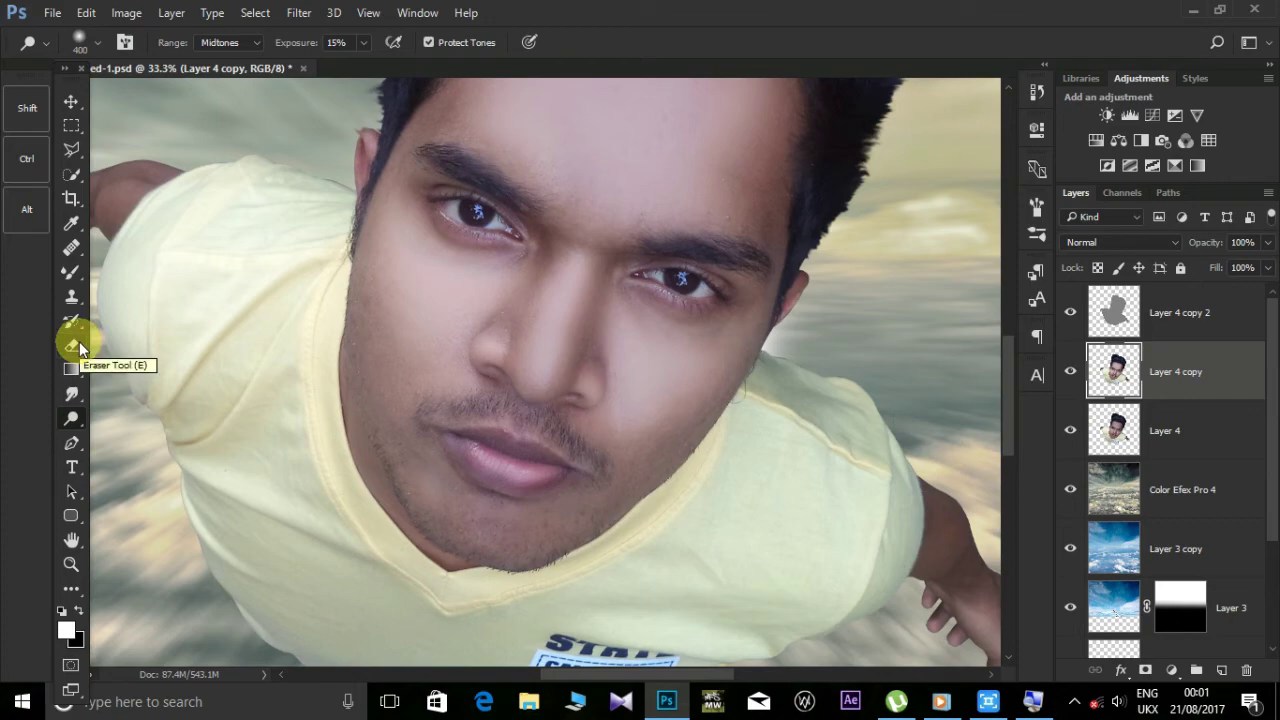
pyautogui.hotkey('ctrl', '-')
pyautogui.hotkey('ctrl', '-')
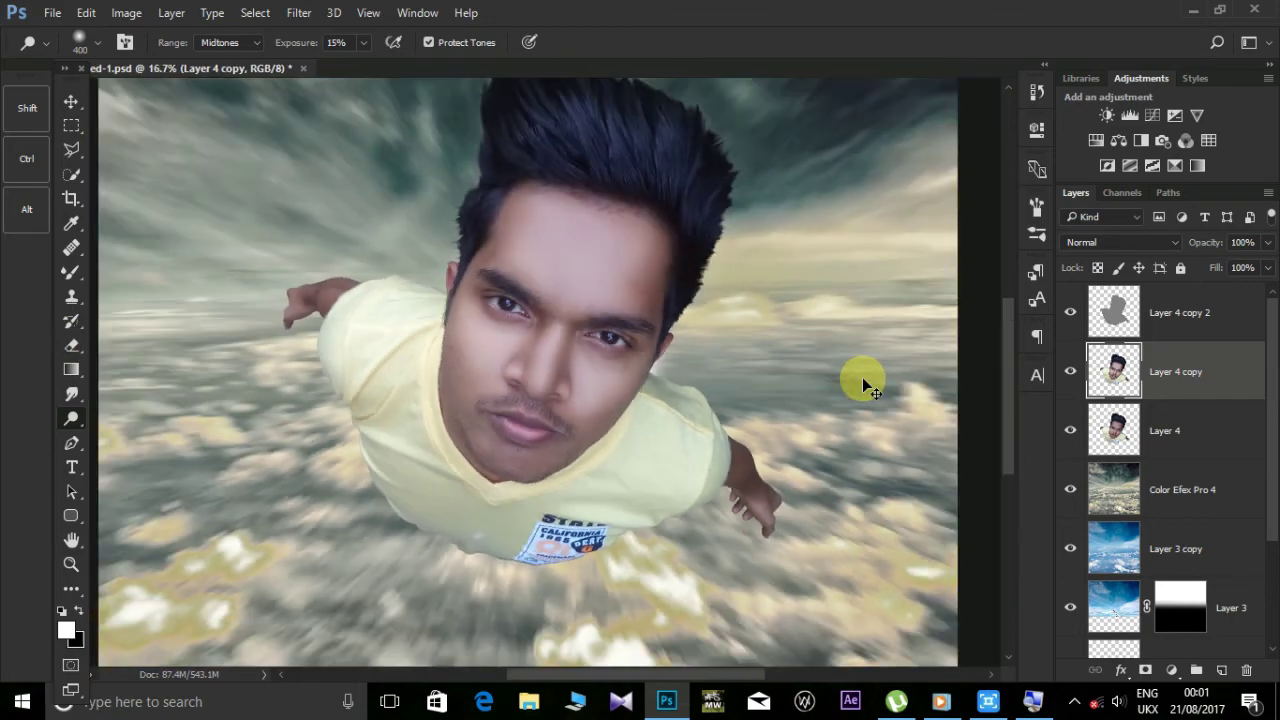
pyautogui.moveTo(862, 378); pyautogui.dragTo(783, 486)
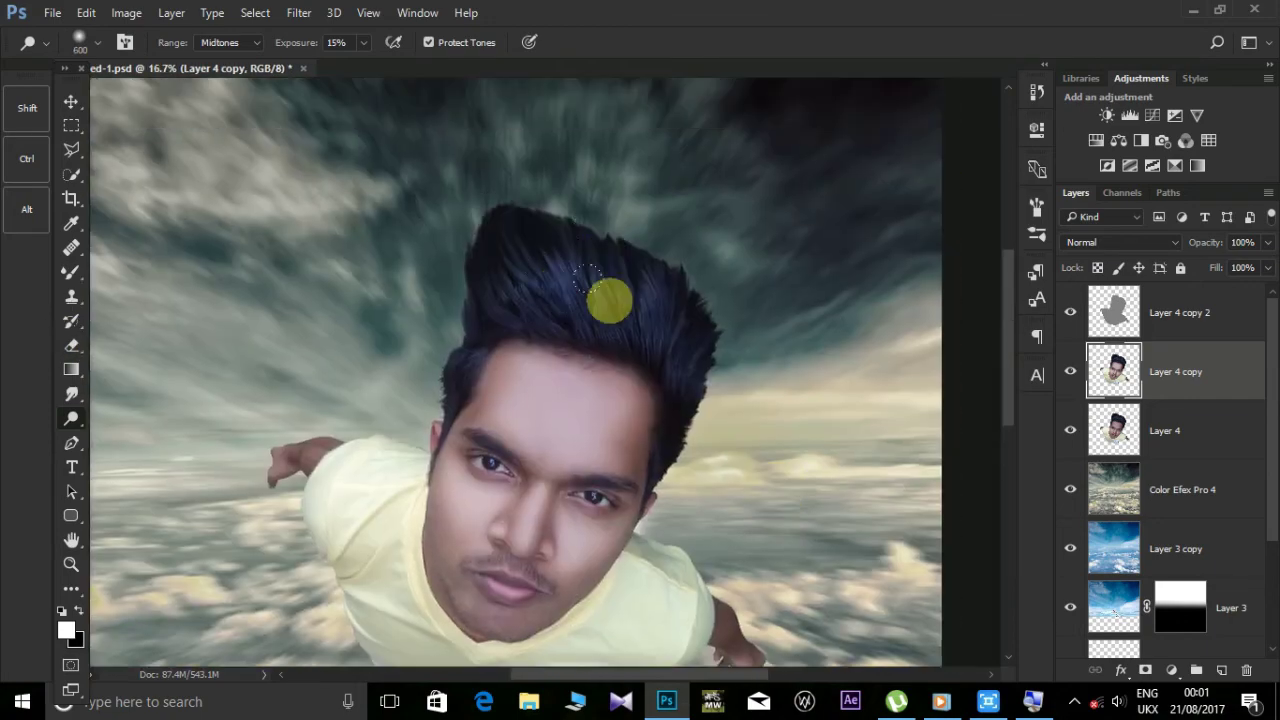
pyautogui.press(']')
pyautogui.press(']')
pyautogui.press('[')
pyautogui.press('[')
pyautogui.press('[')
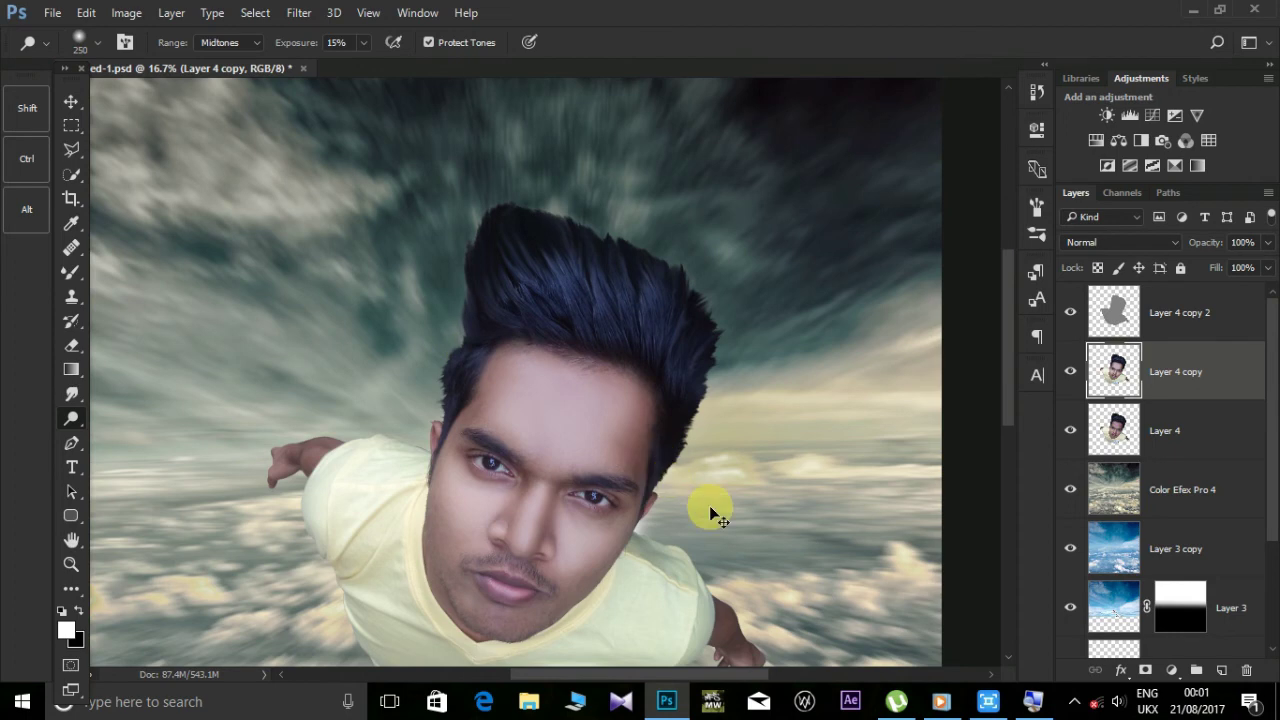
pyautogui.hotkey('ctrl', '-')
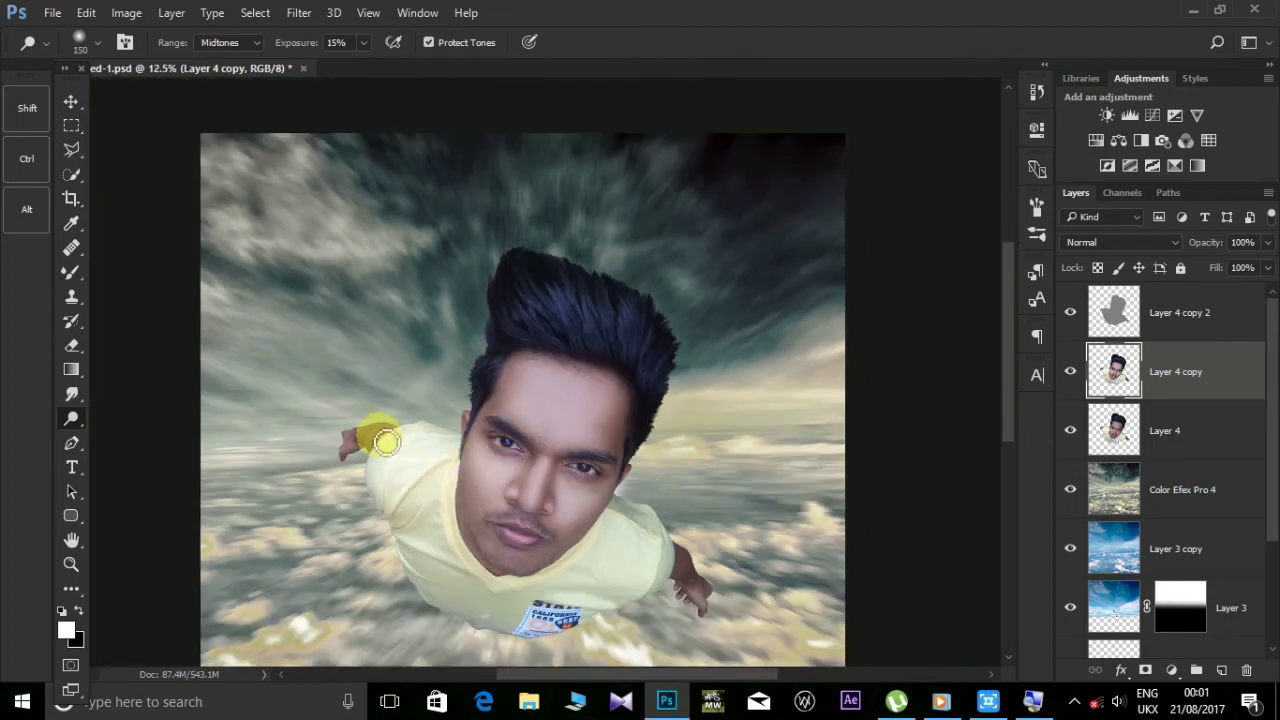
pyautogui.moveTo(383, 434); pyautogui.dragTo(352, 449)
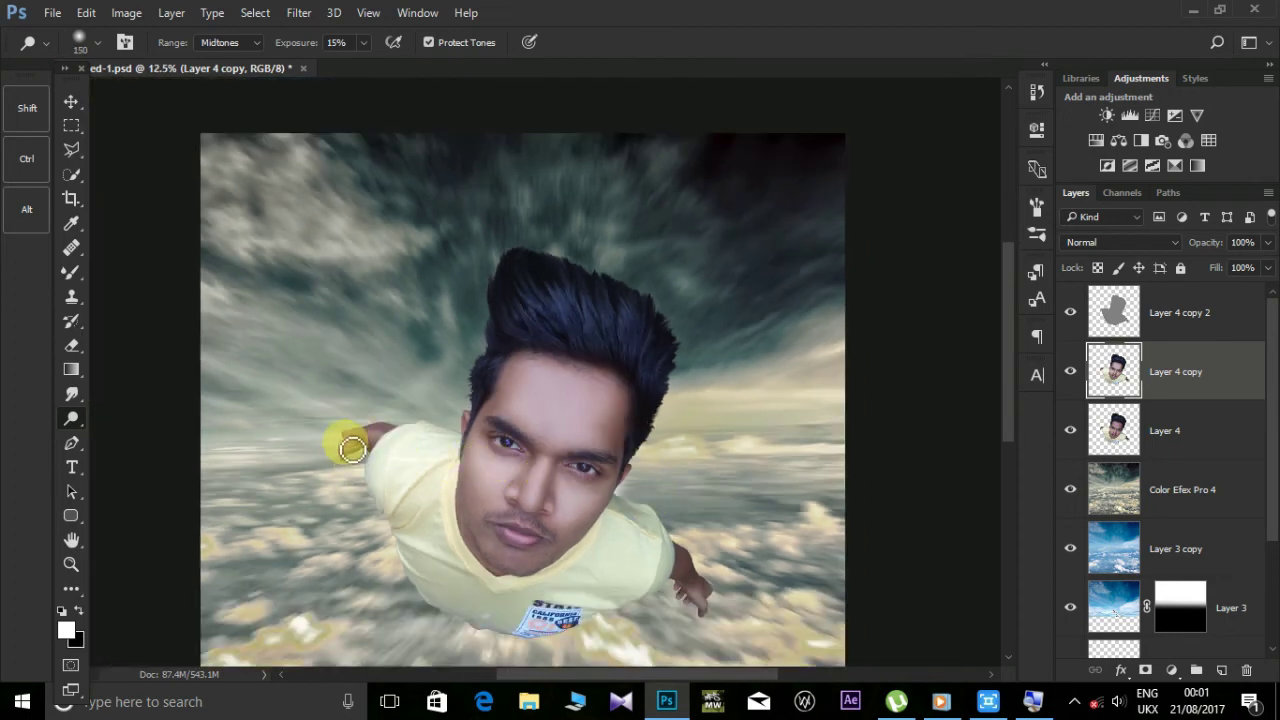
pyautogui.moveTo(689, 583); pyautogui.dragTo(679, 553)
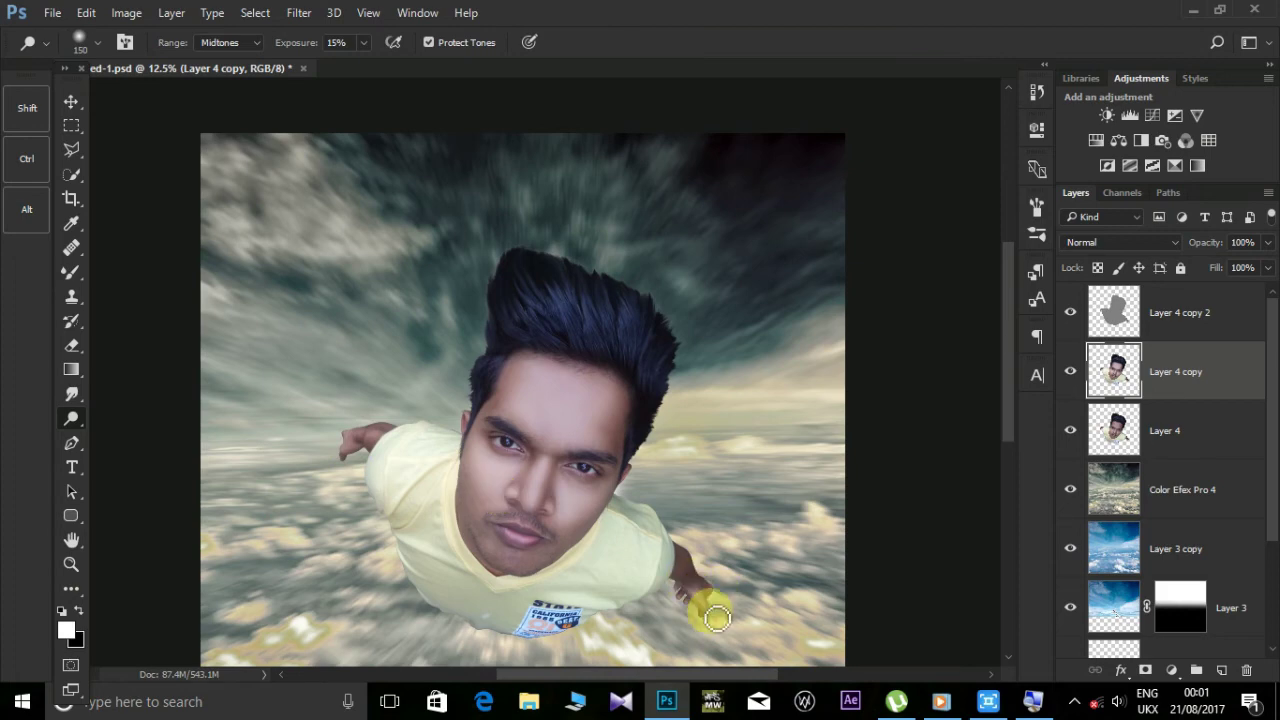
pyautogui.hotkey('ctrl', '-')
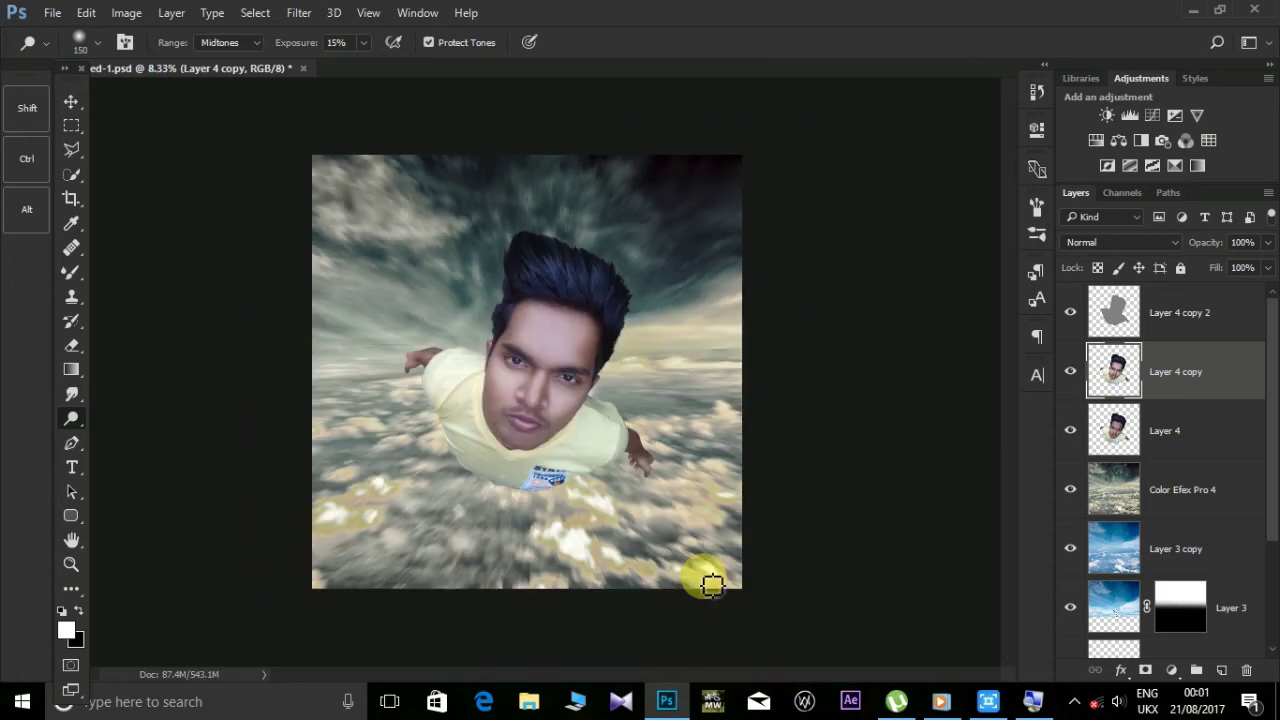
pyautogui.hotkey('ctrl', 'j')
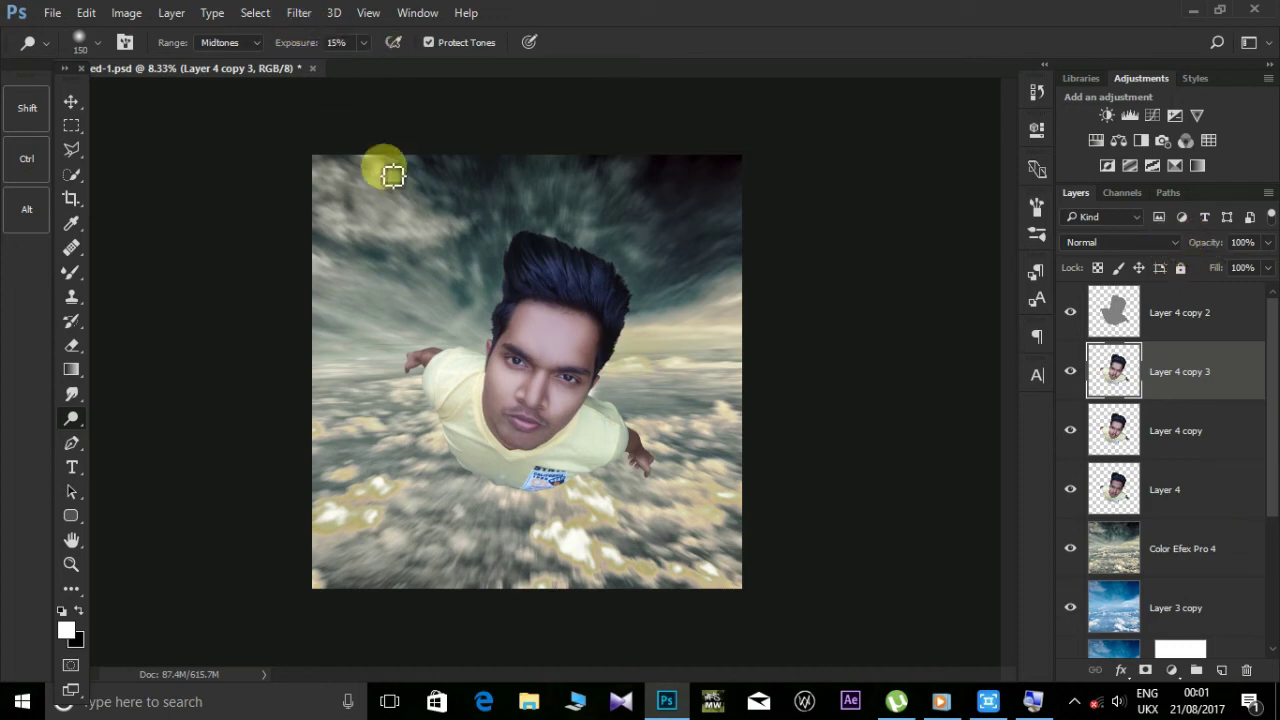
# - Apply a Motion Blur at angle -17° and distance 190 pixels to the figure copy
pyautogui.click(296, 13)
pyautogui.moveTo(308, 220)
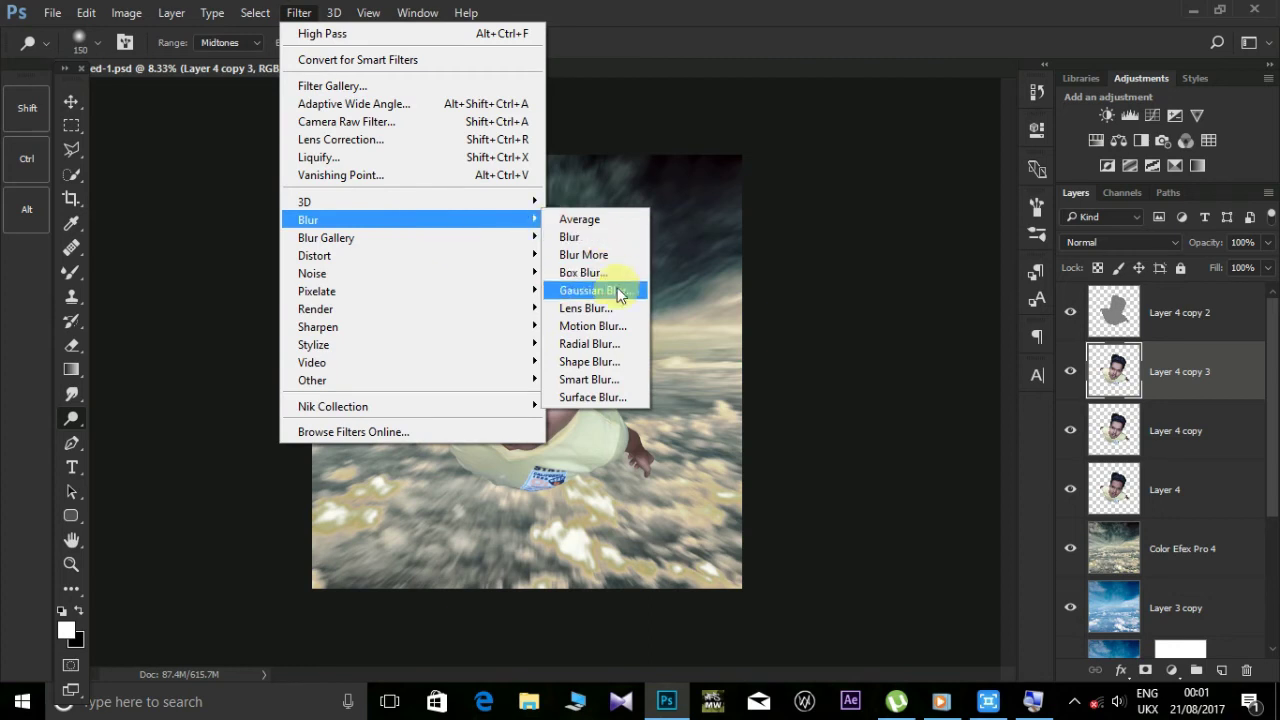
pyautogui.click(614, 329)
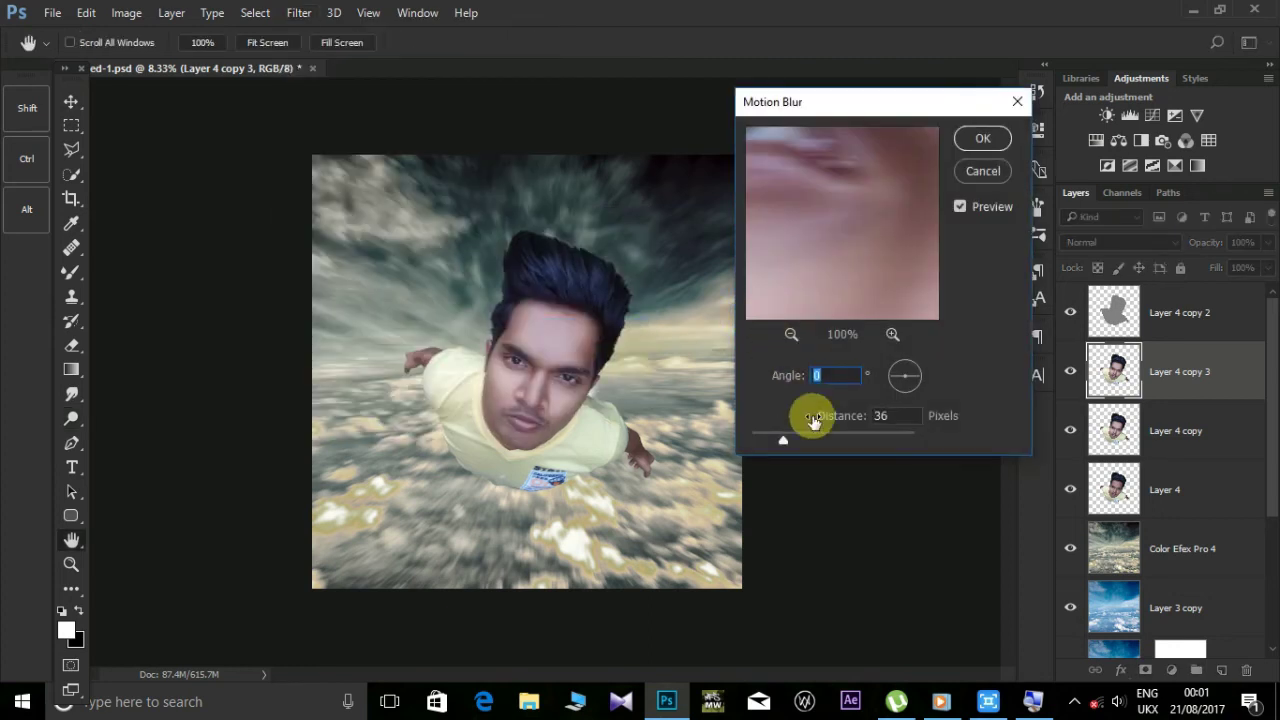
pyautogui.moveTo(788, 437); pyautogui.dragTo(834, 437)
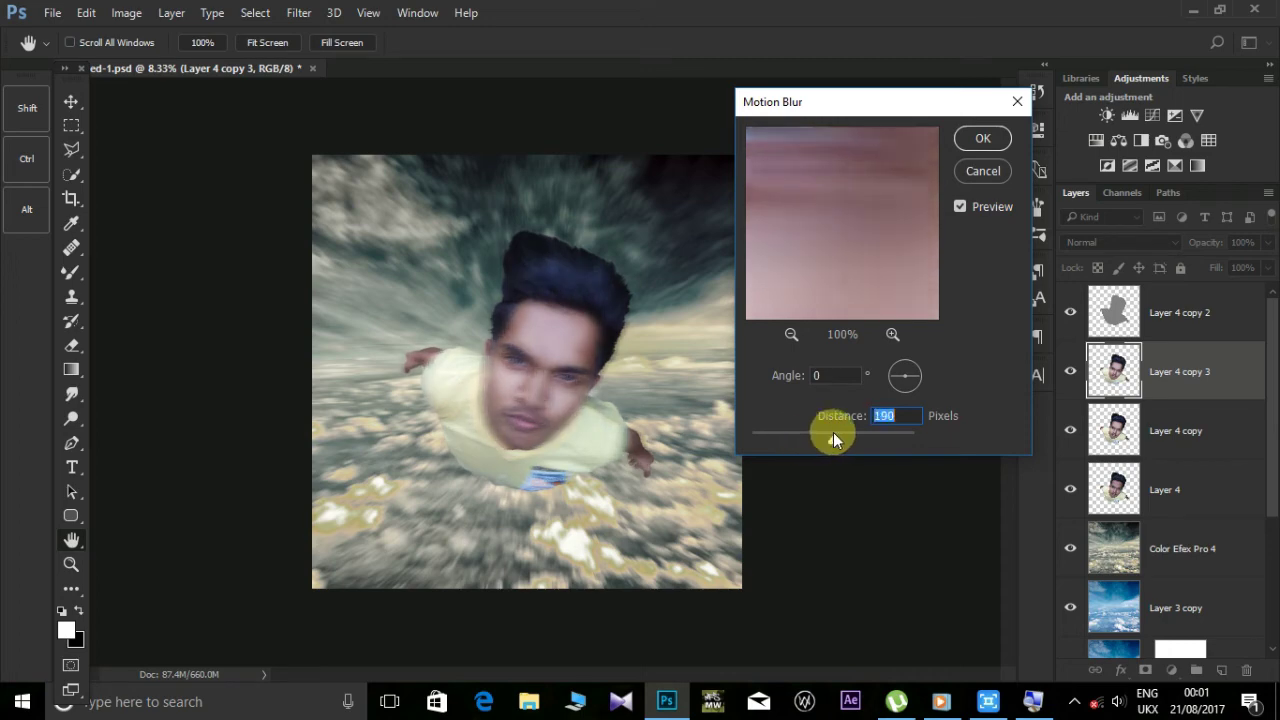
pyautogui.hotkey('shift', 'Tab')
pyautogui.hotkey('shift', 'Up')
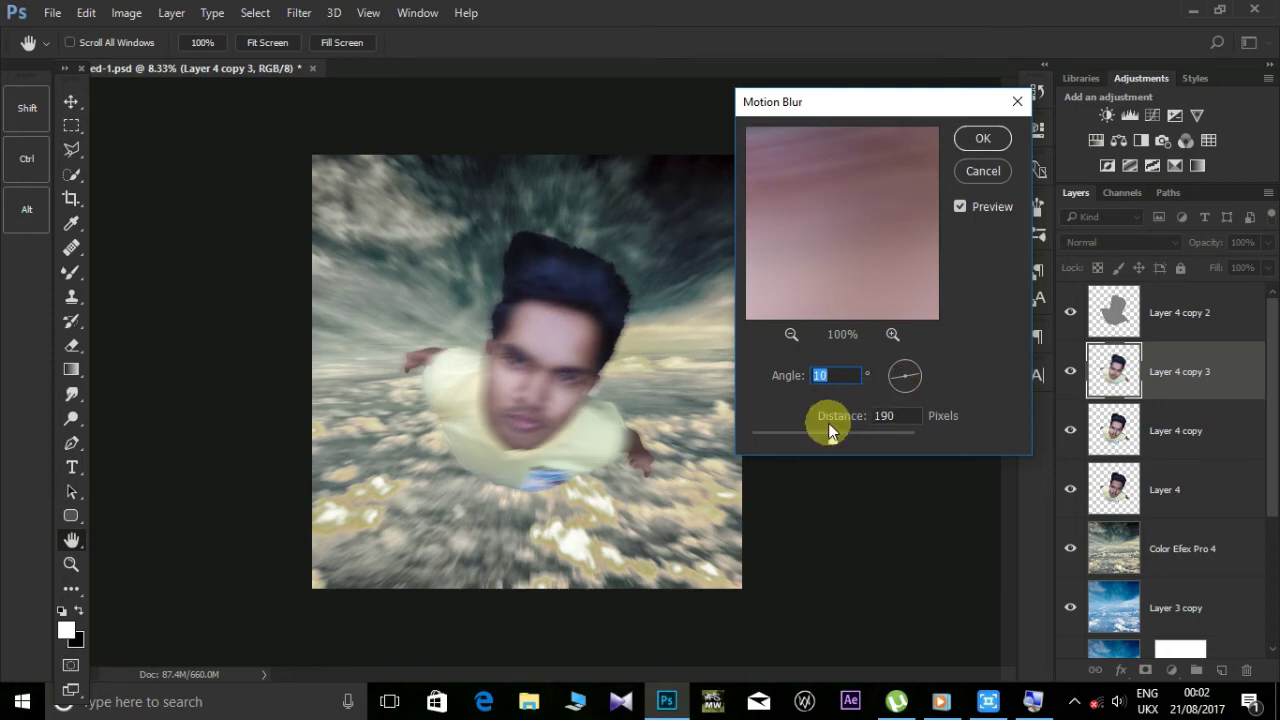
pyautogui.click(825, 436)
pyautogui.click(913, 379)
pyautogui.click(916, 384)
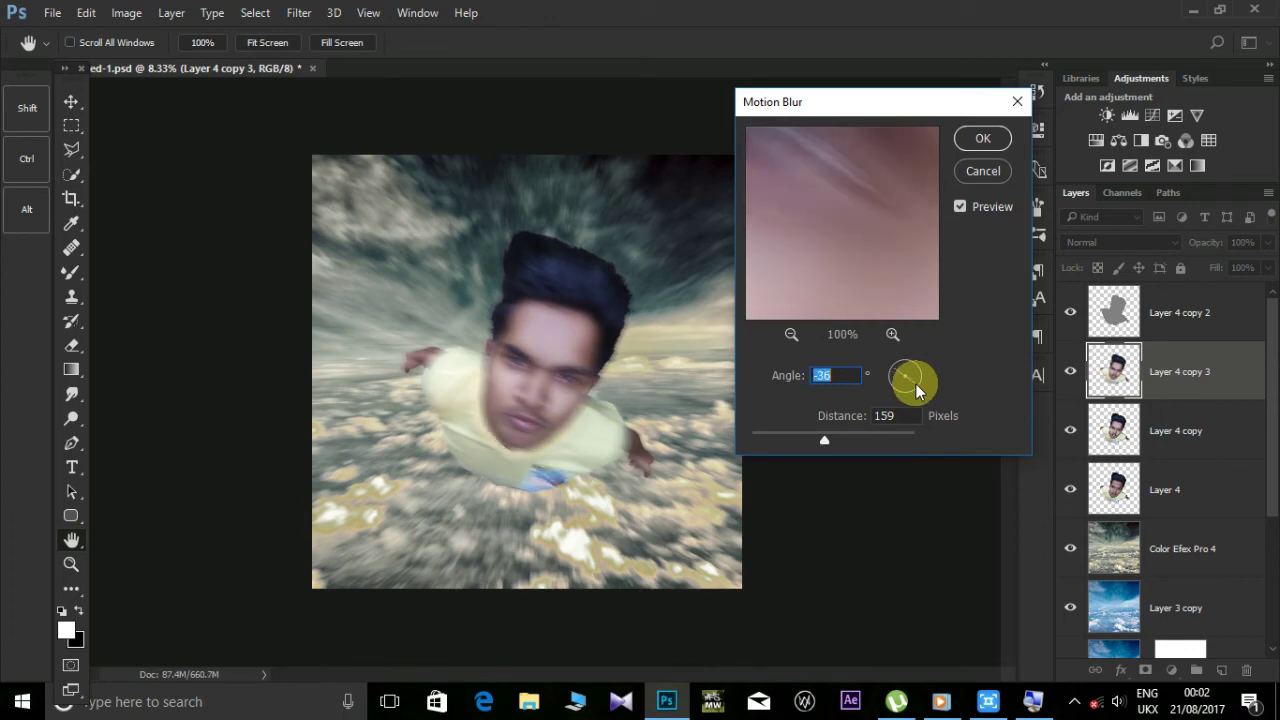
pyautogui.click(915, 381)
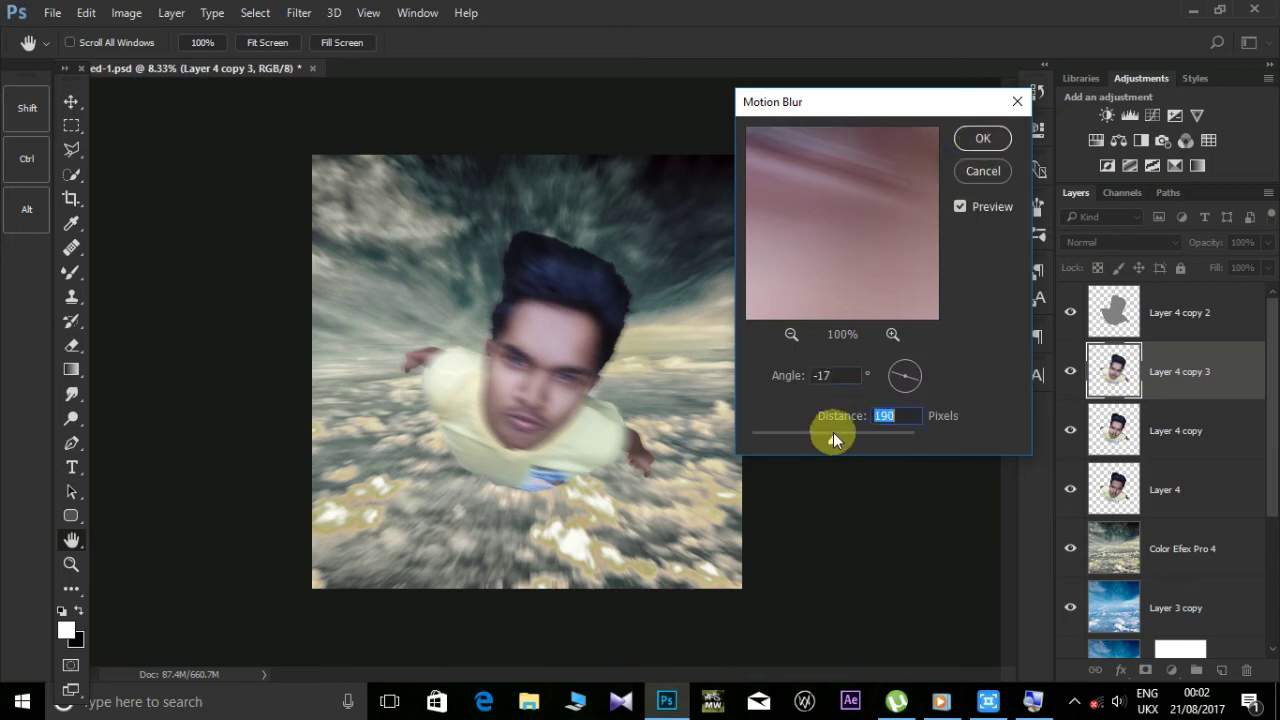
pyautogui.click(985, 140)
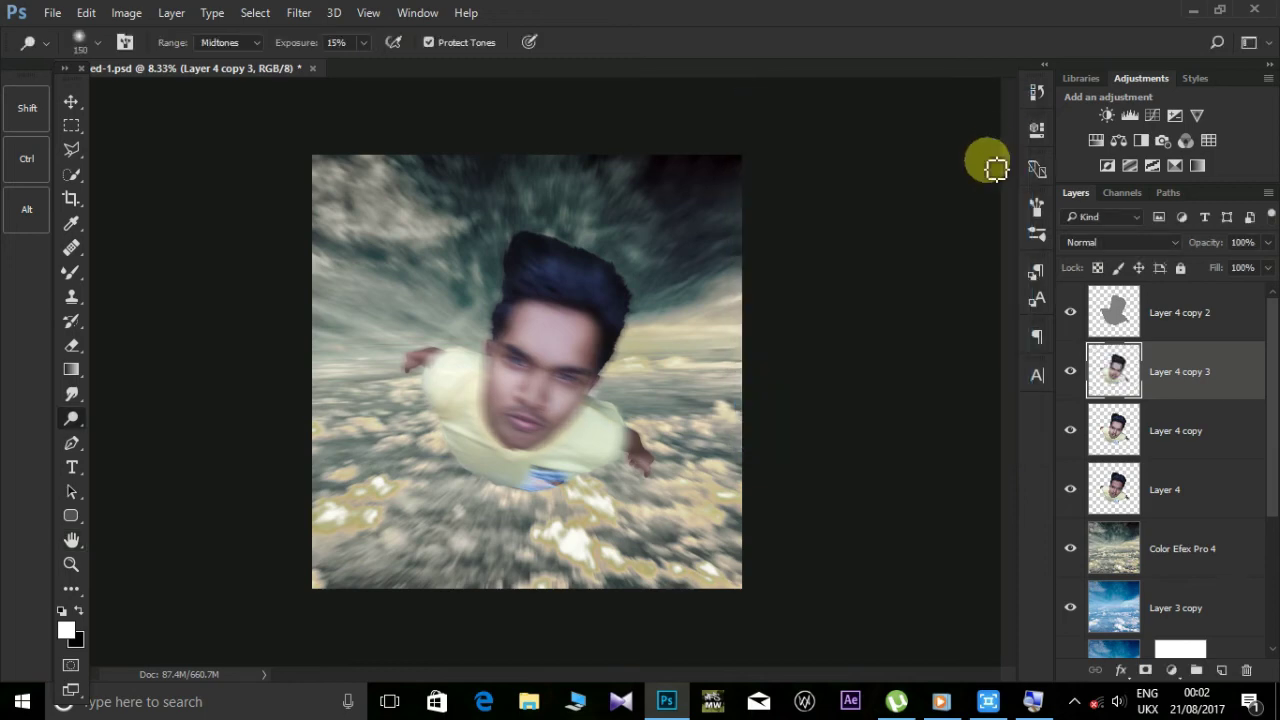
pyautogui.click(74, 347)
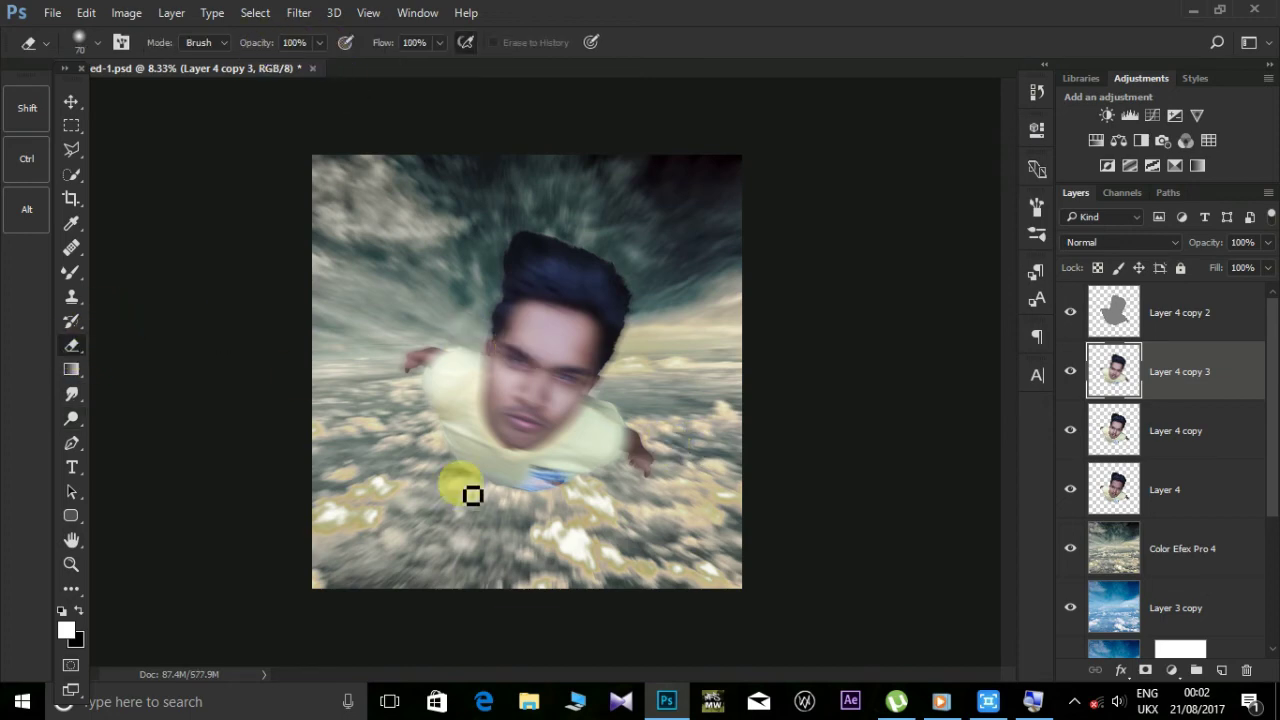
# - Erase the blur from the lower body, face, arm and shirt edge on Layer 4 copy 3
pyautogui.moveTo(472, 496)
pyautogui.mouseDown()
pyautogui.moveTo(480, 526)
pyautogui.moveTo(507, 498)
pyautogui.mouseUp()
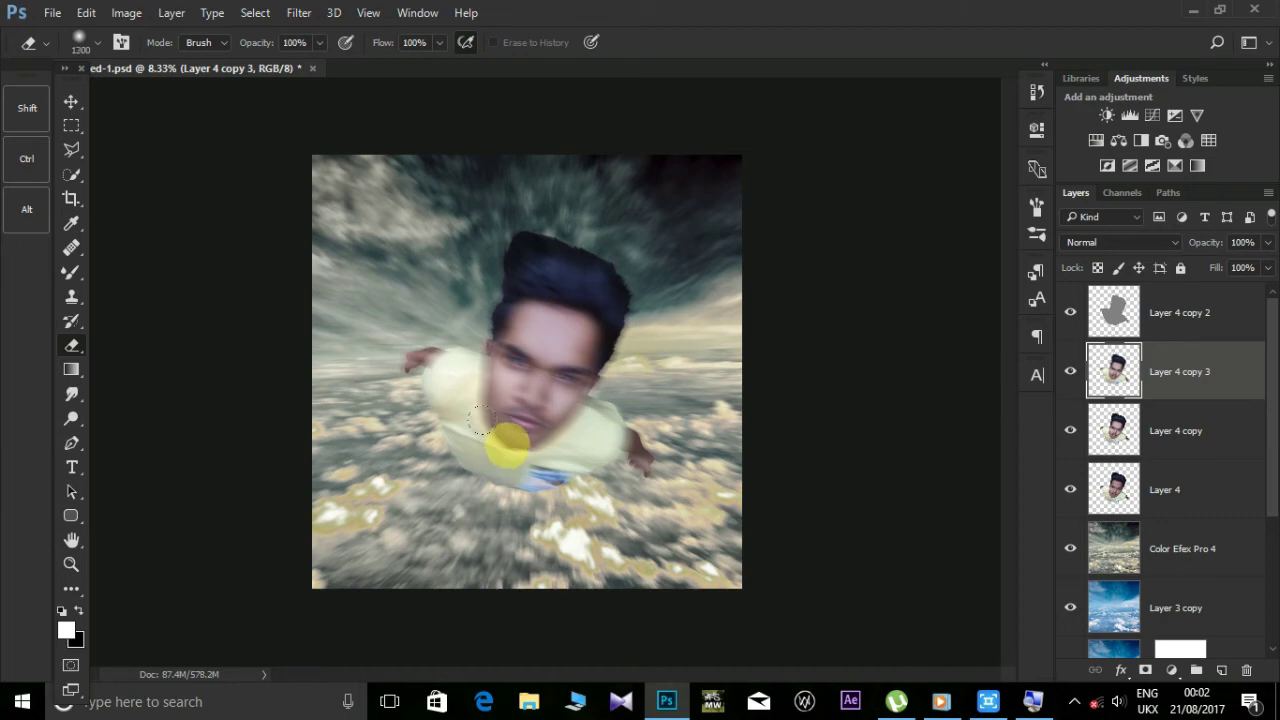
pyautogui.moveTo(480, 420)
pyautogui.mouseDown()
pyautogui.moveTo(501, 318)
pyautogui.moveTo(498, 409)
pyautogui.moveTo(535, 307)
pyautogui.moveTo(498, 322)
pyautogui.moveTo(549, 258)
pyautogui.moveTo(547, 223)
pyautogui.moveTo(561, 252)
pyautogui.moveTo(471, 422)
pyautogui.moveTo(574, 408)
pyautogui.mouseUp()
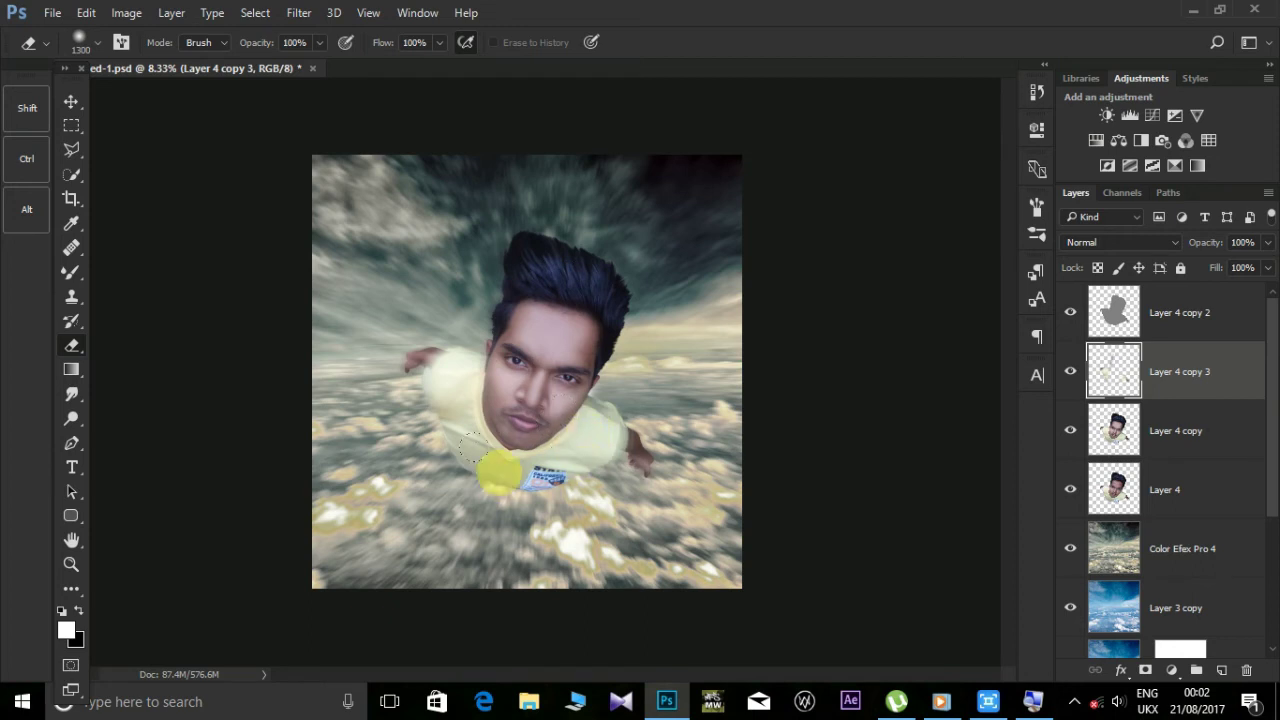
pyautogui.moveTo(472, 448)
pyautogui.mouseDown()
pyautogui.moveTo(404, 393)
pyautogui.moveTo(504, 490)
pyautogui.mouseUp()
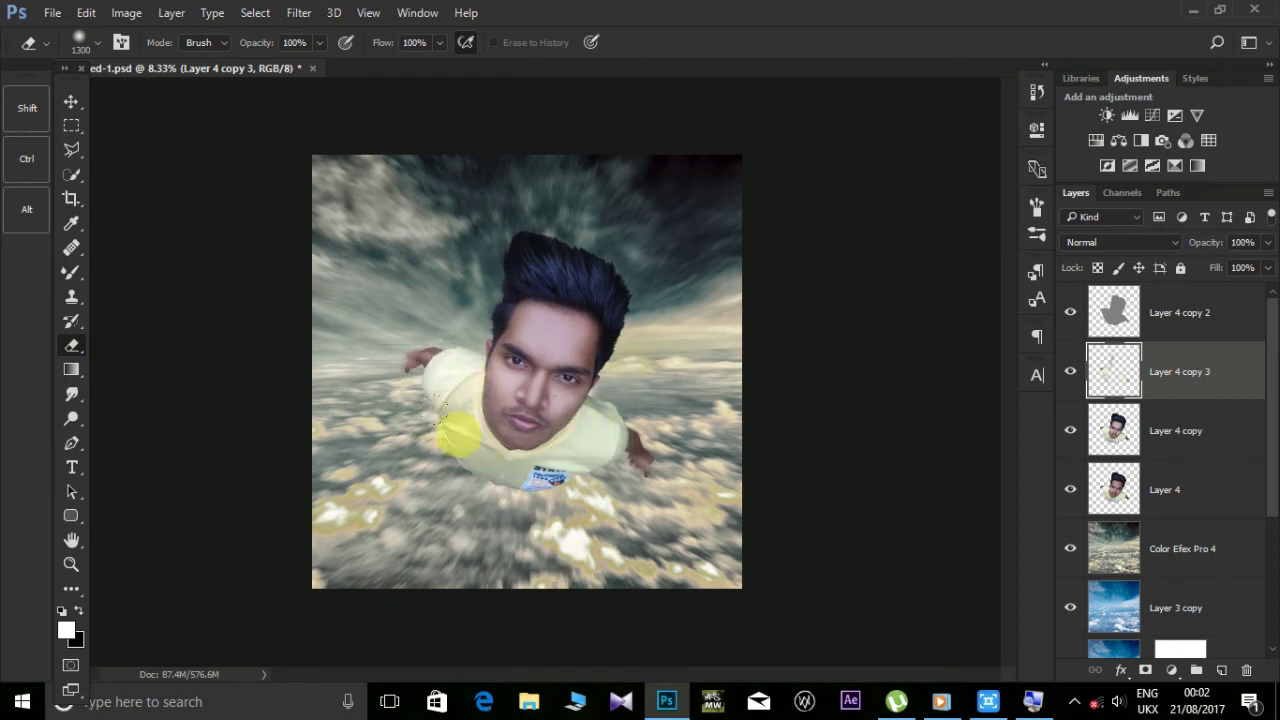
pyautogui.moveTo(456, 434); pyautogui.dragTo(548, 478)
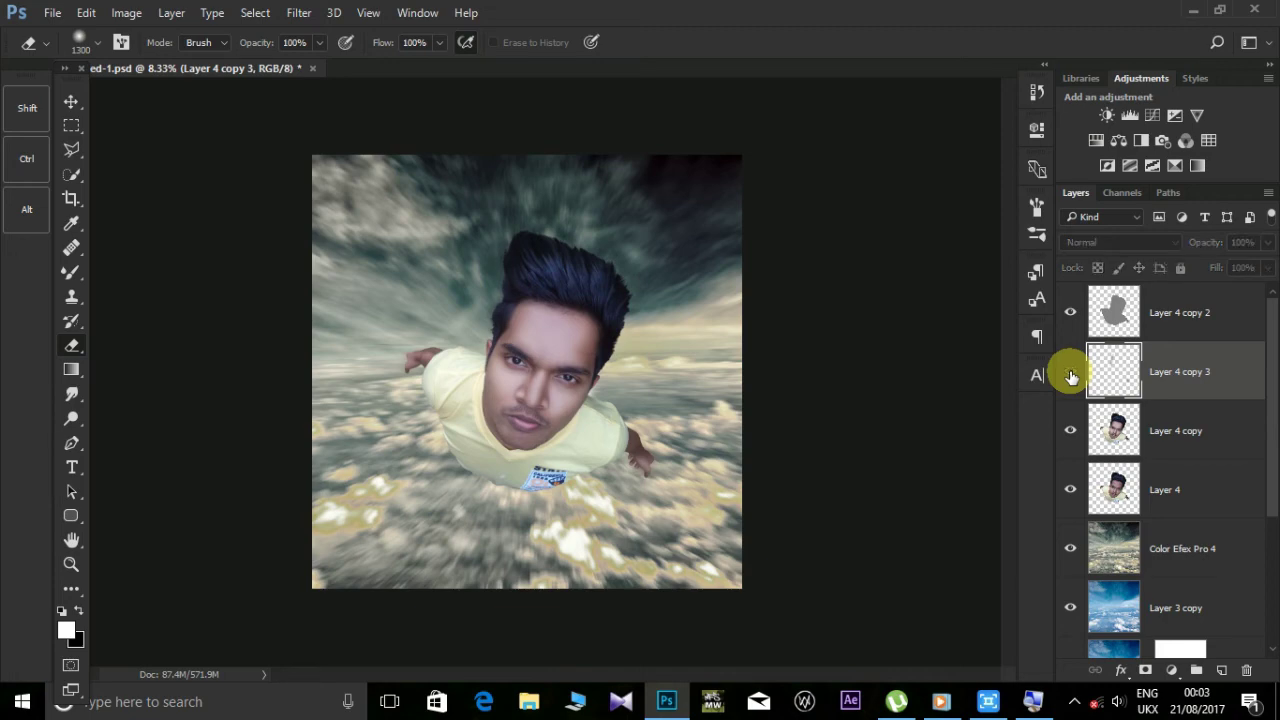
# - Show Layer 4 copy 3 again and switch to the propeller-air13.jpg document
pyautogui.click(1070, 372)
pyautogui.click(1073, 704)
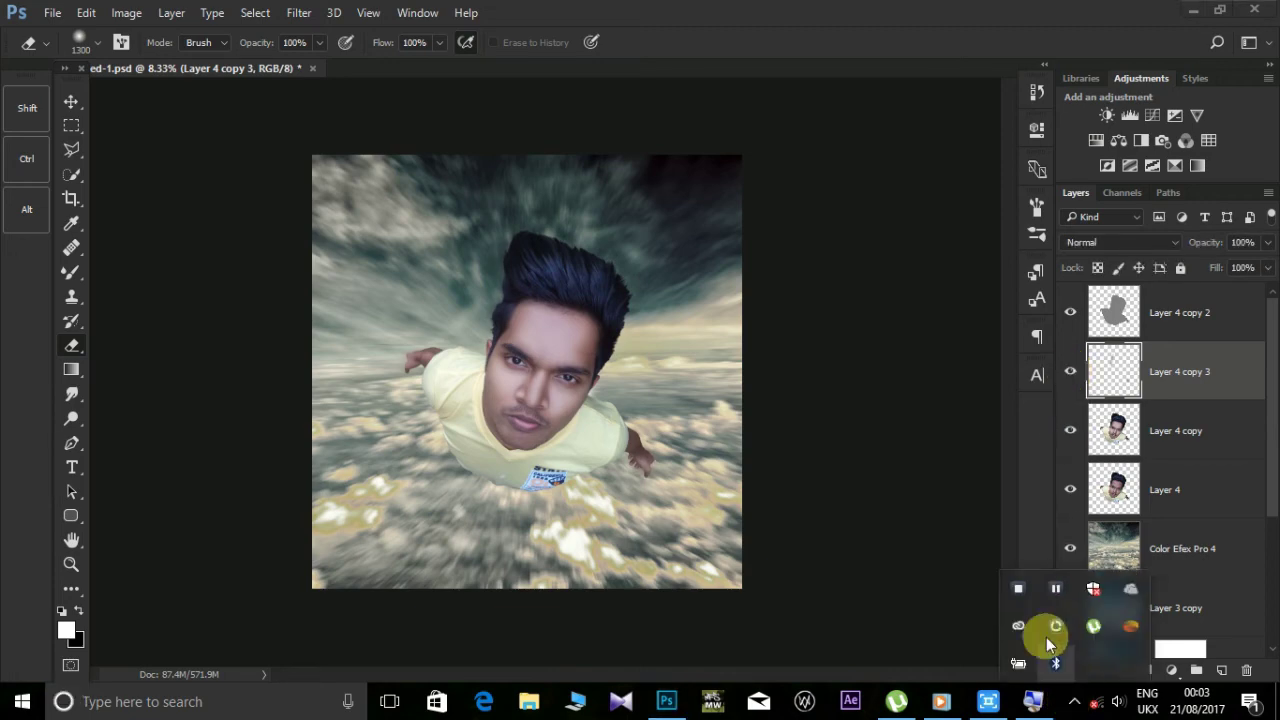
pyautogui.click(833, 322)
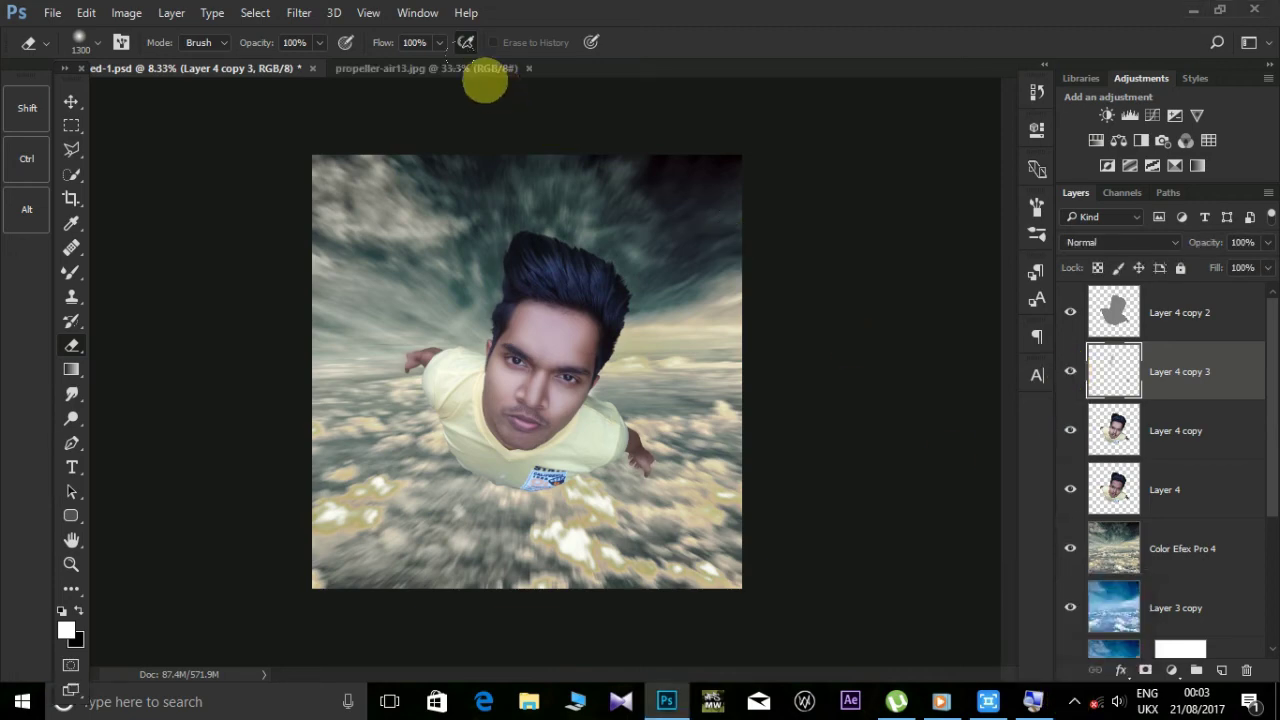
# - Quick-select the plane's nose and fuselage in propeller-air13.jpg and zoom in
pyautogui.click(476, 69)
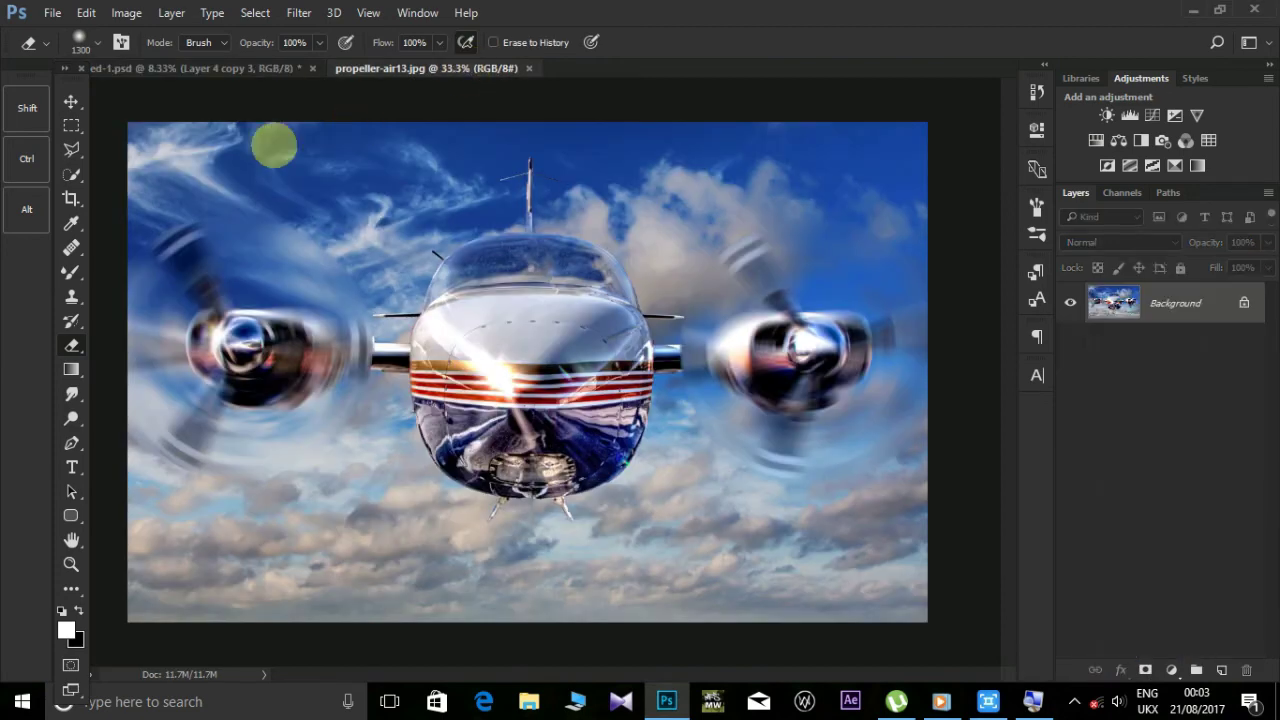
pyautogui.click(73, 175)
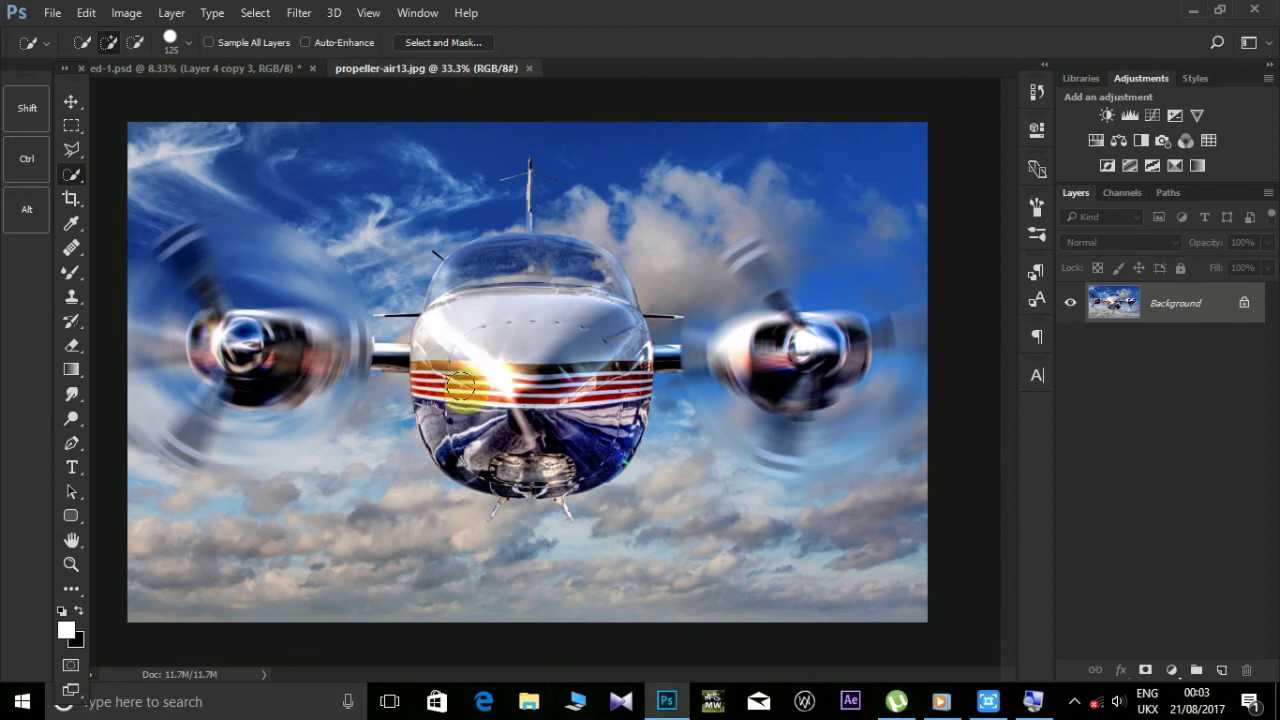
pyautogui.moveTo(461, 384)
pyautogui.mouseDown()
pyautogui.moveTo(597, 404)
pyautogui.moveTo(503, 432)
pyautogui.moveTo(452, 312)
pyautogui.moveTo(491, 263)
pyautogui.moveTo(592, 284)
pyautogui.mouseUp()
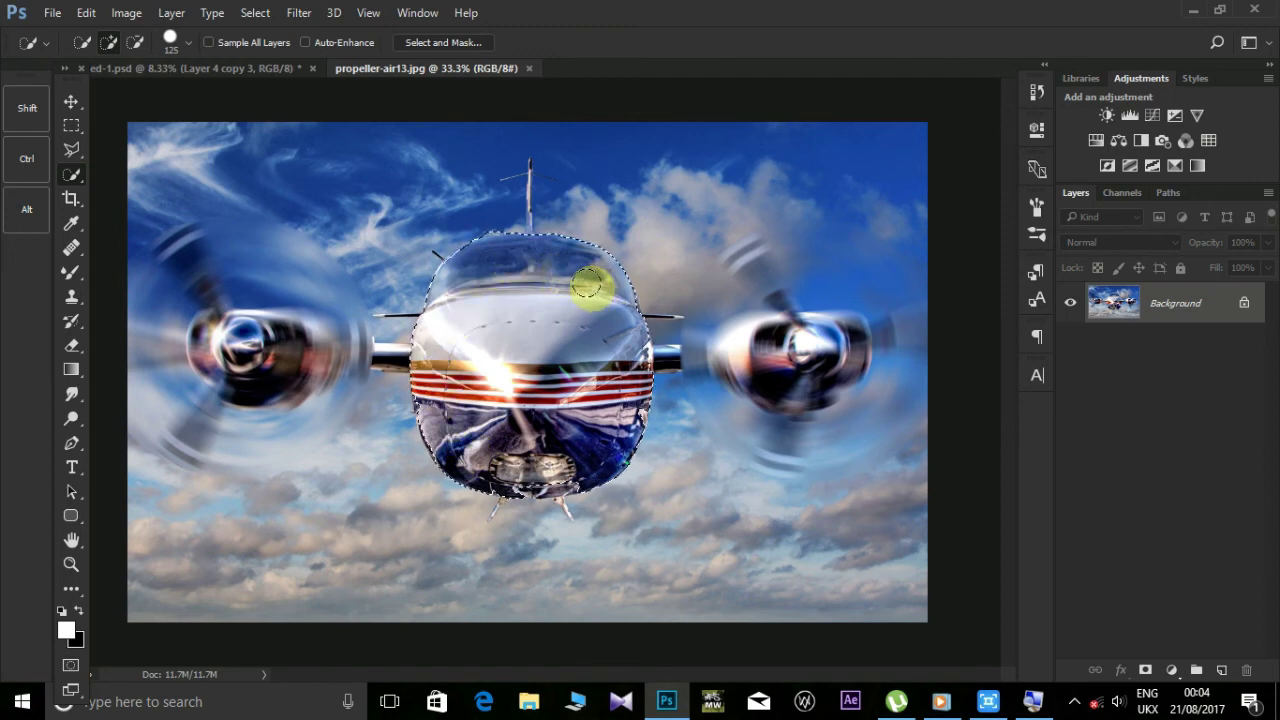
pyautogui.hotkey('ctrl', '+')
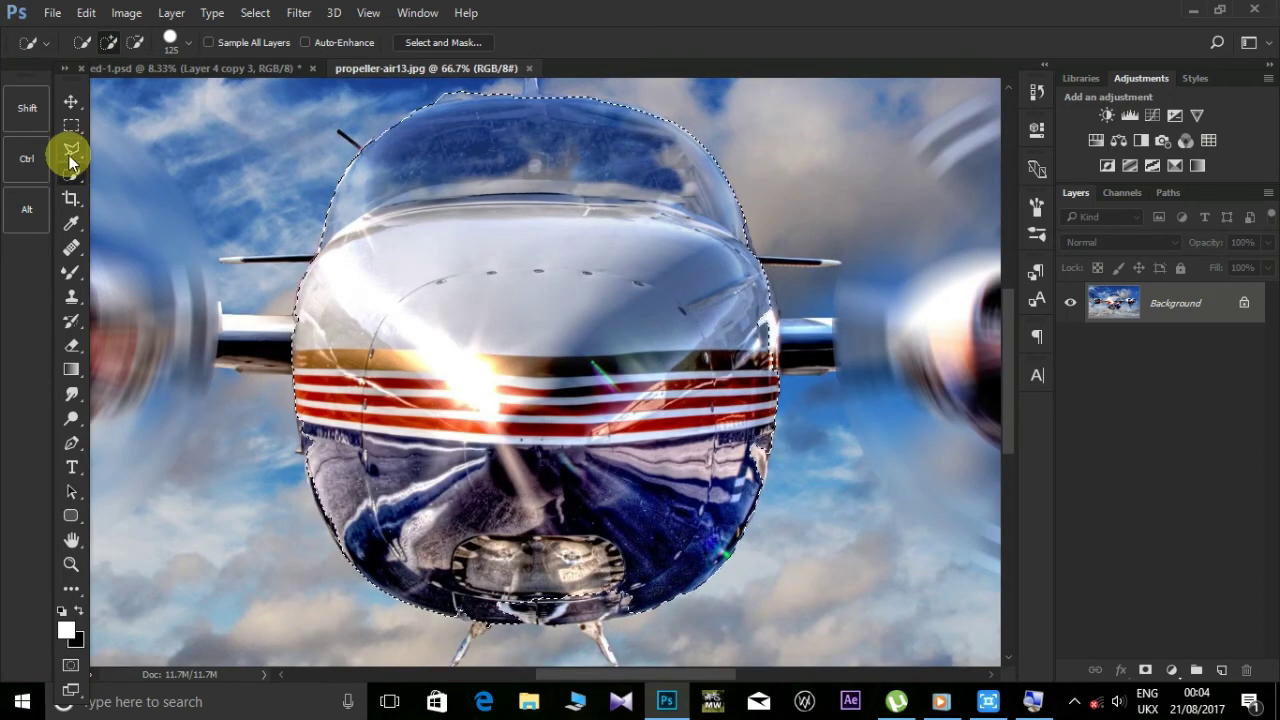
# - With the Polygonal Lasso, outline the side propeller's upper blade and blade edges
pyautogui.click(69, 155)
pyautogui.scroll(-2, 380, 189)
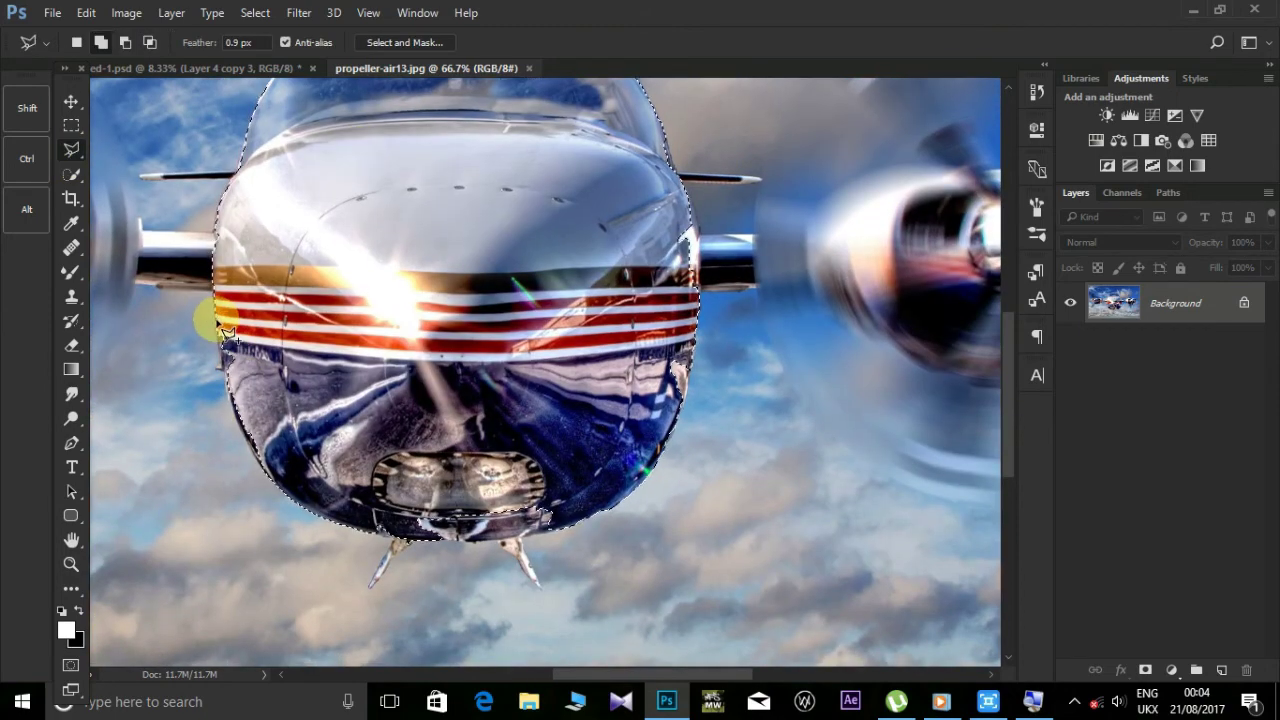
pyautogui.moveTo(228, 368)
pyautogui.mouseDown()
pyautogui.moveTo(234, 426)
pyautogui.moveTo(298, 505)
pyautogui.moveTo(386, 537)
pyautogui.moveTo(366, 586)
pyautogui.moveTo(395, 568)
pyautogui.moveTo(414, 529)
pyautogui.moveTo(509, 557)
pyautogui.moveTo(531, 586)
pyautogui.moveTo(524, 553)
pyautogui.moveTo(690, 384)
pyautogui.moveTo(680, 277)
pyautogui.moveTo(686, 286)
pyautogui.moveTo(478, 360)
pyautogui.moveTo(594, 365)
pyautogui.moveTo(651, 437)
pyautogui.moveTo(614, 537)
pyautogui.moveTo(680, 580)
pyautogui.moveTo(726, 576)
pyautogui.moveTo(771, 417)
pyautogui.moveTo(803, 409)
pyautogui.moveTo(571, 437)
pyautogui.moveTo(705, 380)
pyautogui.moveTo(654, 320)
pyautogui.moveTo(566, 306)
pyautogui.moveTo(366, 151)
pyautogui.moveTo(300, 185)
pyautogui.moveTo(371, 277)
pyautogui.moveTo(294, 320)
pyautogui.moveTo(220, 337)
pyautogui.moveTo(213, 360)
pyautogui.moveTo(158, 372)
pyautogui.mouseUp()
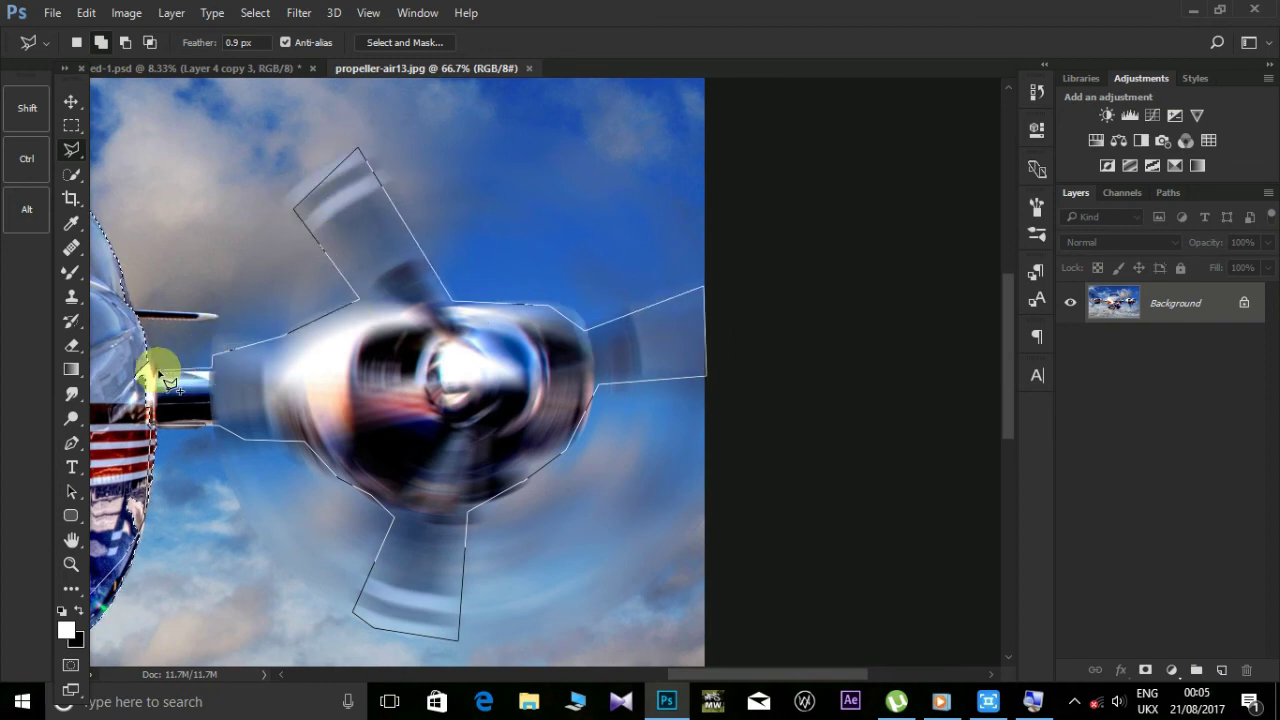
pyautogui.moveTo(137, 320)
pyautogui.mouseDown()
pyautogui.moveTo(534, 363)
pyautogui.moveTo(609, 414)
pyautogui.moveTo(455, 240)
pyautogui.moveTo(449, 208)
pyautogui.moveTo(449, 351)
pyautogui.moveTo(374, 346)
pyautogui.moveTo(483, 316)
pyautogui.moveTo(553, 276)
pyautogui.mouseUp()
pyautogui.moveTo(409, 420)
pyautogui.mouseDown()
pyautogui.moveTo(313, 433)
pyautogui.moveTo(408, 434)
pyautogui.moveTo(310, 492)
pyautogui.moveTo(634, 389)
pyautogui.moveTo(466, 343)
pyautogui.moveTo(323, 171)
pyautogui.moveTo(231, 210)
pyautogui.mouseUp()
pyautogui.click(204, 232)
pyautogui.click(307, 351)
pyautogui.click(286, 388)
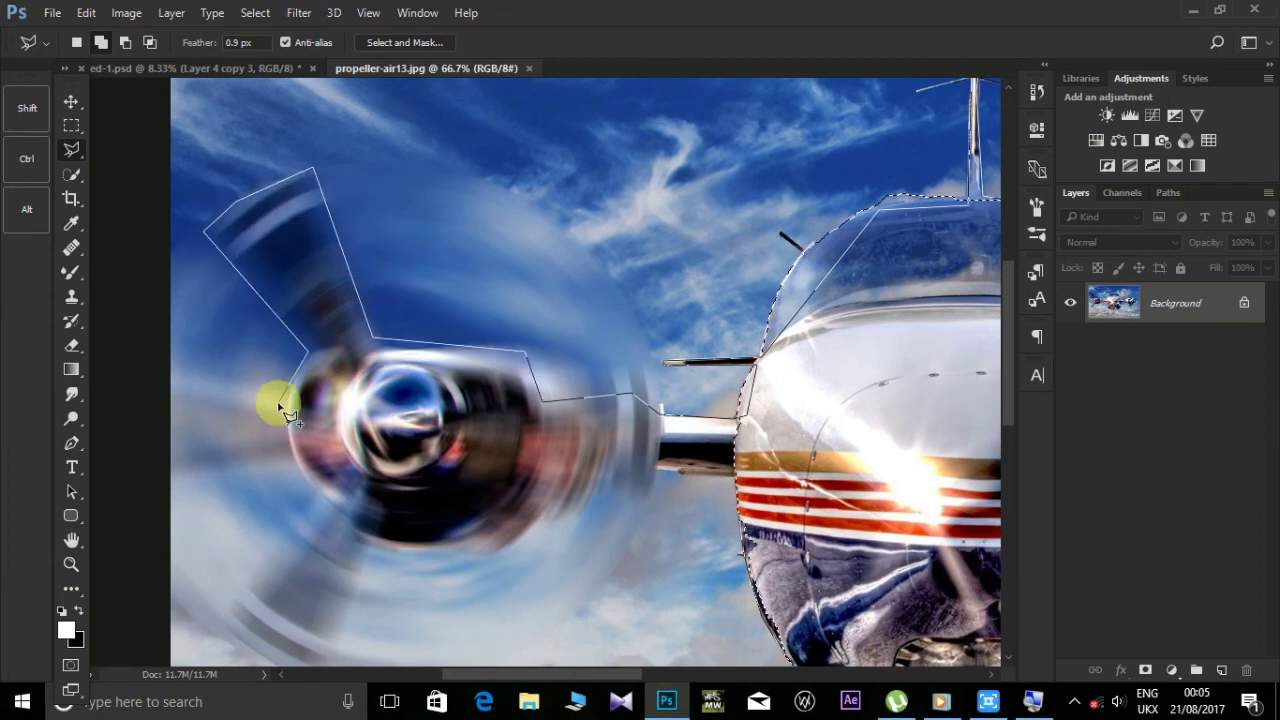
pyautogui.click(184, 386)
pyautogui.click(193, 463)
pyautogui.click(243, 460)
pyautogui.click(297, 462)
pyautogui.click(312, 498)
pyautogui.click(290, 538)
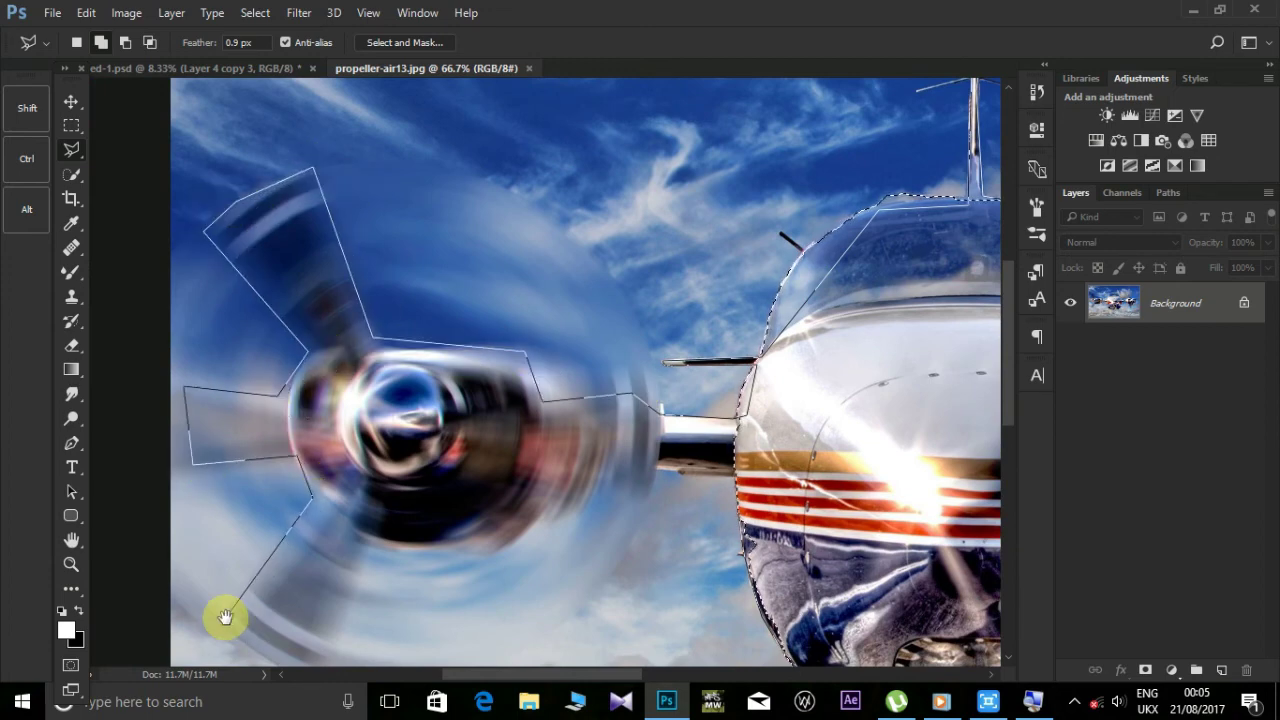
# - Trace the lower blade, hub and shaft, closing the outline to add the propellers
pyautogui.moveTo(223, 614); pyautogui.dragTo(193, 441)
pyautogui.click(190, 452)
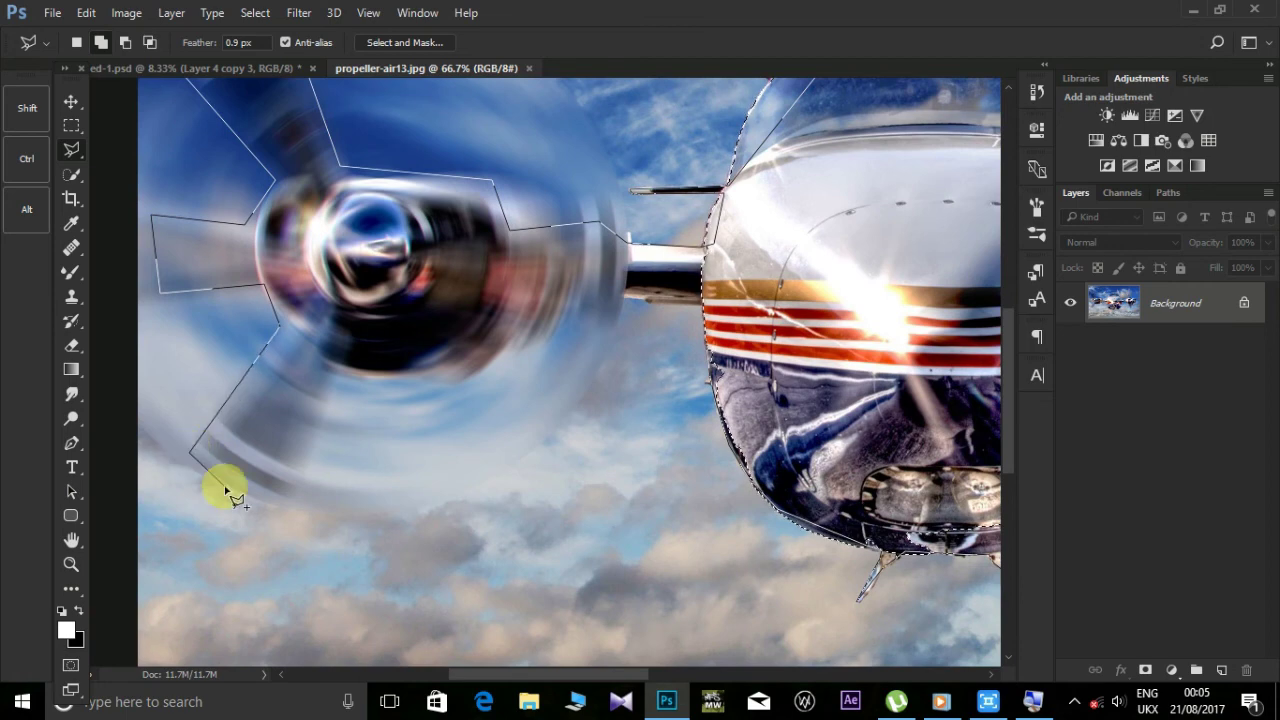
pyautogui.click(233, 490)
pyautogui.click(301, 494)
pyautogui.click(346, 370)
pyautogui.click(438, 374)
pyautogui.click(556, 326)
pyautogui.click(610, 297)
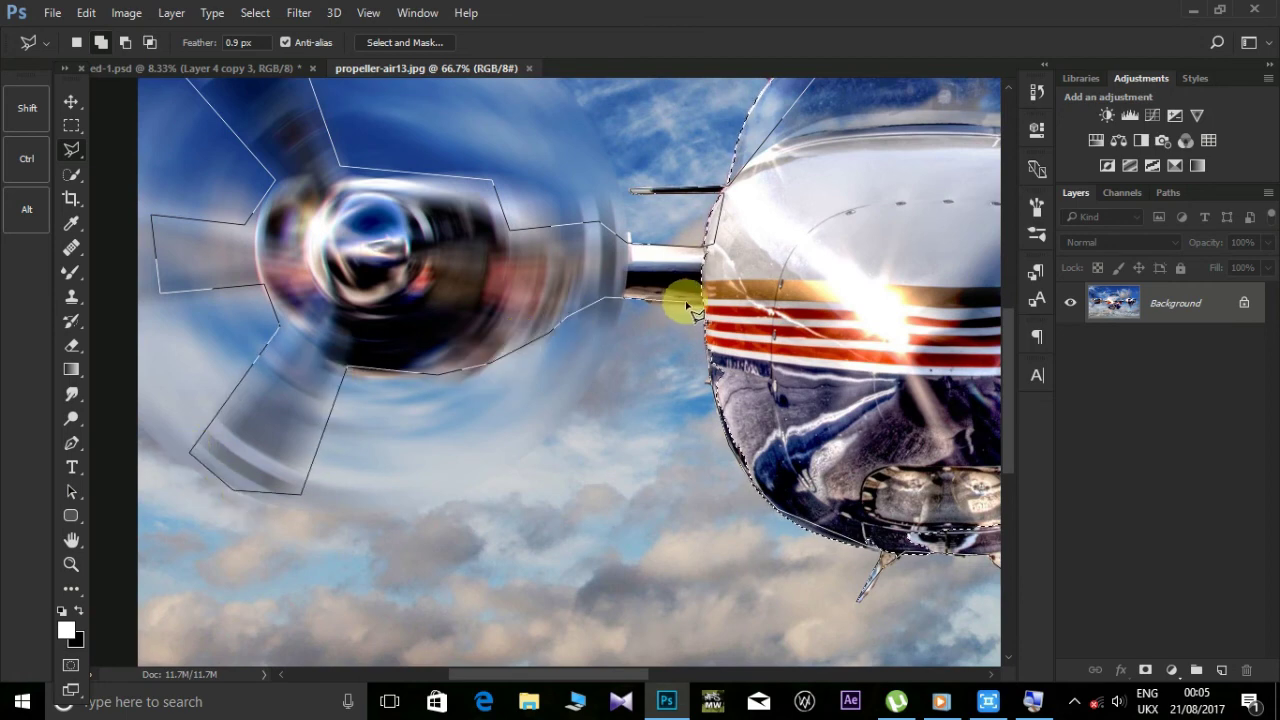
pyautogui.click(703, 302)
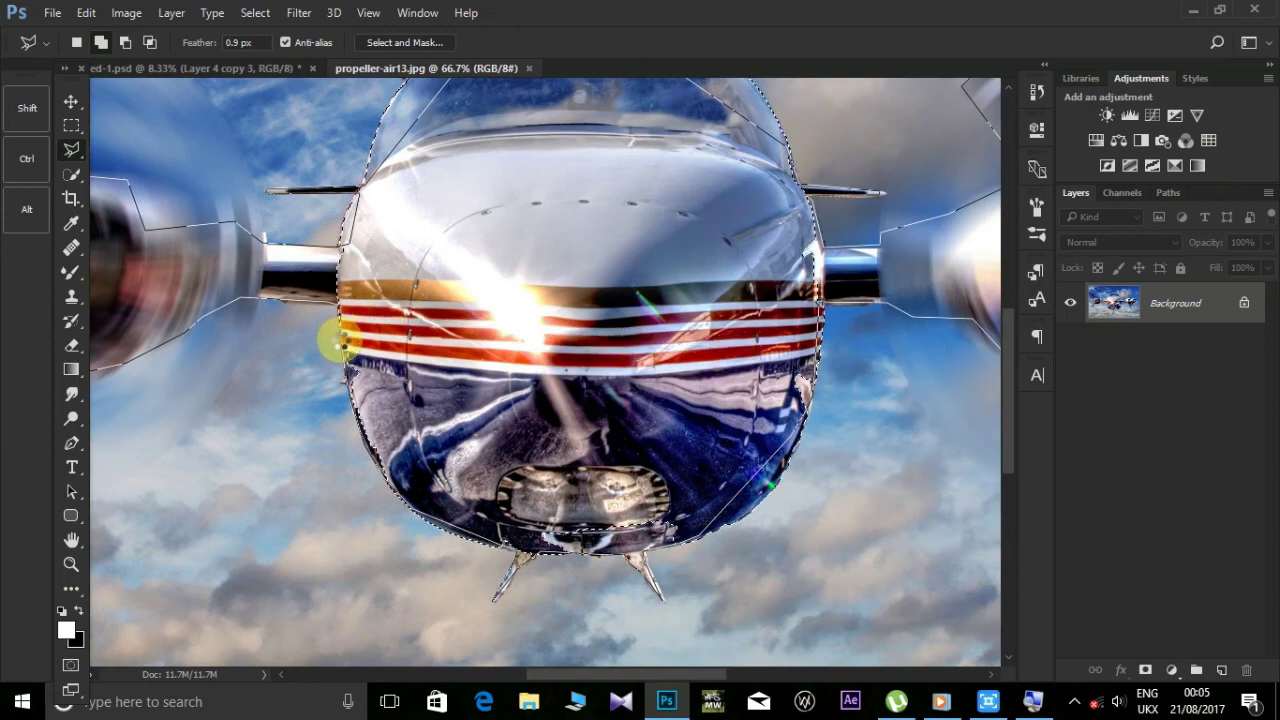
pyautogui.doubleClick(408, 349)
pyautogui.hotkey('ctrl', '-')
pyautogui.hotkey('ctrl', '-')
pyautogui.hotkey('ctrl', '-')
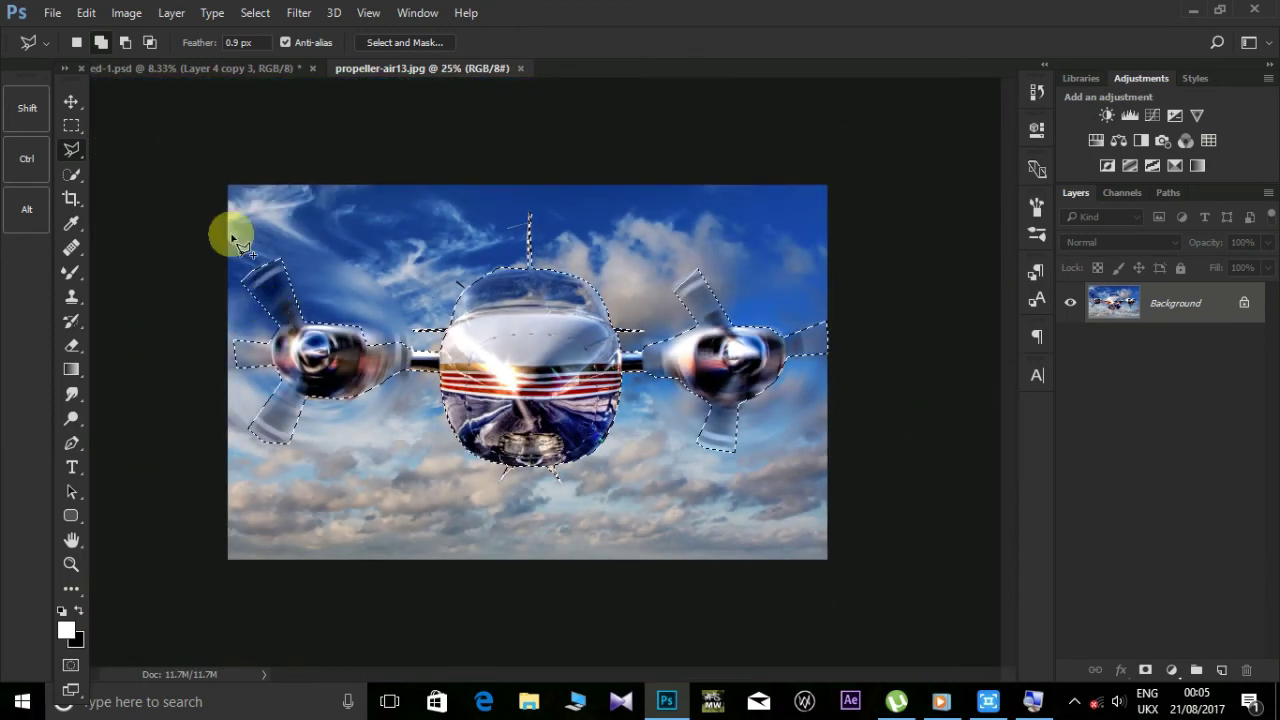
# - Drag the selected plane into ed-1.psd as Layer 5, behind the man beside his head
pyautogui.click(68, 101)
pyautogui.moveTo(466, 277)
pyautogui.mouseDown()
pyautogui.moveTo(286, 71)
pyautogui.moveTo(545, 246)
pyautogui.moveTo(503, 251)
pyautogui.moveTo(540, 279)
pyautogui.moveTo(542, 299)
pyautogui.mouseUp()
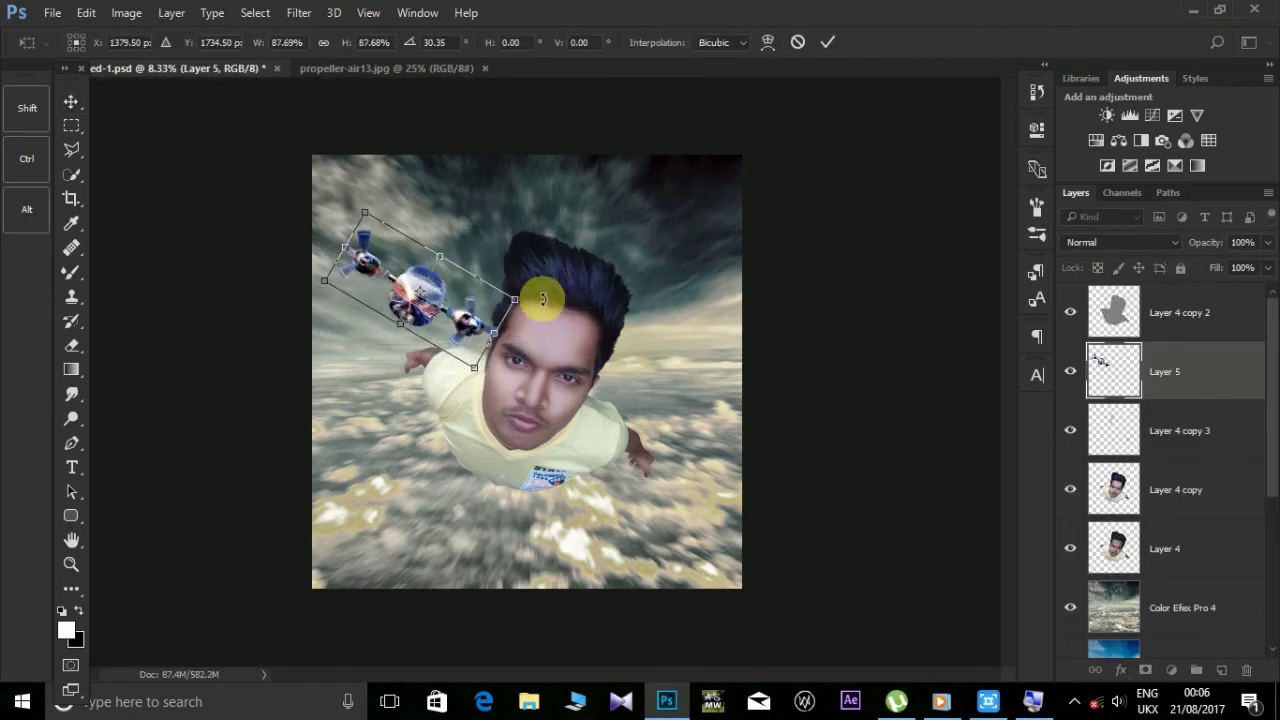
pyautogui.press('Return')
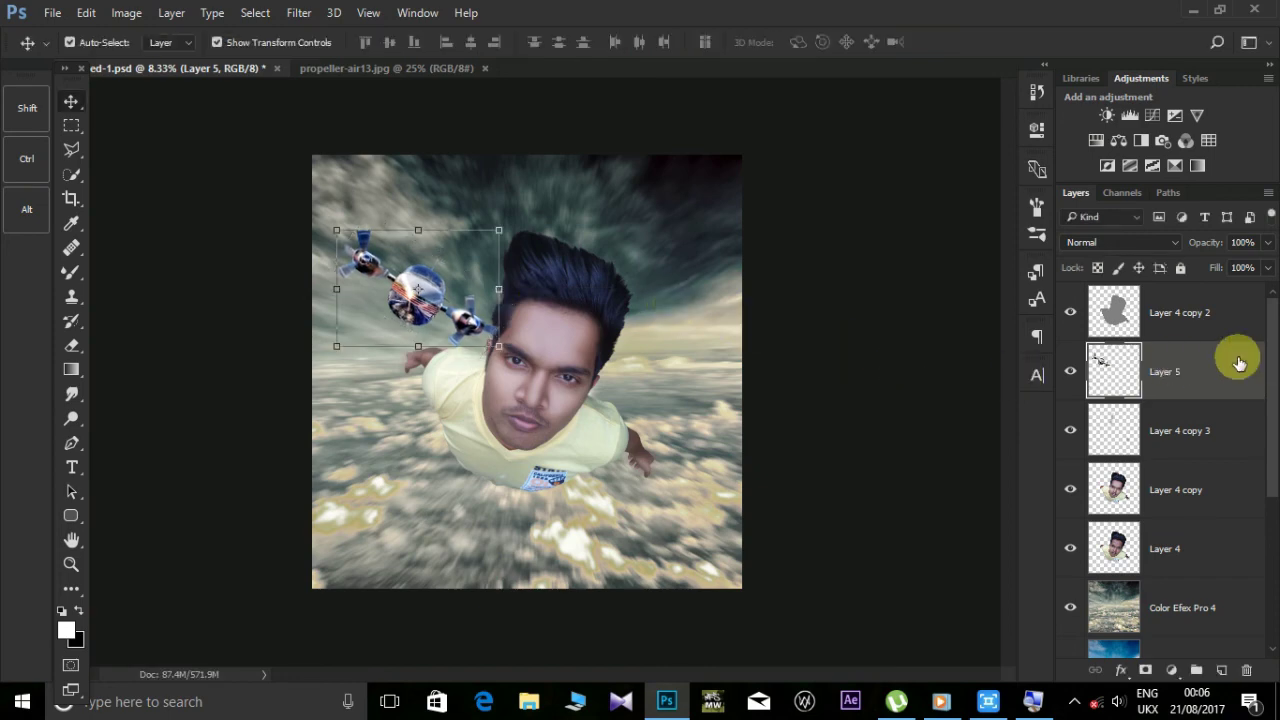
pyautogui.moveTo(1202, 369); pyautogui.dragTo(1214, 551)
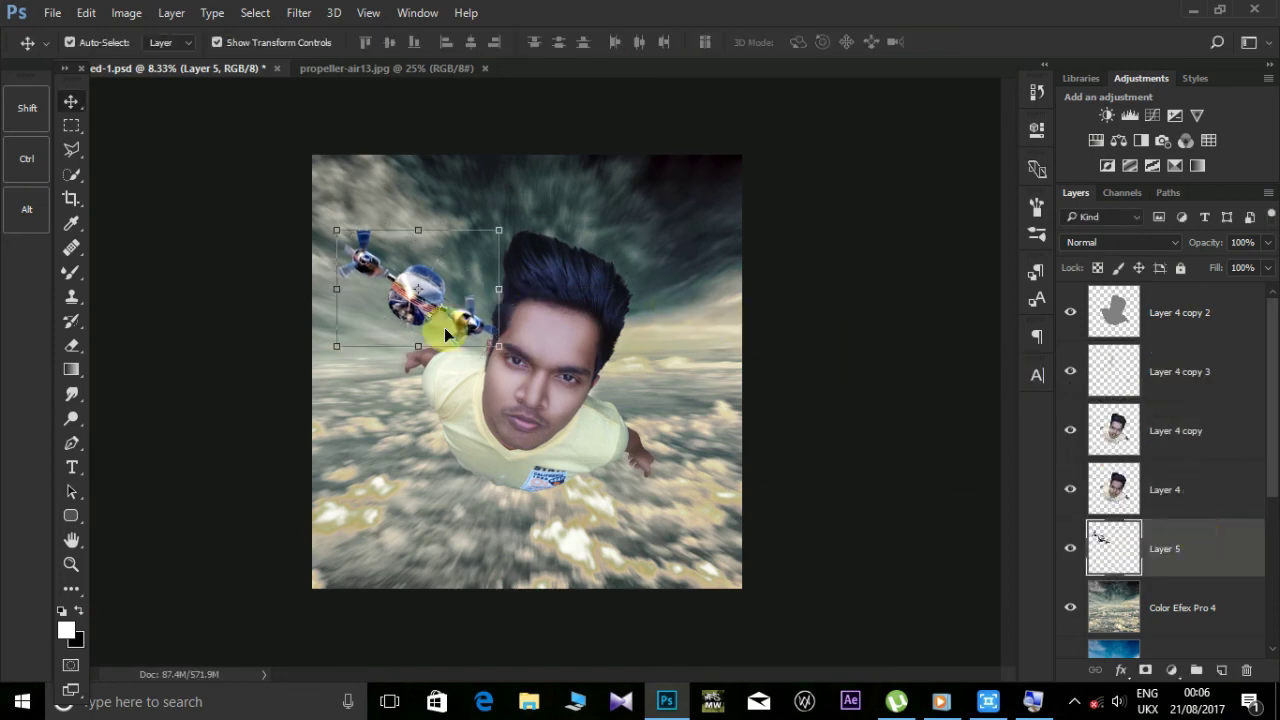
pyautogui.moveTo(447, 335); pyautogui.dragTo(436, 314)
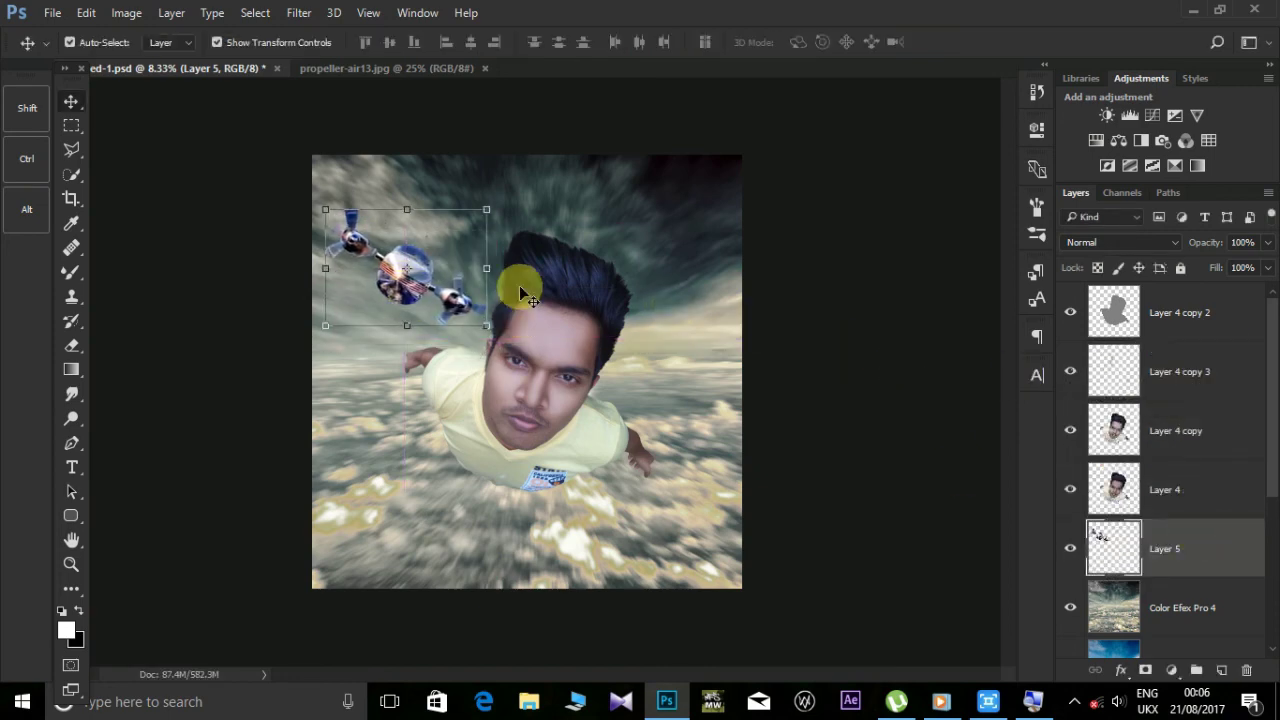
pyautogui.moveTo(506, 190); pyautogui.dragTo(519, 204)
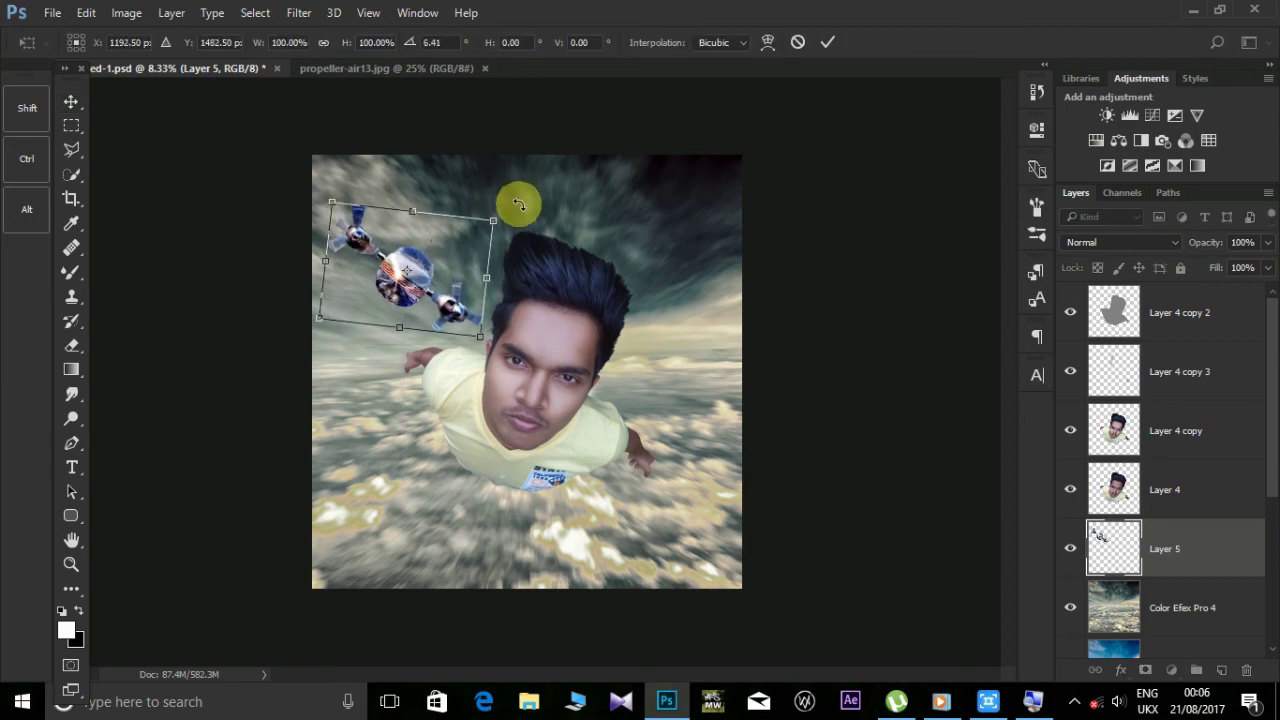
pyautogui.press('Escape')
# - Lower the plane's saturation to about -43 with Hue/Saturation
pyautogui.click(126, 12)
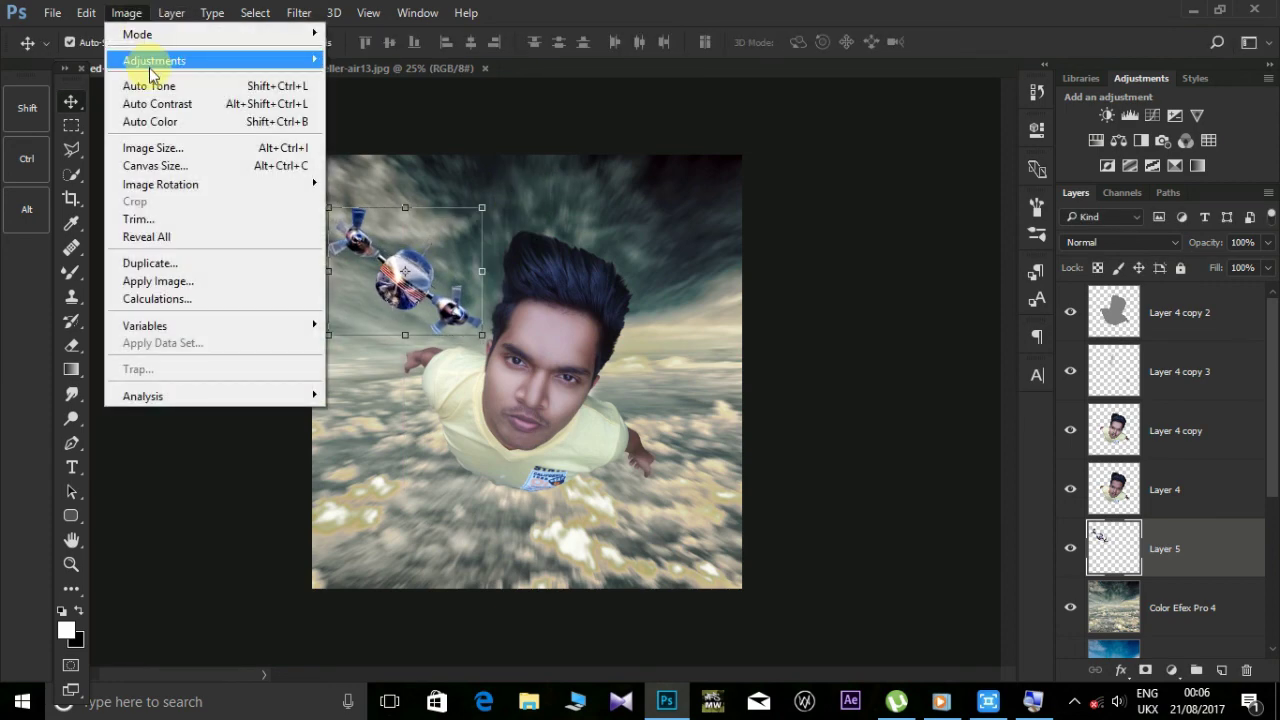
pyautogui.moveTo(154, 61)
pyautogui.click(430, 155)
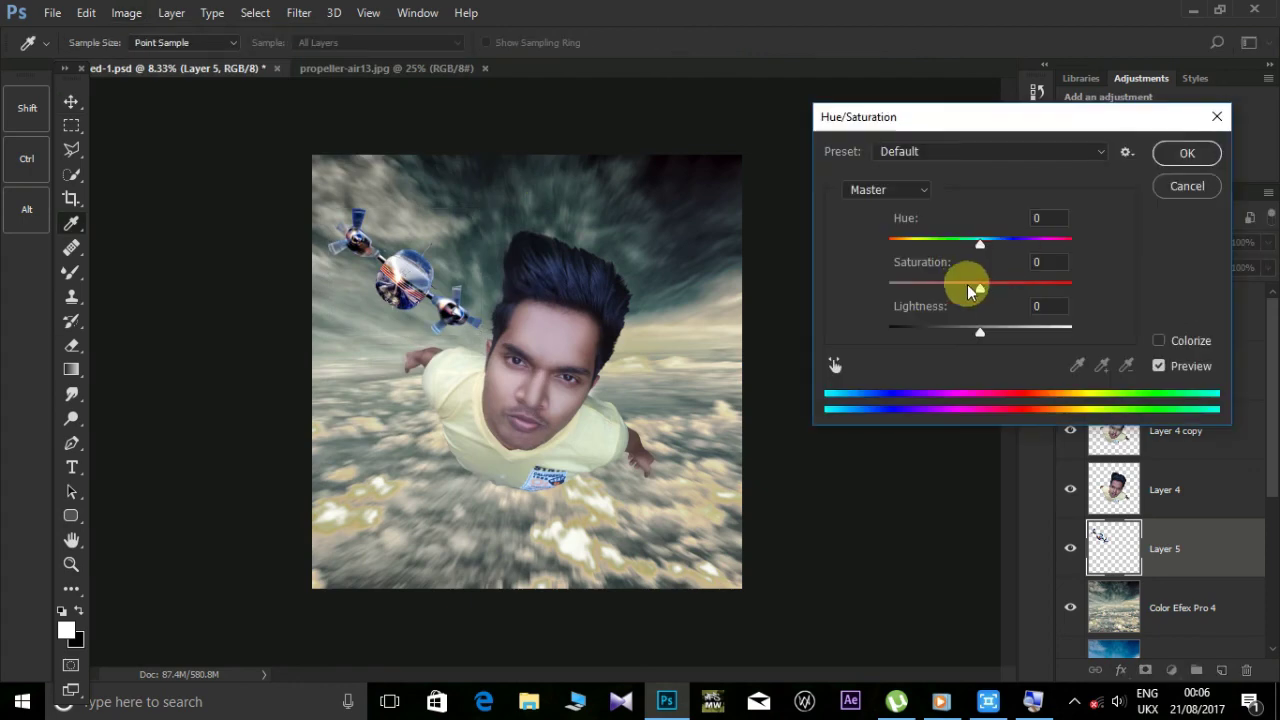
pyautogui.moveTo(968, 290); pyautogui.dragTo(936, 290)
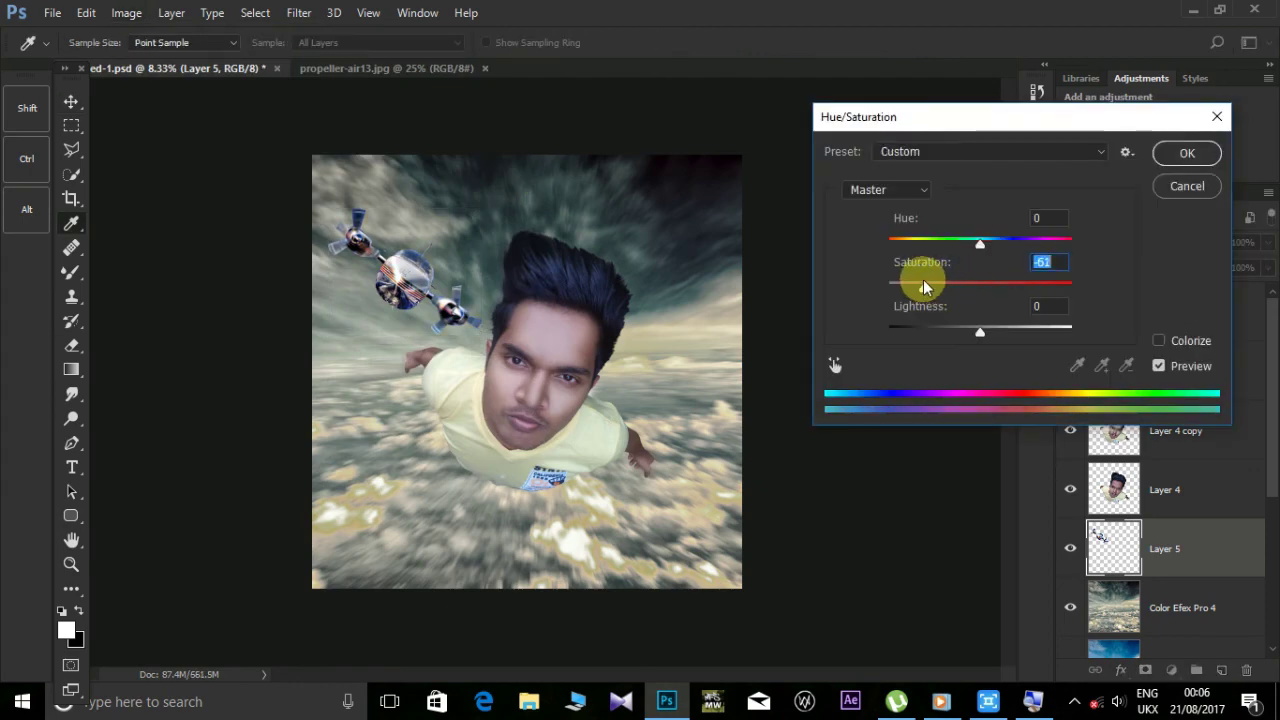
pyautogui.click(1180, 155)
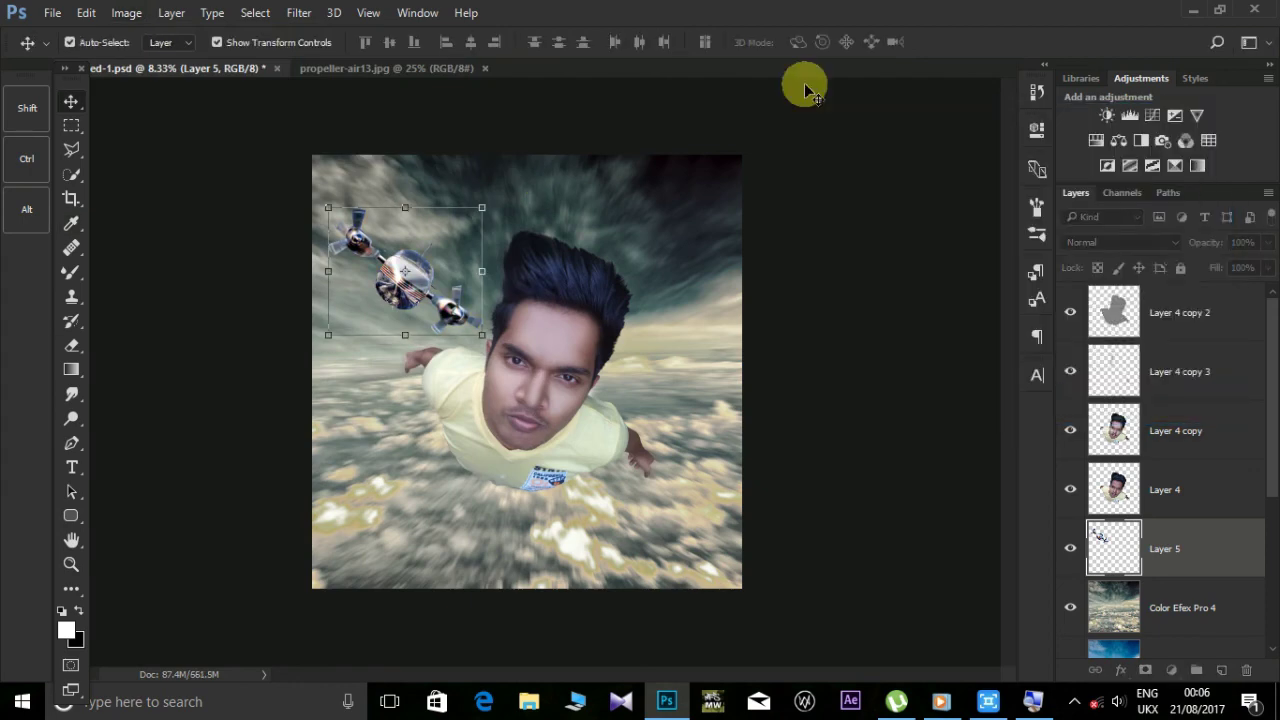
pyautogui.click(310, 14)
pyautogui.moveTo(556, 256)
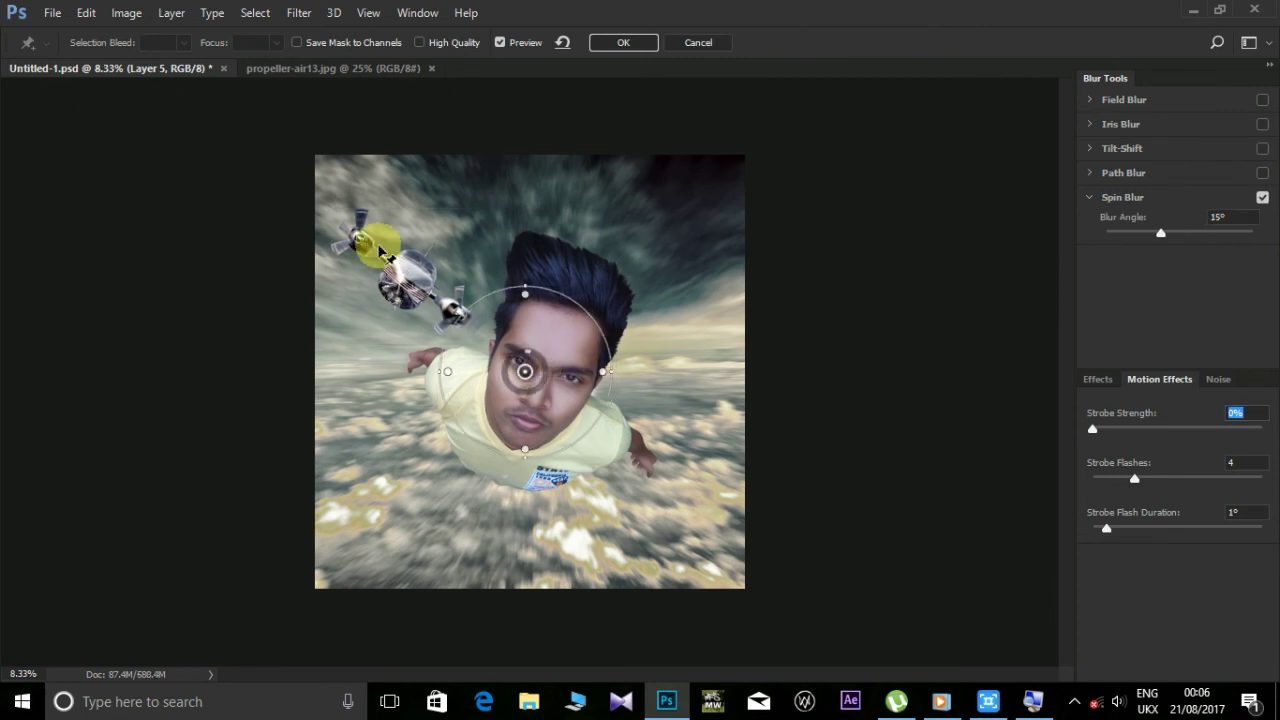
# - Fit a spin blur ellipse over the upper-left propeller, raise its angle slightly, and apply it
pyautogui.moveTo(529, 371); pyautogui.dragTo(365, 242)
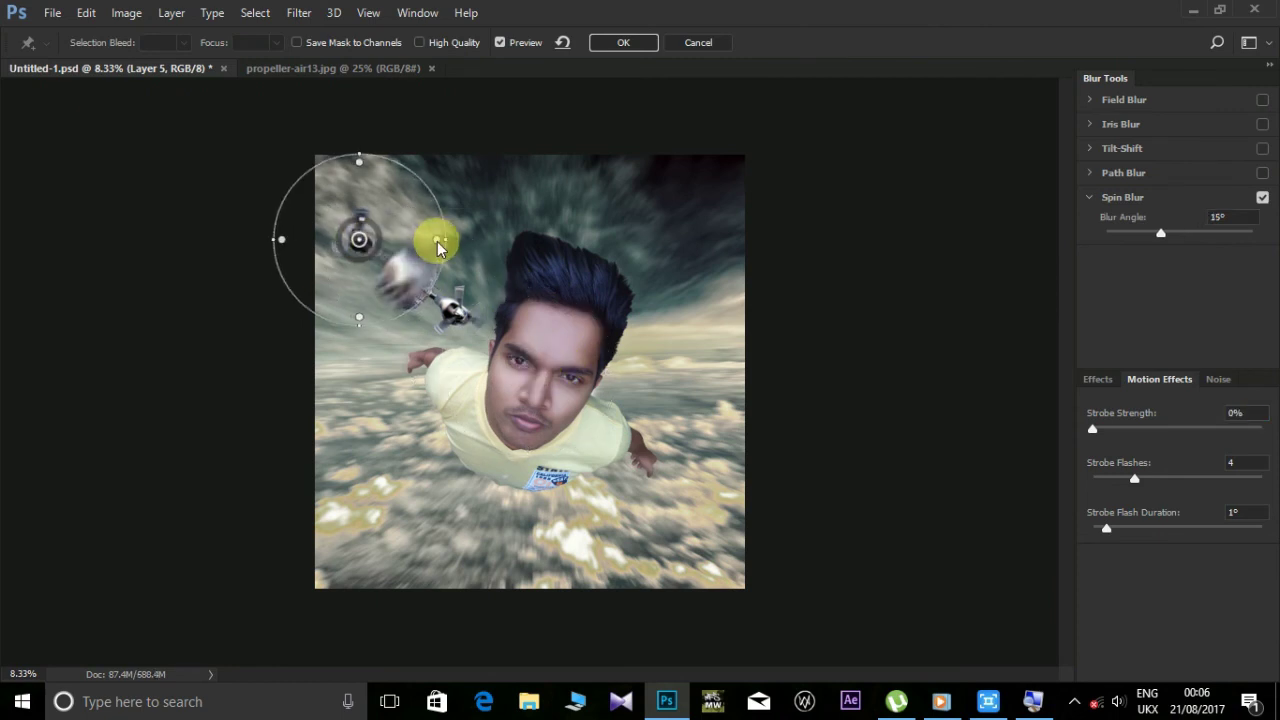
pyautogui.moveTo(448, 238); pyautogui.dragTo(347, 193)
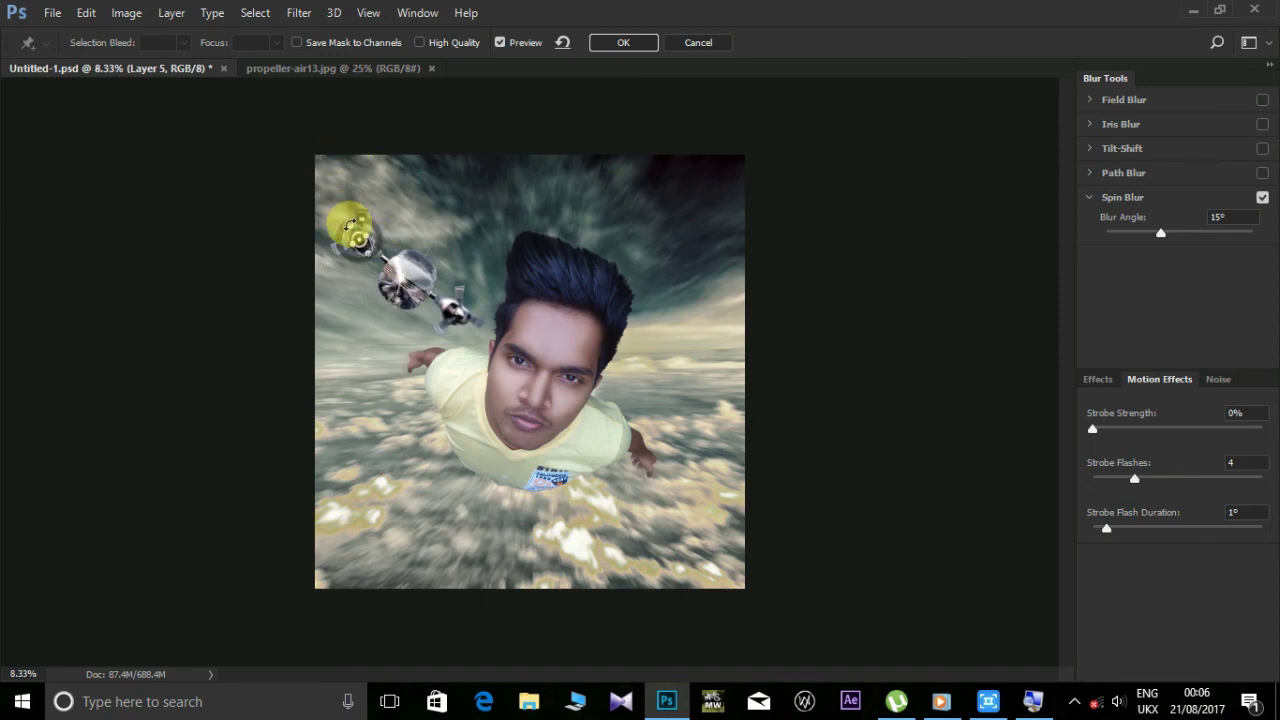
pyautogui.scroll(2, 350, 225)
pyautogui.scroll(2, 343, 223)
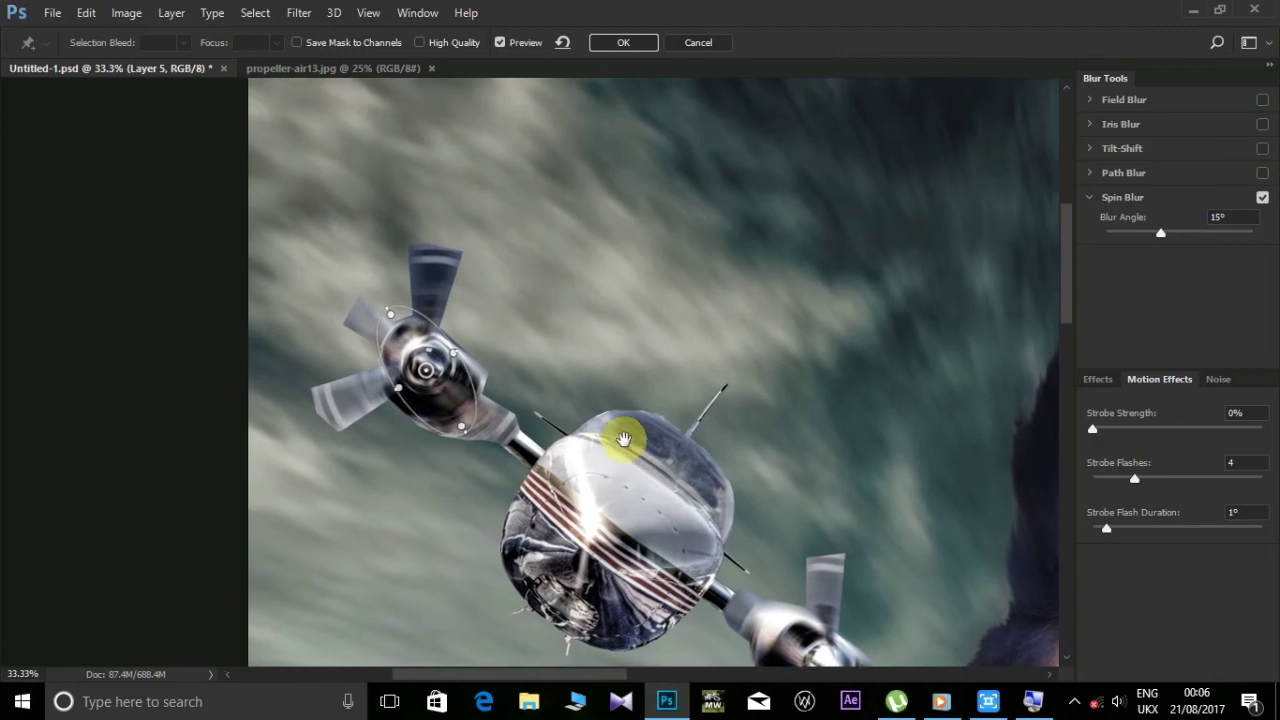
pyautogui.moveTo(623, 440); pyautogui.dragTo(627, 440)
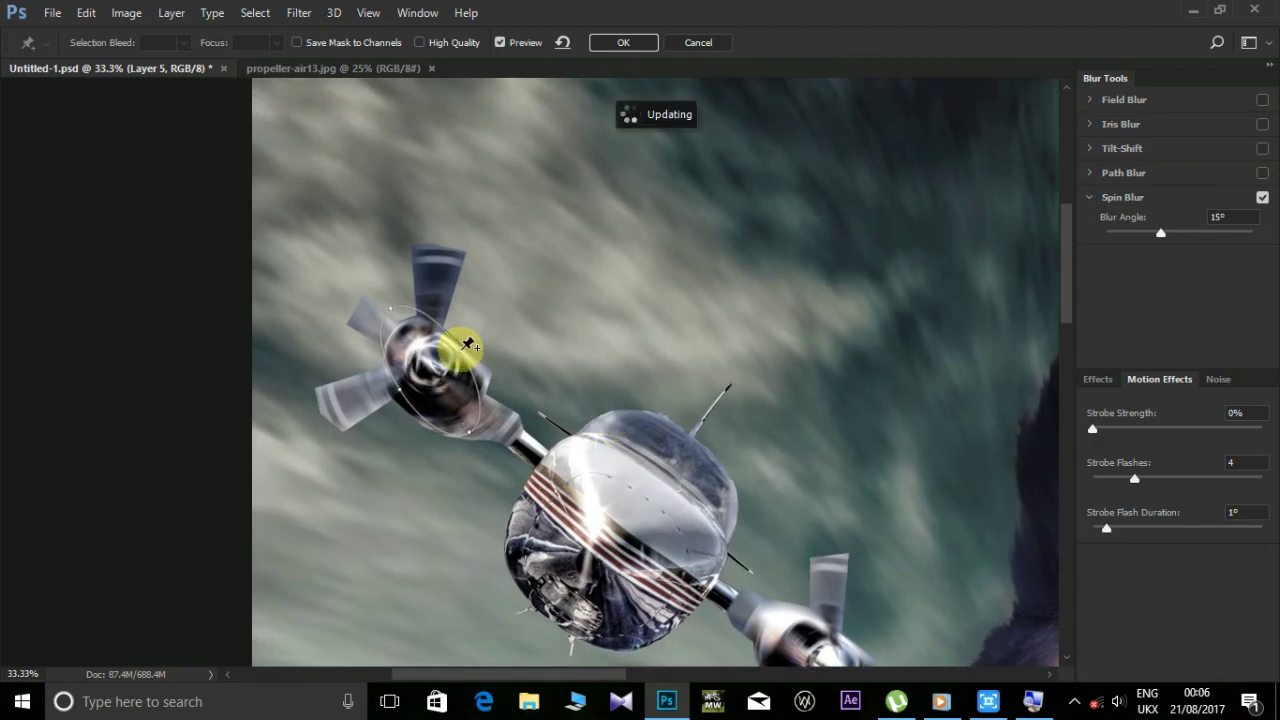
pyautogui.moveTo(467, 344); pyautogui.dragTo(420, 360)
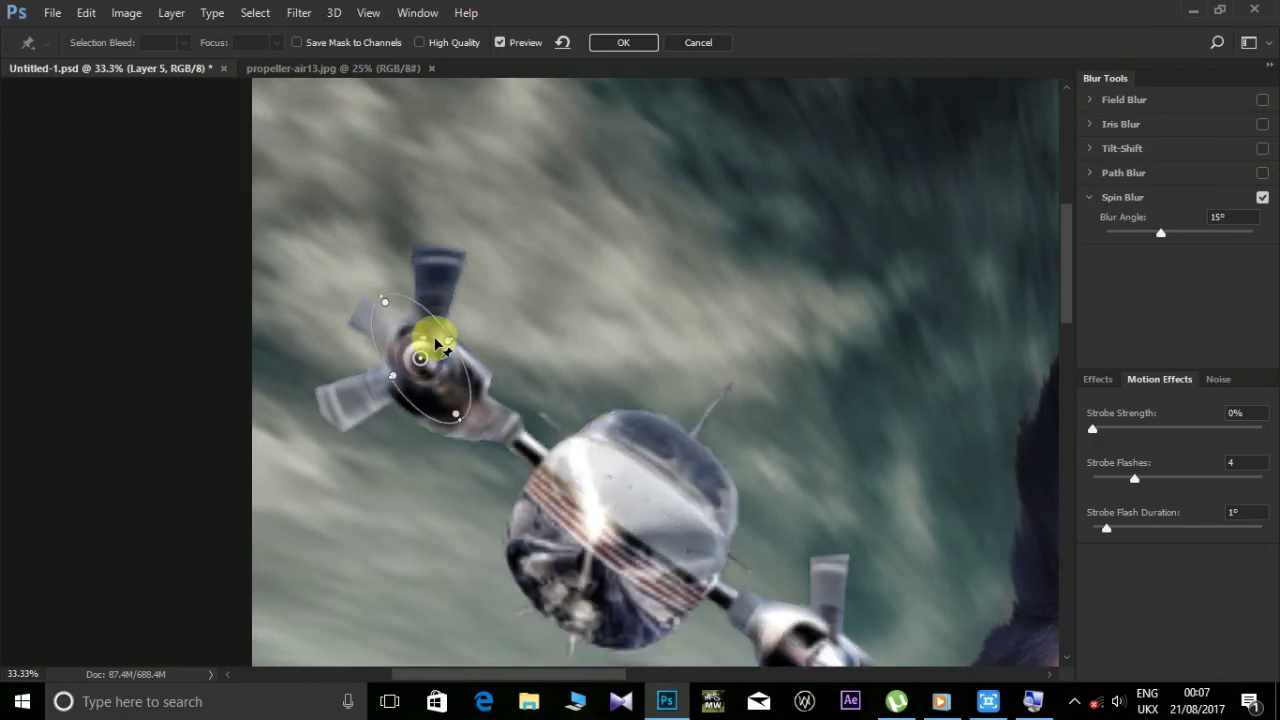
pyautogui.moveTo(467, 340)
pyautogui.mouseDown()
pyautogui.moveTo(521, 263)
pyautogui.moveTo(345, 285)
pyautogui.moveTo(664, 384)
pyautogui.mouseUp()
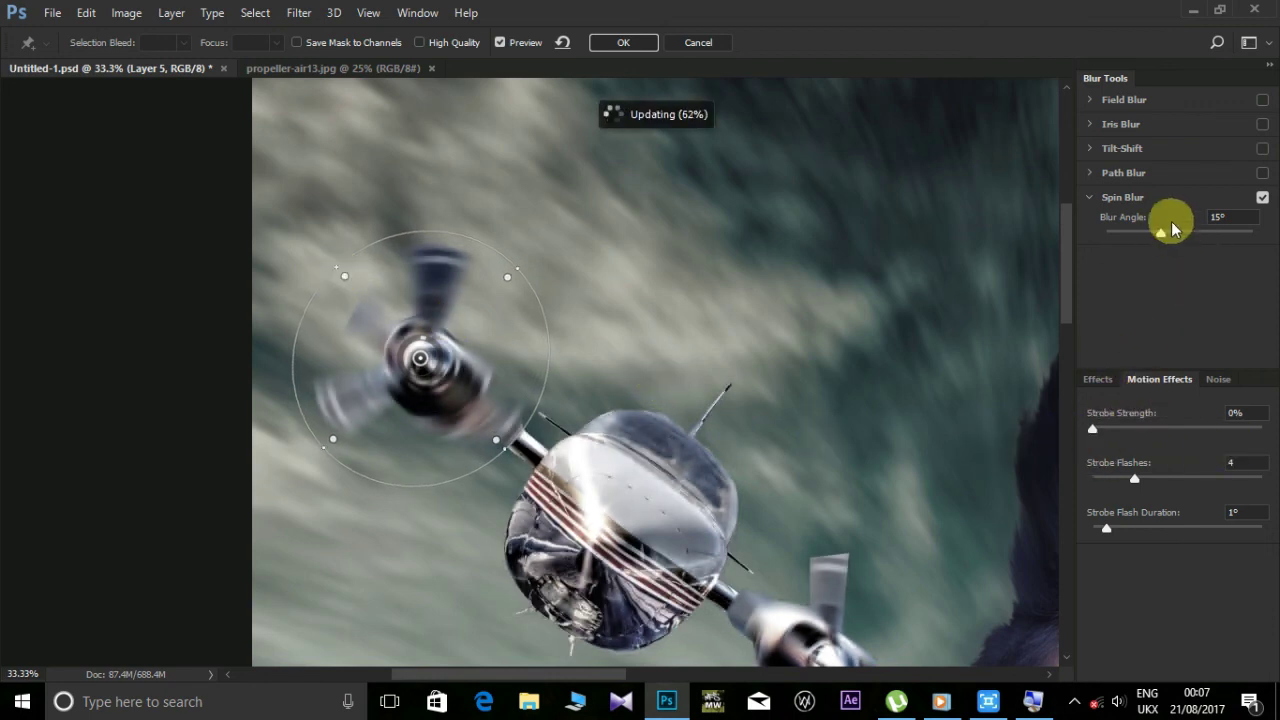
pyautogui.moveTo(1163, 232); pyautogui.dragTo(1199, 236)
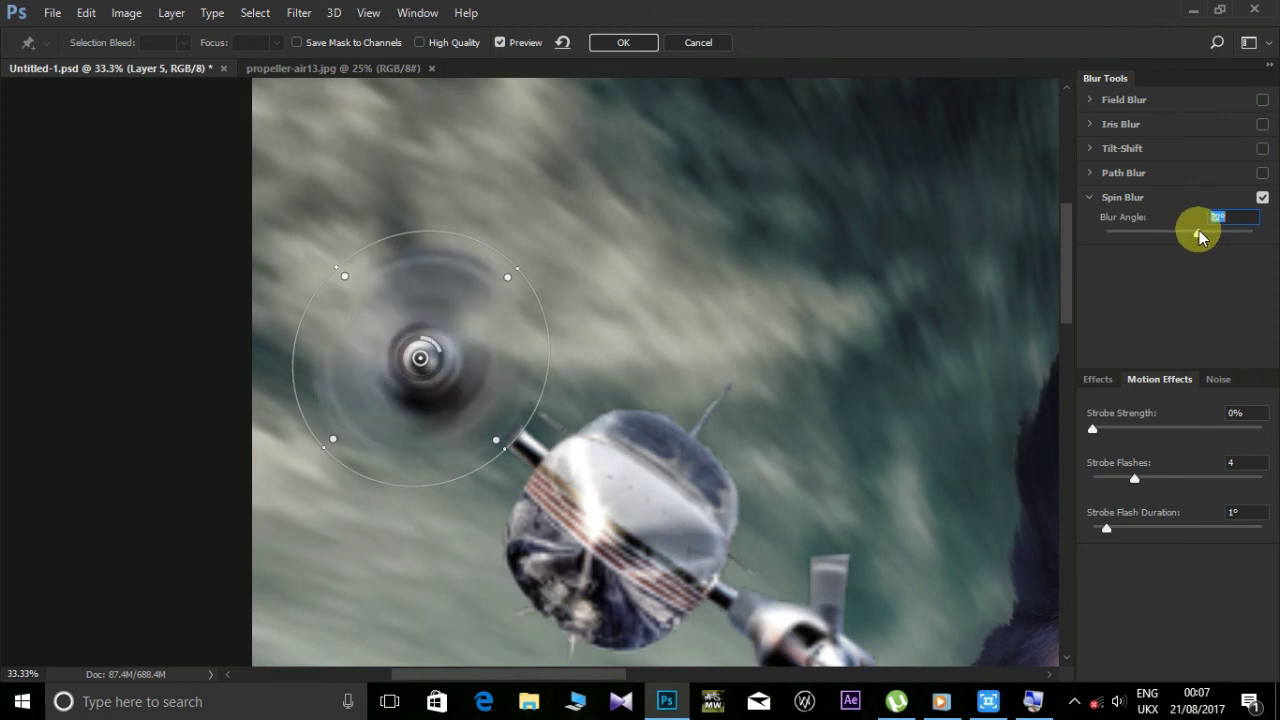
pyautogui.click(630, 40)
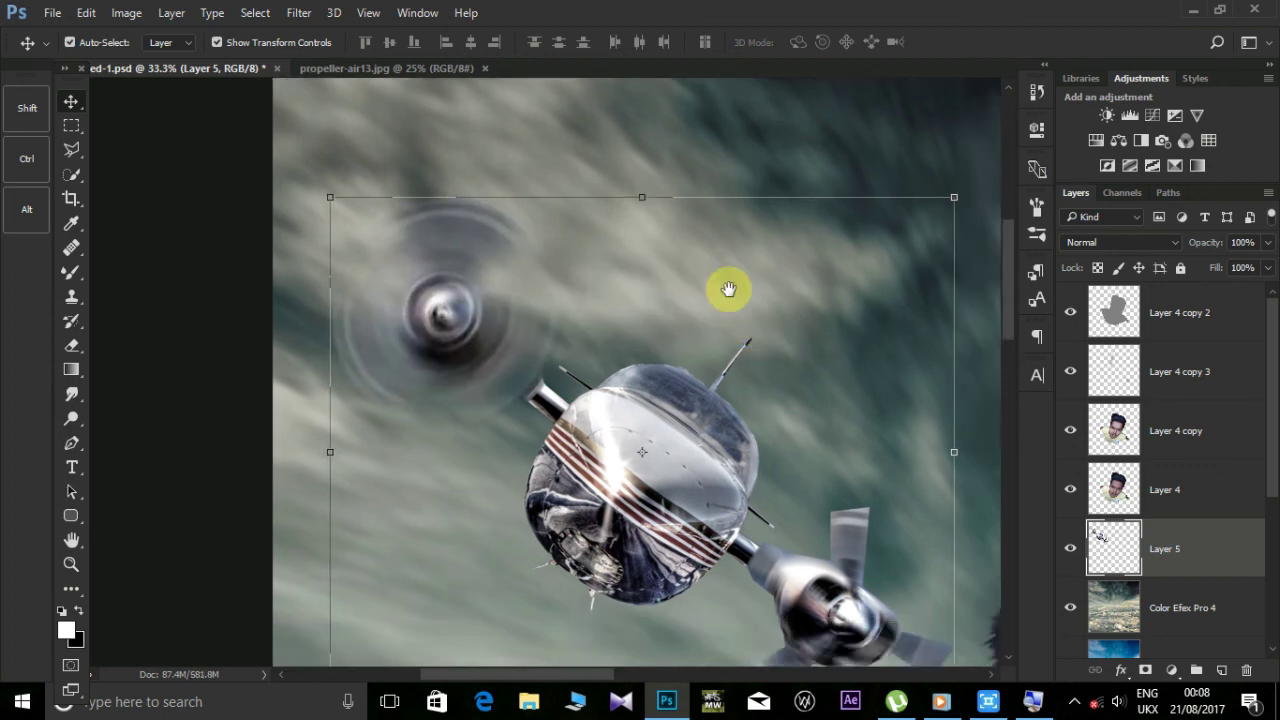
# - Move the plane up-left and centre a new spin blur on the lower-right propeller
pyautogui.moveTo(768, 218); pyautogui.dragTo(600, 55)
pyautogui.click(299, 12)
pyautogui.moveTo(408, 220)
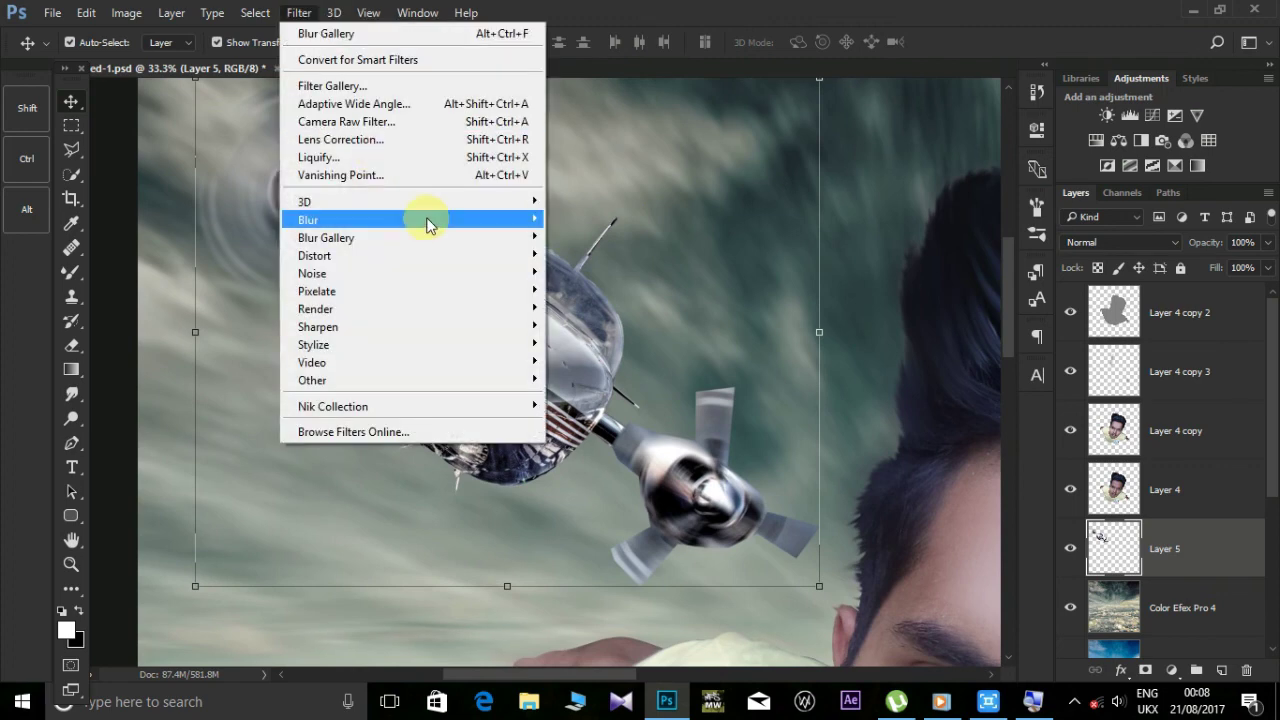
pyautogui.click(608, 304)
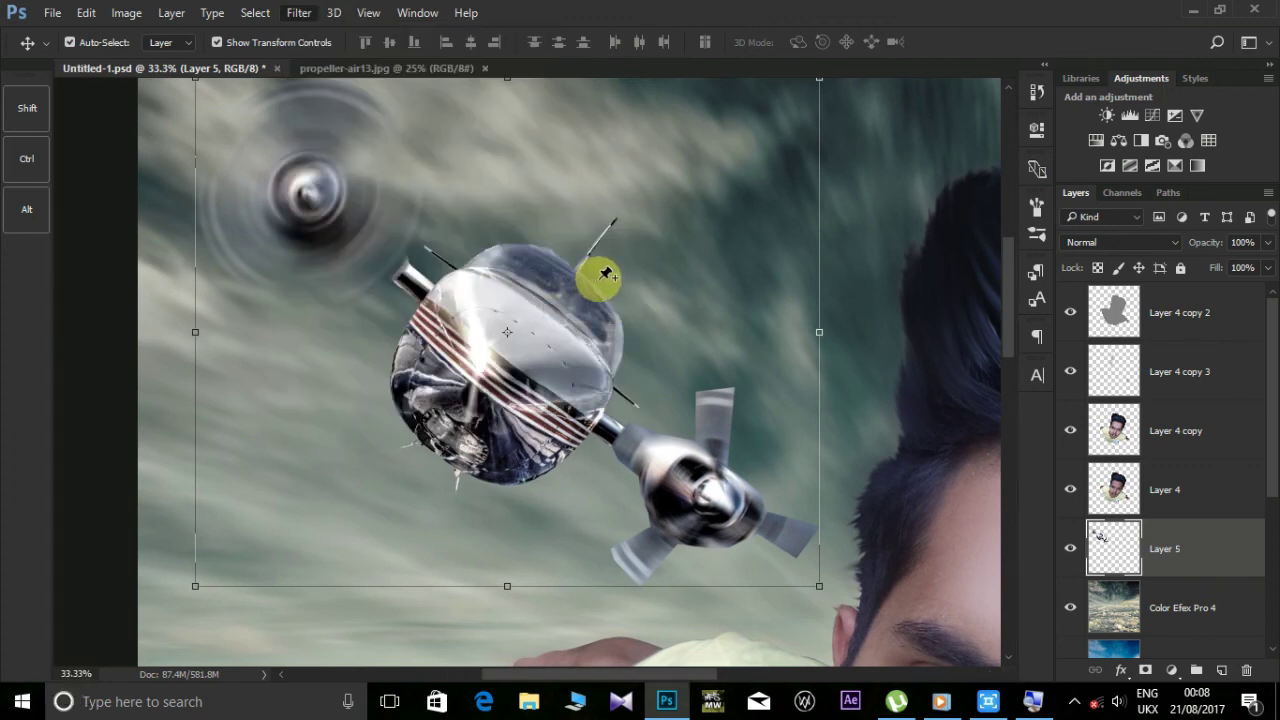
pyautogui.hotkey('ctrl', '-')
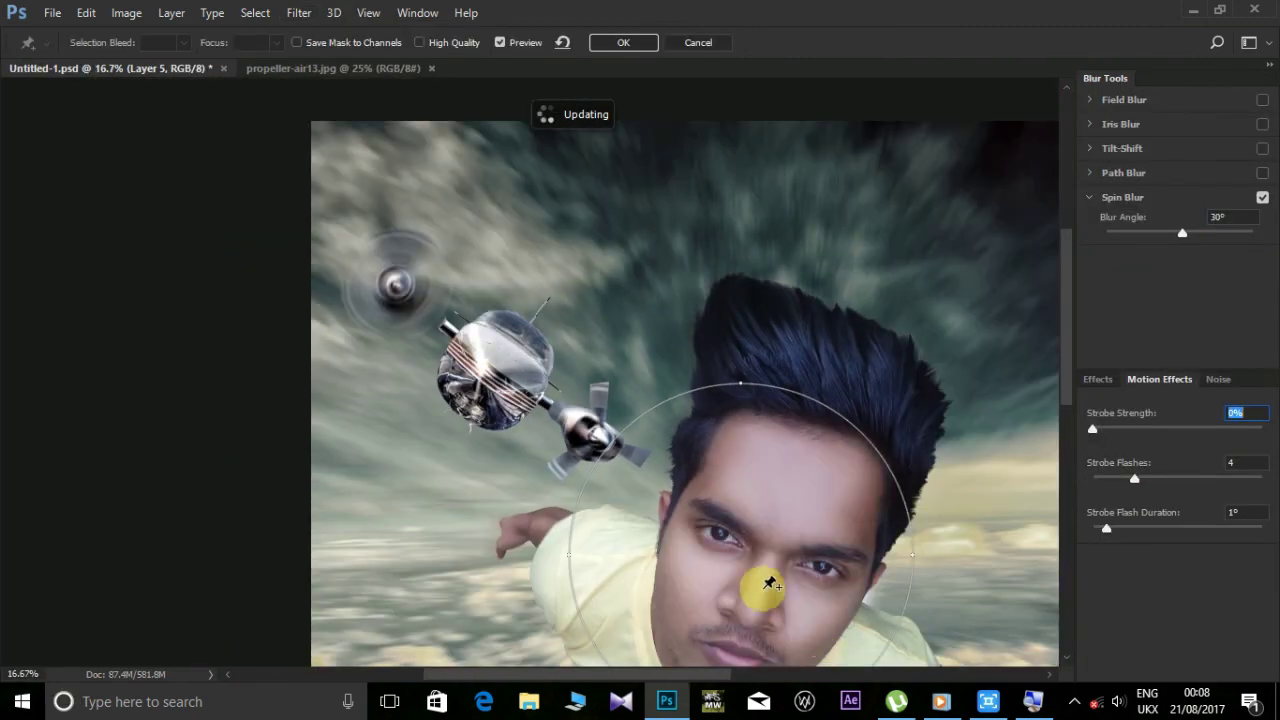
pyautogui.moveTo(760, 588)
pyautogui.mouseDown()
pyautogui.moveTo(738, 550)
pyautogui.moveTo(585, 435)
pyautogui.mouseUp()
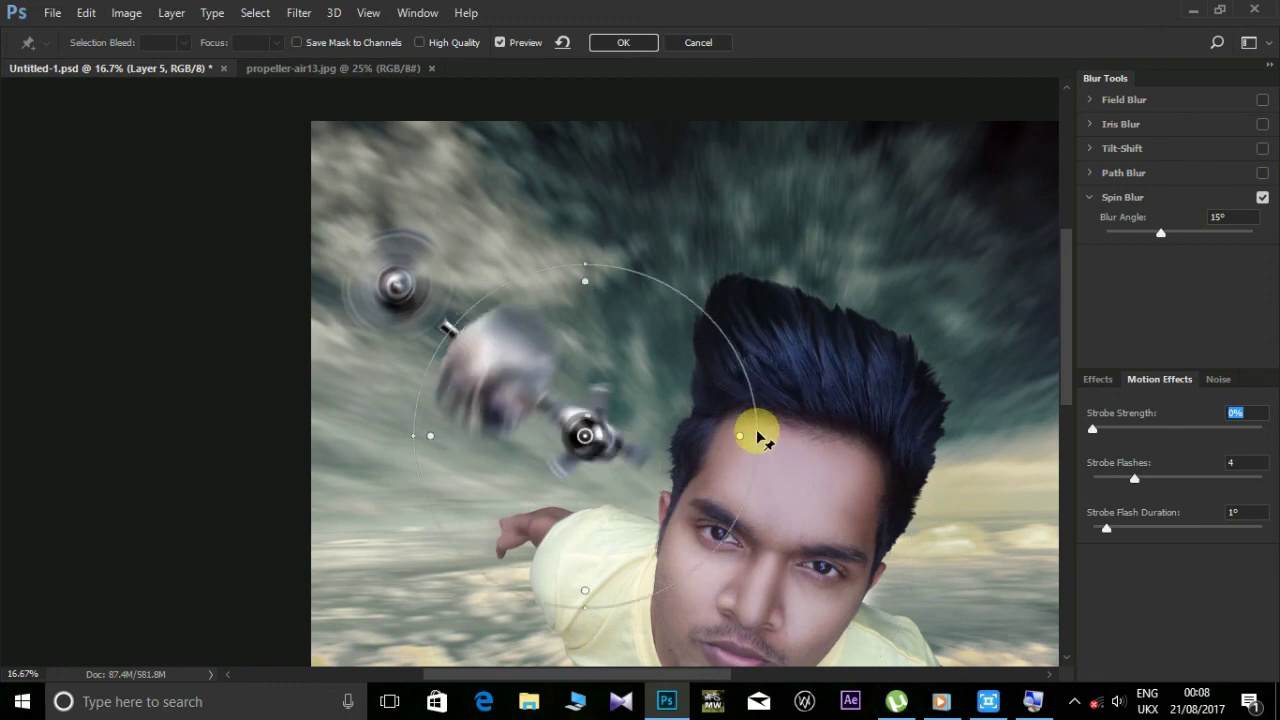
pyautogui.moveTo(760, 436); pyautogui.dragTo(649, 437)
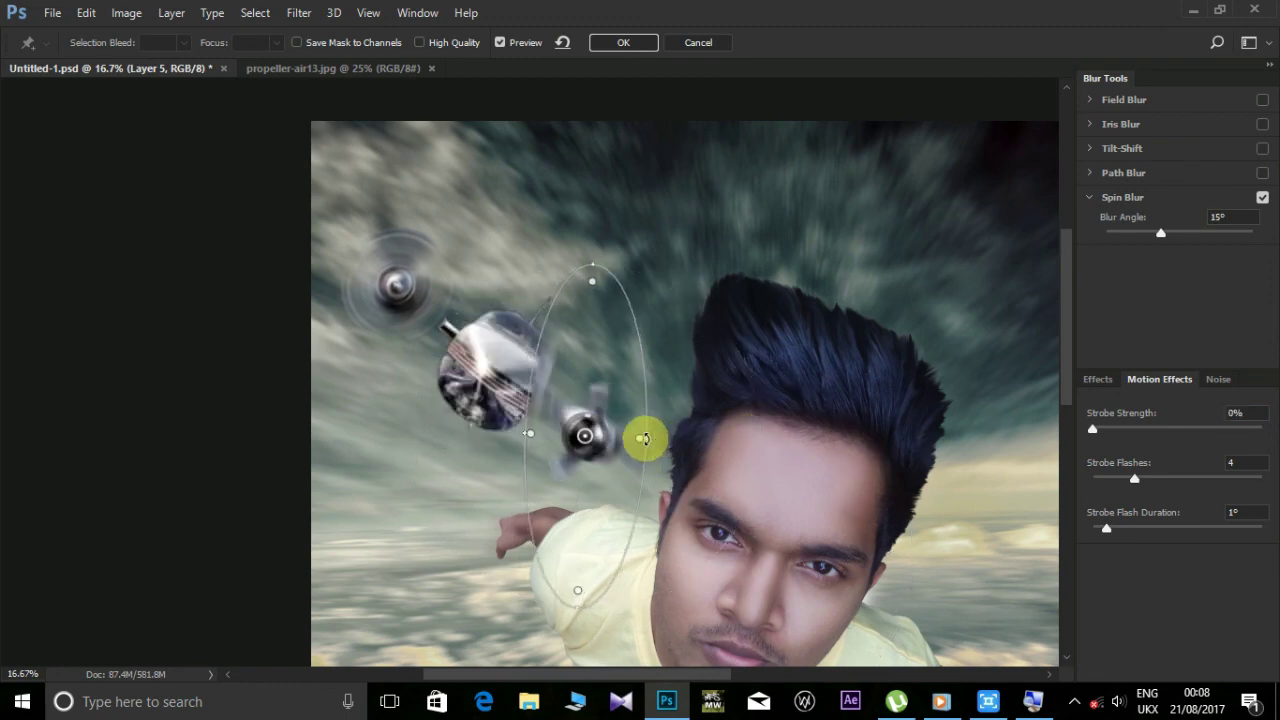
pyautogui.moveTo(597, 266); pyautogui.dragTo(597, 391)
# - Tilt and enlarge the blur ellipse over the lower-right propeller, strengthen the angle, and apply
pyautogui.hotkey('ctrl', '+')
pyautogui.hotkey('ctrl', '+')
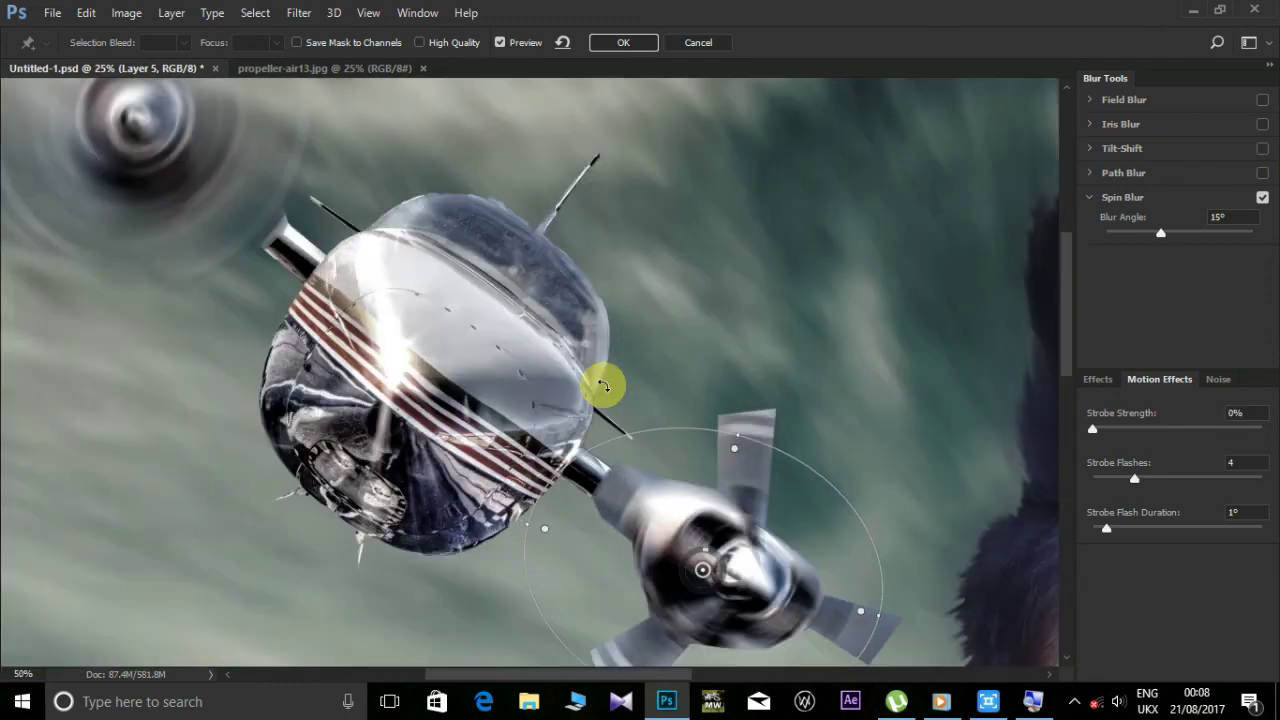
pyautogui.hotkey('ctrl', '+')
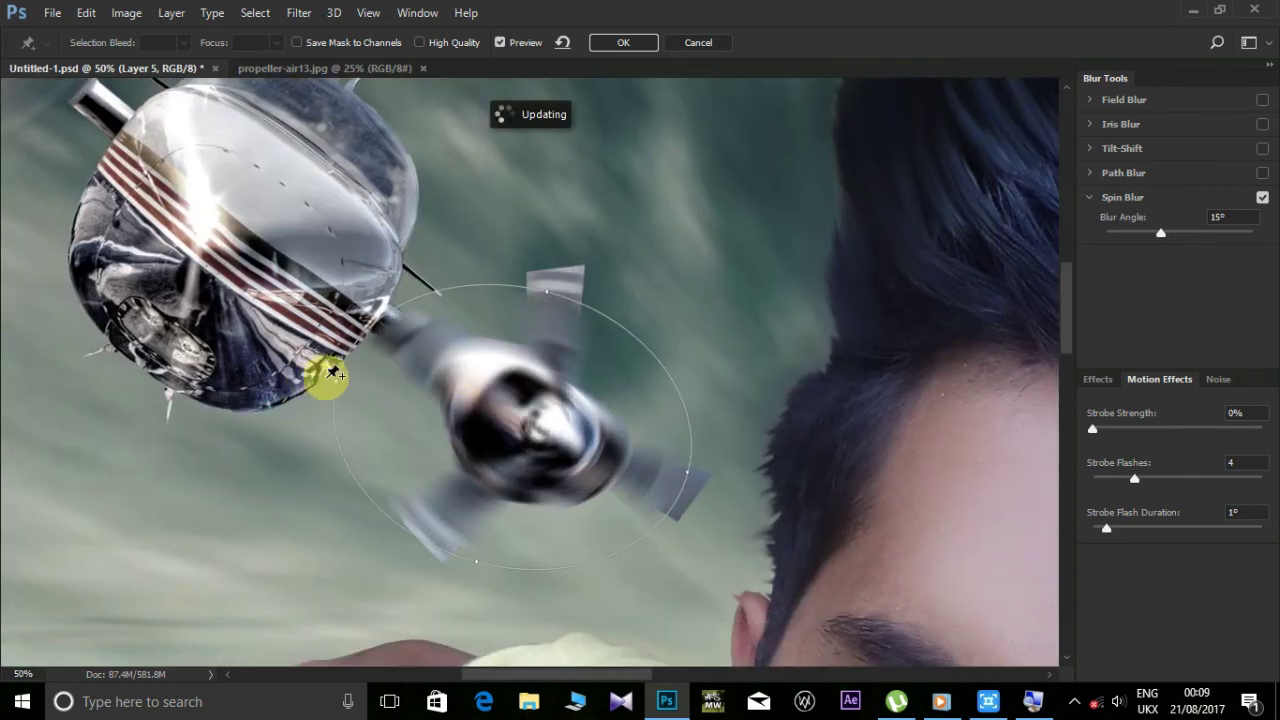
pyautogui.moveTo(316, 380); pyautogui.dragTo(334, 391)
pyautogui.moveTo(528, 435); pyautogui.dragTo(548, 437)
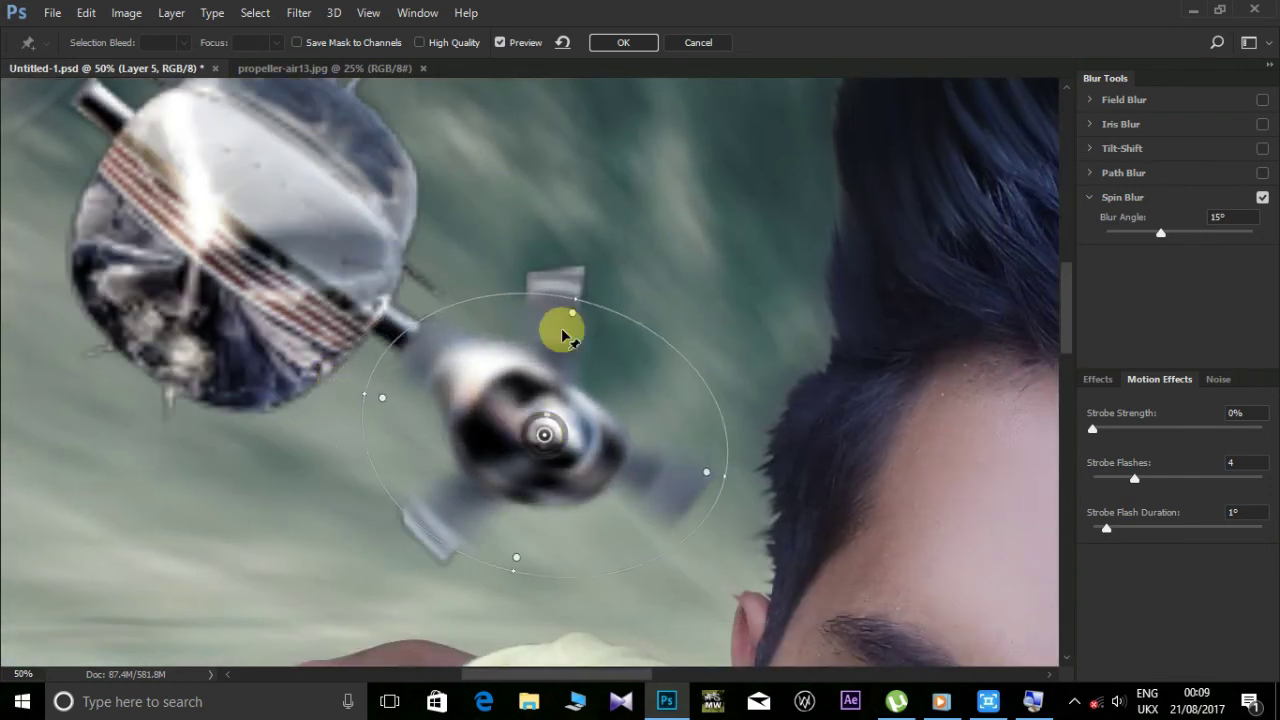
pyautogui.moveTo(580, 286); pyautogui.dragTo(585, 254)
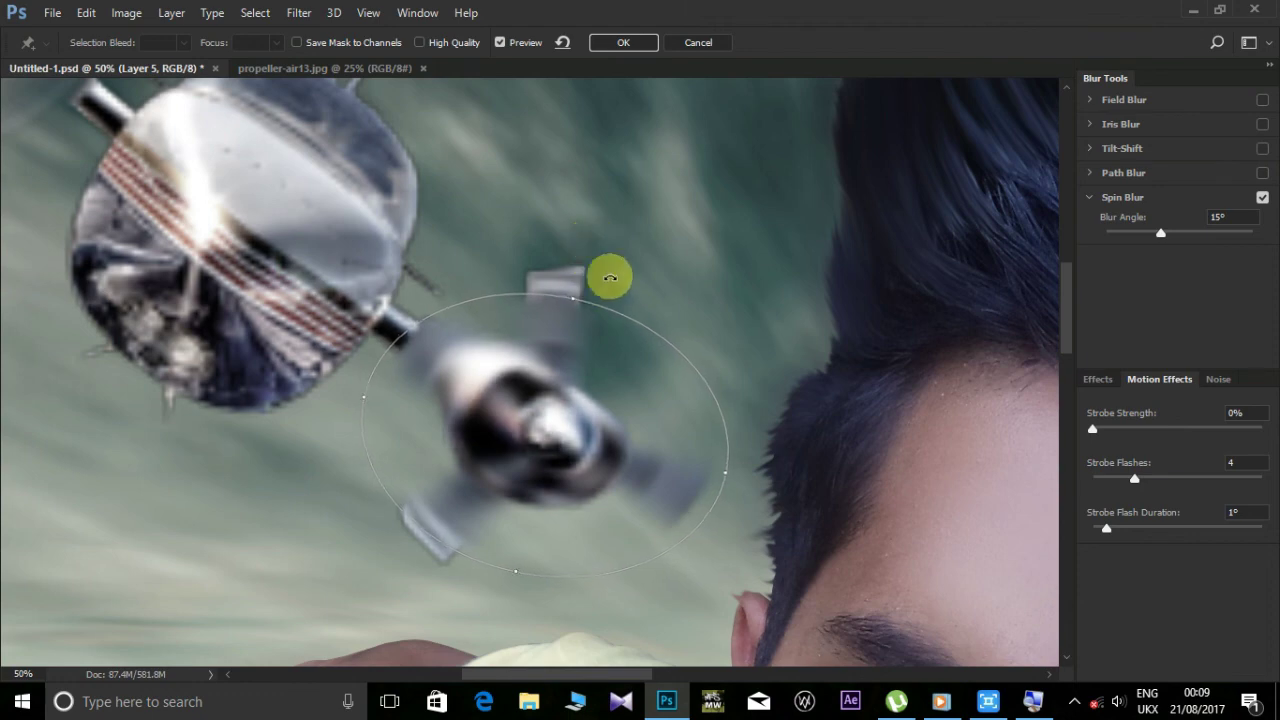
pyautogui.moveTo(572, 303); pyautogui.dragTo(580, 246)
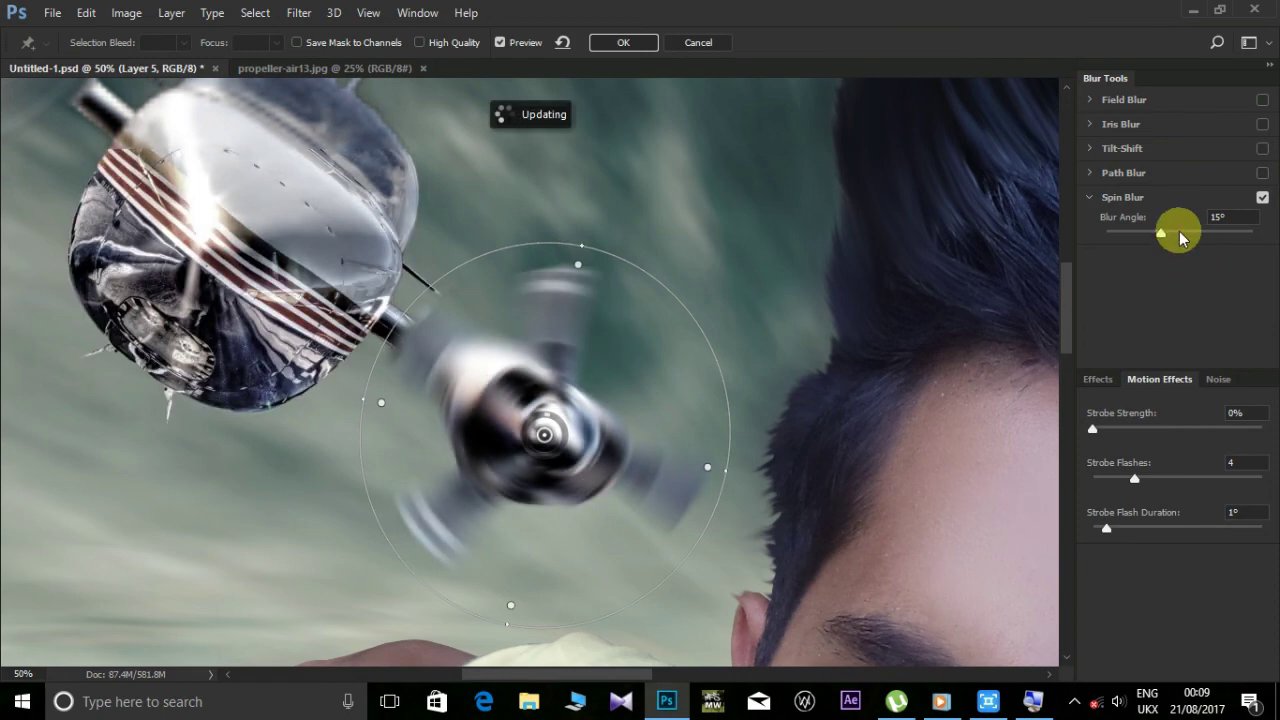
pyautogui.moveTo(1180, 237); pyautogui.dragTo(1200, 237)
pyautogui.click(638, 43)
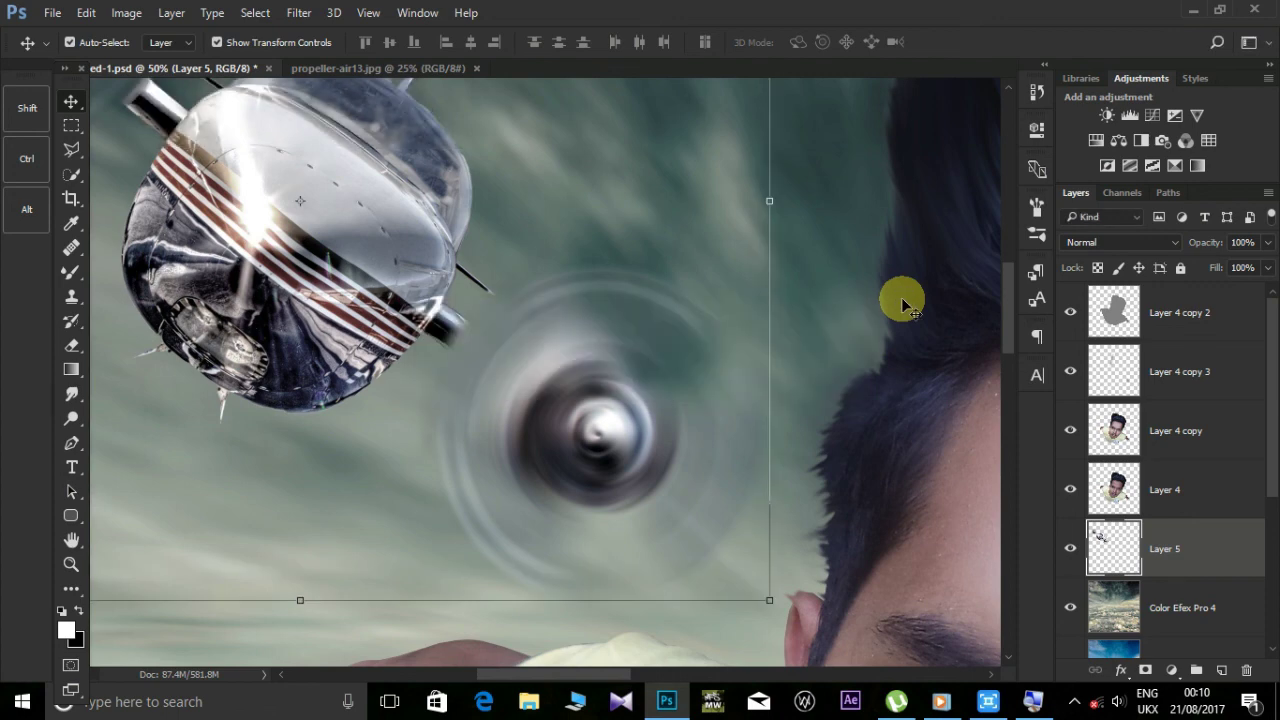
# - Zoom out and select the layers from Color Efex Pro 4 up to Layer 4 copy 2
pyautogui.hotkey('ctrl', '-')
pyautogui.hotkey('ctrl', '-')
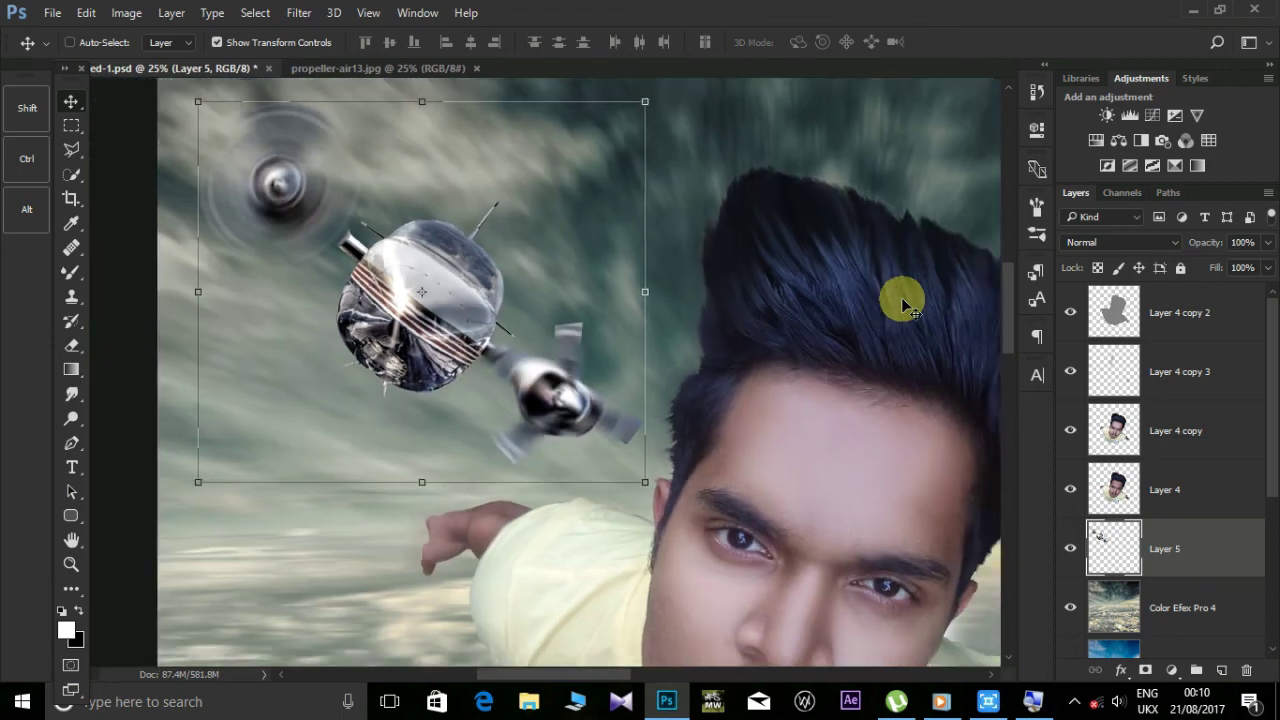
pyautogui.hotkey('ctrl', '-')
pyautogui.hotkey('ctrl', '-')
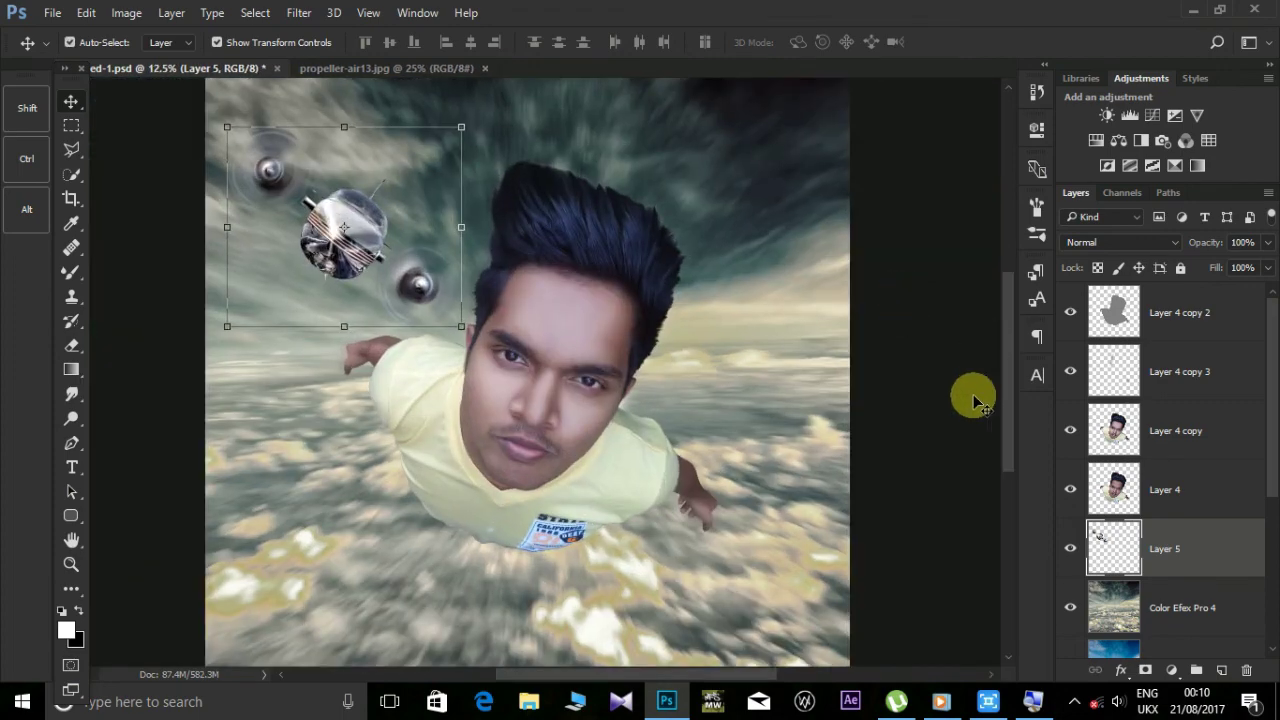
pyautogui.click(965, 391)
pyautogui.hotkey('ctrl', '-')
pyautogui.scroll(-3, 1160, 600)
pyautogui.click(1166, 435)
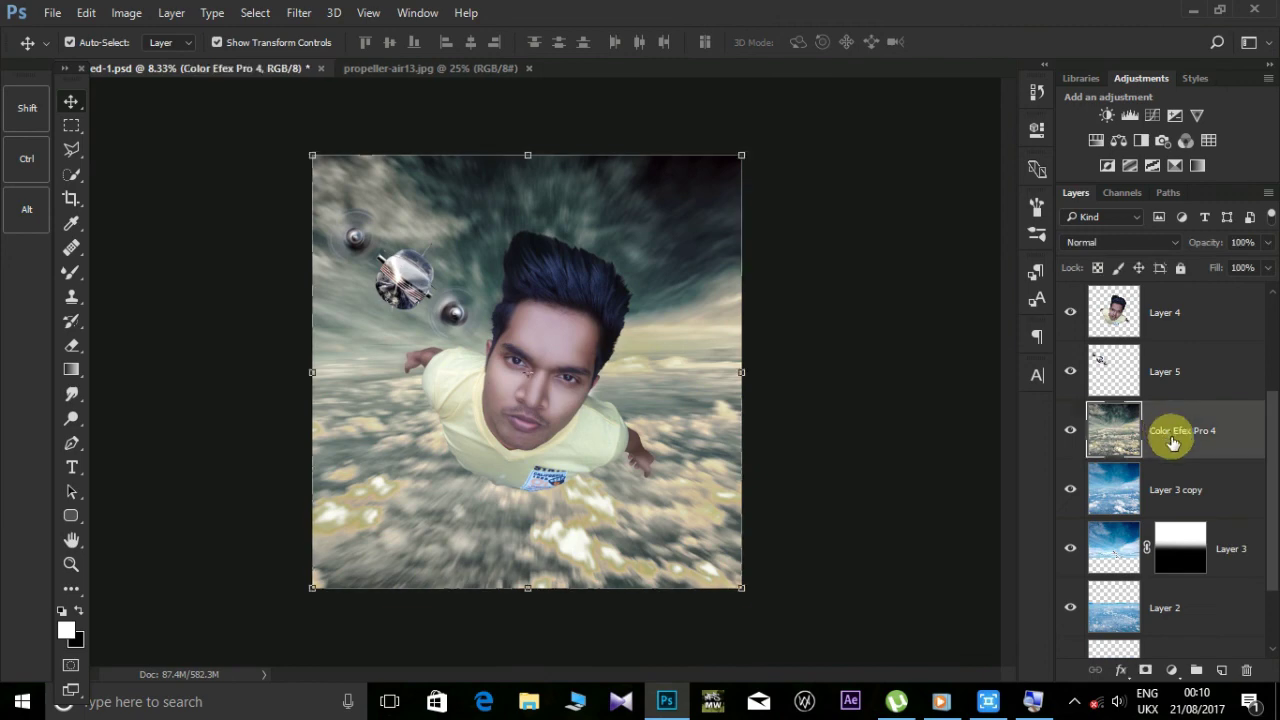
pyautogui.scroll(3, 1170, 438)
pyautogui.click(1172, 328)
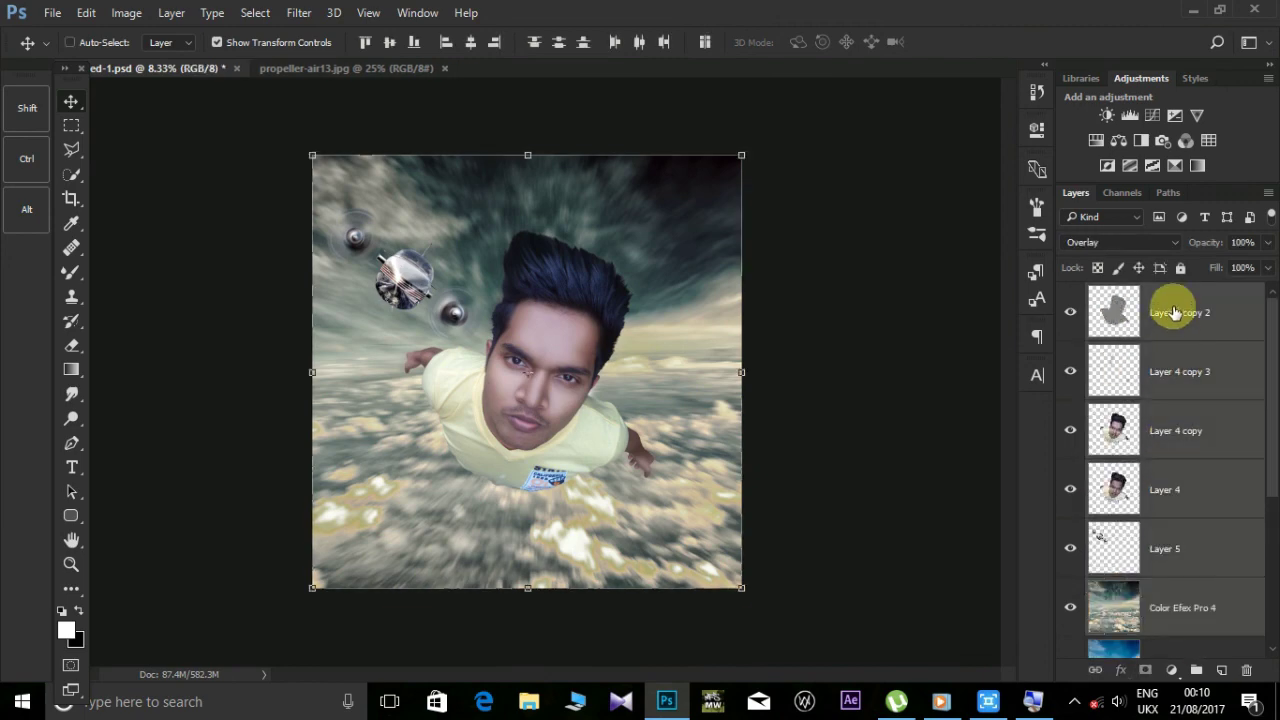
# - Duplicate the selected layers and merge the copies into one layer
pyautogui.hotkey('ctrl', 'j')
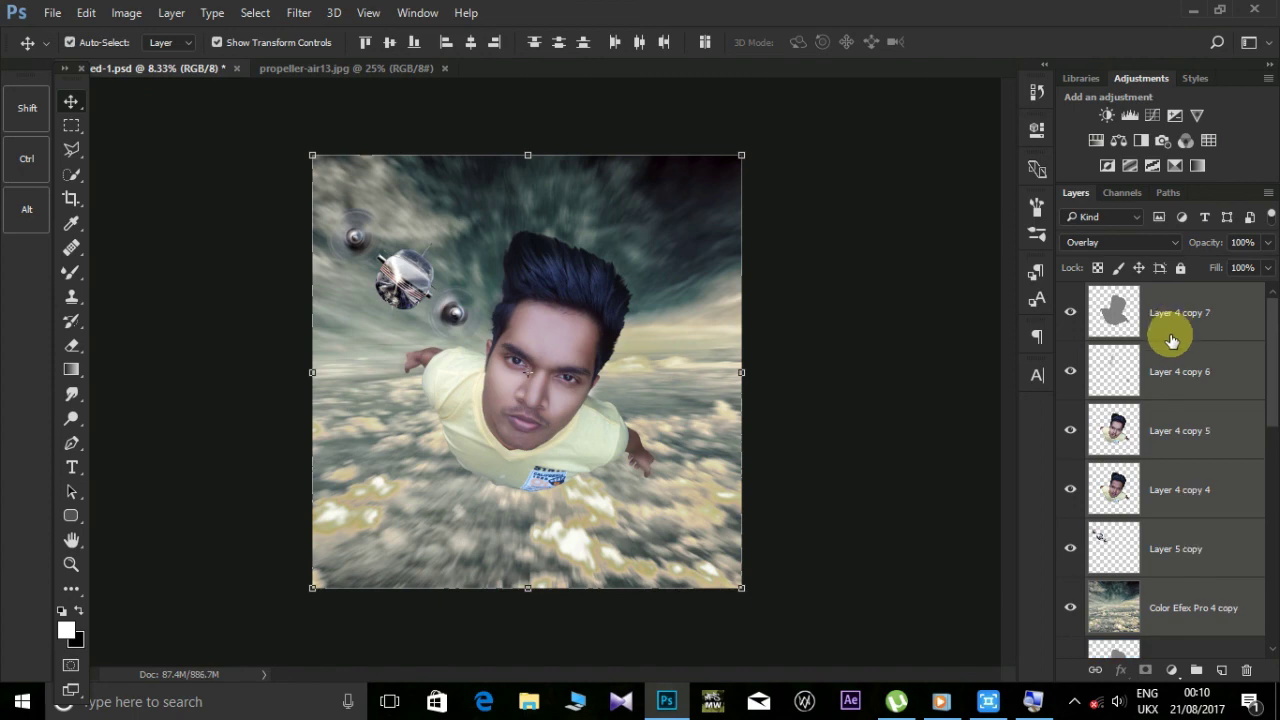
pyautogui.hotkey('ctrl', 'j')
pyautogui.rightClick(1172, 345)
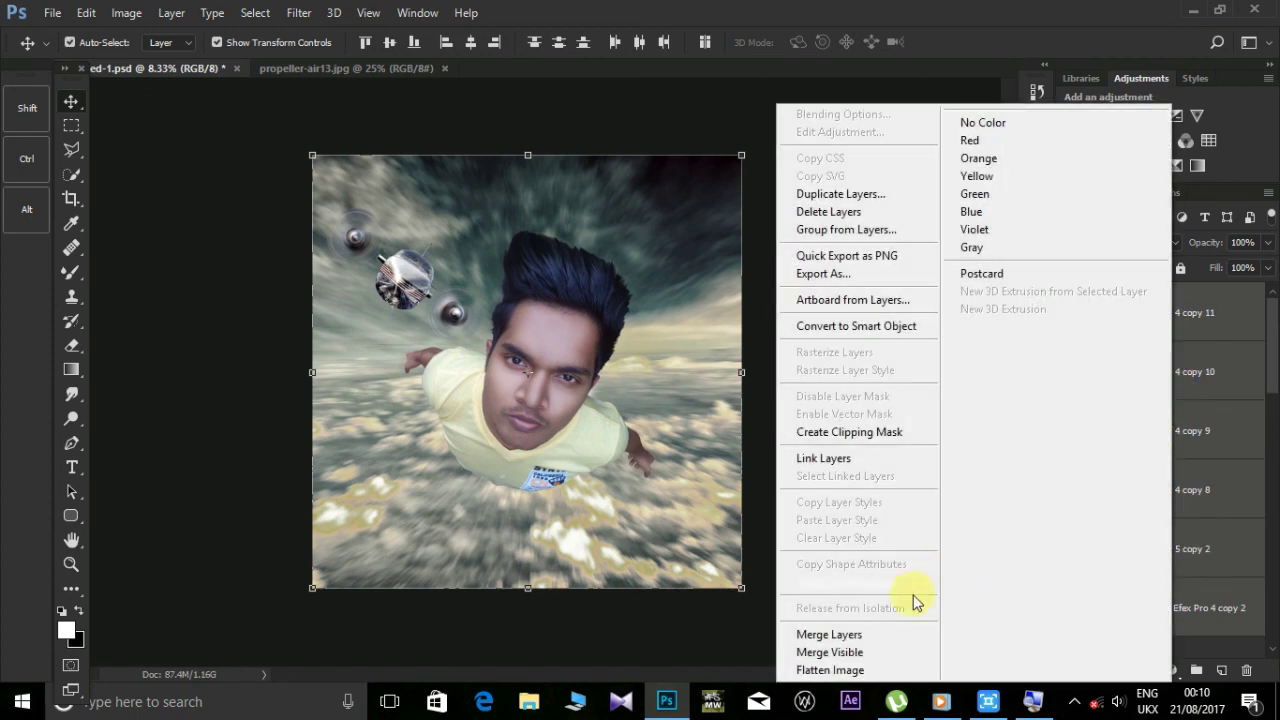
pyautogui.click(829, 634)
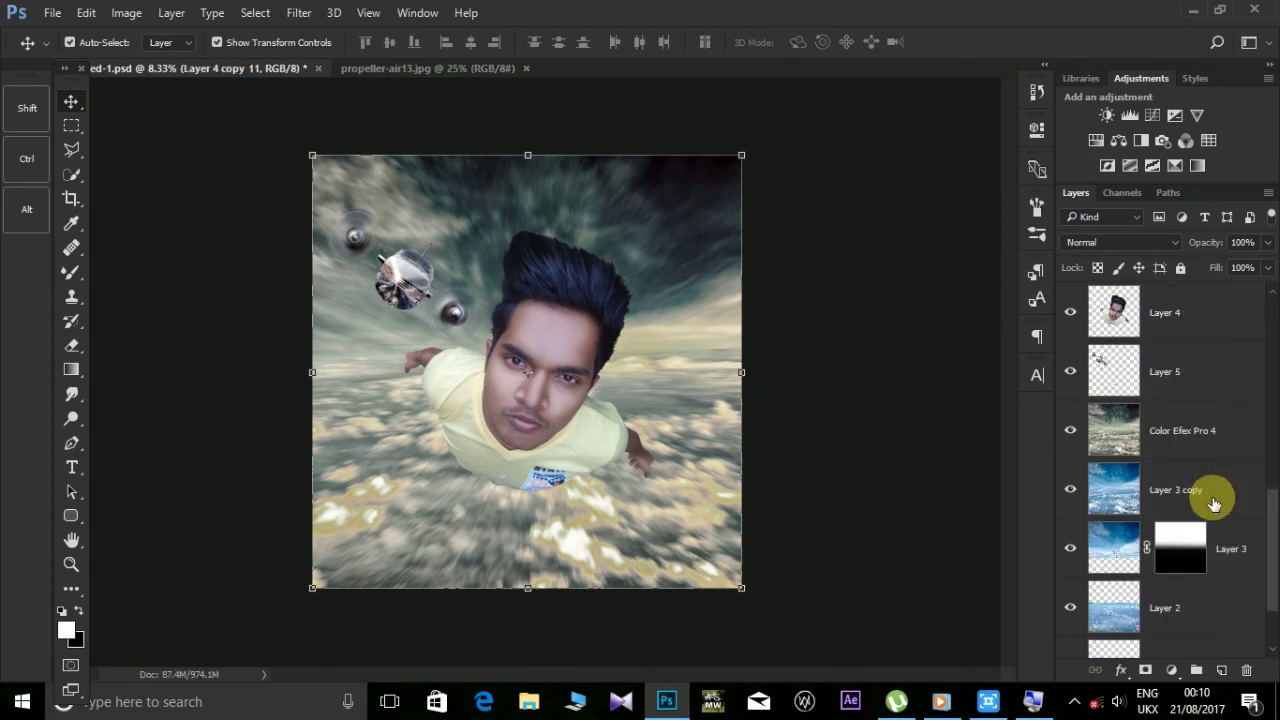
# - Scroll to the top of the Layers panel and check the Nik Collection filters
pyautogui.scroll(3, 1214, 503)
pyautogui.scroll(2, 1214, 503)
pyautogui.scroll(3, 1214, 503)
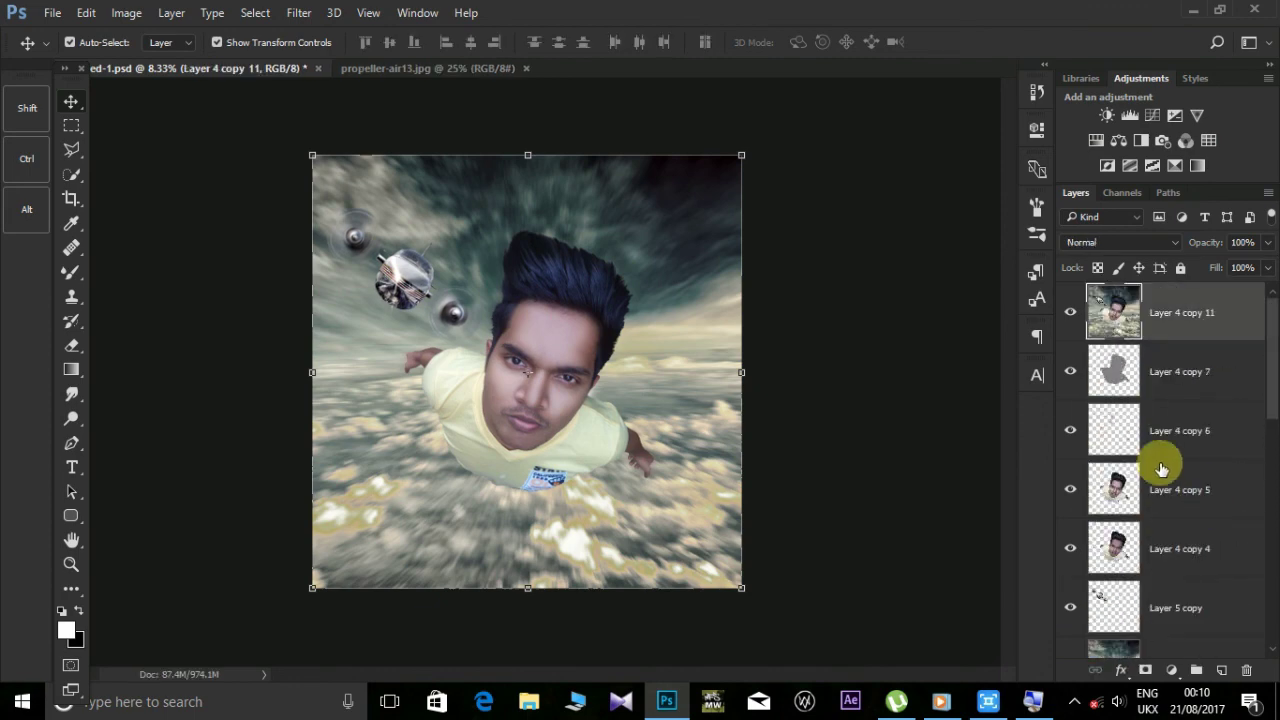
pyautogui.click(298, 13)
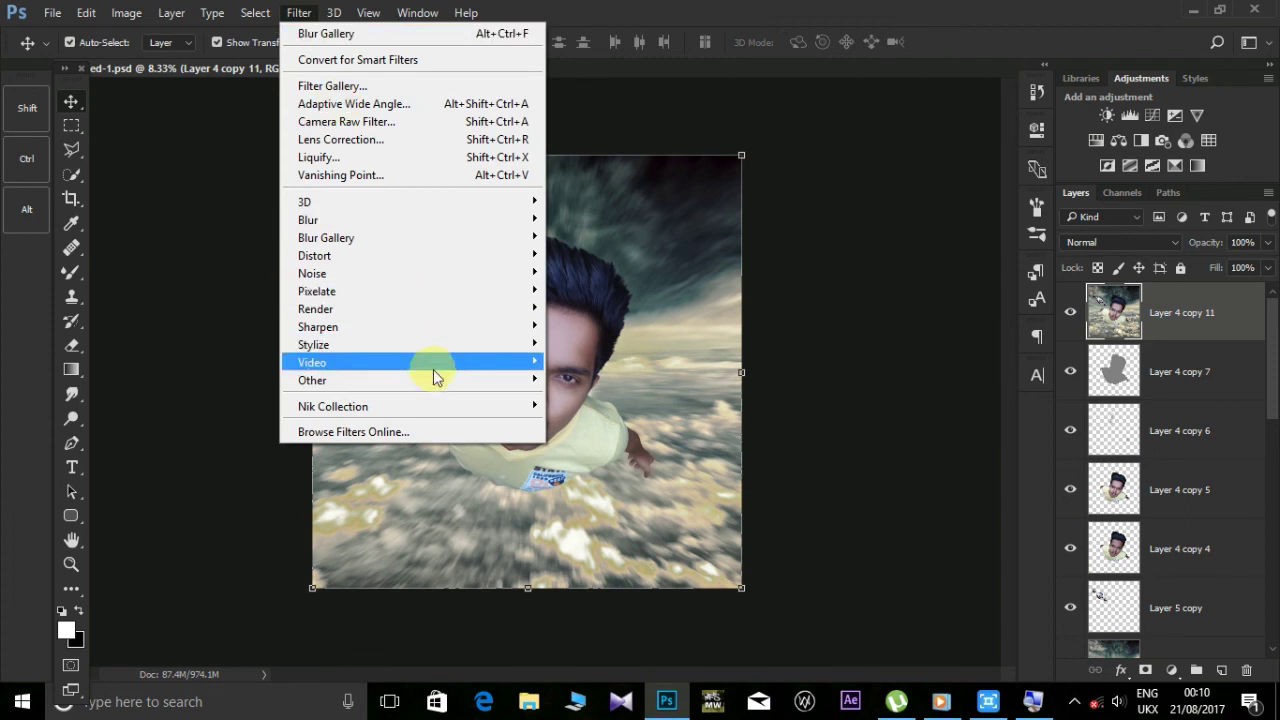
pyautogui.click(580, 420)
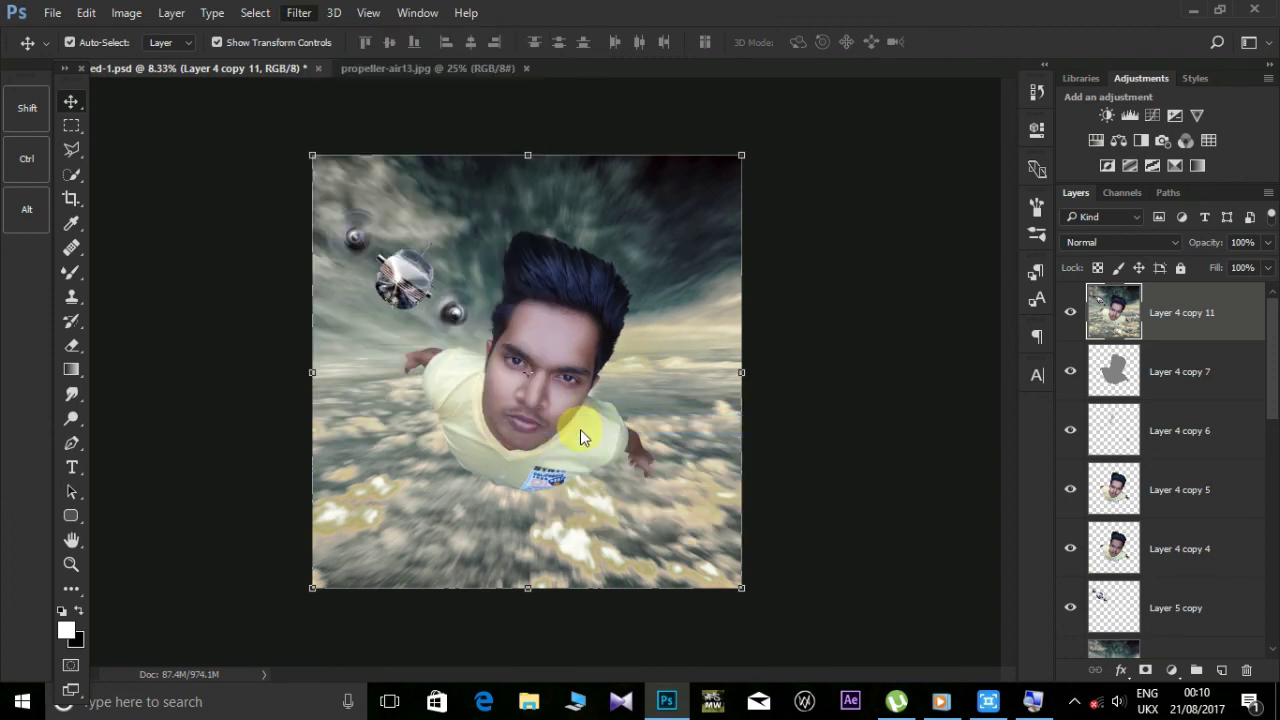